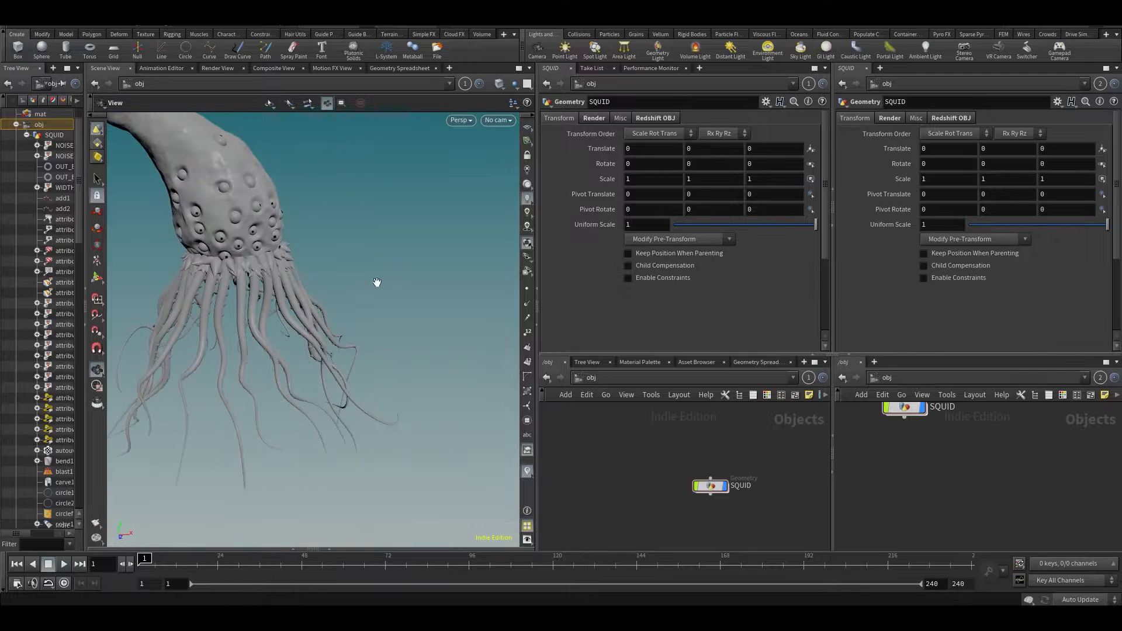
# - Orbit and zoom around the squid to view its head upright and from a low side angle
pyautogui.moveTo(310, 246); pyautogui.dragTo(390, 256)
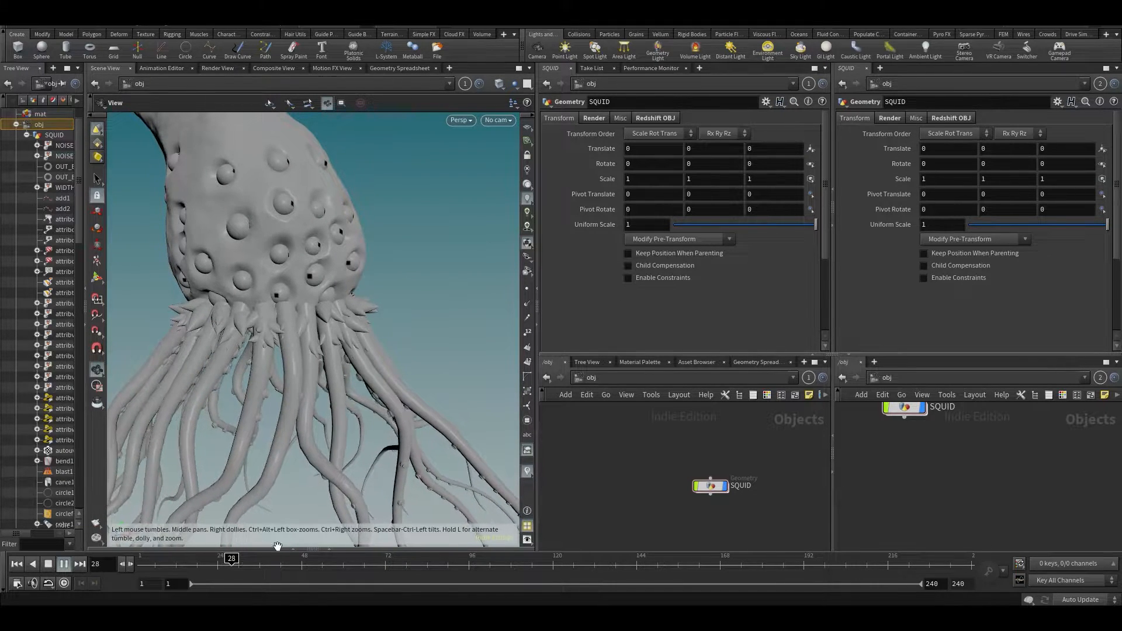
pyautogui.moveTo(362, 334); pyautogui.dragTo(235, 268)
pyautogui.scroll(8, 325, 314)
pyautogui.scroll(-6, 331, 305)
pyautogui.moveTo(235, 268); pyautogui.dragTo(313, 359, button='middle')
pyautogui.moveTo(313, 358); pyautogui.dragTo(326, 255)
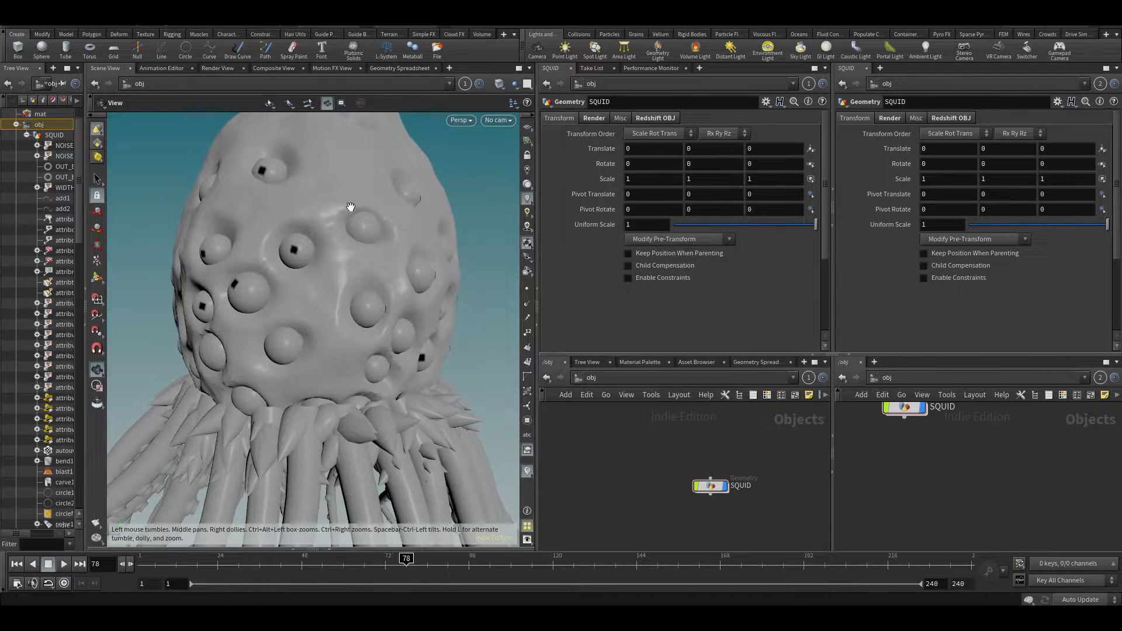
pyautogui.moveTo(334, 327); pyautogui.dragTo(328, 201, button='middle')
pyautogui.scroll(-3, 295, 310)
pyautogui.moveTo(296, 310); pyautogui.dragTo(281, 290)
# - Play the animation while orbiting, hide the point normal markers, and stop at frame 57
pyautogui.press('Up')
pyautogui.moveTo(334, 325); pyautogui.dragTo(378, 345)
pyautogui.moveTo(298, 334); pyautogui.dragTo(448, 271)
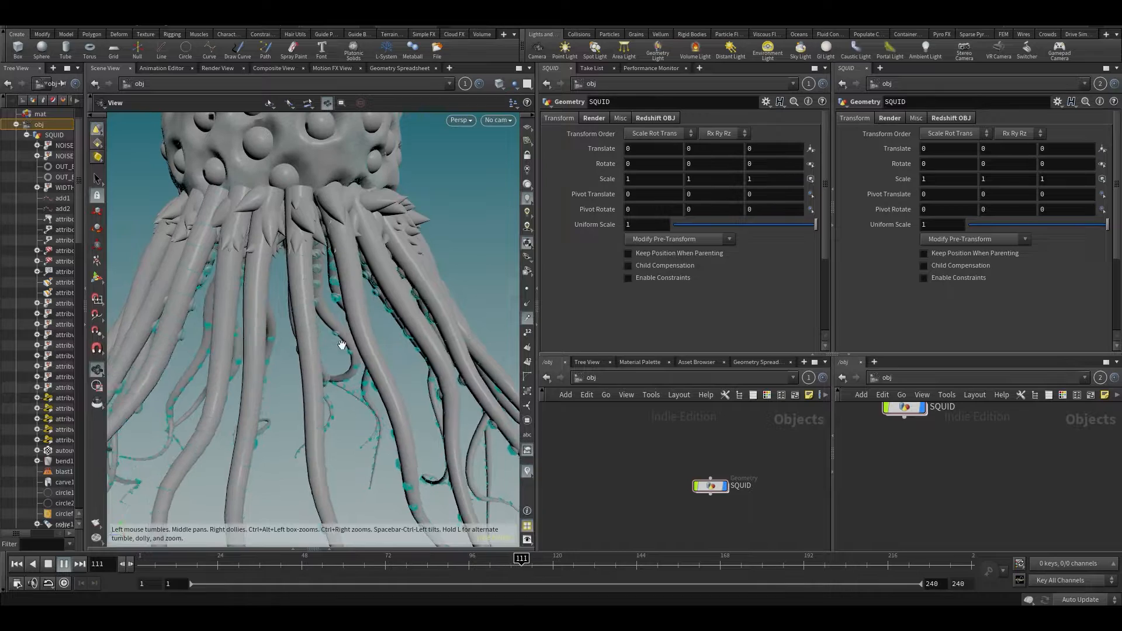
pyautogui.moveTo(243, 351); pyautogui.dragTo(235, 351)
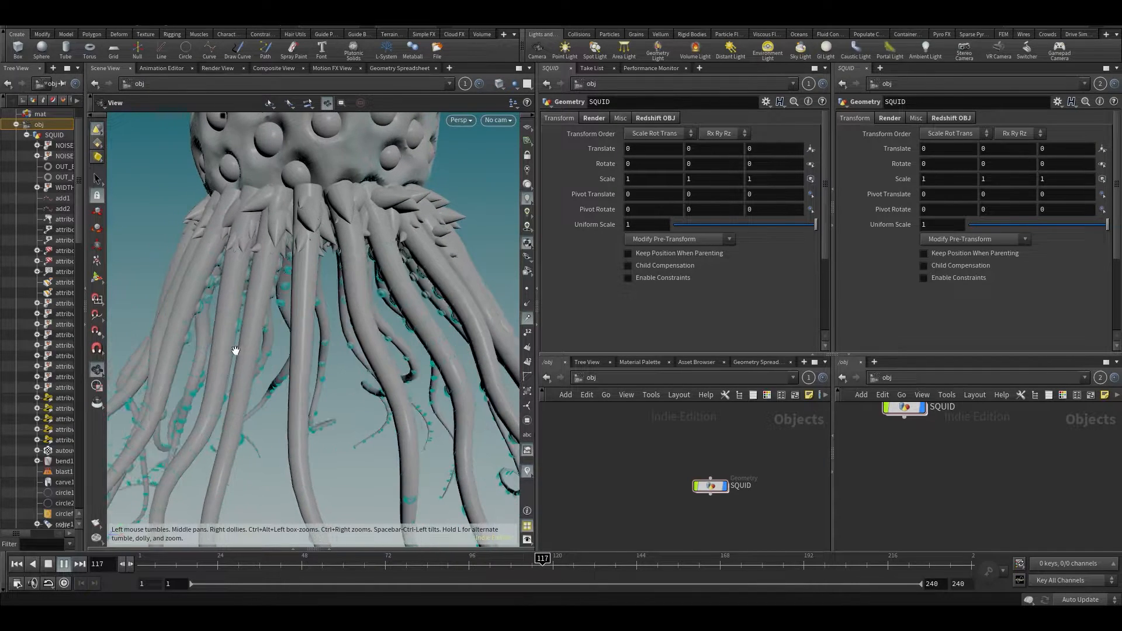
pyautogui.click(530, 321)
pyautogui.moveTo(346, 135); pyautogui.dragTo(377, 295, button='middle')
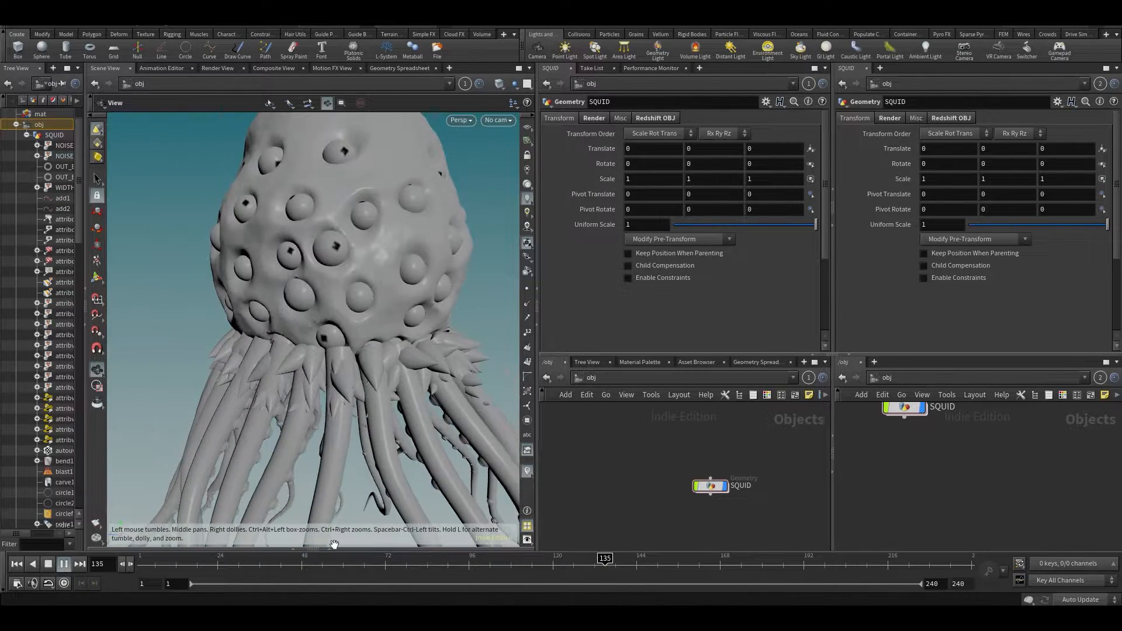
pyautogui.click(333, 567)
pyautogui.moveTo(315, 230); pyautogui.dragTo(356, 237)
pyautogui.moveTo(356, 238); pyautogui.dragTo(335, 297, button='middle')
pyautogui.moveTo(336, 297)
pyautogui.mouseDown()
pyautogui.moveTo(285, 288)
pyautogui.moveTo(351, 270)
pyautogui.moveTo(358, 222)
pyautogui.moveTo(444, 234)
pyautogui.moveTo(486, 205)
pyautogui.moveTo(457, 256)
pyautogui.mouseUp()
# - Preview the squid in wireframe-over-smooth shading, then return to plain smooth shading
pyautogui.click(499, 83)
pyautogui.click(504, 201)
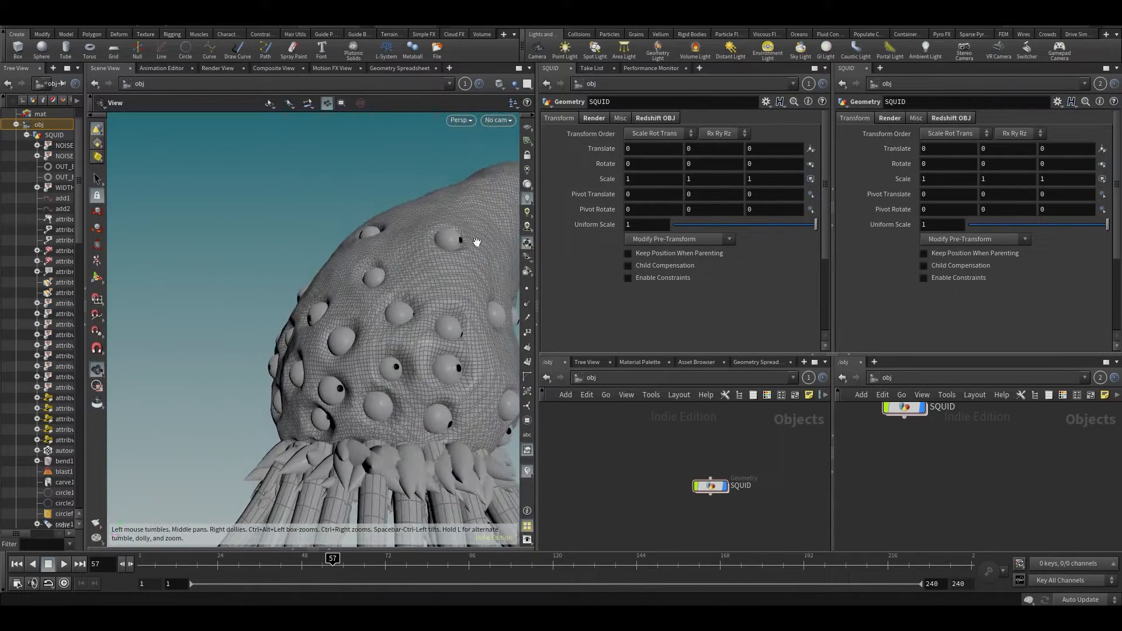
pyautogui.click(500, 84)
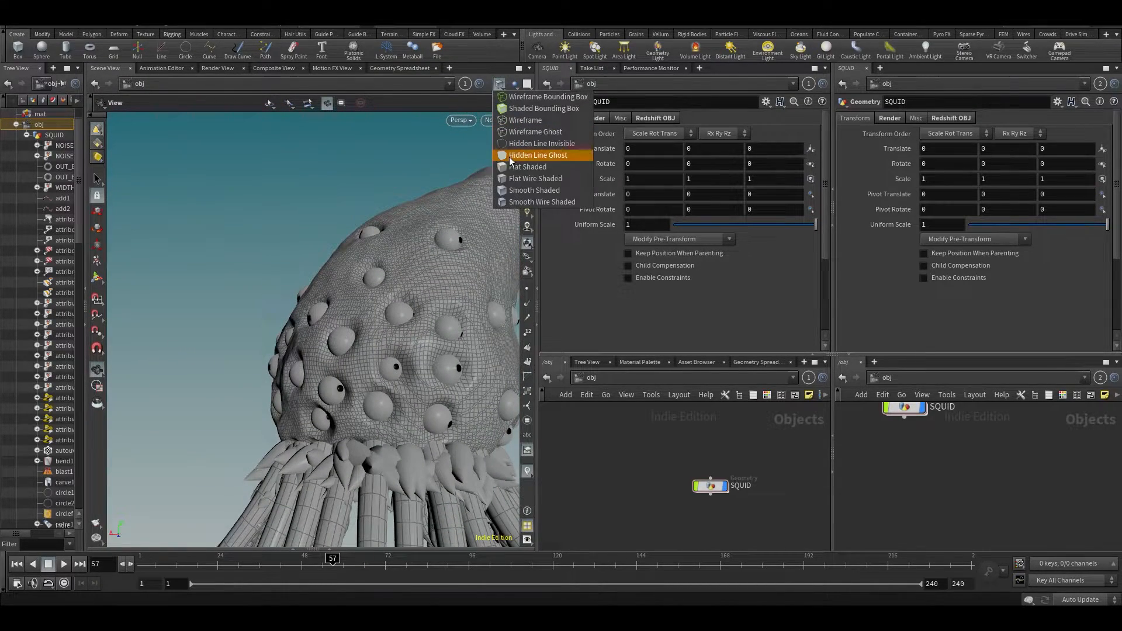
pyautogui.click(517, 191)
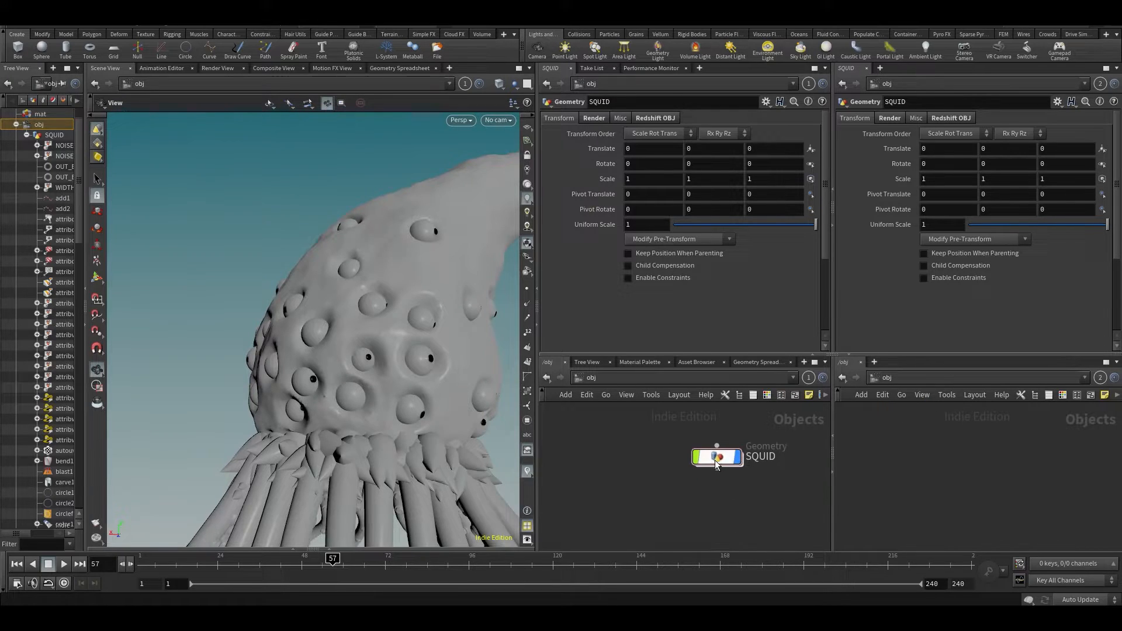
# - Enter the SQUID geometry network and enlarge the network editor panes
pyautogui.doubleClick(734, 493)
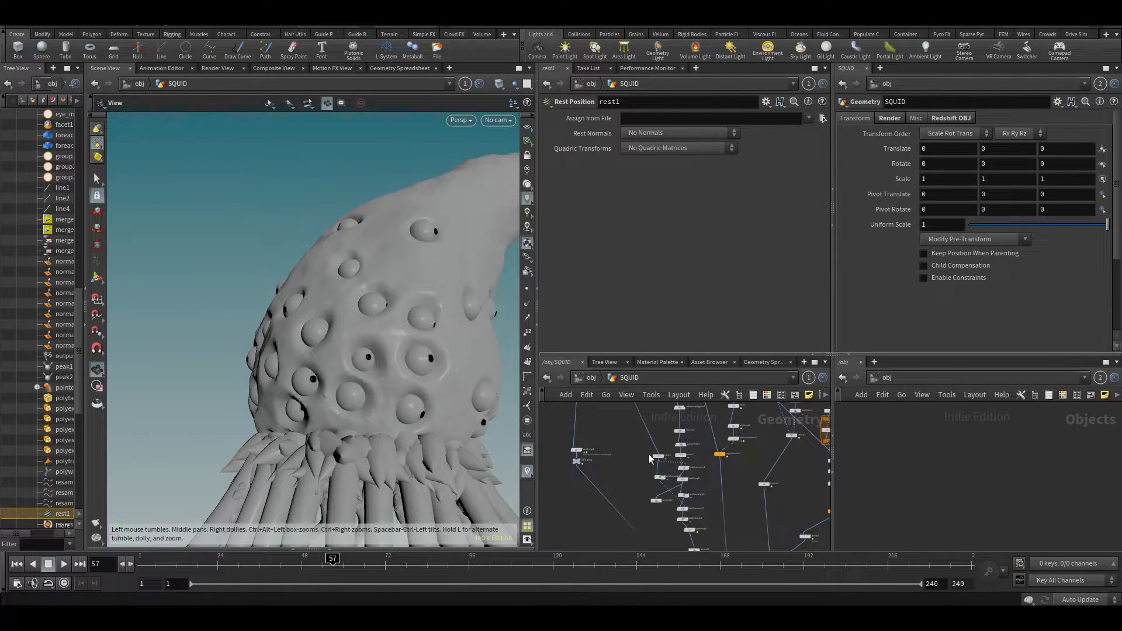
pyautogui.moveTo(746, 354); pyautogui.dragTo(753, 248)
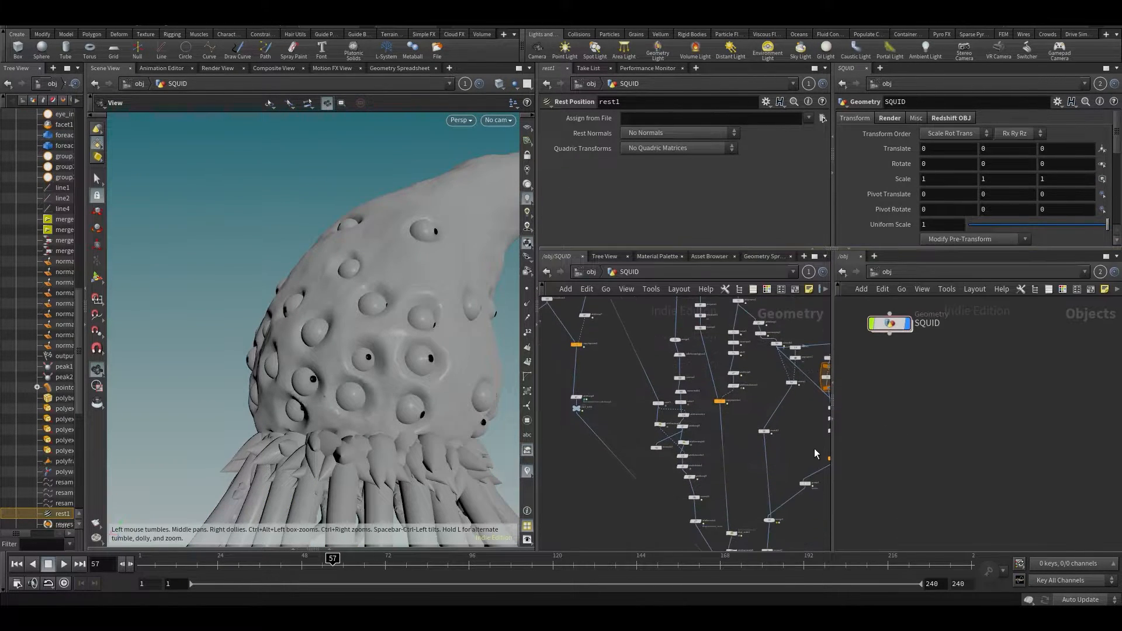
pyautogui.moveTo(832, 455); pyautogui.dragTo(947, 409)
pyautogui.scroll(5, 685, 351)
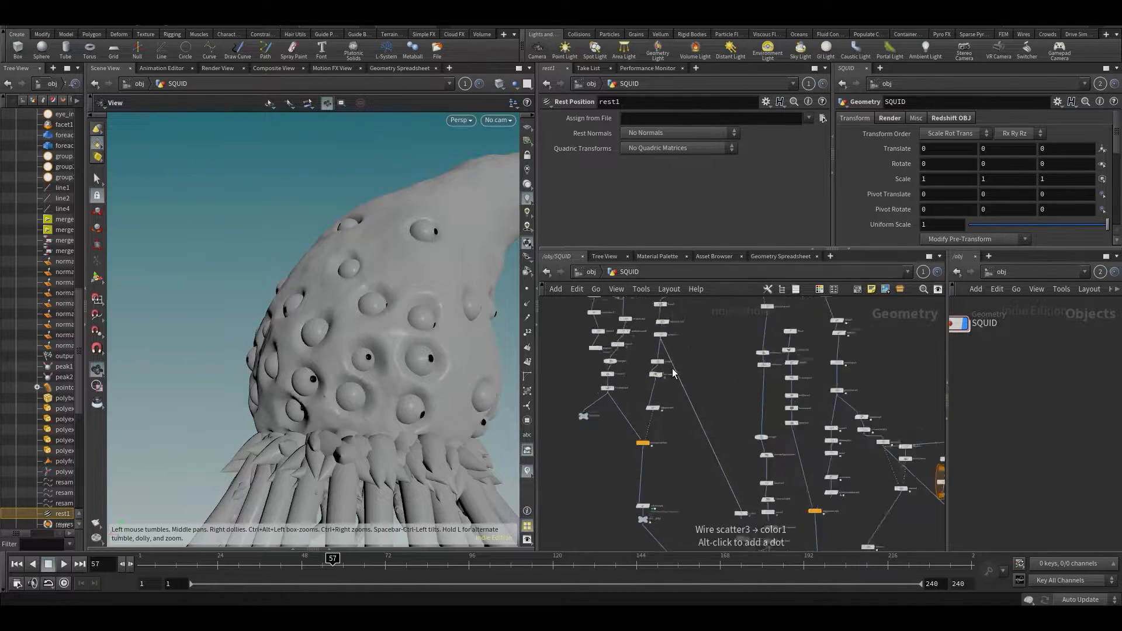
pyautogui.scroll(2, 668, 374)
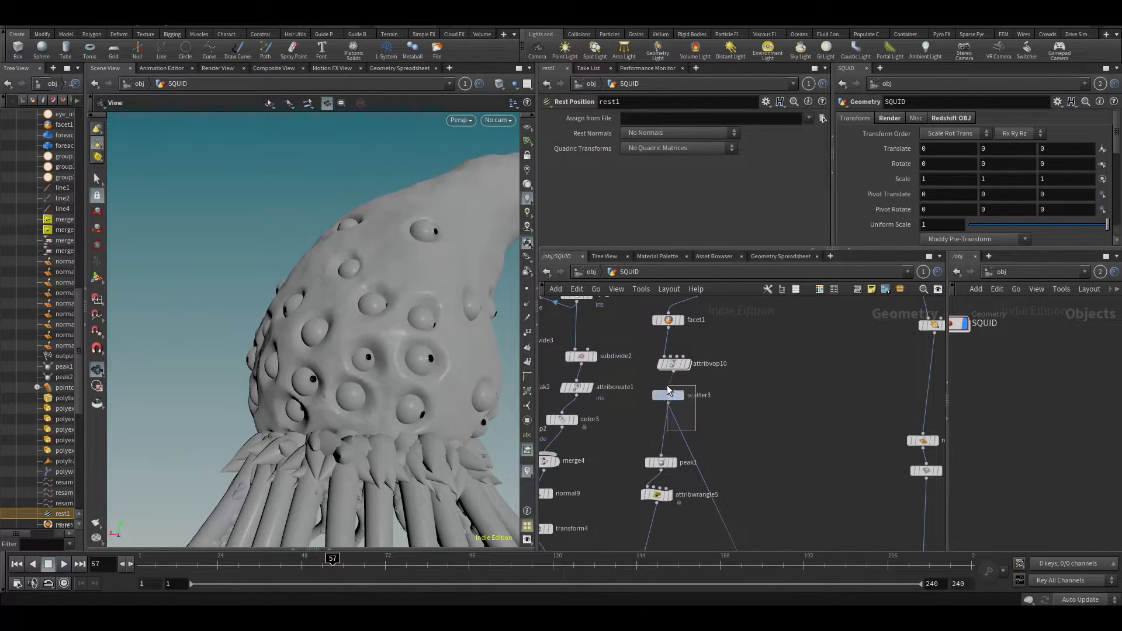
# - Try scatter3's Force Total Count at 9, then undo it back to 55
pyautogui.click(668, 395)
pyautogui.moveTo(710, 237); pyautogui.dragTo(701, 234)
pyautogui.moveTo(266, 333); pyautogui.dragTo(344, 355)
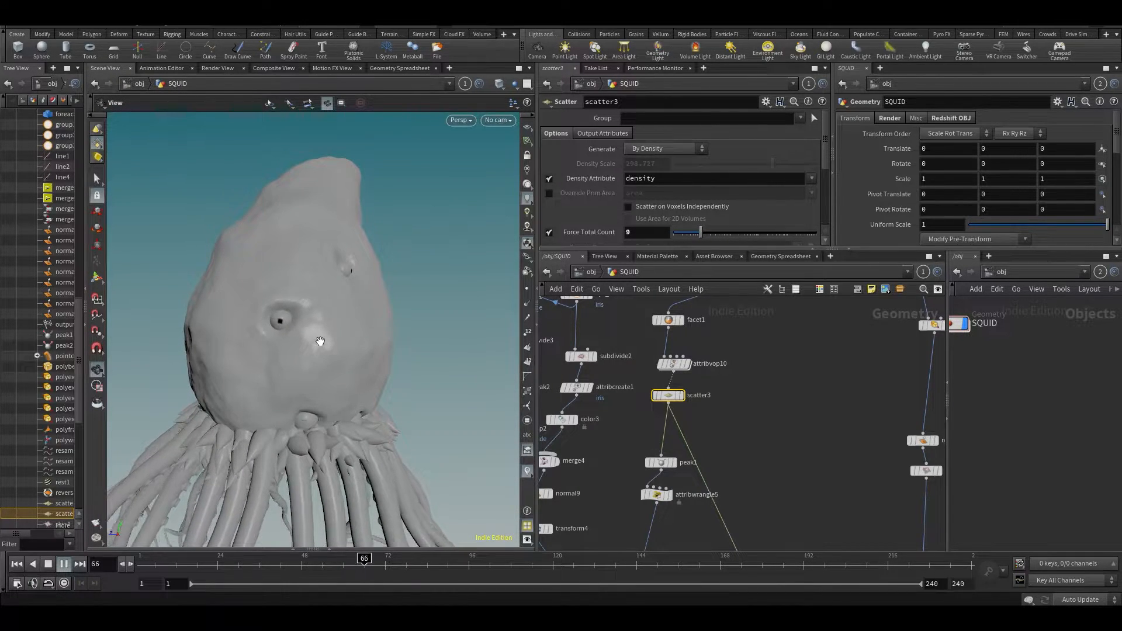
pyautogui.hotkey('ctrl', 'z')
# - Pan and zoom around the SQUID network to reveal more nodes
pyautogui.scroll(-3, 772, 433)
pyautogui.moveTo(773, 434); pyautogui.dragTo(842, 344, button='middle')
pyautogui.scroll(3, 778, 364)
pyautogui.scroll(-1, 854, 478)
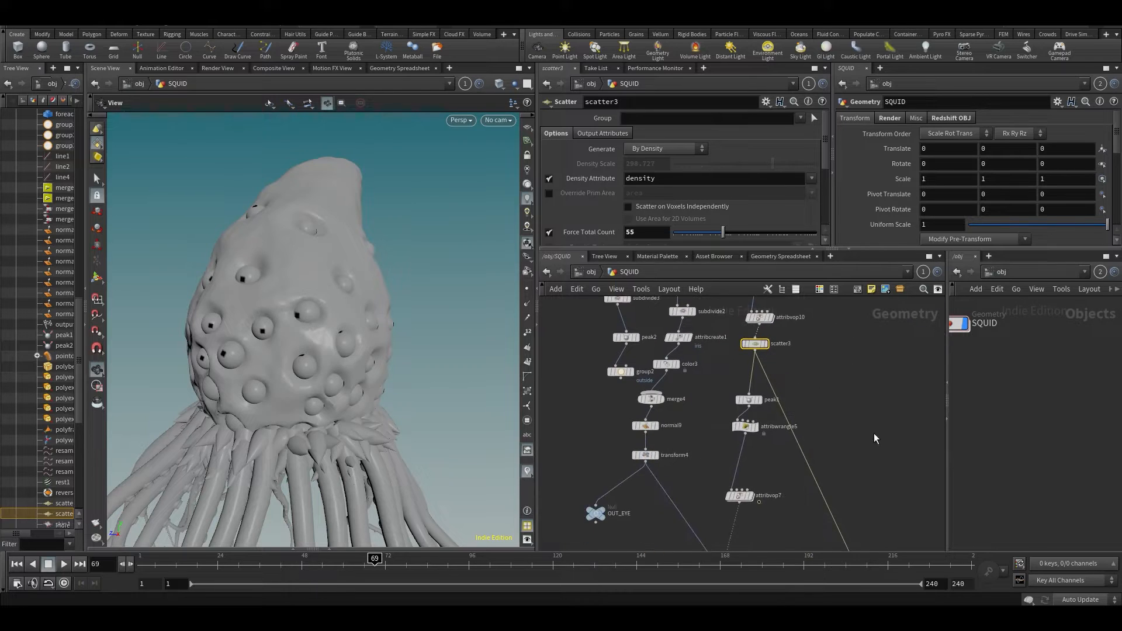
pyautogui.moveTo(891, 464); pyautogui.dragTo(906, 353, button='middle')
pyautogui.scroll(-3, 915, 418)
pyautogui.moveTo(915, 417); pyautogui.dragTo(794, 503, button='middle')
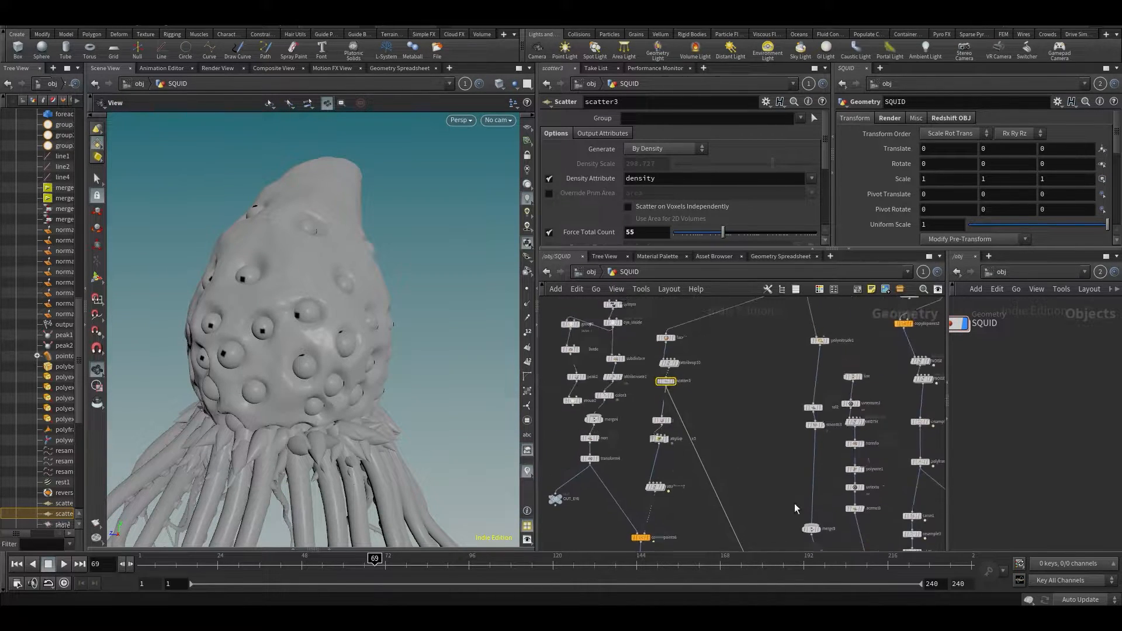
# - Pan the network to bring copytopoints3, bend1 and skin1 into view
pyautogui.moveTo(771, 403); pyautogui.dragTo(717, 497, button='middle')
pyautogui.scroll(3, 780, 370)
pyautogui.moveTo(786, 369); pyautogui.dragTo(760, 495, button='middle')
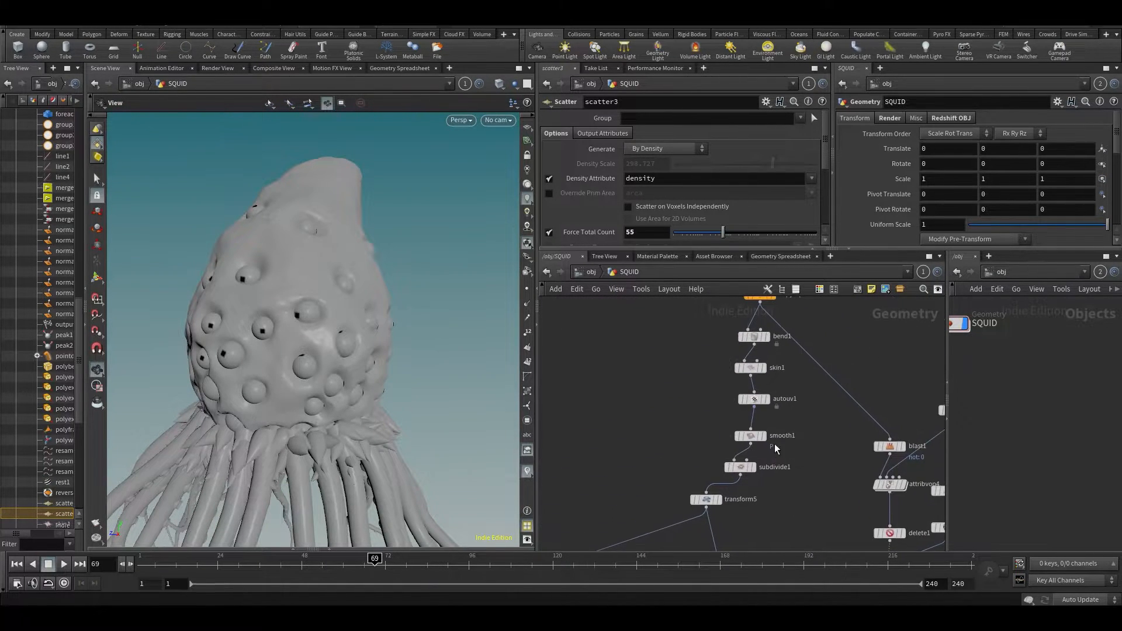
pyautogui.moveTo(806, 411); pyautogui.dragTo(792, 478, button='middle')
pyautogui.moveTo(666, 381); pyautogui.dragTo(731, 415)
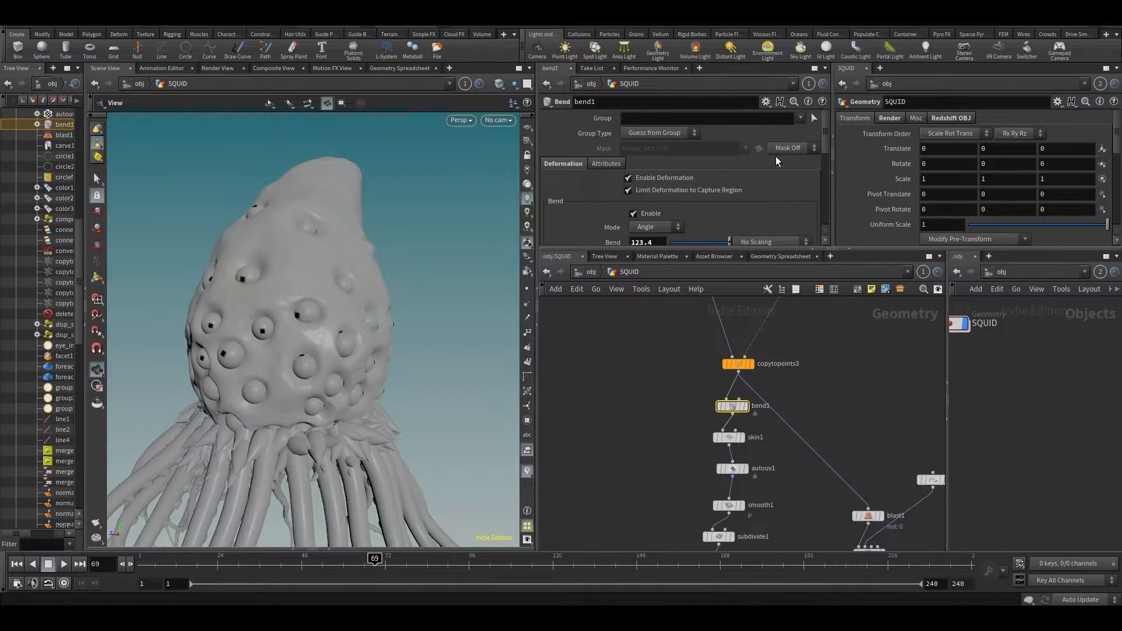
pyautogui.scroll(-2, 712, 194)
pyautogui.moveTo(453, 257); pyautogui.dragTo(326, 261)
# - Test bend1's Bend at 18, undo back to 123.4, and frame all nodes
pyautogui.moveTo(725, 219); pyautogui.dragTo(708, 220)
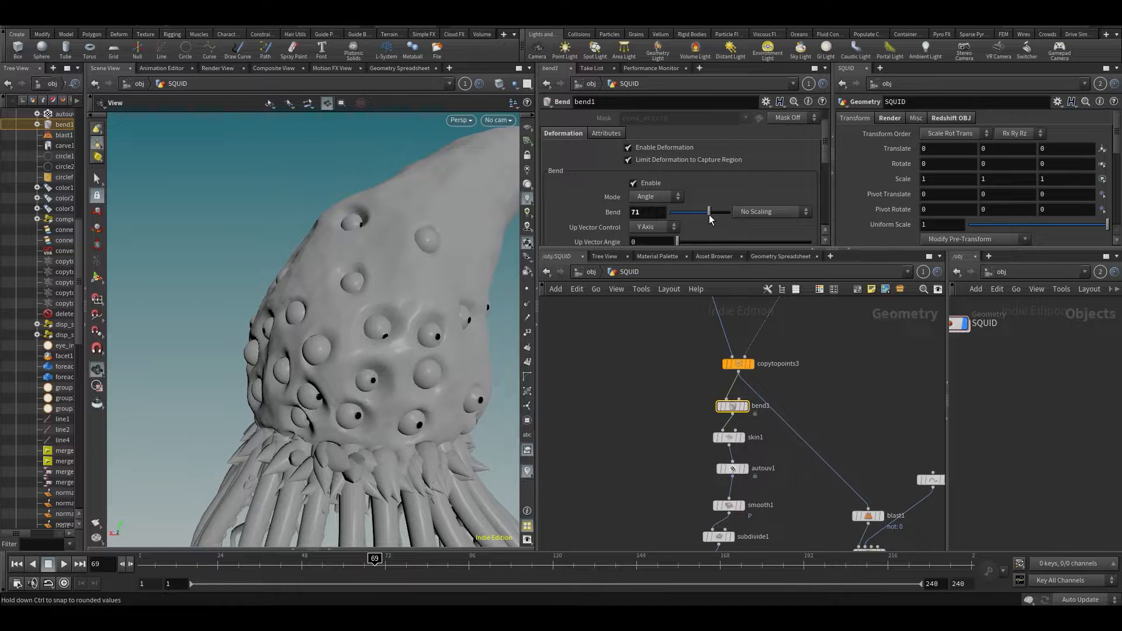
pyautogui.hotkey('ctrl', 'z')
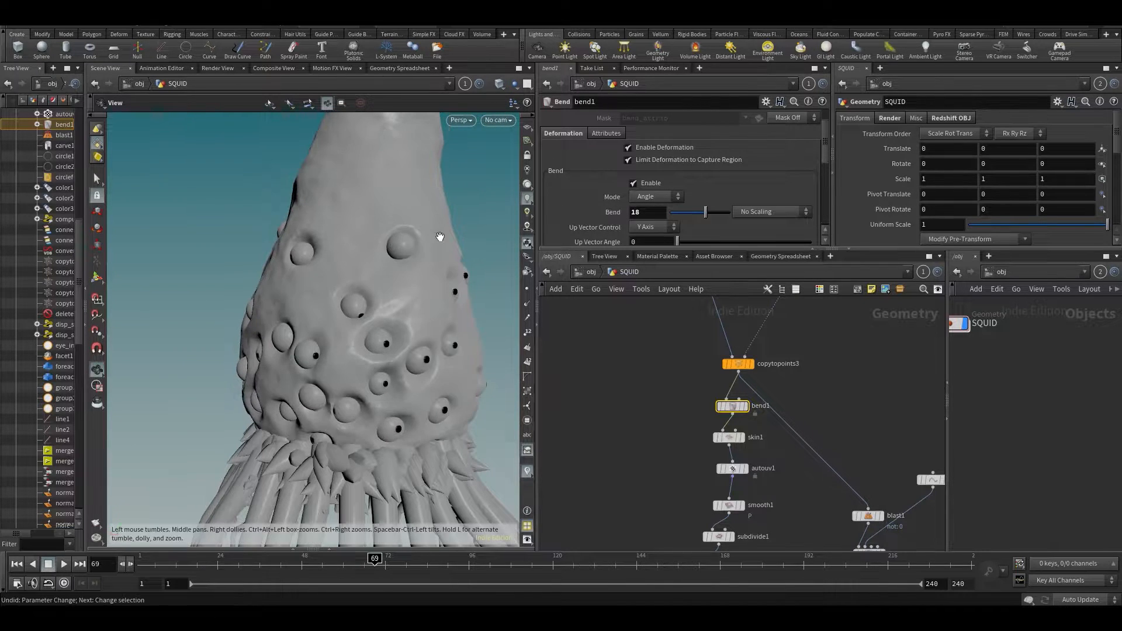
pyautogui.press('h')
# - Pan past copytopoints3, bend1 and skin1 to the circle and line nodes
pyautogui.scroll(4, 796, 363)
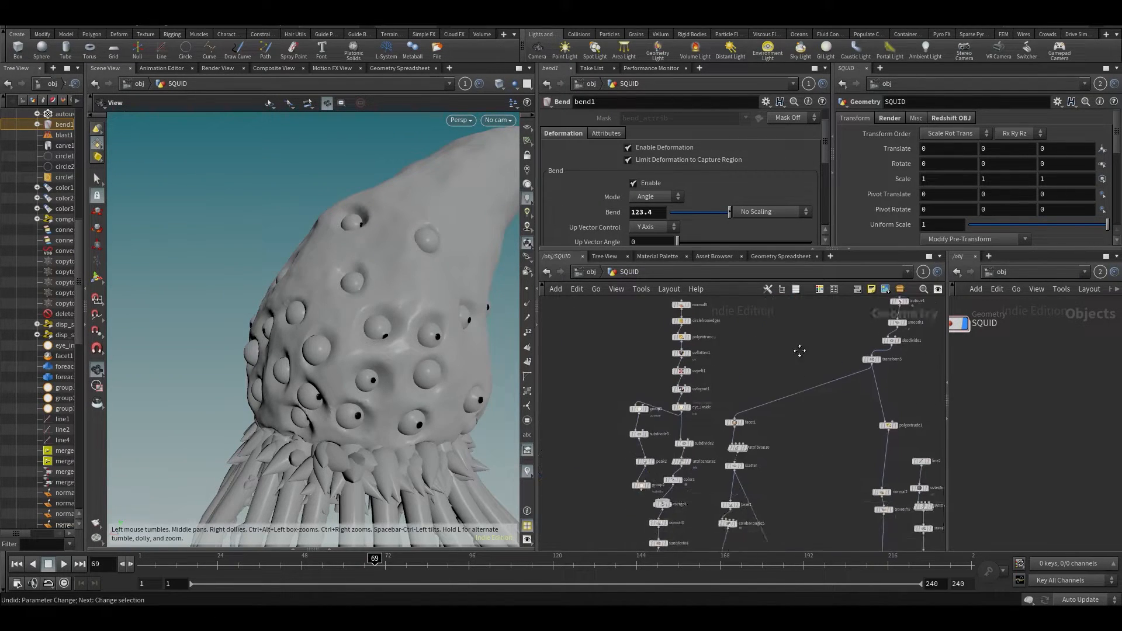
pyautogui.moveTo(796, 450); pyautogui.dragTo(508, 552, button='middle')
pyautogui.moveTo(733, 418); pyautogui.dragTo(734, 550, button='middle')
pyautogui.moveTo(641, 429); pyautogui.dragTo(648, 515, button='middle')
pyautogui.moveTo(799, 514); pyautogui.dragTo(783, 412, button='middle')
# - Select attribvop3, add a key to its size ramp, then undo the added key
pyautogui.click(737, 363)
pyautogui.scroll(-5, 701, 193)
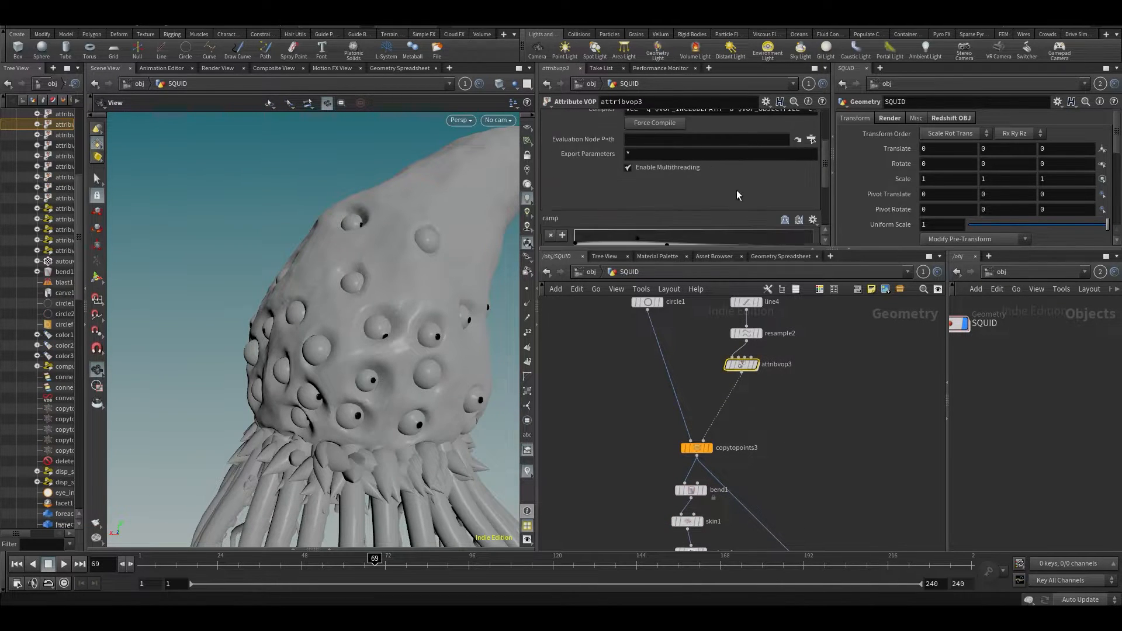
pyautogui.moveTo(484, 244); pyautogui.dragTo(431, 258)
pyautogui.click(718, 138)
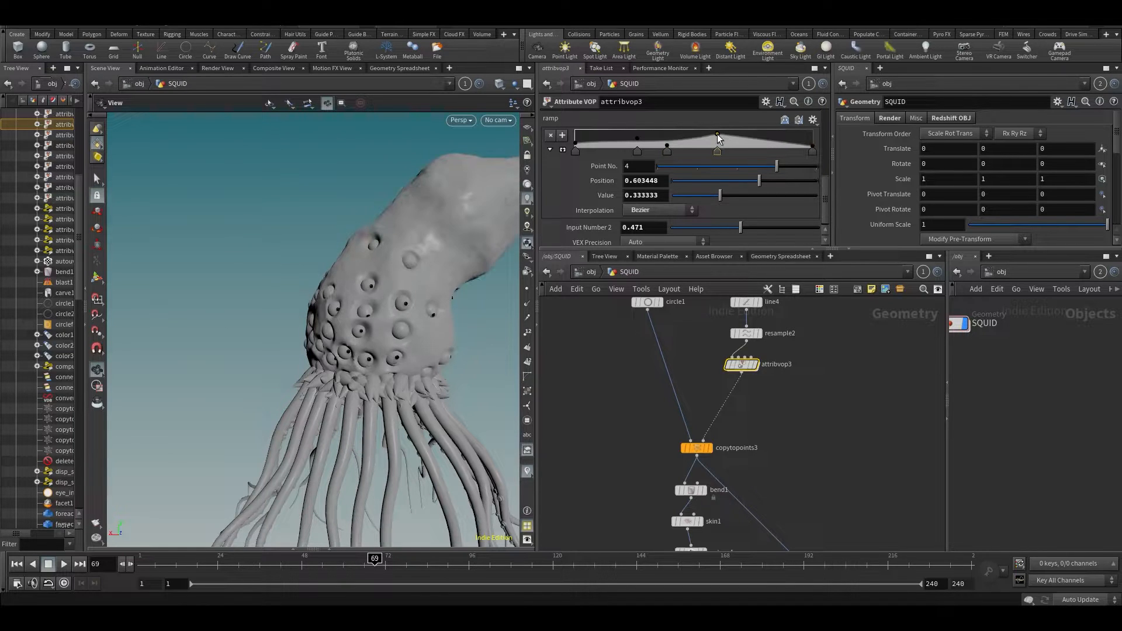
pyautogui.moveTo(409, 238); pyautogui.dragTo(424, 259)
pyautogui.press('Up')
pyautogui.moveTo(425, 260); pyautogui.dragTo(475, 237, button='right')
pyautogui.hotkey('ctrl', 'z')
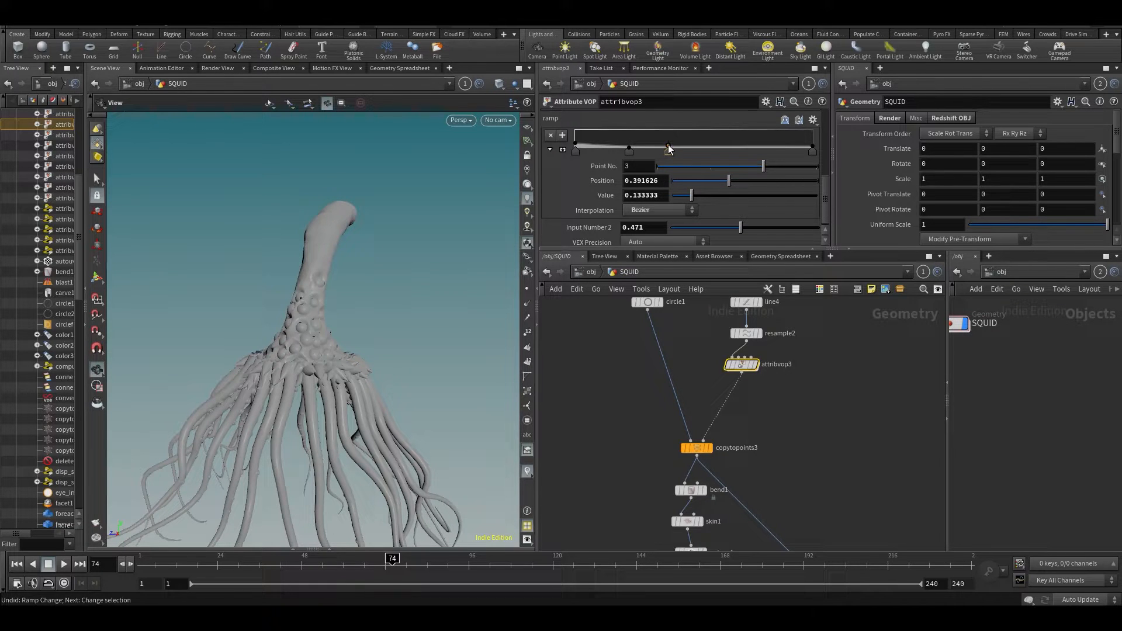
# - Drag ramp point 3 to position 0.401478, value 0.866667 to widen the head, and review it
pyautogui.moveTo(323, 269); pyautogui.dragTo(426, 230)
pyautogui.press('Up')
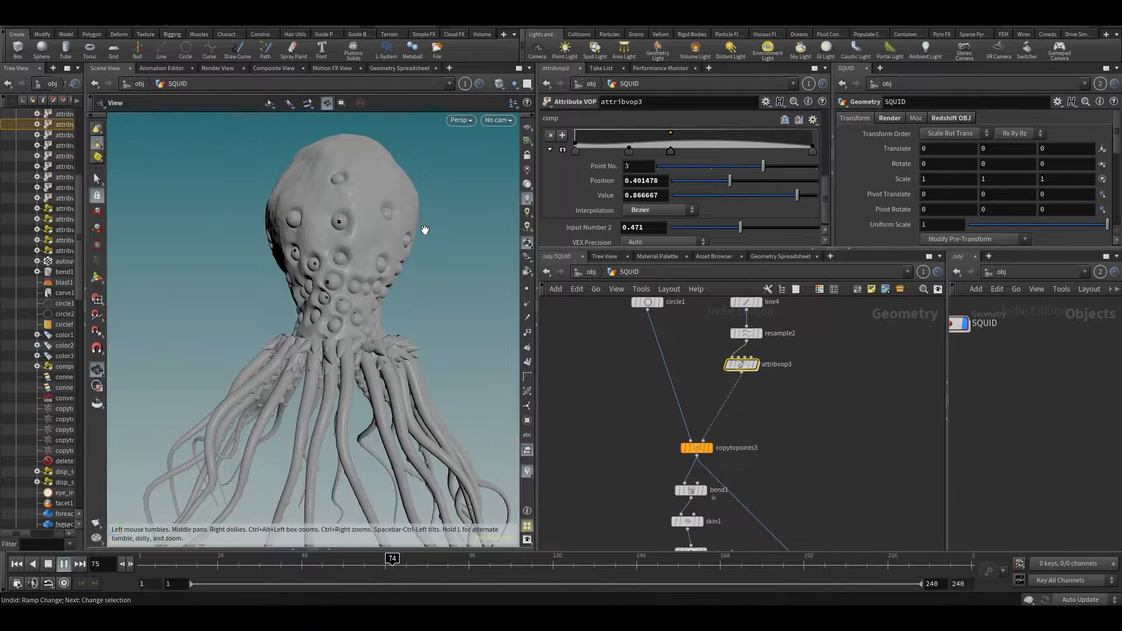
pyautogui.press('Up')
pyautogui.moveTo(401, 231); pyautogui.dragTo(252, 240)
pyautogui.moveTo(643, 454); pyautogui.dragTo(661, 359, button='middle')
pyautogui.moveTo(243, 286); pyautogui.dragTo(339, 281)
pyautogui.moveTo(611, 455); pyautogui.dragTo(744, 358, button='middle')
pyautogui.moveTo(637, 442); pyautogui.dragTo(734, 310, button='middle')
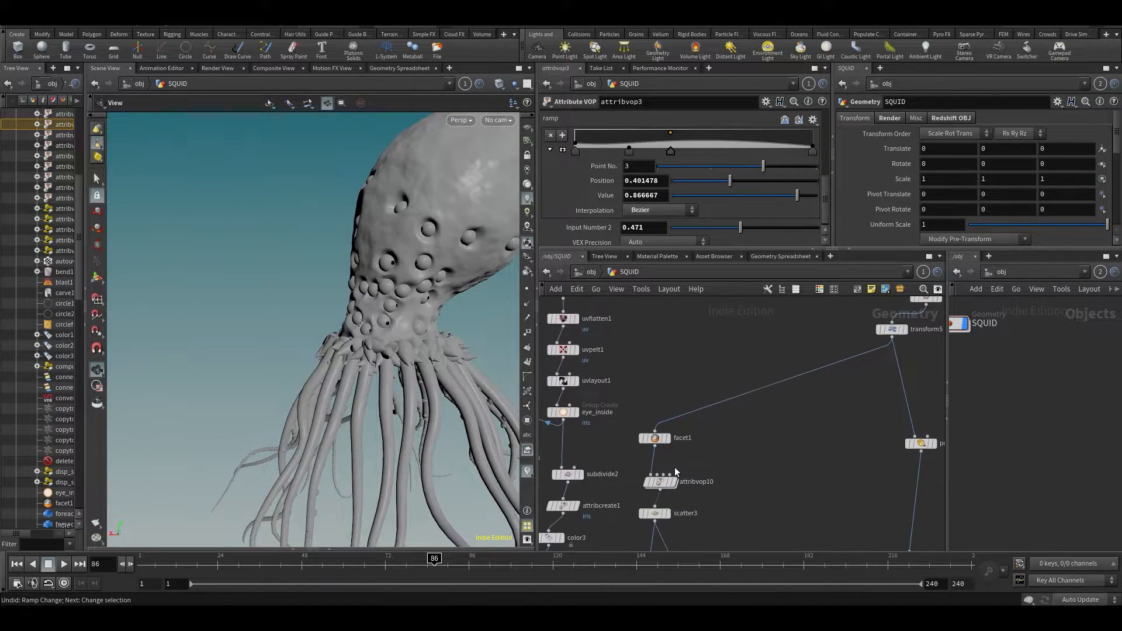
# - In attribvop10's ramp, move the middle key to 0.583744 and test a key at 0.14532
pyautogui.click(661, 483)
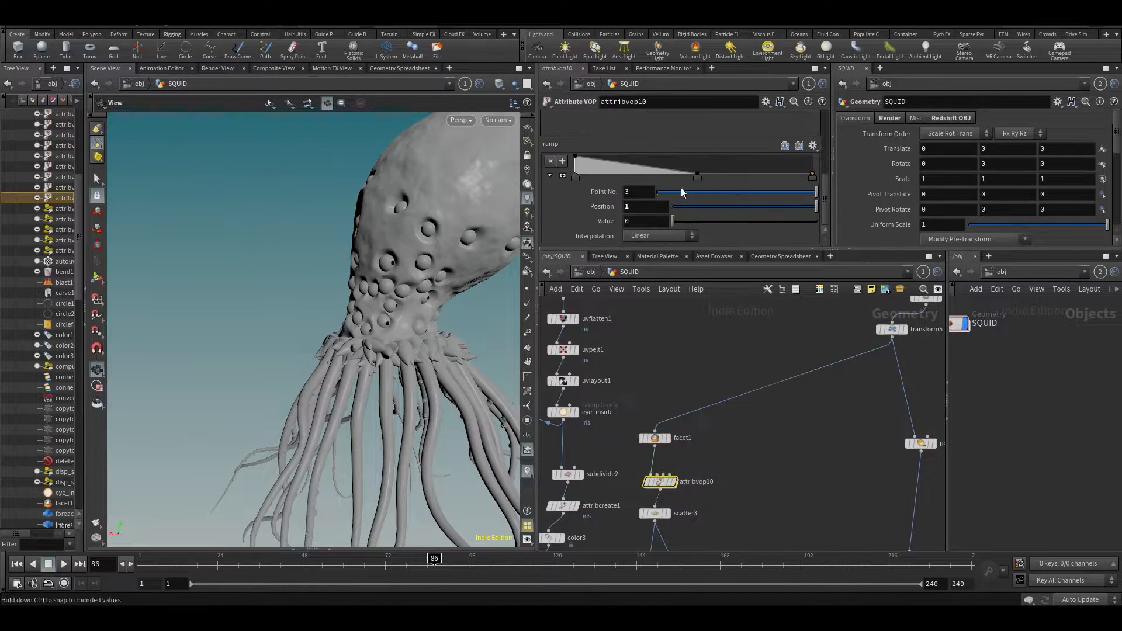
pyautogui.moveTo(697, 176); pyautogui.dragTo(714, 176)
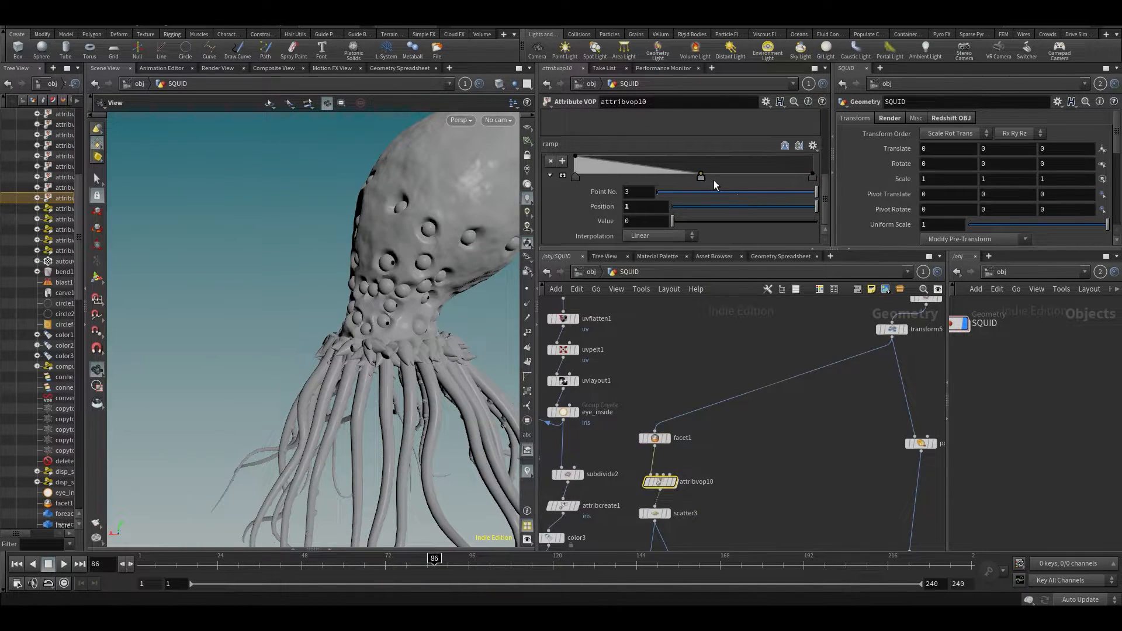
pyautogui.moveTo(374, 193); pyautogui.dragTo(495, 171)
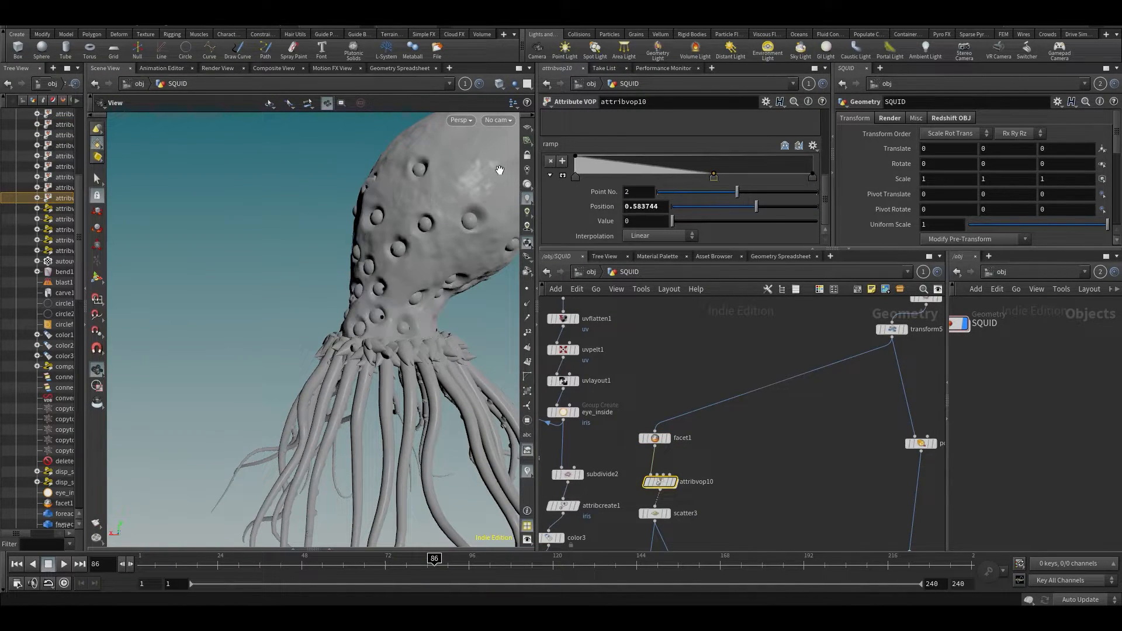
pyautogui.click(610, 177)
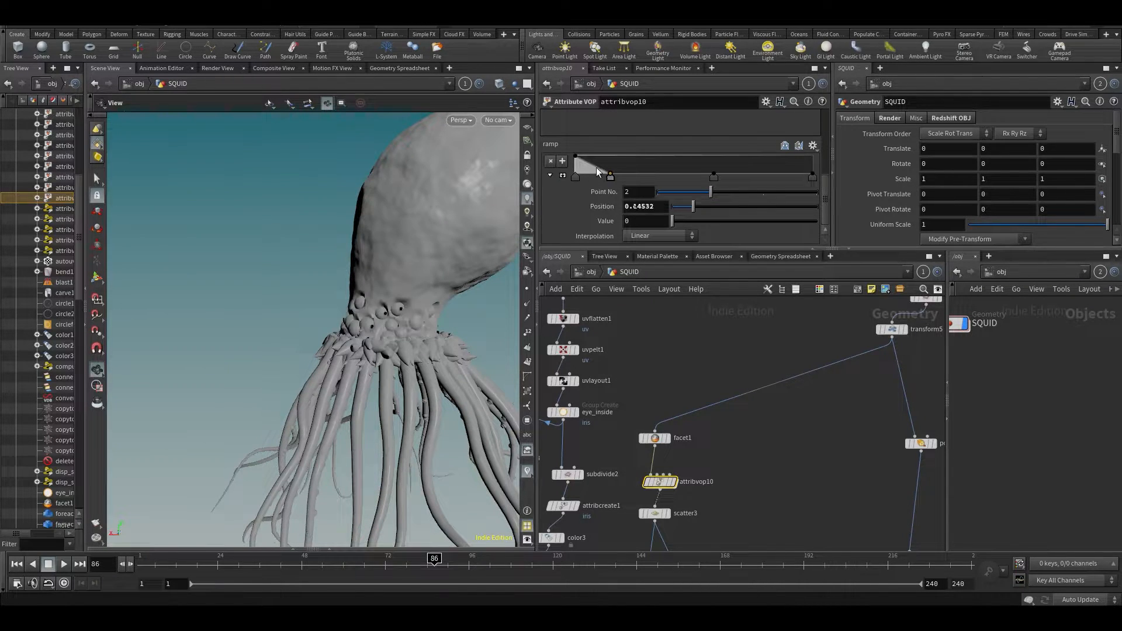
pyautogui.hotkey('ctrl', 'z')
pyautogui.hotkey('ctrl', 'z')
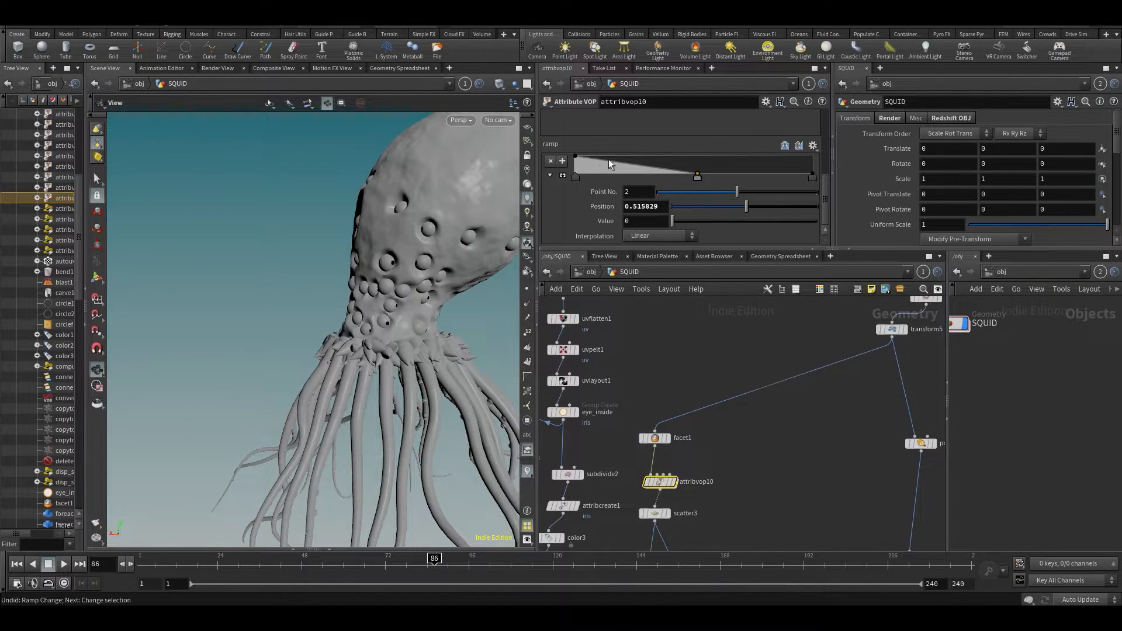
# - Add another key and lower the first key's value, then undo back to the original falloff
pyautogui.click(609, 160)
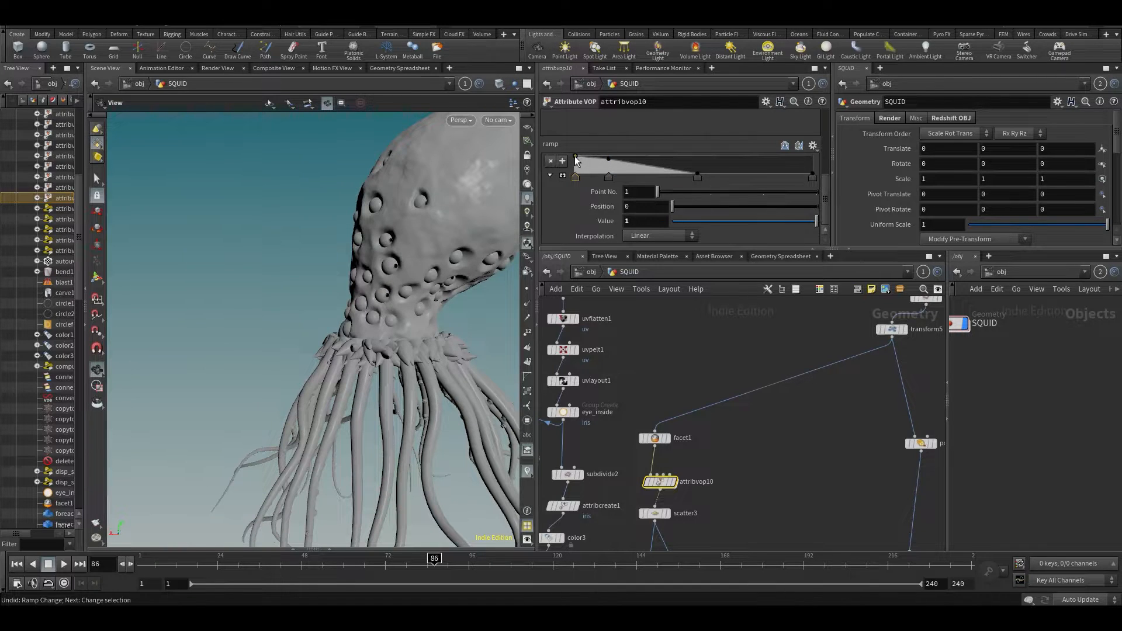
pyautogui.moveTo(576, 161); pyautogui.dragTo(574, 175)
pyautogui.moveTo(368, 242); pyautogui.dragTo(519, 240)
pyautogui.moveTo(279, 321); pyautogui.dragTo(503, 216)
pyautogui.hotkey('ctrl', 'z')
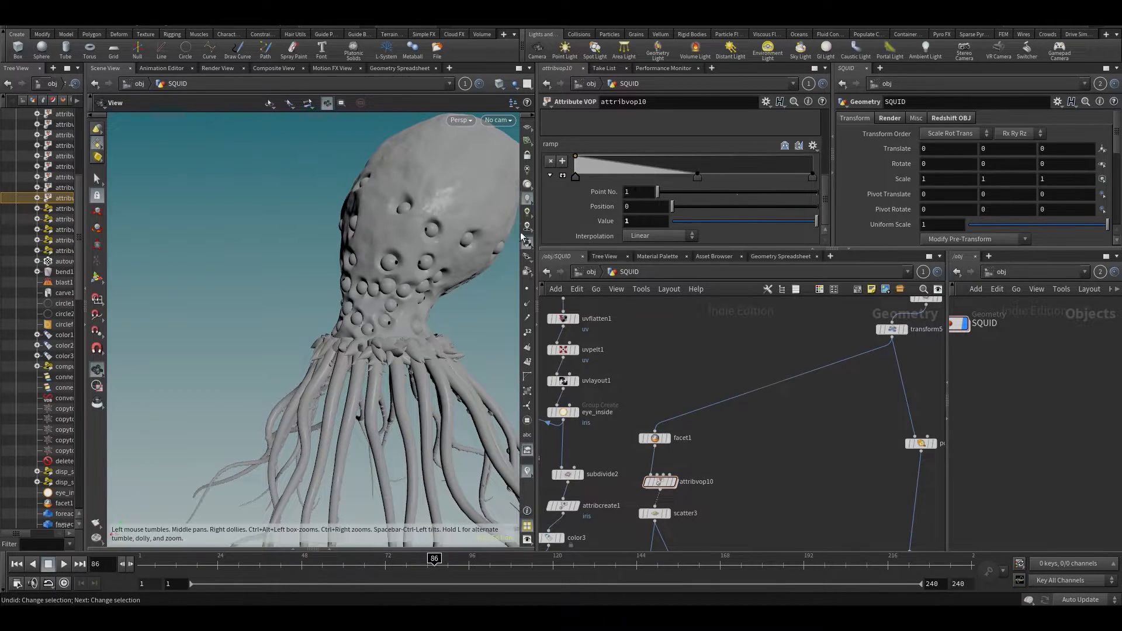
pyautogui.hotkey('ctrl', 'z')
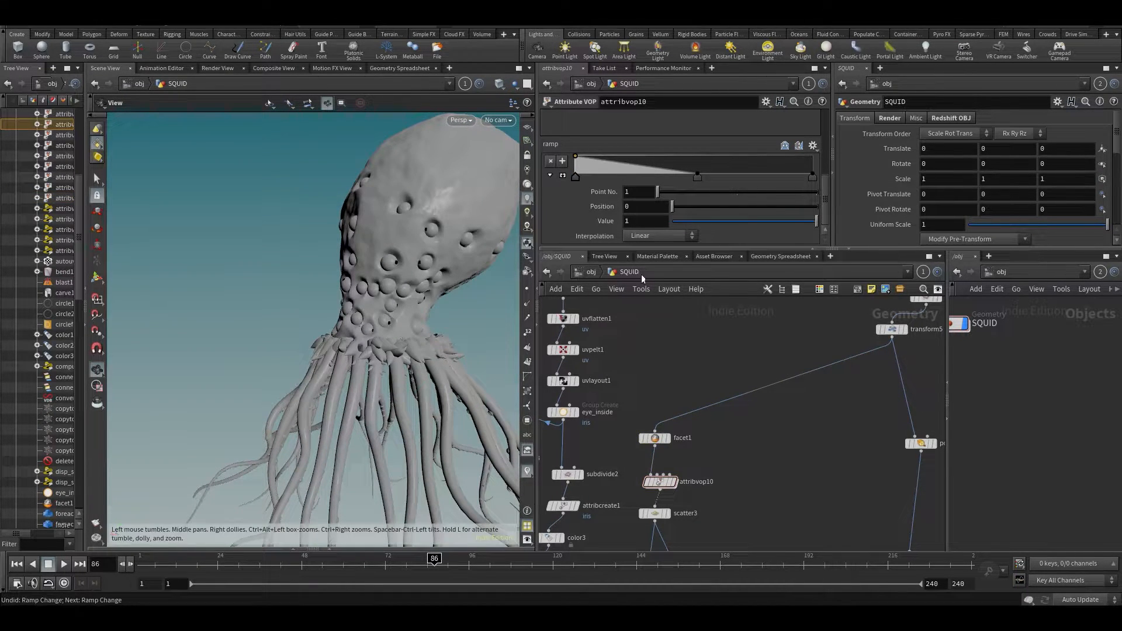
# - Undo a selection change and pan the node network up and left
pyautogui.moveTo(832, 487); pyautogui.dragTo(800, 440, button='middle')
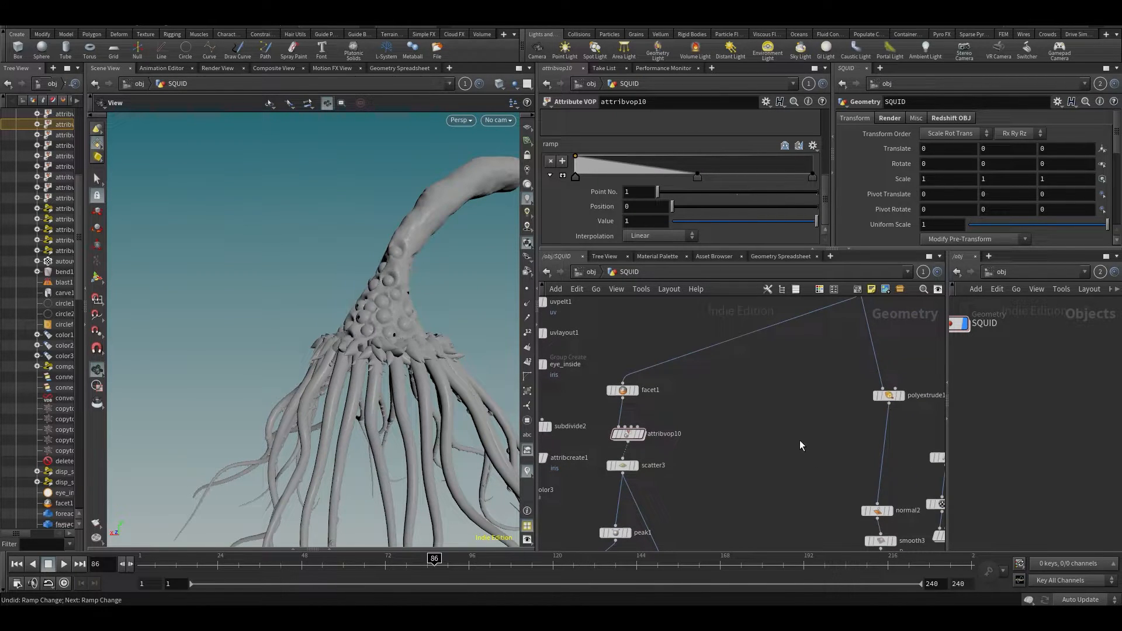
pyautogui.hotkey('ctrl', 'z')
pyautogui.scroll(-4, 777, 458)
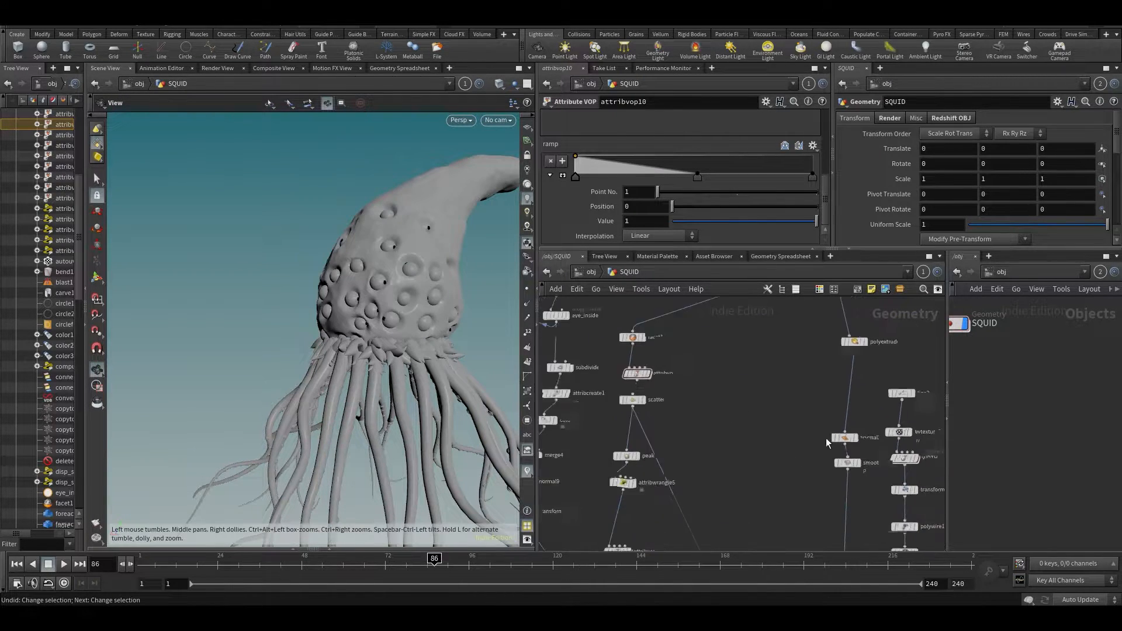
pyautogui.moveTo(771, 517); pyautogui.dragTo(676, 305, button='middle')
pyautogui.moveTo(824, 418); pyautogui.dragTo(828, 386, button='middle')
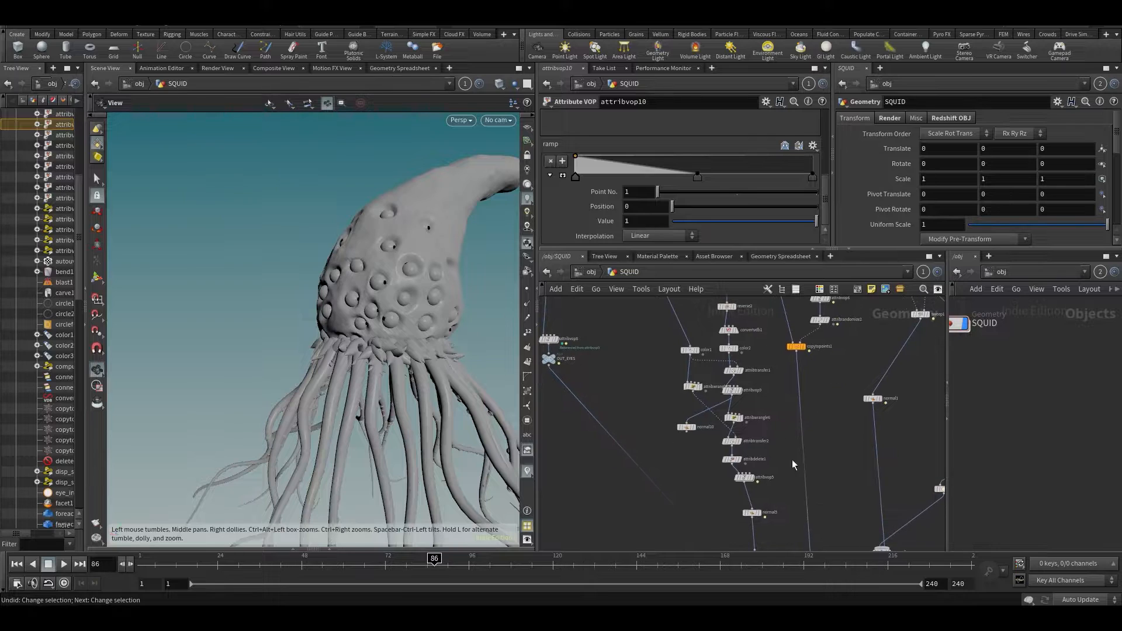
# - Display only the squid head via normal5 and orbit around it
pyautogui.click(763, 501)
pyautogui.moveTo(388, 258); pyautogui.dragTo(456, 290)
pyautogui.moveTo(618, 387); pyautogui.dragTo(627, 394, button='middle')
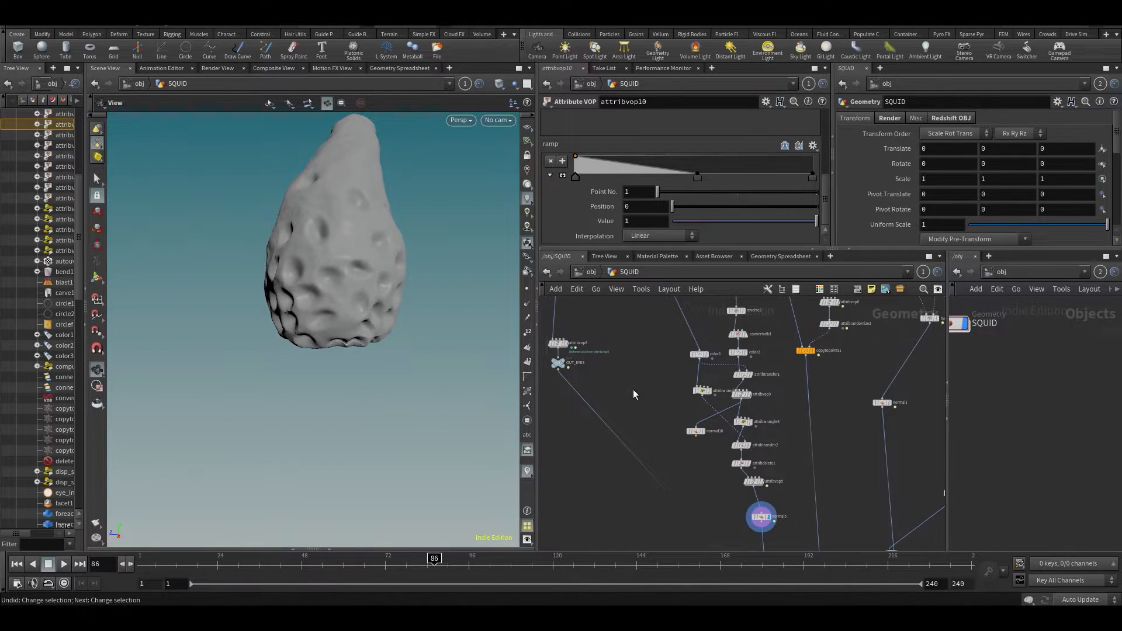
pyautogui.moveTo(858, 458); pyautogui.dragTo(690, 487, button='middle')
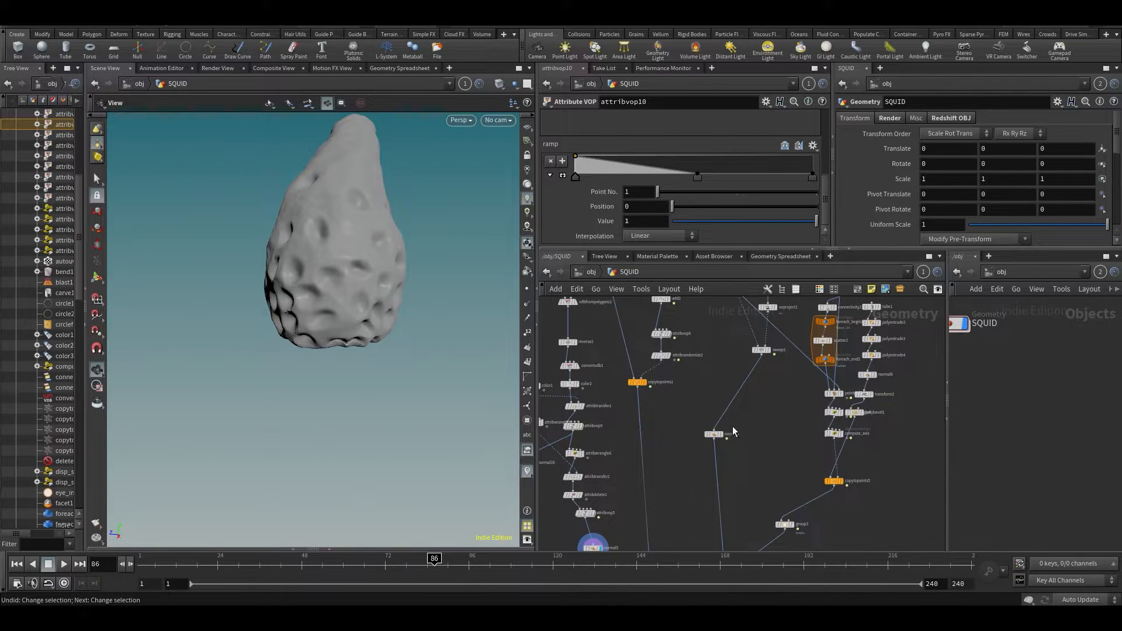
pyautogui.moveTo(374, 292); pyautogui.dragTo(475, 301)
# - Display the OUT_EYES spheres alone and play the animation to frame 107
pyautogui.moveTo(667, 433); pyautogui.dragTo(706, 489, button='middle')
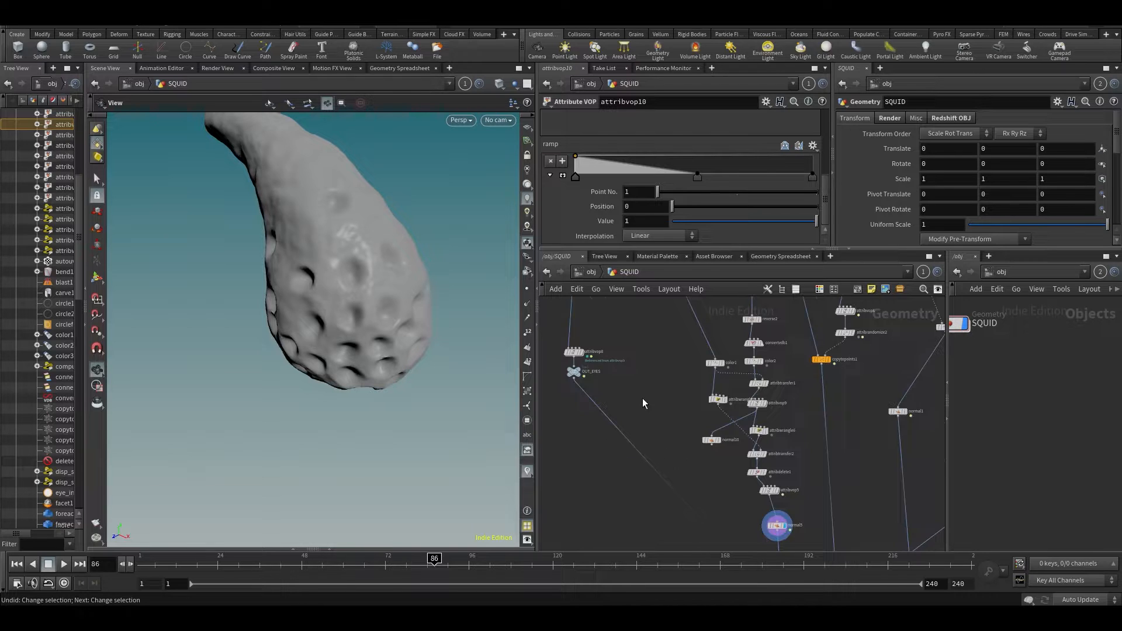
pyautogui.moveTo(642, 404); pyautogui.dragTo(642, 498, button='middle')
pyautogui.click(656, 506)
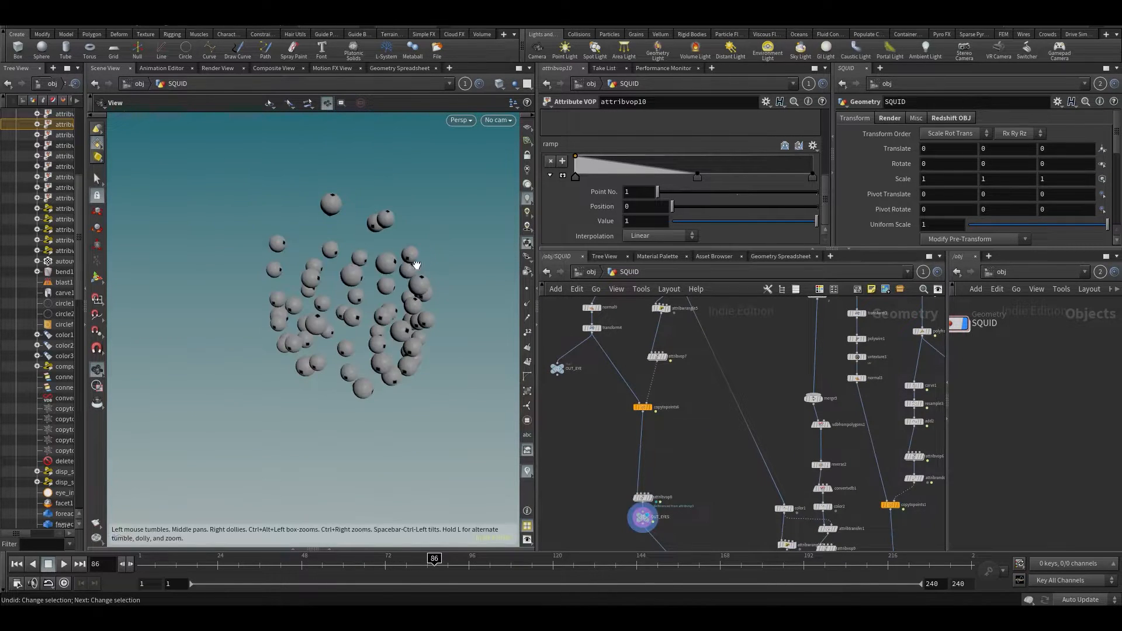
pyautogui.press('Up')
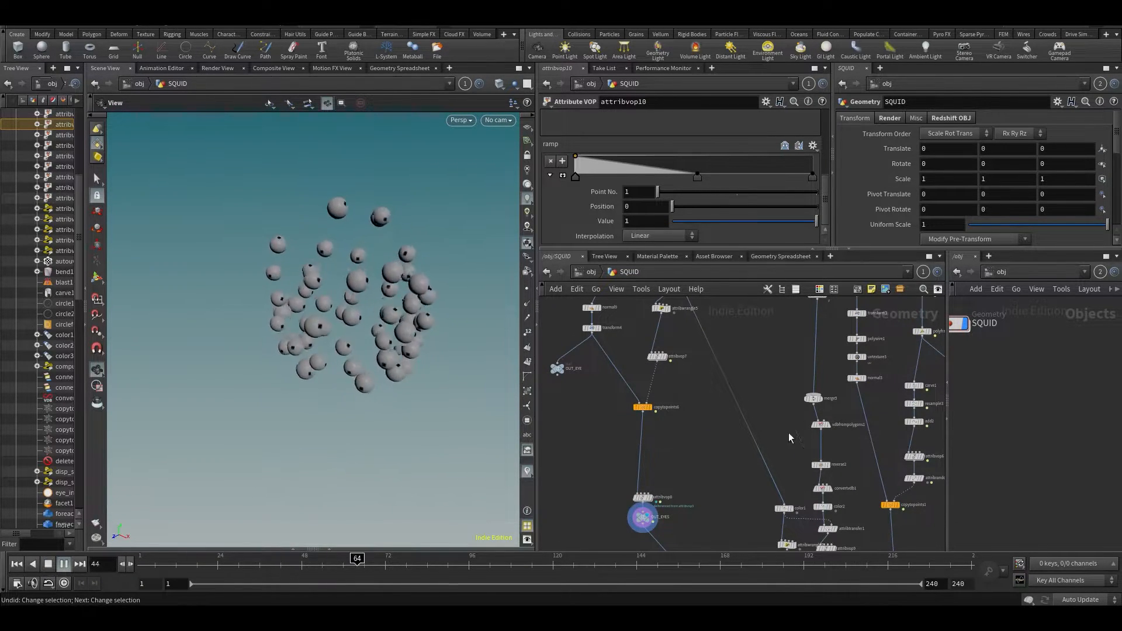
pyautogui.click(507, 566)
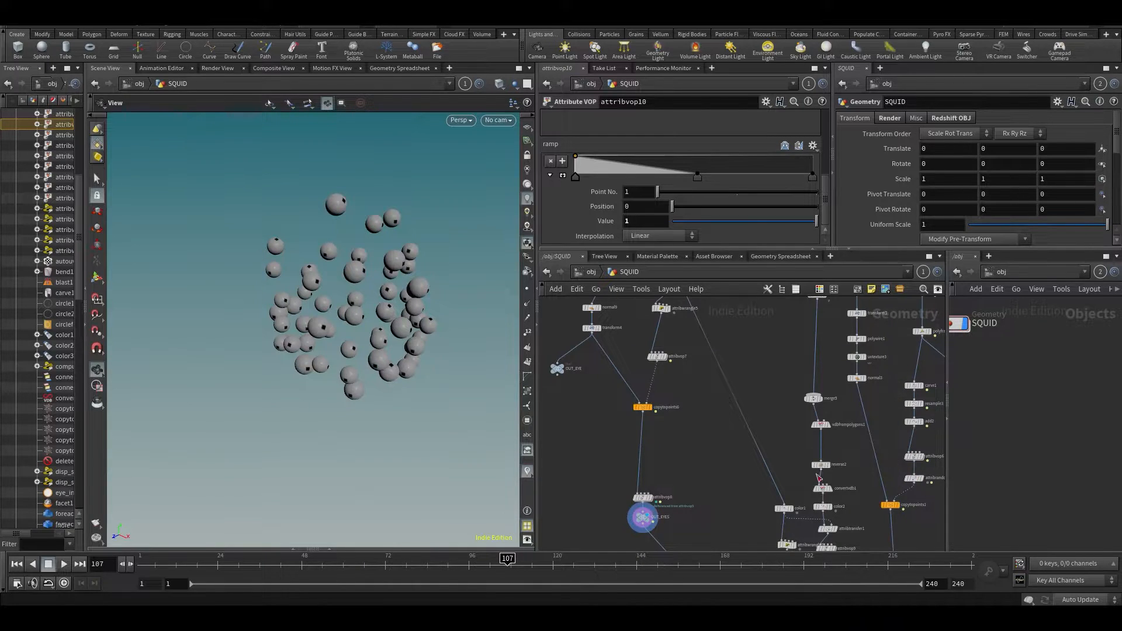
# - Display the copytopoints1 ring of spiky shapes and play it, stopping at frame 93
pyautogui.click(903, 497)
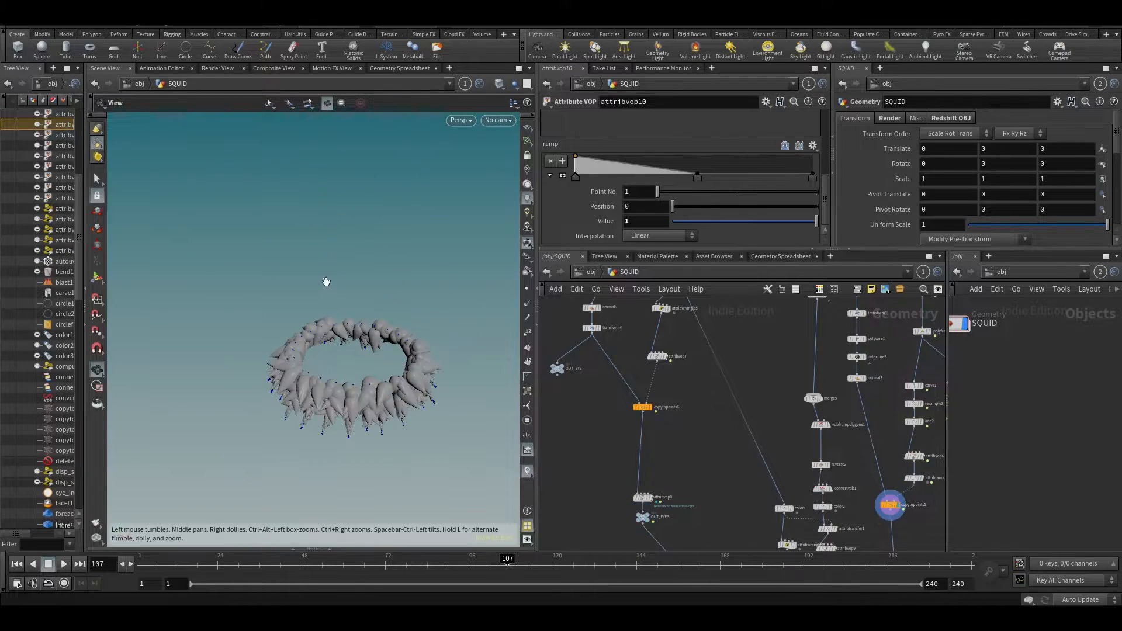
pyautogui.moveTo(323, 283); pyautogui.dragTo(278, 279)
pyautogui.press('Up')
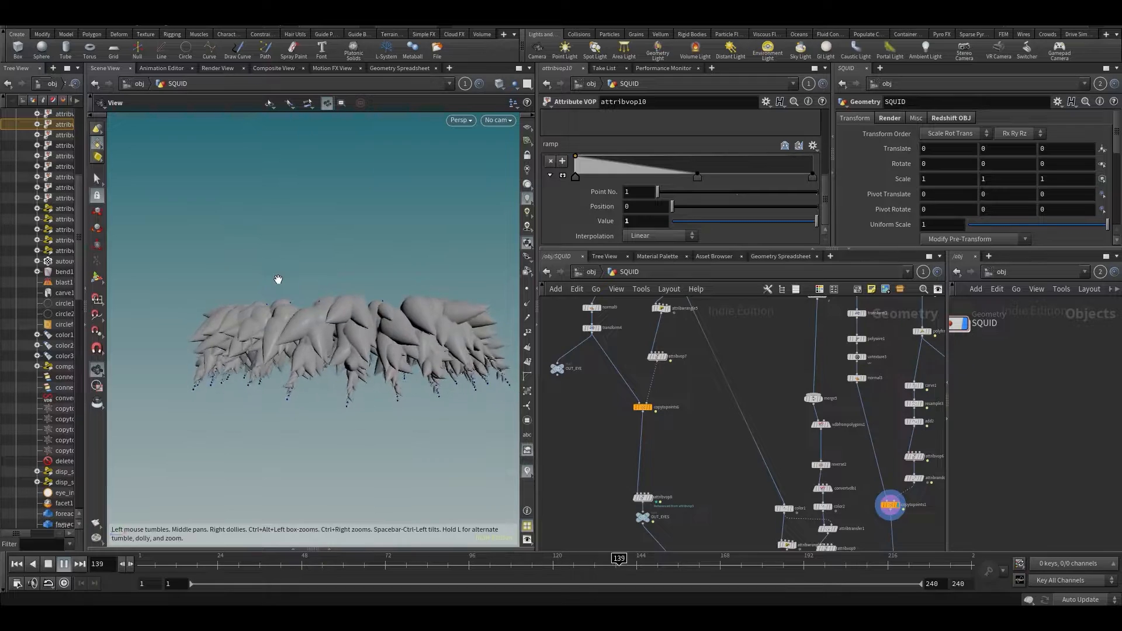
pyautogui.moveTo(237, 232); pyautogui.dragTo(264, 255)
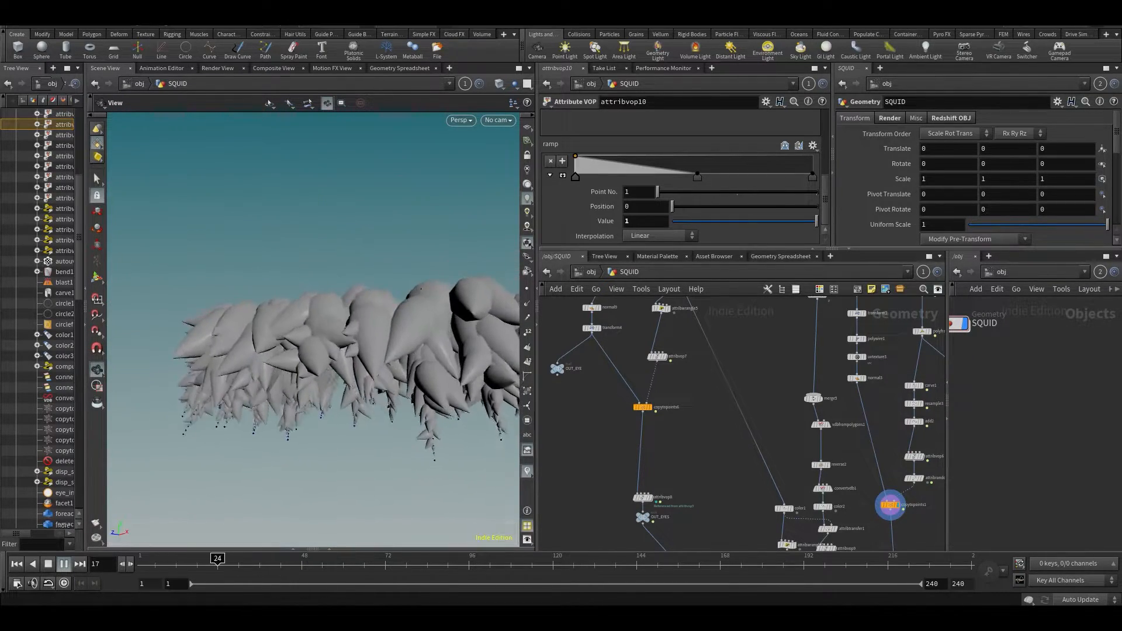
pyautogui.click(458, 564)
# - Display the normal1 tentacles alone and play their animation to frame 134
pyautogui.scroll(-3, 781, 469)
pyautogui.moveTo(781, 470); pyautogui.dragTo(657, 437, button='middle')
pyautogui.moveTo(790, 503); pyautogui.dragTo(758, 449, button='middle')
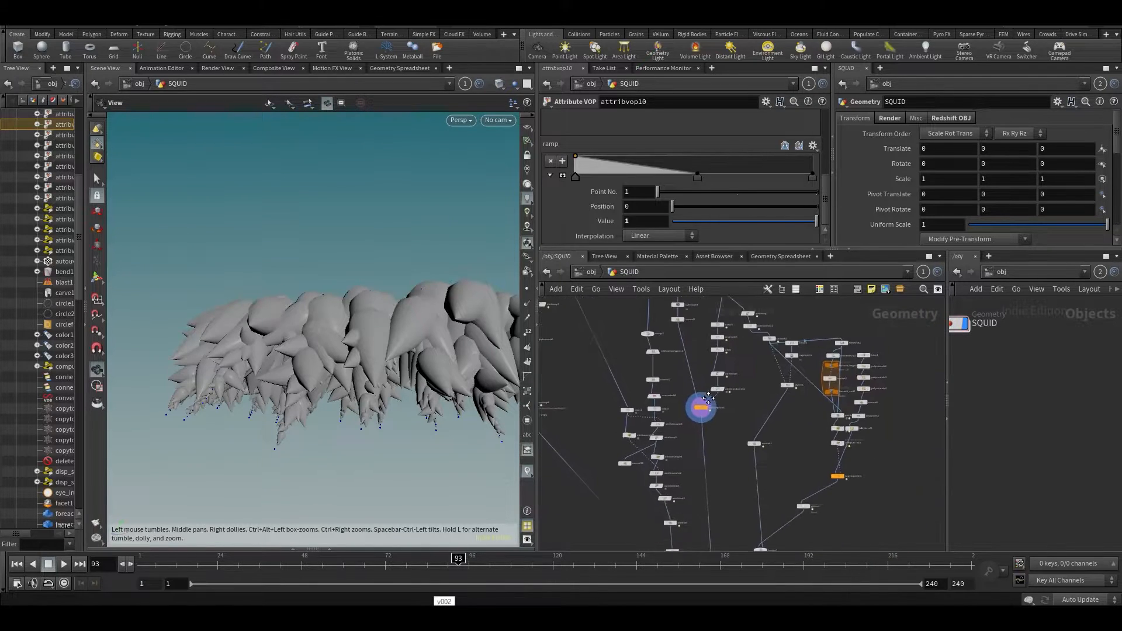
pyautogui.scroll(3, 758, 449)
pyautogui.click(766, 433)
pyautogui.scroll(-5, 468, 335)
pyautogui.moveTo(406, 335); pyautogui.dragTo(332, 175, button='middle')
pyautogui.press('Up')
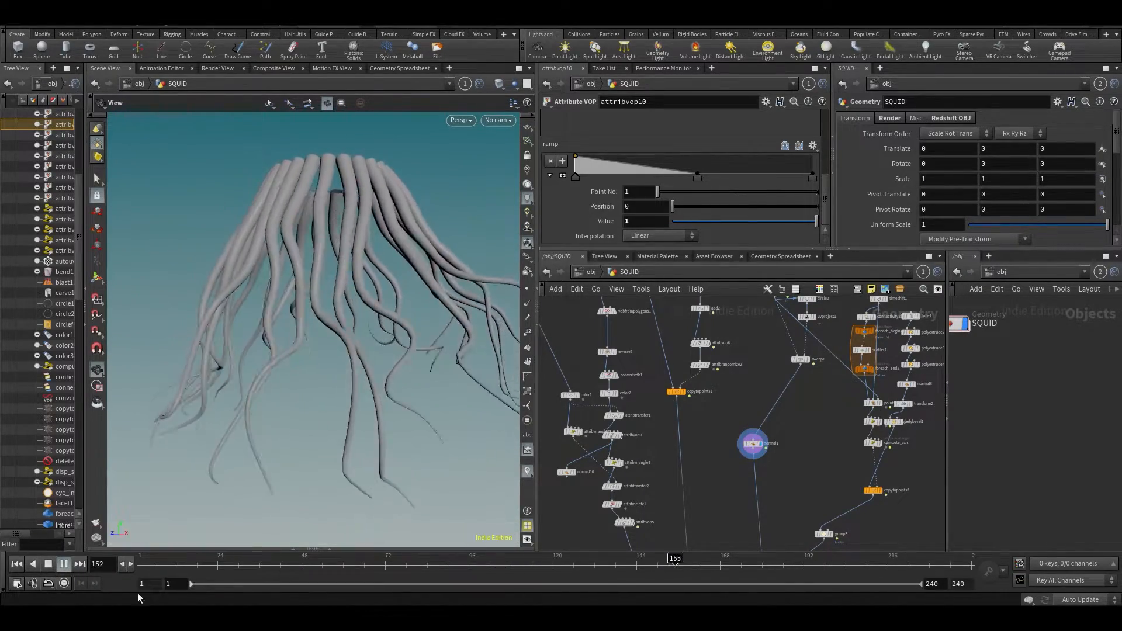
pyautogui.click(602, 571)
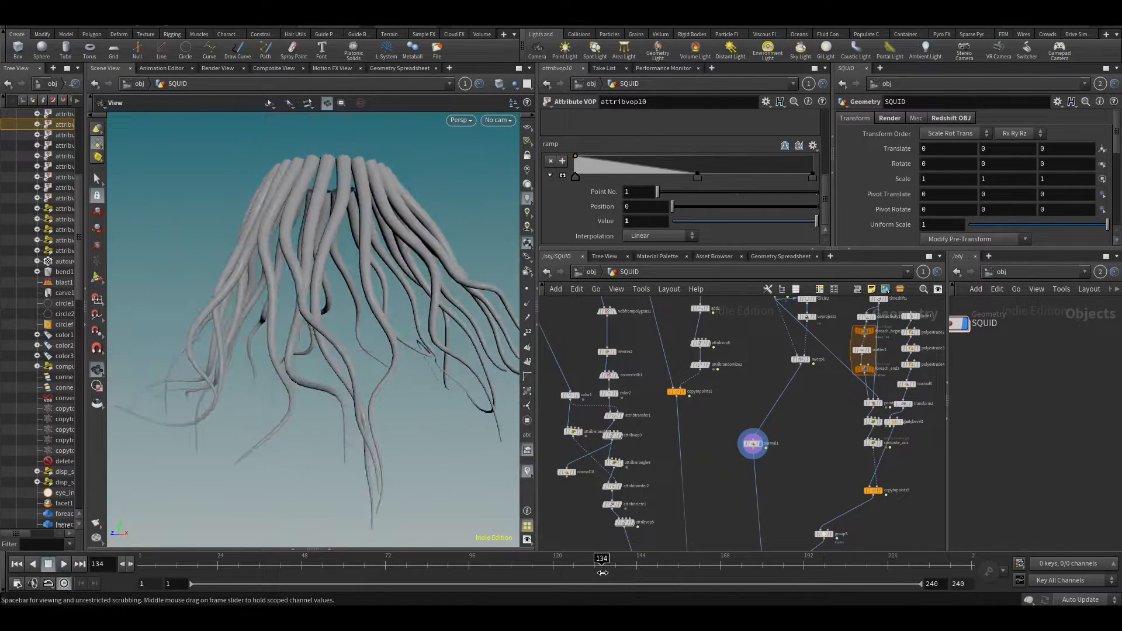
# - Display the copytopoints5 spheres copied onto points and play them to frame 132
pyautogui.scroll(2, 916, 502)
pyautogui.click(863, 476)
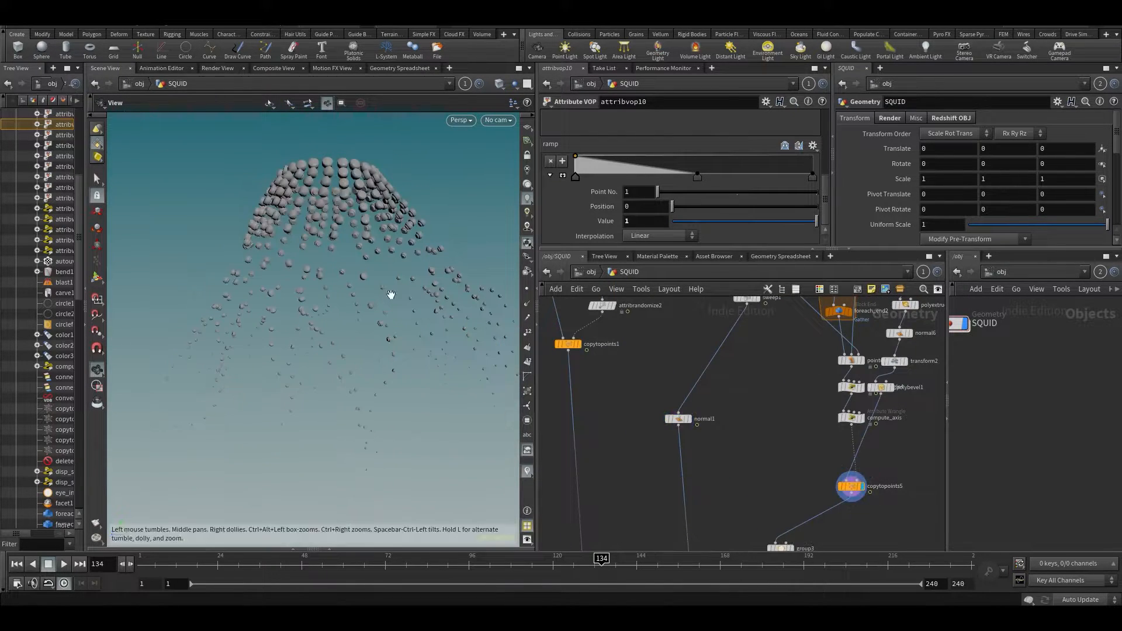
pyautogui.moveTo(353, 314); pyautogui.dragTo(363, 251)
pyautogui.scroll(5, 360, 216)
pyautogui.moveTo(359, 211); pyautogui.dragTo(248, 198)
pyautogui.press('Up')
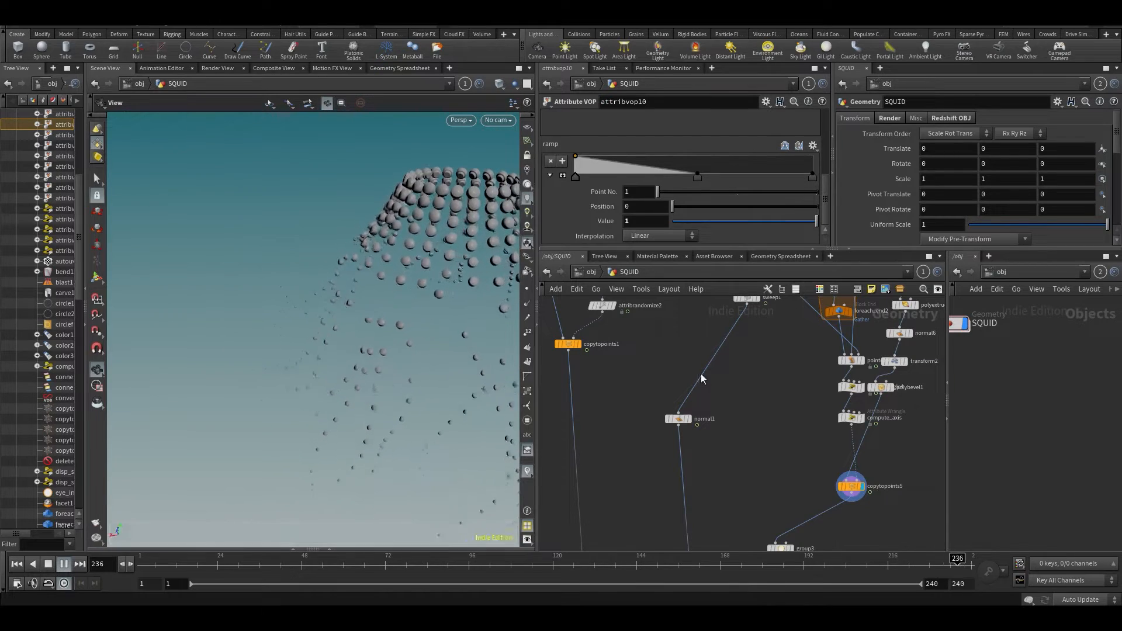
pyautogui.click(595, 571)
# - Display merge1 to show the full squid with tentacles, viewing the head from below
pyautogui.moveTo(774, 354)
pyautogui.mouseDown(button='middle')
pyautogui.moveTo(784, 284)
pyautogui.moveTo(827, 194)
pyautogui.mouseUp(button='middle')
pyautogui.moveTo(834, 531); pyautogui.dragTo(782, 352, button='middle')
pyautogui.click(673, 405)
pyautogui.moveTo(358, 260); pyautogui.dragTo(345, 327)
# - Pan toward copytopoints5 and maximize the node network pane with Ctrl+B
pyautogui.moveTo(795, 370); pyautogui.dragTo(783, 466, button='middle')
pyautogui.moveTo(810, 327); pyautogui.dragTo(781, 489, button='middle')
pyautogui.moveTo(709, 376); pyautogui.dragTo(704, 439, button='middle')
pyautogui.hotkey('ctrl', 'b')
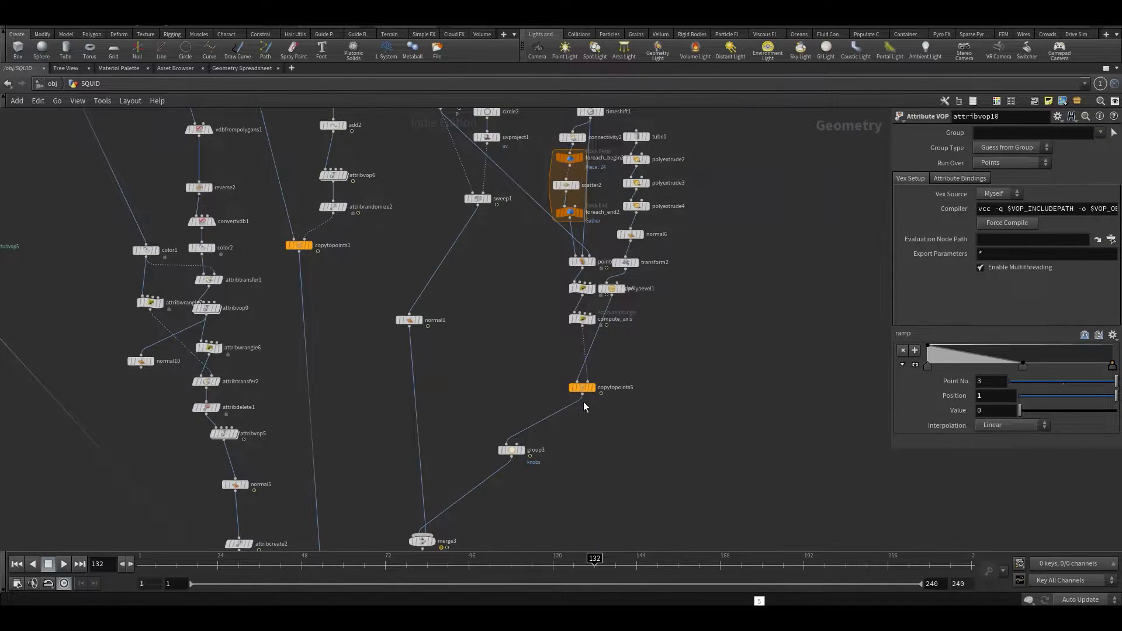
# - Pan down the SQUID network to output0 and set its display flag
pyautogui.moveTo(588, 404); pyautogui.dragTo(608, 507, button='middle')
pyautogui.scroll(-2, 434, 391)
pyautogui.moveTo(434, 390); pyautogui.dragTo(646, 621, button='middle')
pyautogui.moveTo(664, 263); pyautogui.dragTo(597, 499, button='middle')
pyautogui.scroll(3, 571, 236)
pyautogui.moveTo(334, 310); pyautogui.dragTo(373, 66, button='middle')
pyautogui.moveTo(542, 460); pyautogui.dragTo(568, 159, button='middle')
pyautogui.moveTo(479, 452); pyautogui.dragTo(374, 170, button='middle')
pyautogui.moveTo(649, 479); pyautogui.dragTo(709, 268, button='middle')
pyautogui.moveTo(713, 349); pyautogui.dragTo(715, 248, button='middle')
pyautogui.click(595, 461)
# - Look over the upstream nodes, restore the full pane layout with Ctrl+B, and orbit the finished squid
pyautogui.moveTo(704, 344); pyautogui.dragTo(703, 542, button='middle')
pyautogui.scroll(-4, 702, 534)
pyautogui.moveTo(744, 330); pyautogui.dragTo(727, 488, button='middle')
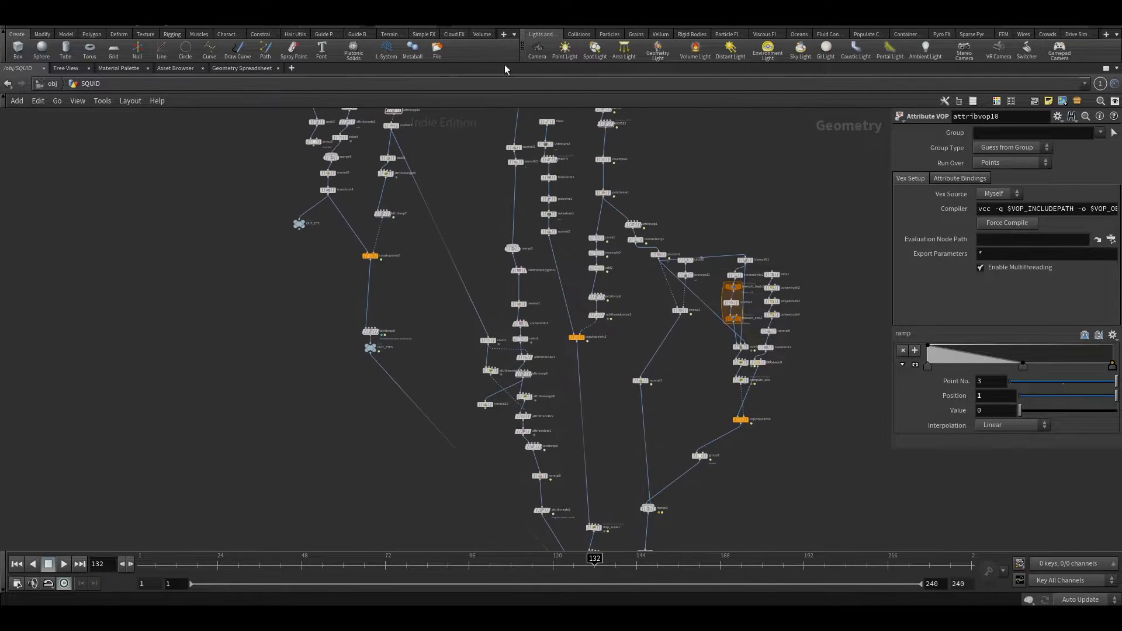
pyautogui.moveTo(507, 231); pyautogui.dragTo(491, 444, button='middle')
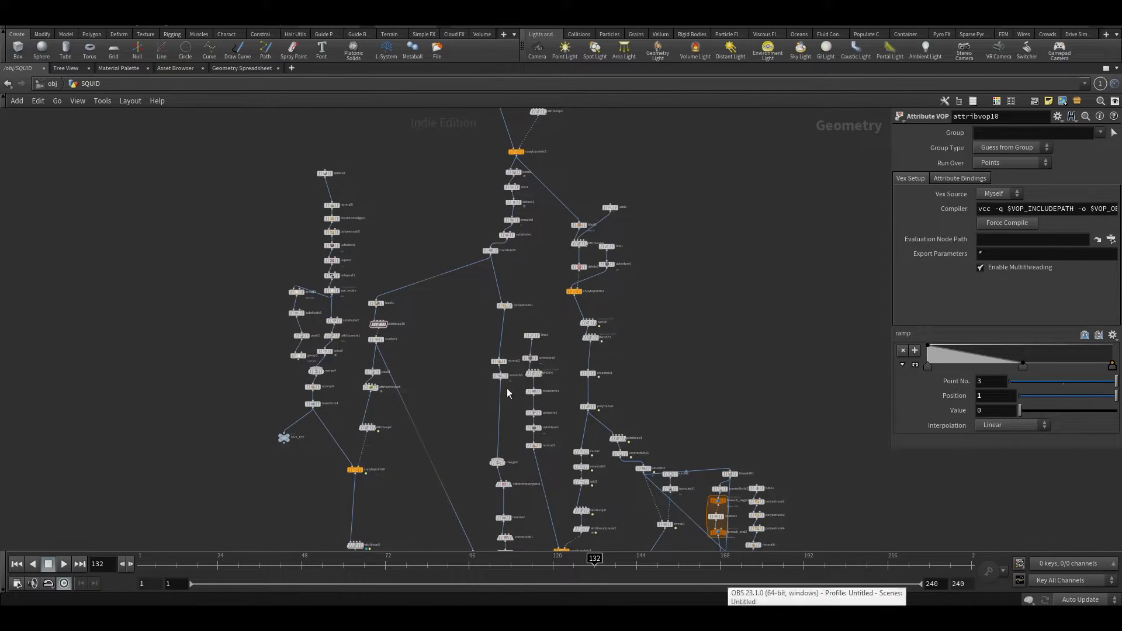
pyautogui.scroll(2, 462, 327)
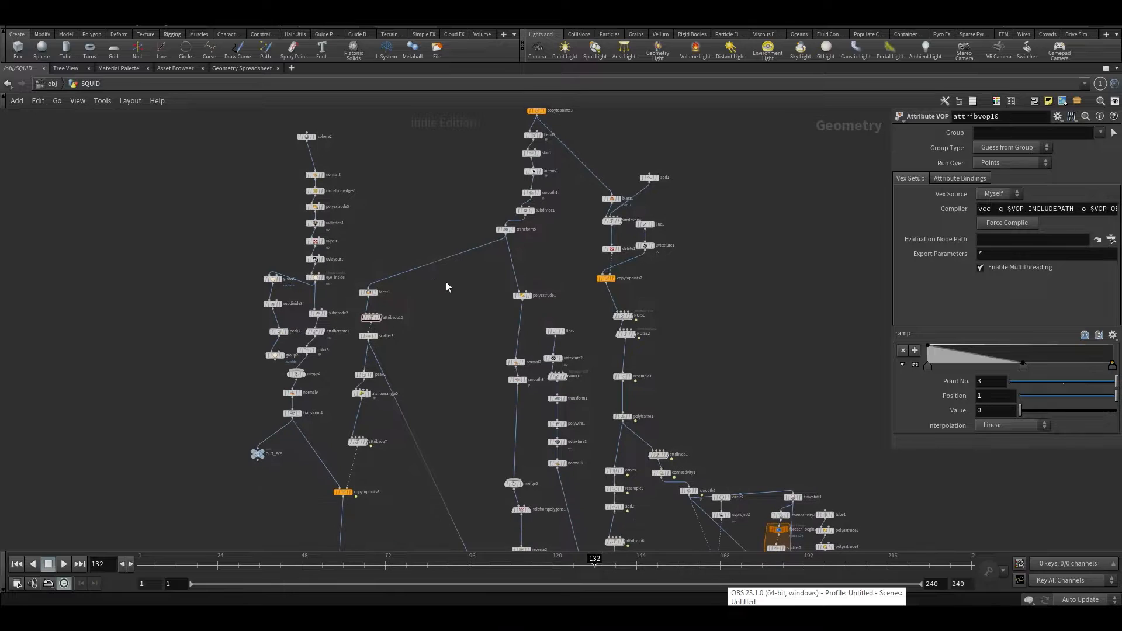
pyautogui.hotkey('ctrl', 'b')
pyautogui.moveTo(406, 318)
pyautogui.mouseDown()
pyautogui.moveTo(456, 328)
pyautogui.moveTo(323, 293)
pyautogui.moveTo(335, 243)
pyautogui.moveTo(413, 310)
pyautogui.moveTo(374, 315)
pyautogui.moveTo(362, 342)
pyautogui.moveTo(345, 268)
pyautogui.moveTo(481, 226)
pyautogui.moveTo(332, 280)
pyautogui.moveTo(343, 351)
pyautogui.moveTo(423, 303)
pyautogui.moveTo(304, 296)
pyautogui.moveTo(302, 319)
pyautogui.moveTo(338, 328)
pyautogui.mouseUp()
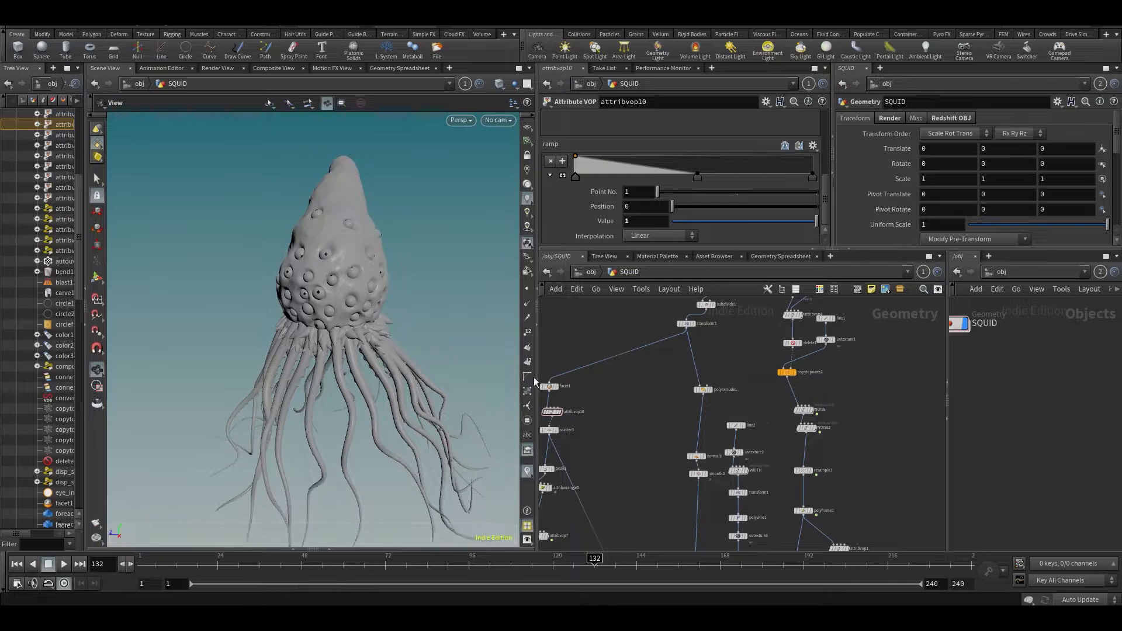
# - At object level, hide SQUID and add a new Geometry object placed below it
pyautogui.press('u')
pyautogui.click(783, 384)
pyautogui.press('Tab')
pyautogui.write('ge')
pyautogui.click(845, 274)
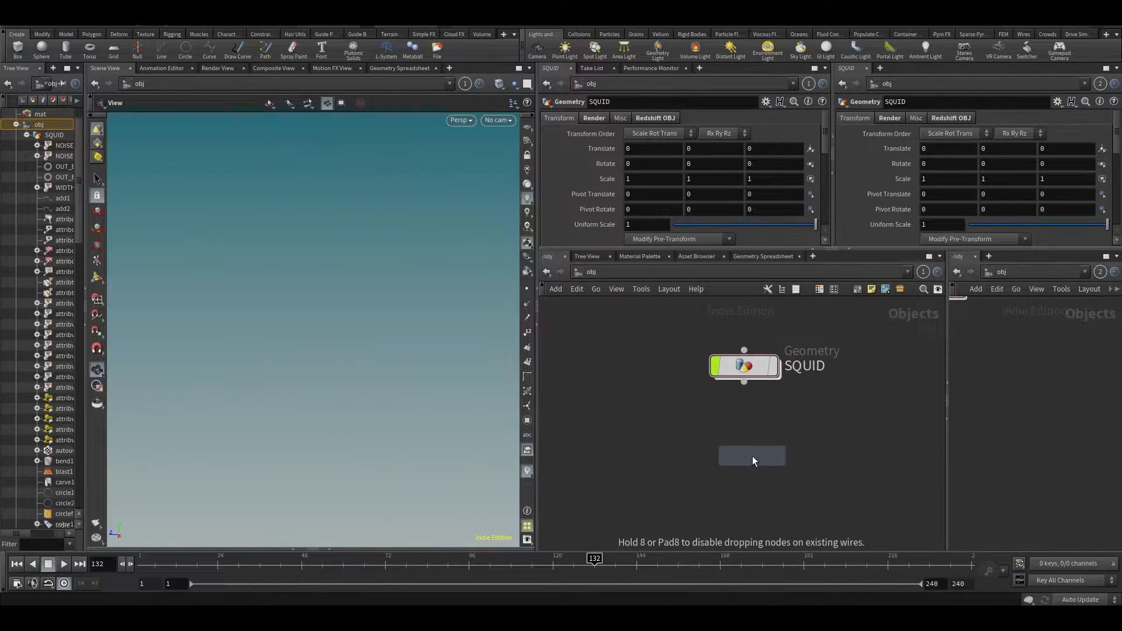
pyautogui.click(650, 418)
pyautogui.moveTo(648, 415); pyautogui.dragTo(609, 366)
pyautogui.moveTo(602, 415); pyautogui.dragTo(695, 443, button='middle')
pyautogui.moveTo(708, 395); pyautogui.dragTo(686, 497)
# - Rename geo1 to Squid_tutorial, reposition it, and dive into its empty network
pyautogui.doubleClick(738, 496)
pyautogui.write('Ac')
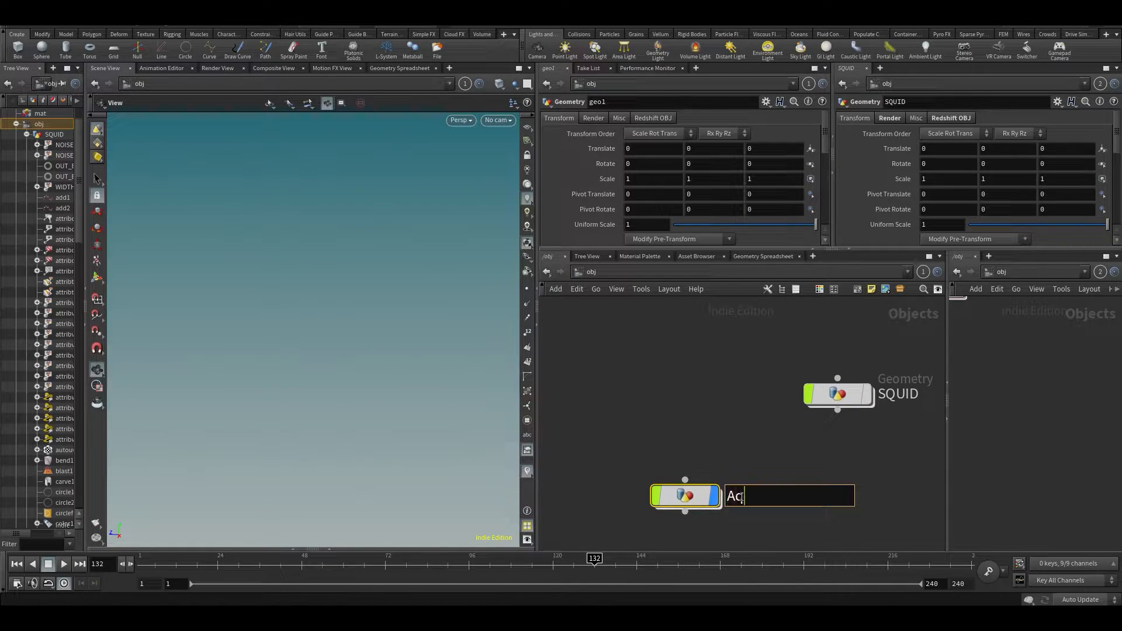
pyautogui.write('uid_tutorial')
pyautogui.press('Return')
pyautogui.moveTo(697, 497); pyautogui.dragTo(611, 371)
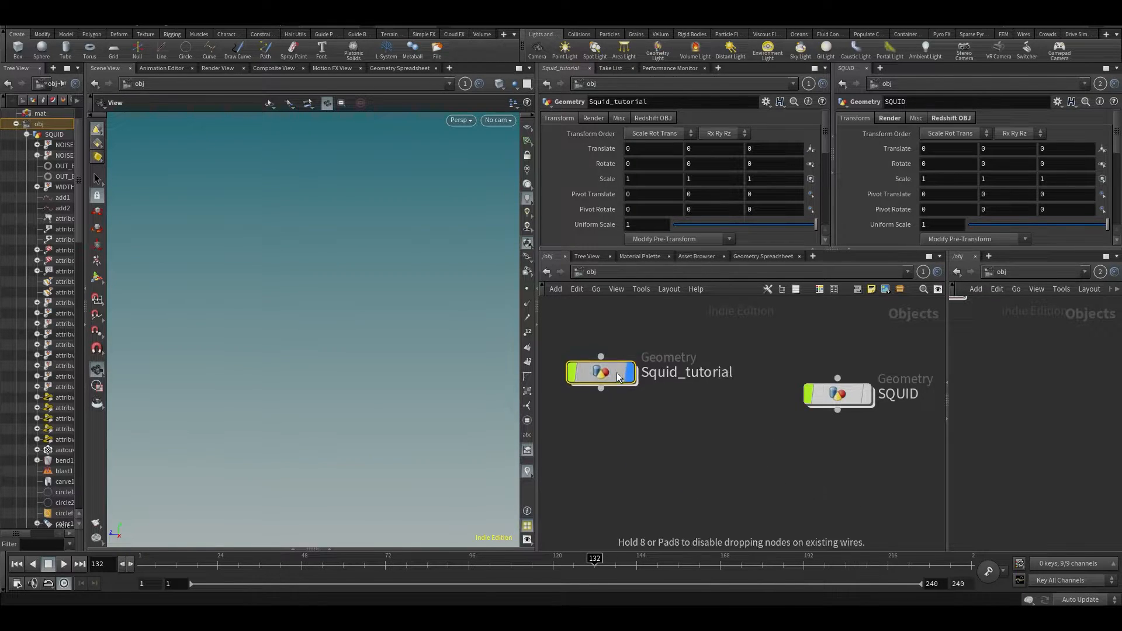
pyautogui.doubleClick(611, 372)
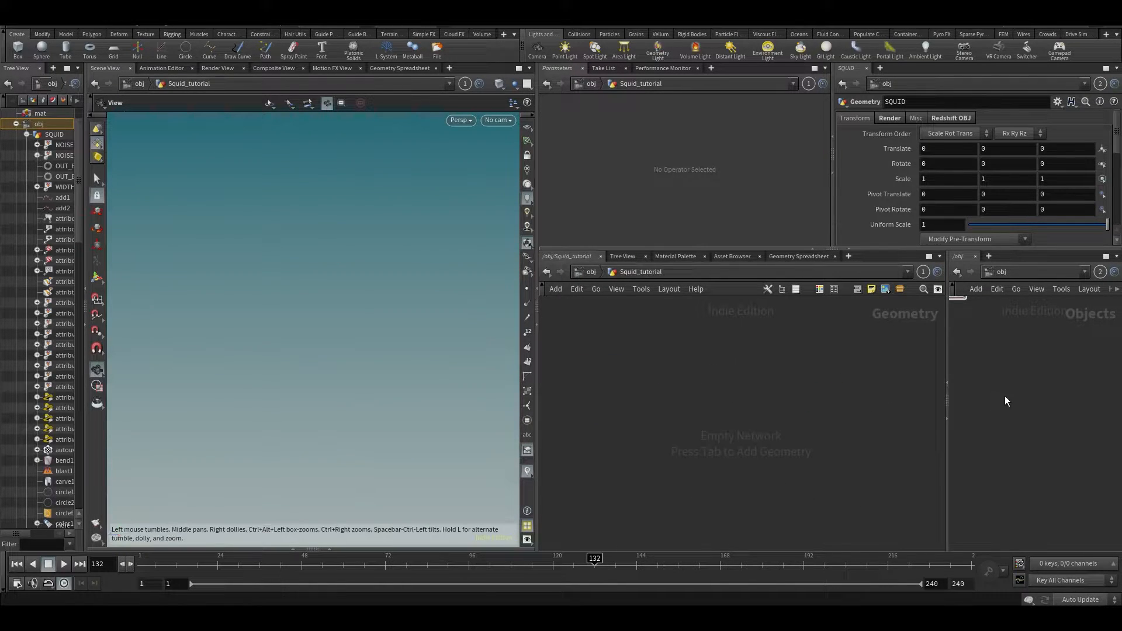
# - Widen the second network pane and dive into the SQUID object's network there
pyautogui.moveTo(946, 395); pyautogui.dragTo(869, 395)
pyautogui.moveTo(935, 331); pyautogui.dragTo(970, 439, button='middle')
pyautogui.scroll(-3, 955, 391)
pyautogui.moveTo(948, 396); pyautogui.dragTo(938, 491, button='middle')
pyautogui.doubleClick(945, 397)
# - Pan through the SQUID graph to frame line4 and the circle1 to copytopoints3 chain
pyautogui.scroll(3, 1023, 338)
pyautogui.moveTo(1023, 338); pyautogui.dragTo(1041, 494, button='middle')
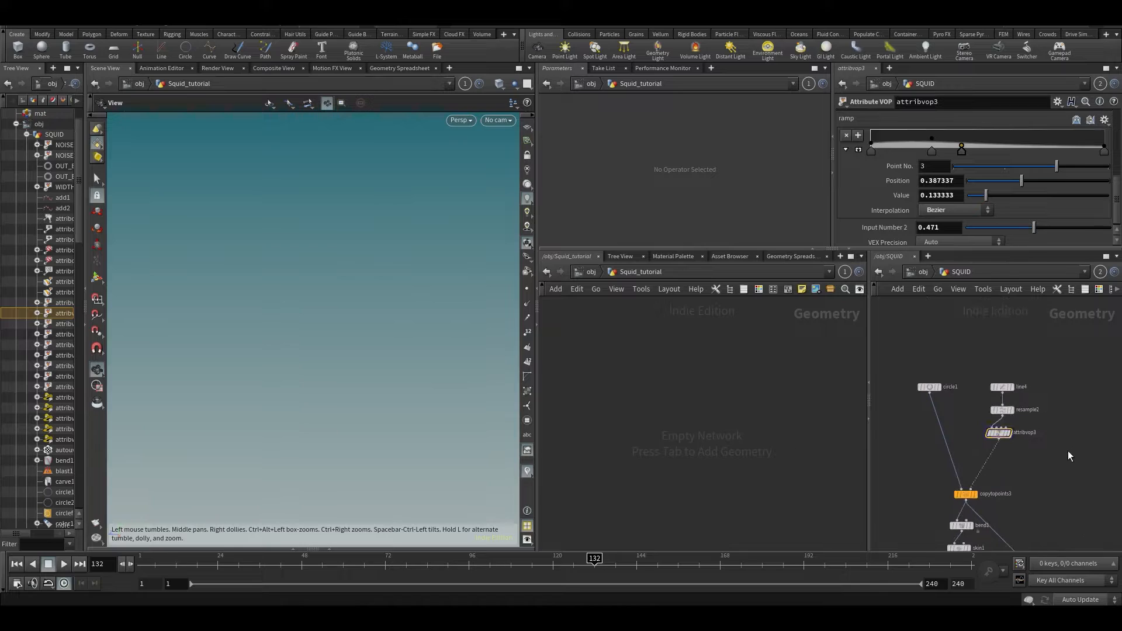
pyautogui.moveTo(1102, 520); pyautogui.dragTo(1064, 435, button='middle')
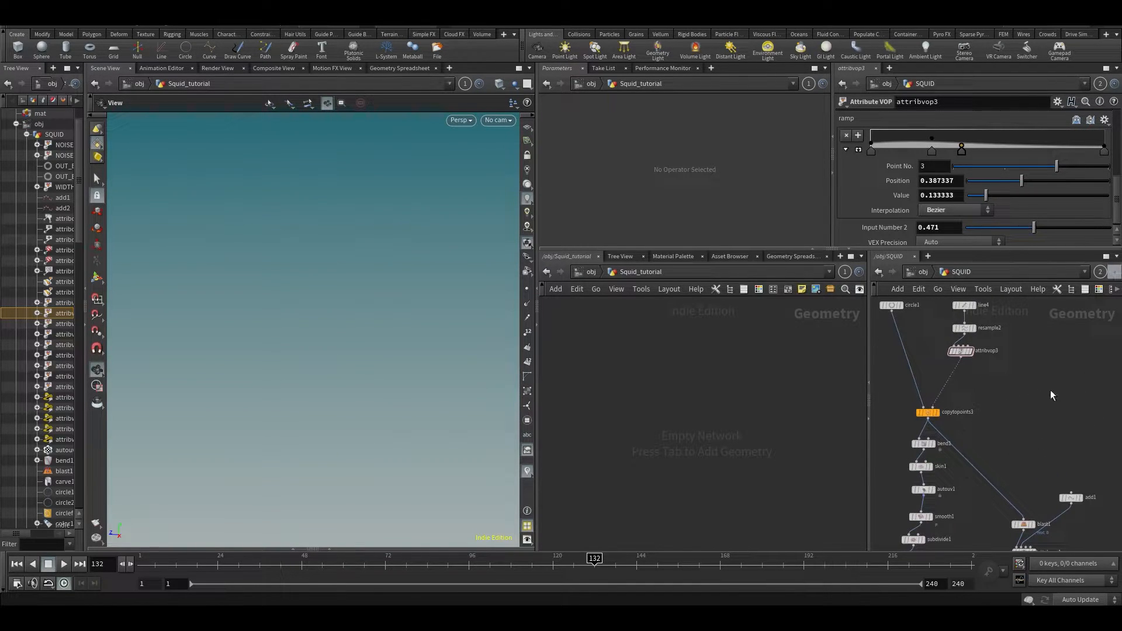
pyautogui.scroll(-5, 1057, 409)
pyautogui.moveTo(931, 472); pyautogui.dragTo(907, 529, button='middle')
pyautogui.scroll(4, 948, 479)
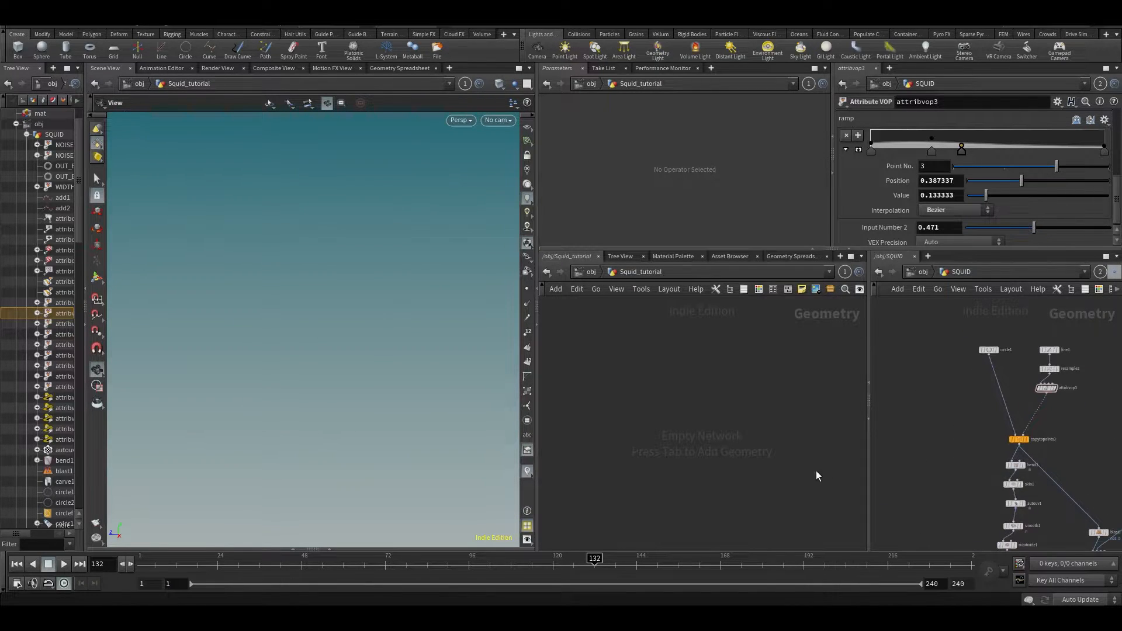
pyautogui.scroll(3, 893, 419)
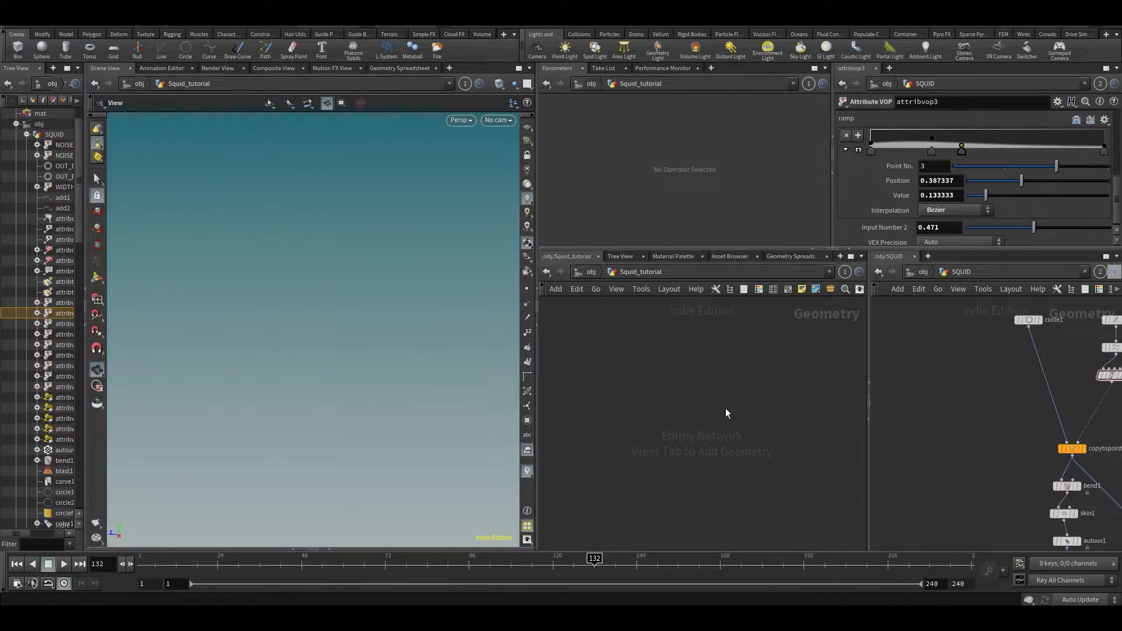
pyautogui.moveTo(949, 402); pyautogui.dragTo(925, 402, button='middle')
pyautogui.moveTo(1116, 435); pyautogui.dragTo(1079, 420, button='middle')
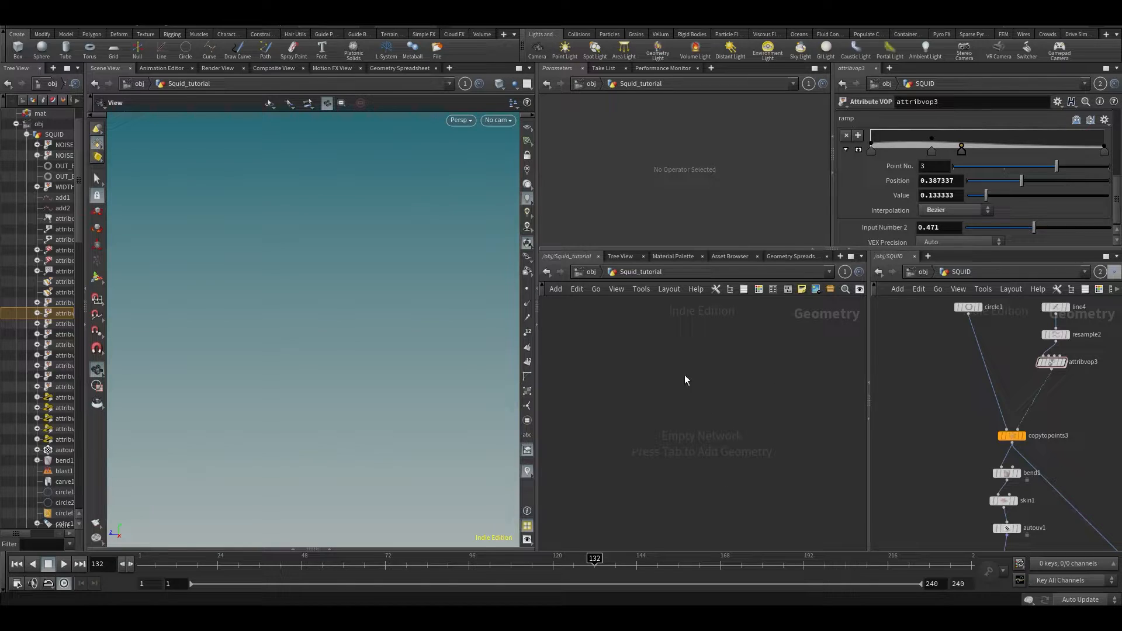
pyautogui.moveTo(1089, 468); pyautogui.dragTo(1024, 474, button='middle')
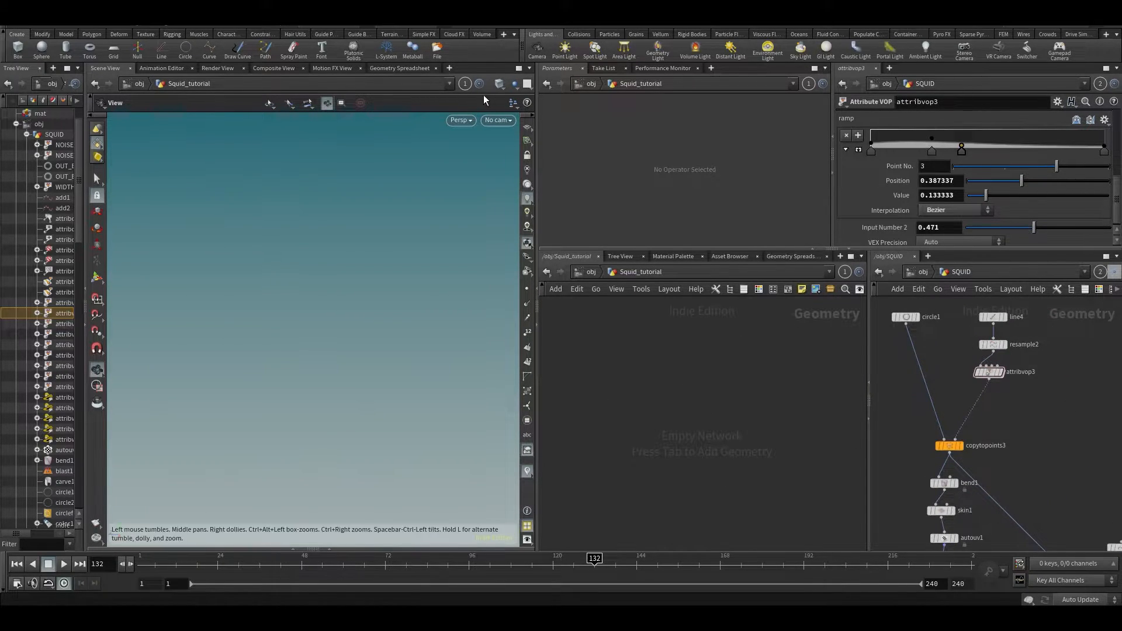
# - Link the viewport to the SQUID network and display only line4
pyautogui.click(465, 83)
pyautogui.click(479, 143)
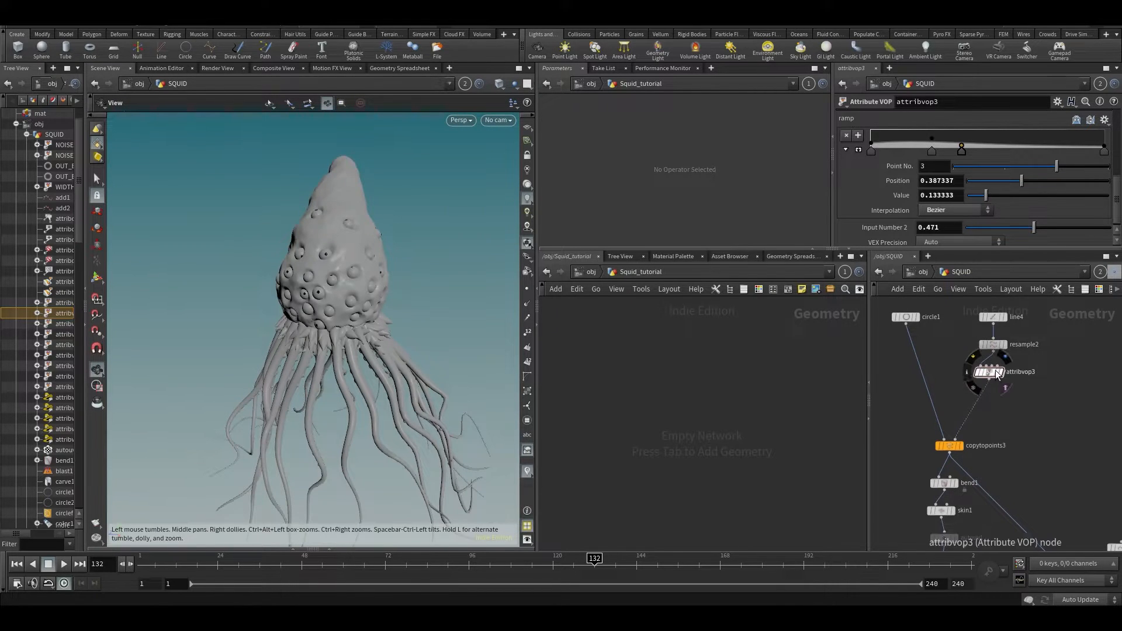
pyautogui.click(1008, 308)
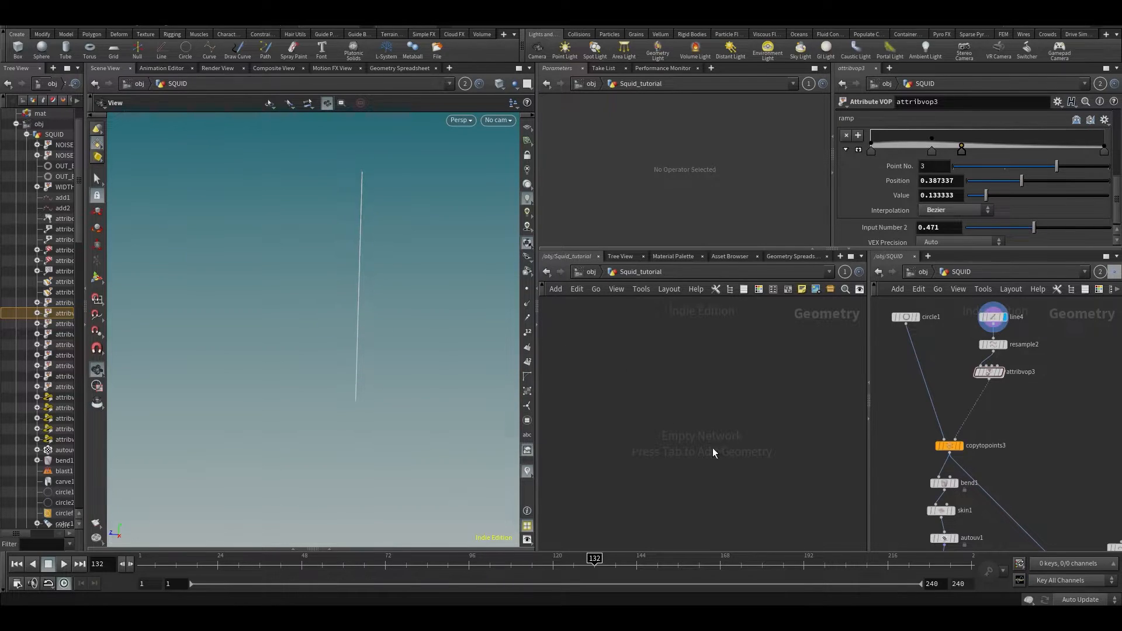
pyautogui.press('Tab')
# - Add a Line node, line1, and set its Length to 0.7 to match line4
pyautogui.write('li')
pyautogui.press('Return')
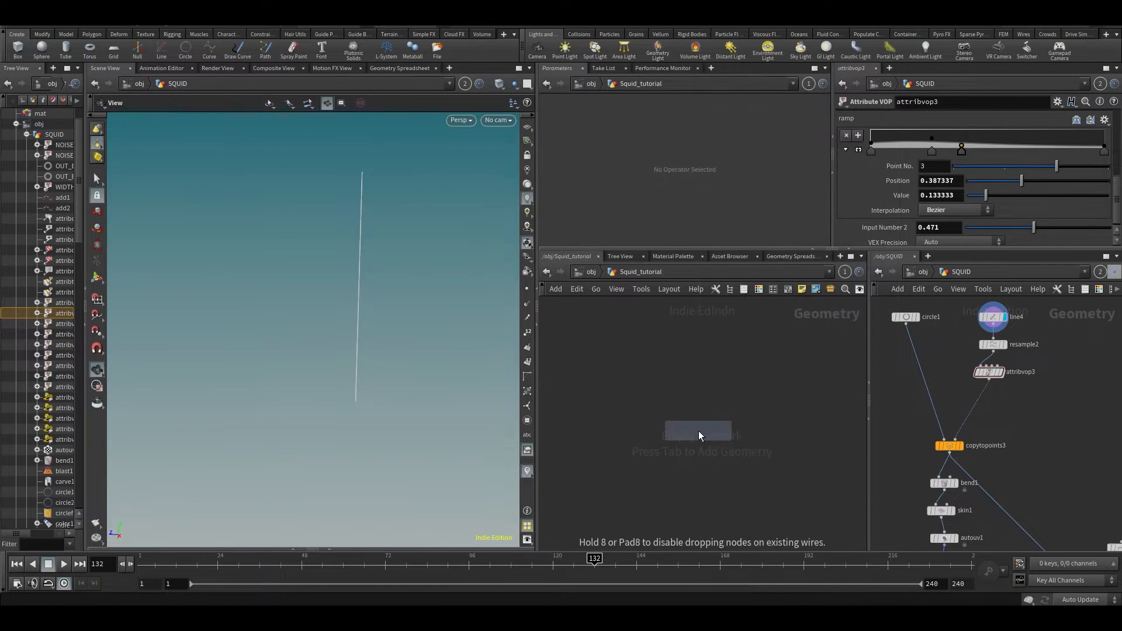
pyautogui.click(715, 432)
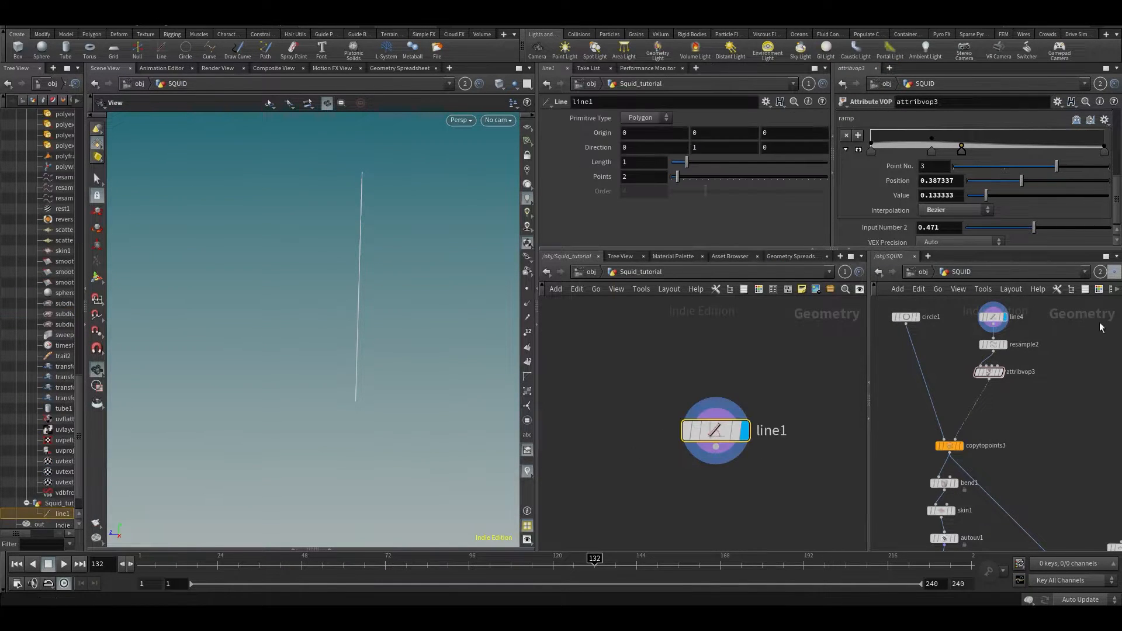
pyautogui.click(993, 317)
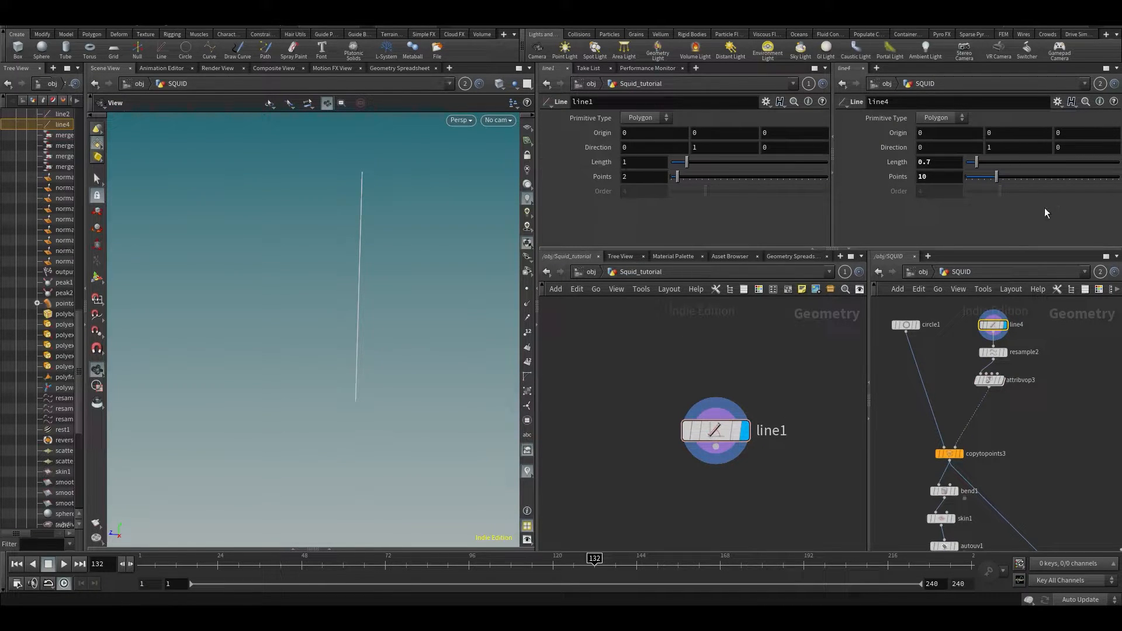
pyautogui.click(643, 162)
pyautogui.write('.7')
pyautogui.press('Return')
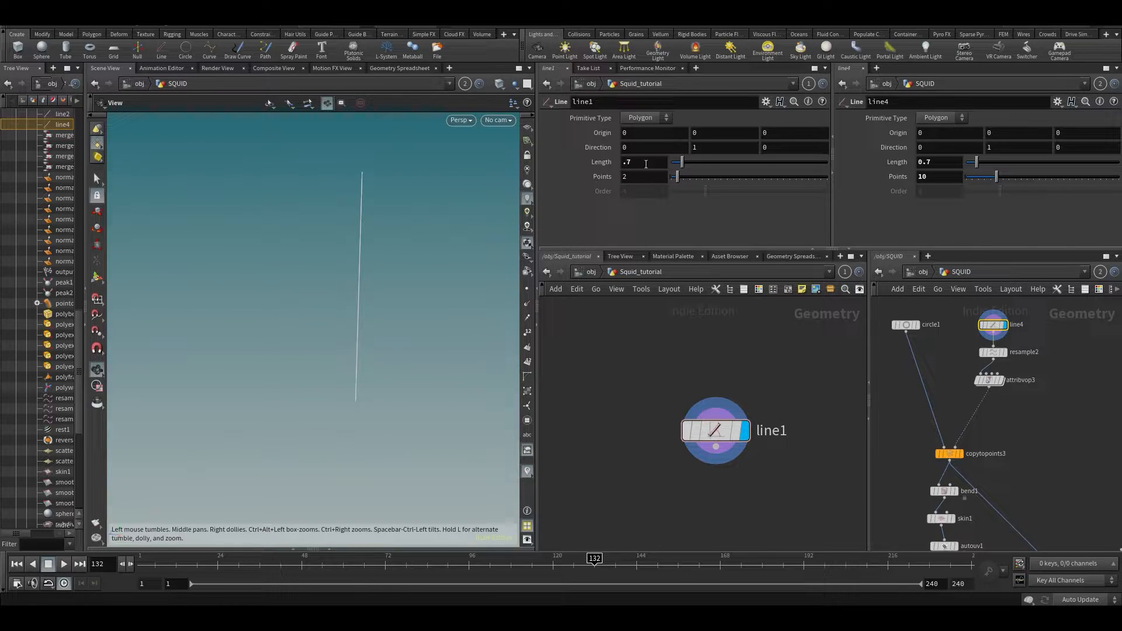
# - Inspect the reference resample2 node's settings
pyautogui.click(1019, 357)
pyautogui.scroll(-5, 1030, 221)
pyautogui.scroll(2, 1029, 217)
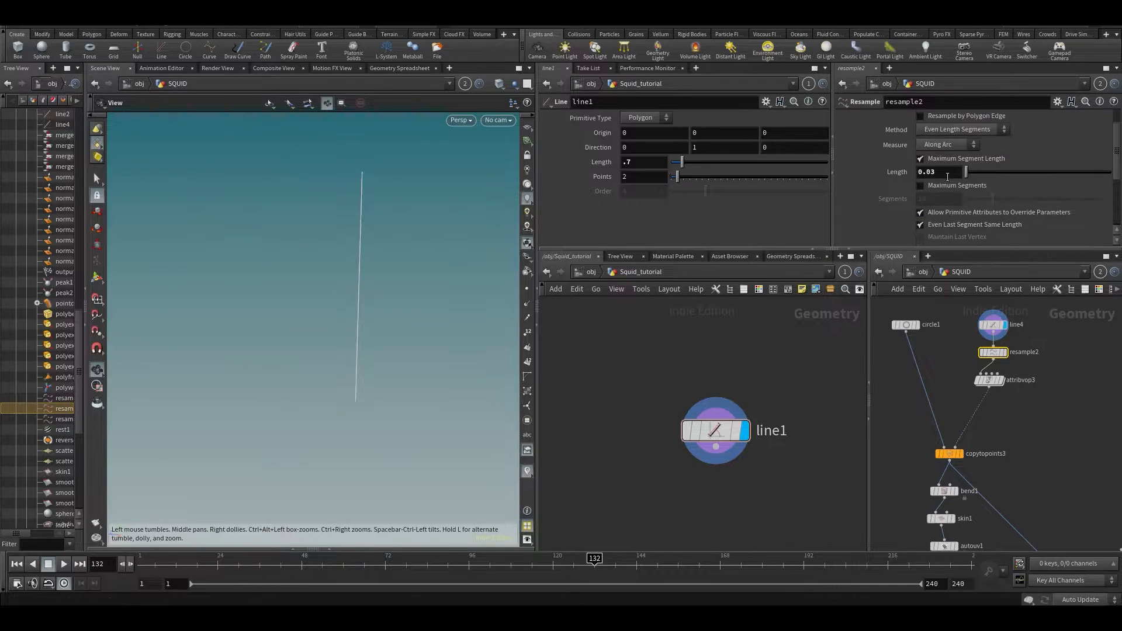
pyautogui.moveTo(1081, 367); pyautogui.dragTo(1073, 378, button='middle')
pyautogui.scroll(2, 930, 346)
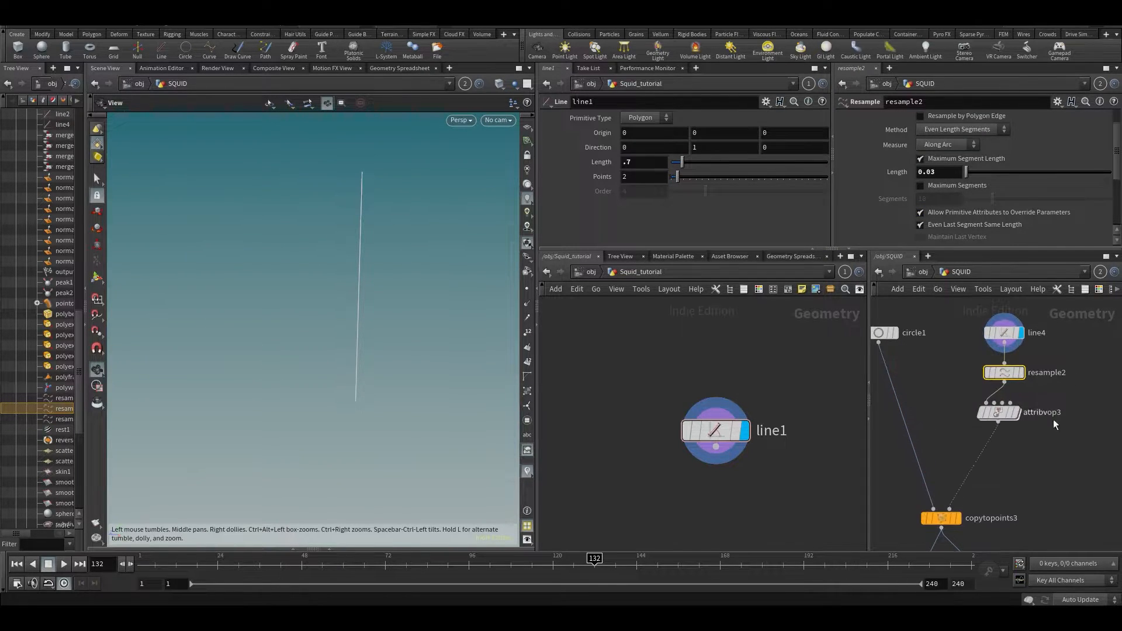
pyautogui.click(1047, 387)
# - Add resample1 under line1 with segment length 0.03 and show its points
pyautogui.press('Tab')
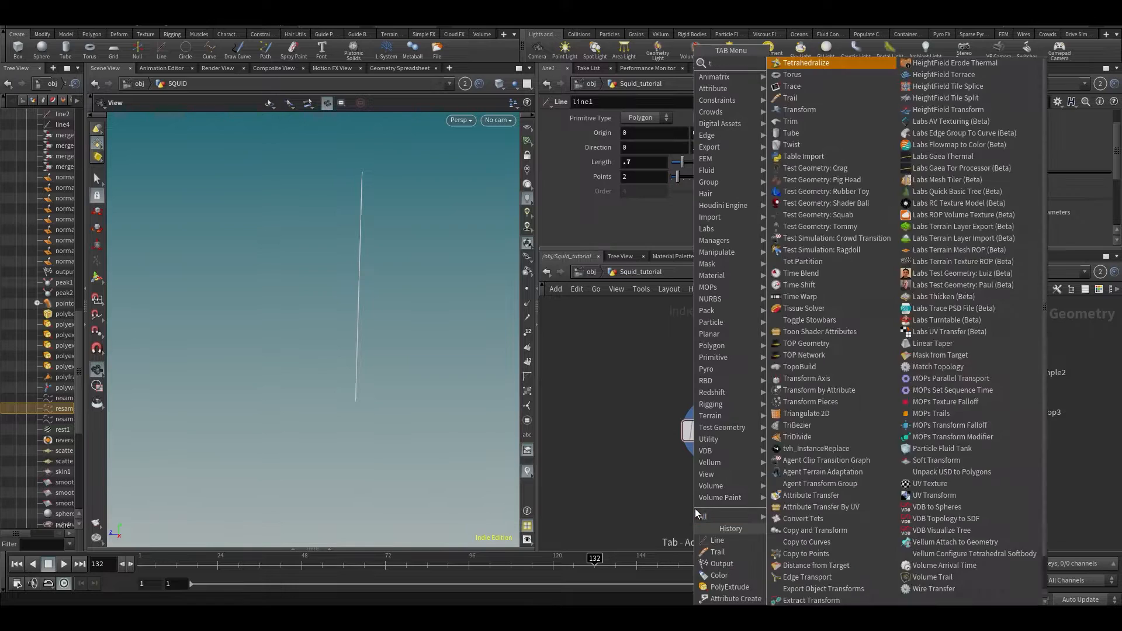
pyautogui.write('resa')
pyautogui.press('Return')
pyautogui.press('Return')
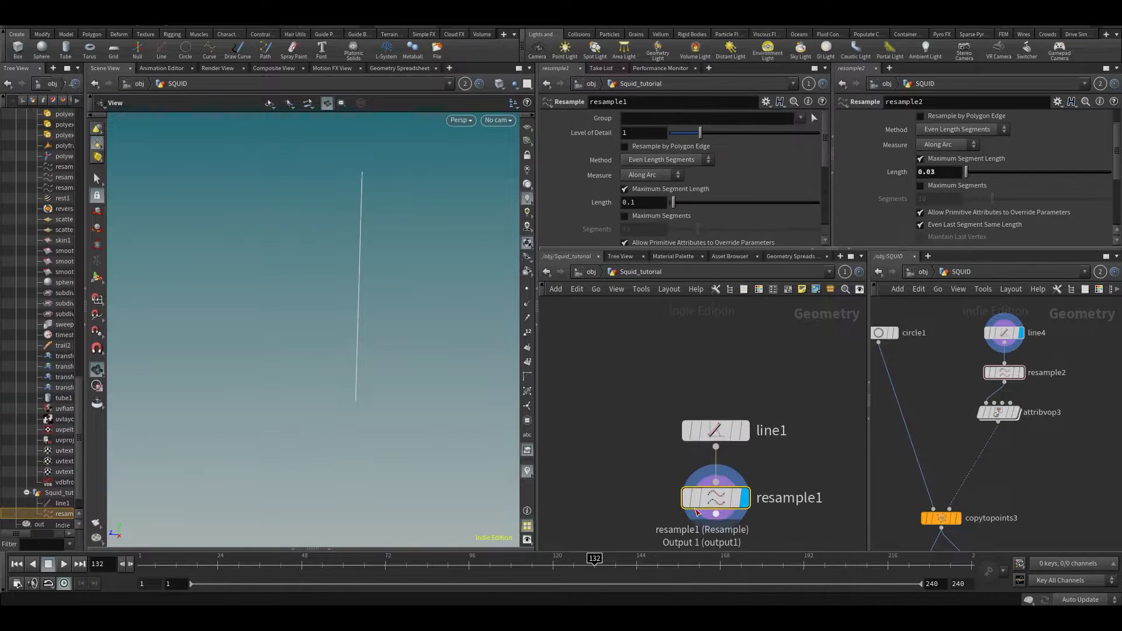
pyautogui.click(527, 288)
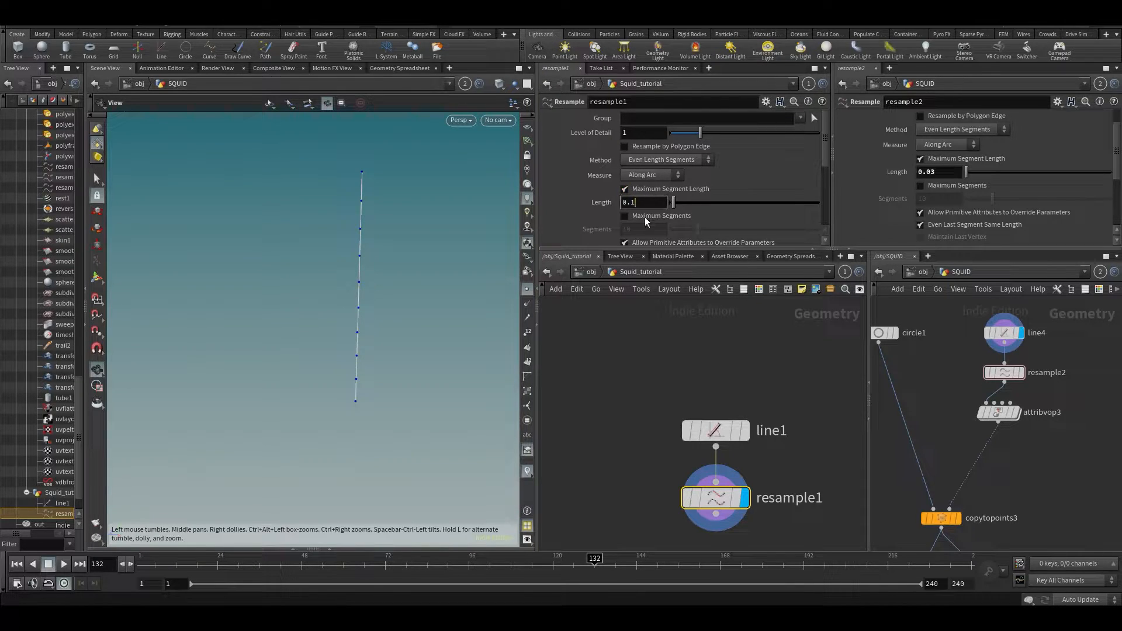
pyautogui.press('BackSpace')
pyautogui.write('03')
pyautogui.press('Return')
pyautogui.moveTo(355, 314); pyautogui.dragTo(386, 316)
pyautogui.moveTo(315, 237)
pyautogui.mouseDown()
pyautogui.moveTo(354, 237)
pyautogui.moveTo(325, 230)
pyautogui.mouseUp()
# - Link the viewport to Squid_tutorial and dive into the reference attribvop3 network
pyautogui.click(461, 88)
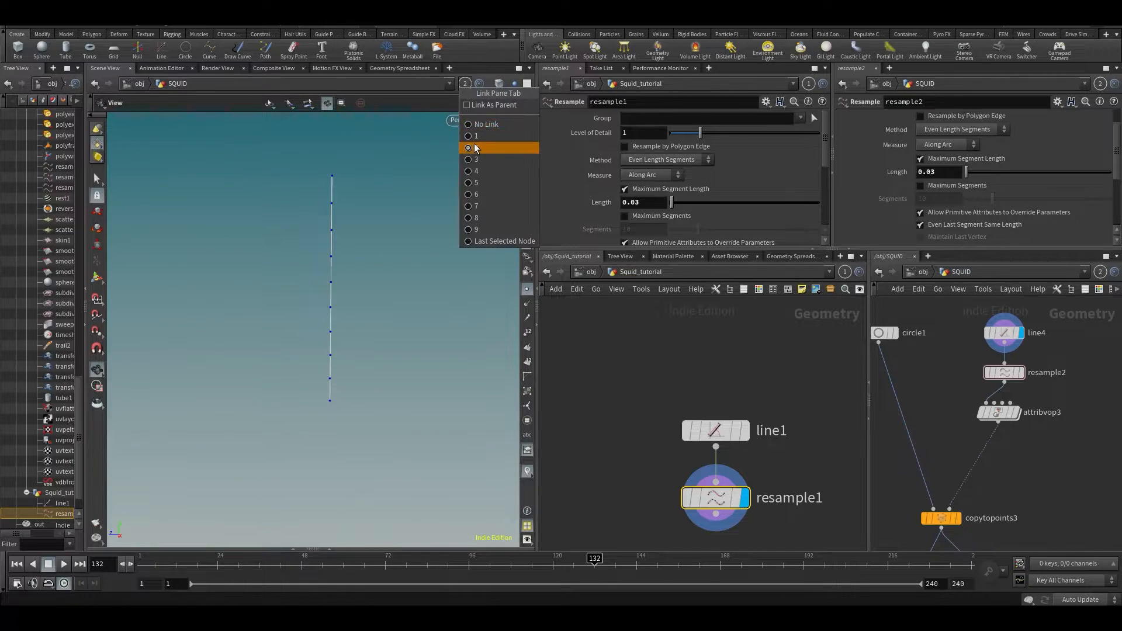
pyautogui.click(500, 145)
pyautogui.moveTo(957, 382); pyautogui.dragTo(969, 428, button='middle')
pyautogui.moveTo(1005, 461)
pyautogui.mouseDown()
pyautogui.moveTo(1007, 472)
pyautogui.moveTo(1017, 474)
pyautogui.moveTo(1010, 461)
pyautogui.moveTo(1023, 471)
pyautogui.mouseUp()
pyautogui.doubleClick(1022, 465)
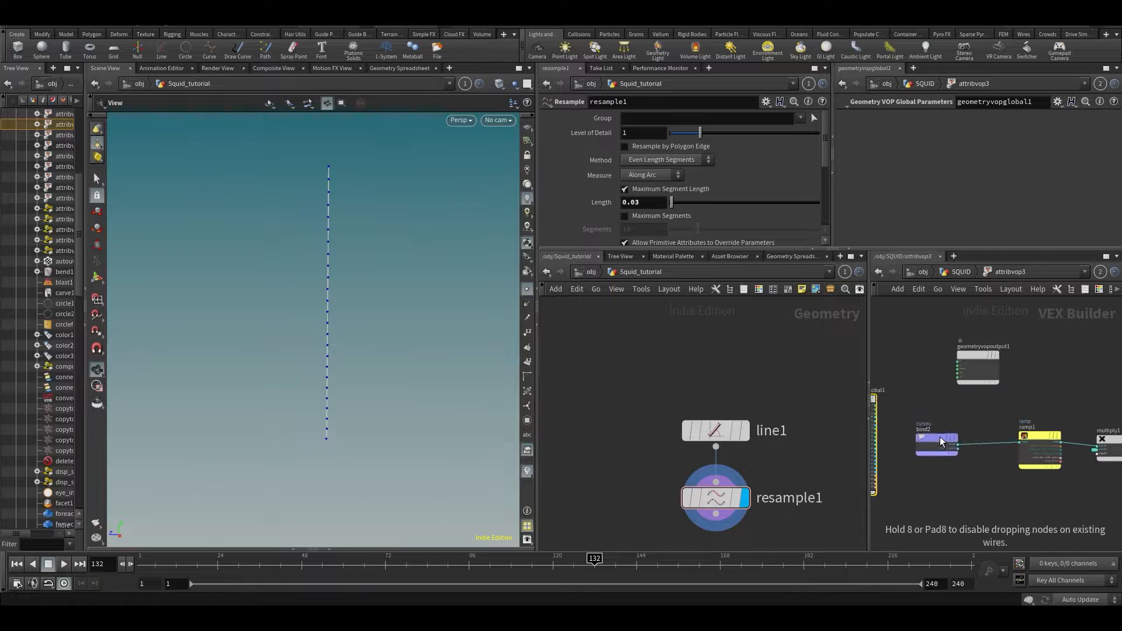
# - Inspect bind2, ramp1 and multiply1 in the reference attribvop3 VEX graph
pyautogui.scroll(4, 888, 410)
pyautogui.moveTo(904, 401); pyautogui.dragTo(1001, 492)
pyautogui.moveTo(1106, 441); pyautogui.dragTo(893, 376, button='middle')
pyautogui.moveTo(923, 376); pyautogui.dragTo(919, 468)
pyautogui.moveTo(1052, 381); pyautogui.dragTo(957, 361, button='middle')
pyautogui.moveTo(998, 361); pyautogui.dragTo(1004, 457)
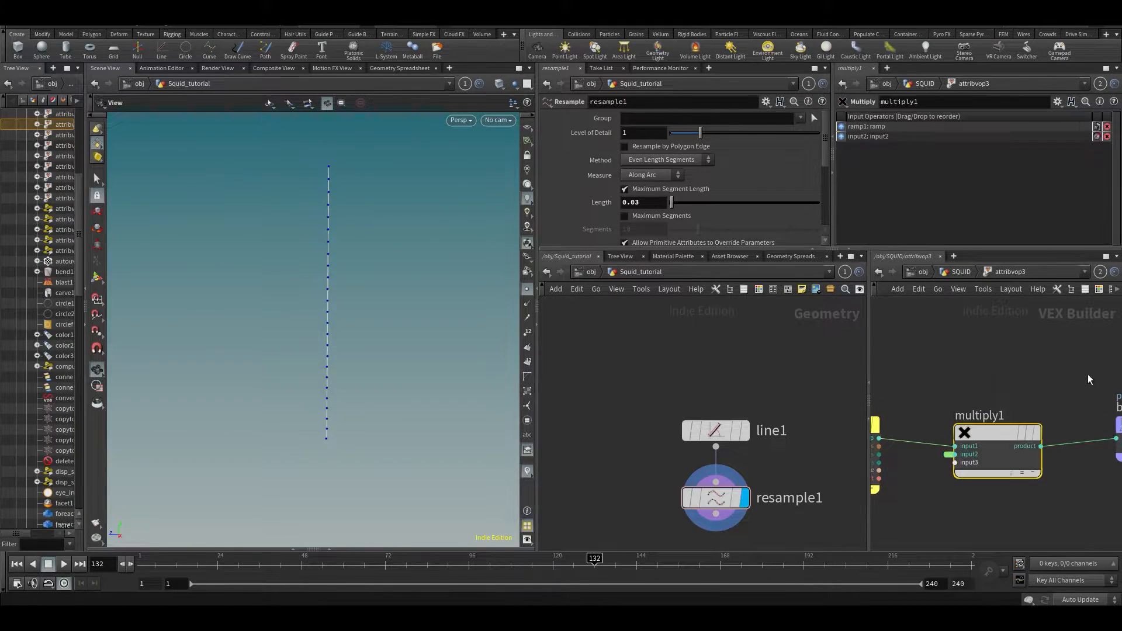
pyautogui.moveTo(1081, 374); pyautogui.dragTo(968, 369, button='middle')
pyautogui.moveTo(1047, 430); pyautogui.dragTo(1059, 442)
pyautogui.click(971, 381)
# - Look over the whole VEX graph and frame bind2, ramp1 and multiply1
pyautogui.scroll(-3, 1016, 378)
pyautogui.moveTo(971, 381); pyautogui.dragTo(1079, 349, button='middle')
pyautogui.scroll(-3, 1077, 349)
pyautogui.moveTo(1052, 403); pyautogui.dragTo(1062, 484, button='middle')
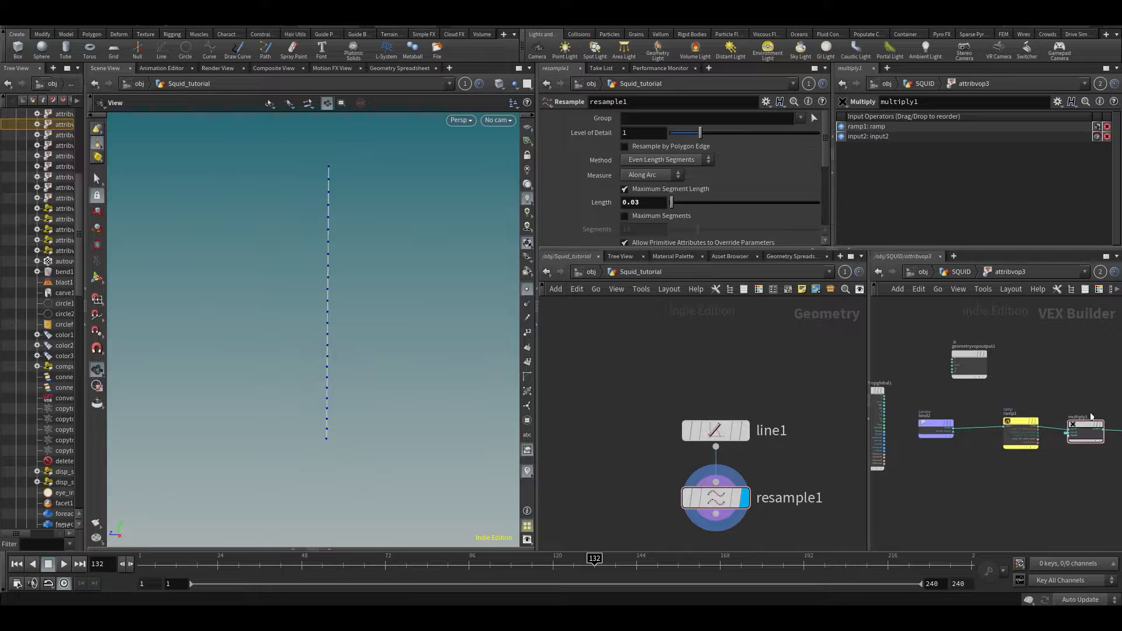
pyautogui.scroll(2, 1035, 525)
pyautogui.moveTo(1065, 482); pyautogui.dragTo(991, 451, button='middle')
# - Rearrange both network views to make room below resample1 for an Attribute VOP
pyautogui.moveTo(794, 543); pyautogui.dragTo(784, 505, button='middle')
pyautogui.moveTo(1093, 479)
pyautogui.mouseDown(button='middle')
pyautogui.moveTo(1015, 496)
pyautogui.moveTo(1105, 510)
pyautogui.moveTo(1087, 498)
pyautogui.mouseUp(button='middle')
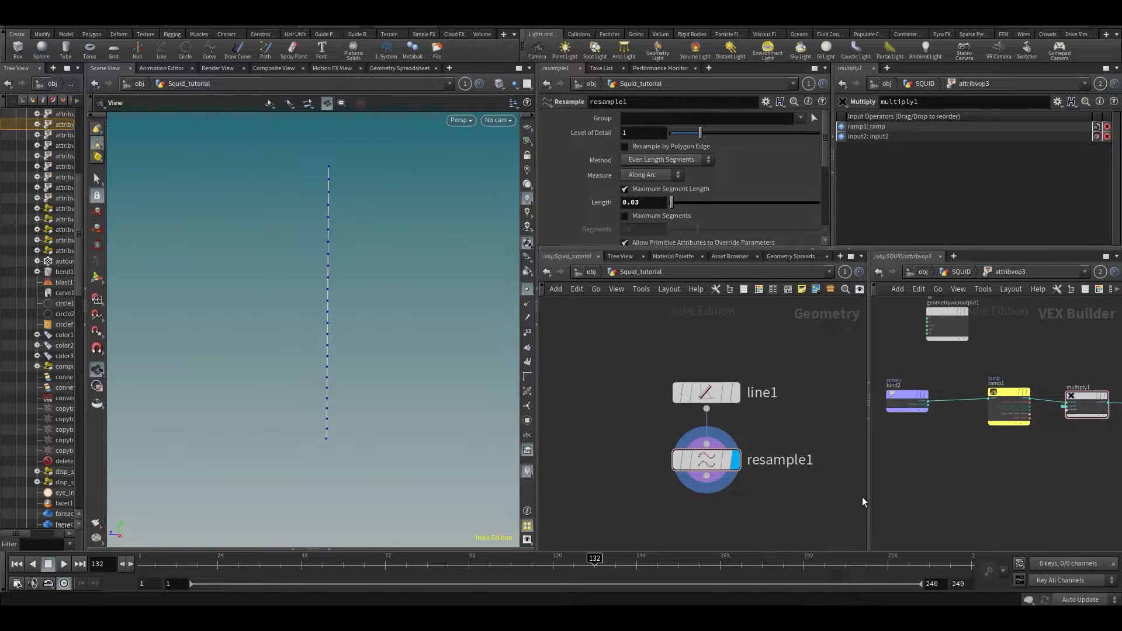
pyautogui.moveTo(864, 497); pyautogui.dragTo(856, 497)
pyautogui.moveTo(726, 521); pyautogui.dragTo(682, 454, button='middle')
pyautogui.press('Tab')
# - Add attribvop1 under resample1 and, inside it, a Bind node named curveu
pyautogui.write('avop')
pyautogui.press('Return')
pyautogui.click(682, 454)
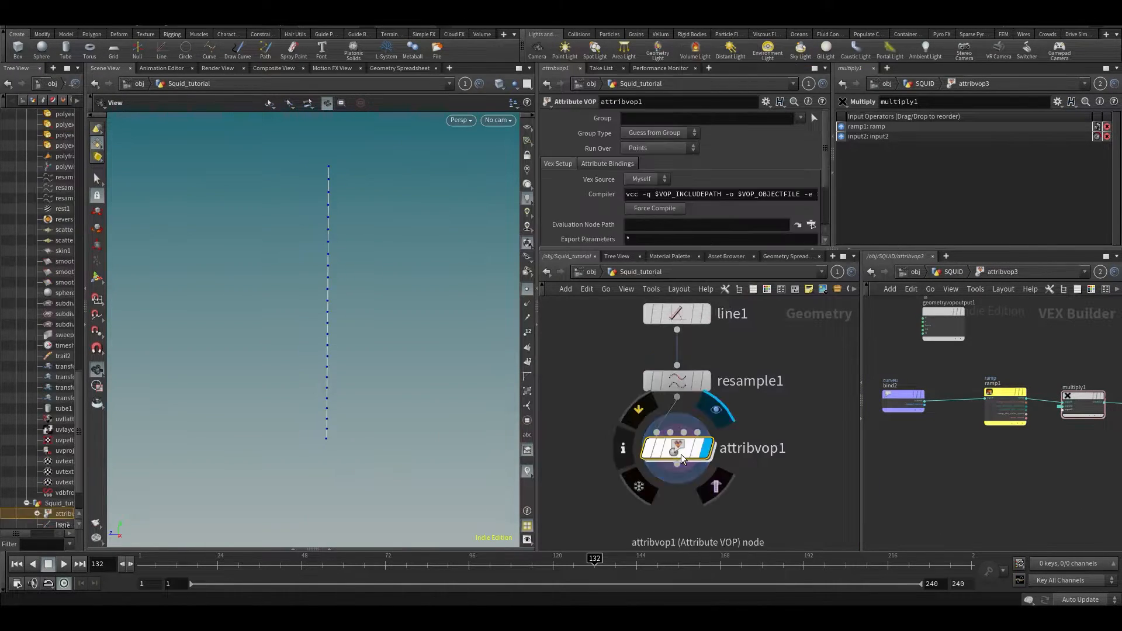
pyautogui.doubleClick(680, 454)
pyautogui.press('Tab')
pyautogui.press('Escape')
pyautogui.click(682, 433)
pyautogui.doubleClick(648, 119)
pyautogui.write('curveu')
pyautogui.press('Return')
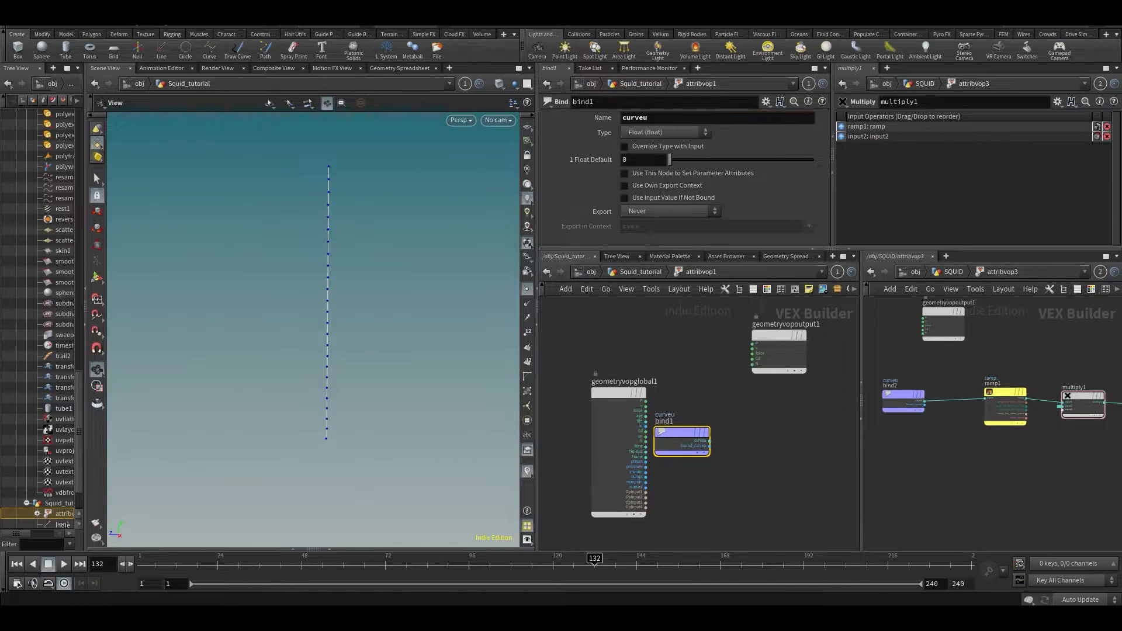
# - Add a Ramp Parameter node, ramp1, wired from the curveu bind
pyautogui.press('Tab')
pyautogui.write('ramp')
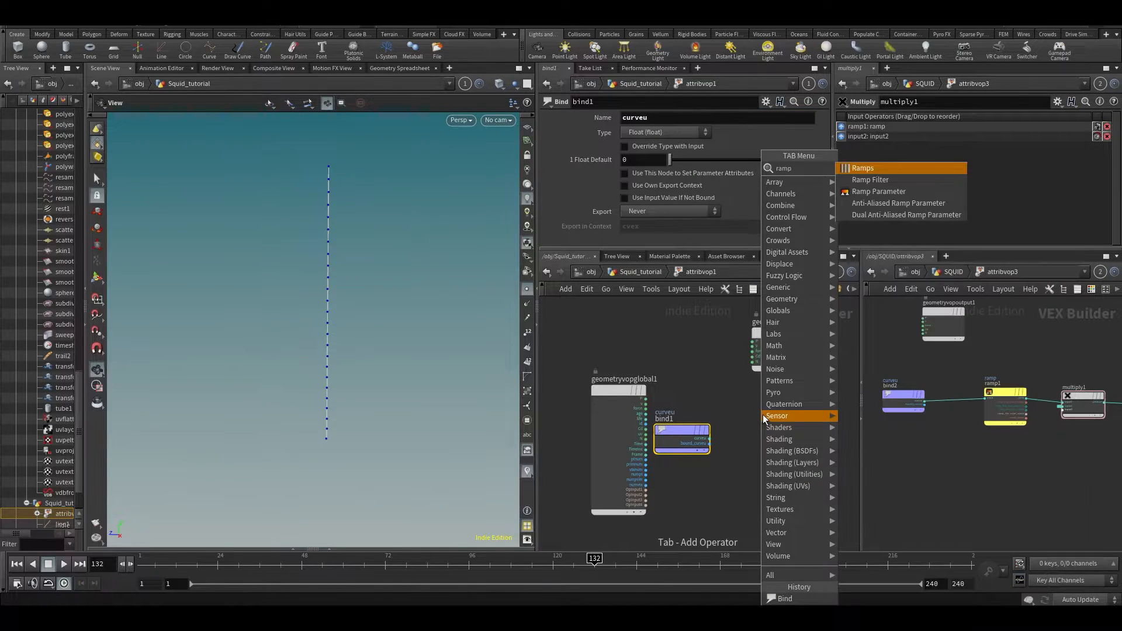
pyautogui.press('Down')
pyautogui.press('Down')
pyautogui.press('Return')
pyautogui.click(763, 415)
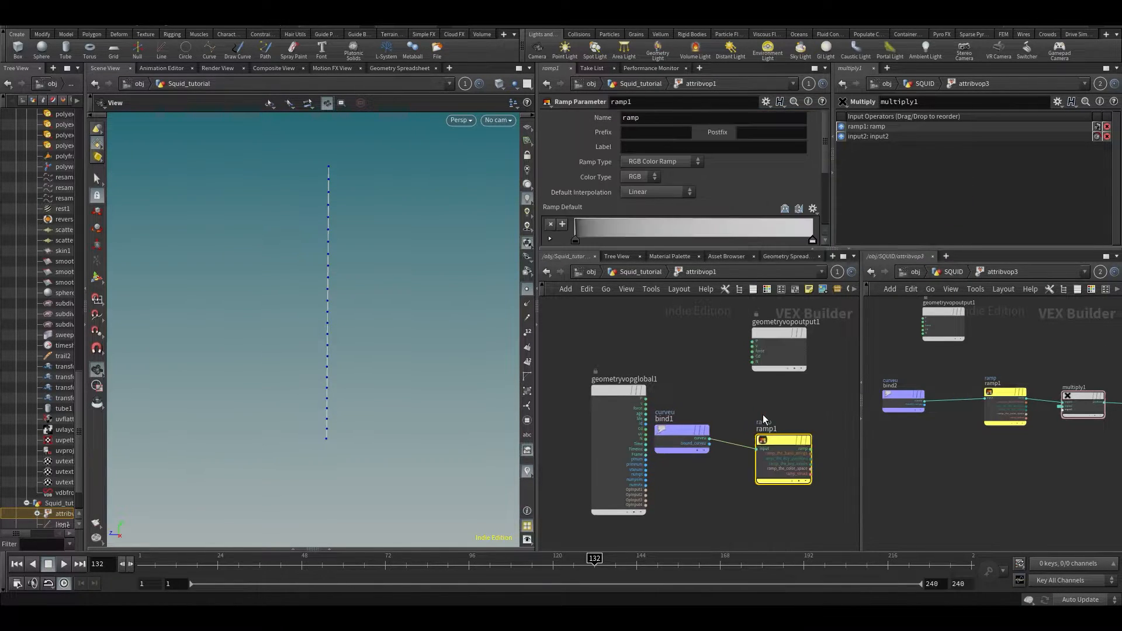
pyautogui.moveTo(770, 404); pyautogui.dragTo(658, 416, button='middle')
# - Add a Multiply node and set ramp1's type to Spline Ramp (float)
pyautogui.press('Tab')
pyautogui.write('u')
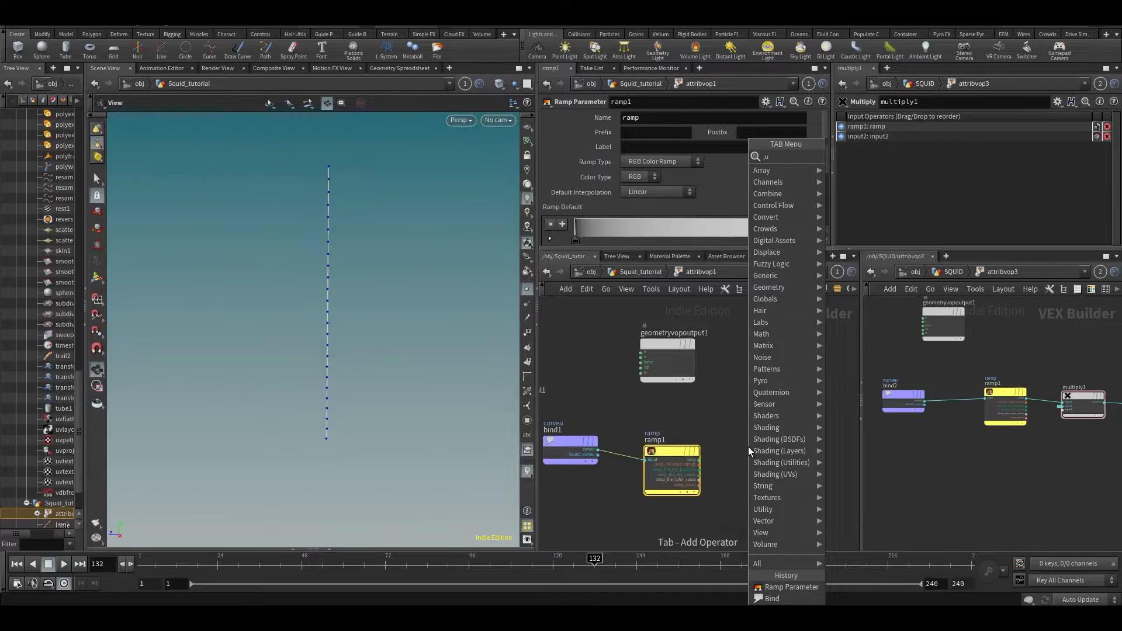
pyautogui.press('BackSpace')
pyautogui.write('mu')
pyautogui.press('Return')
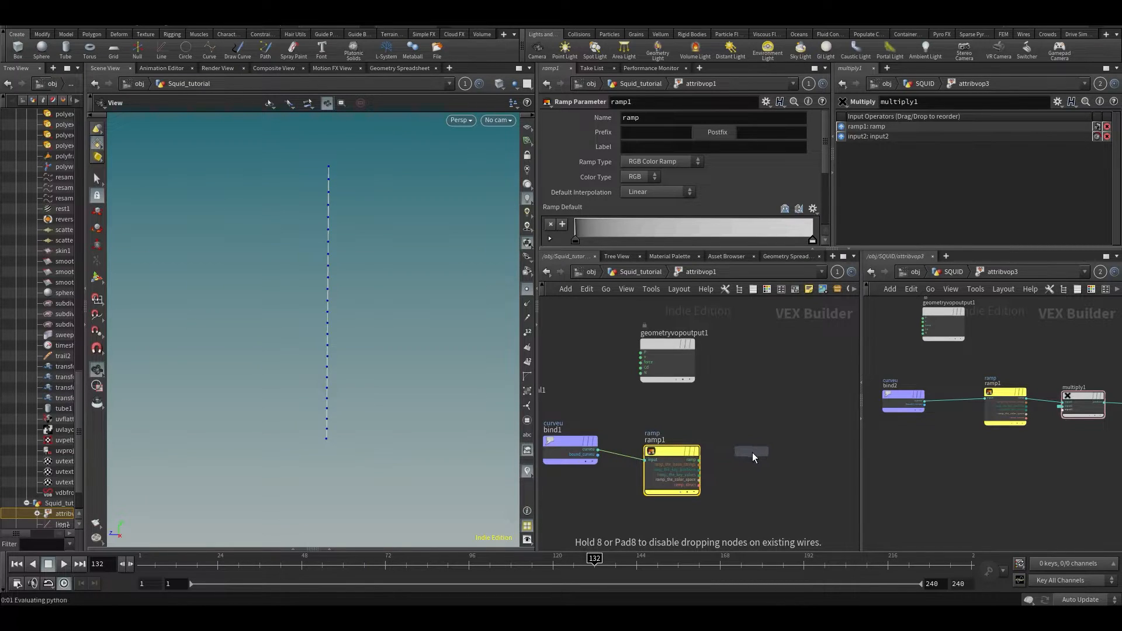
pyautogui.click(749, 452)
pyautogui.click(667, 452)
pyautogui.click(668, 163)
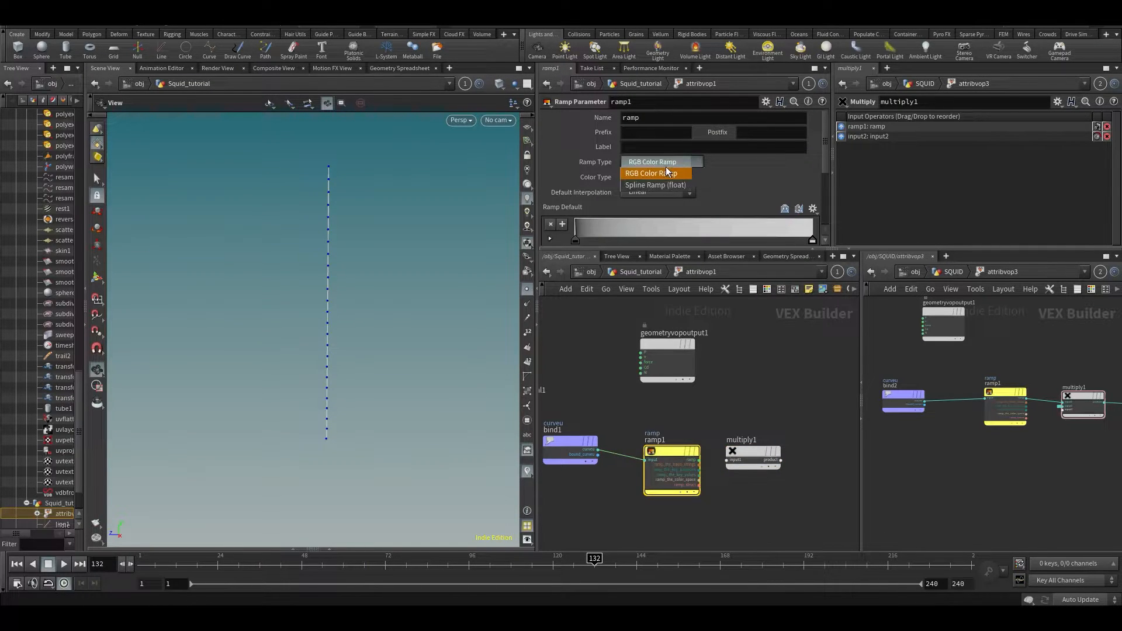
pyautogui.click(664, 184)
# - Wire ramp1's output into multiply1's first input
pyautogui.press('u')
pyautogui.moveTo(1014, 176); pyautogui.dragTo(1020, 178)
pyautogui.scroll(2, 1016, 177)
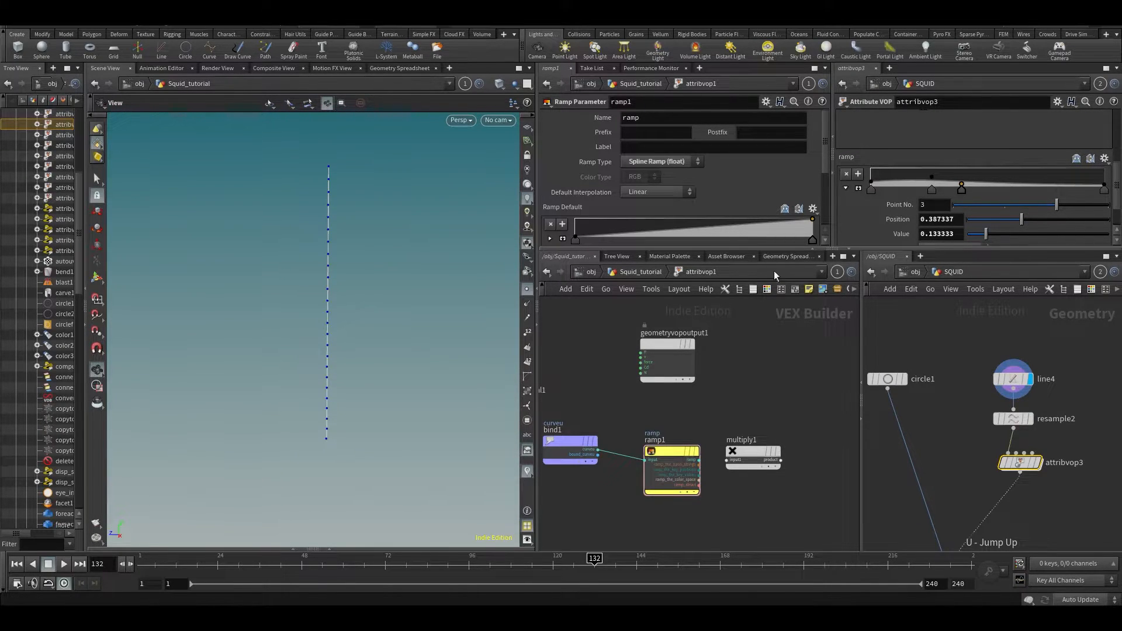
pyautogui.scroll(3, 743, 454)
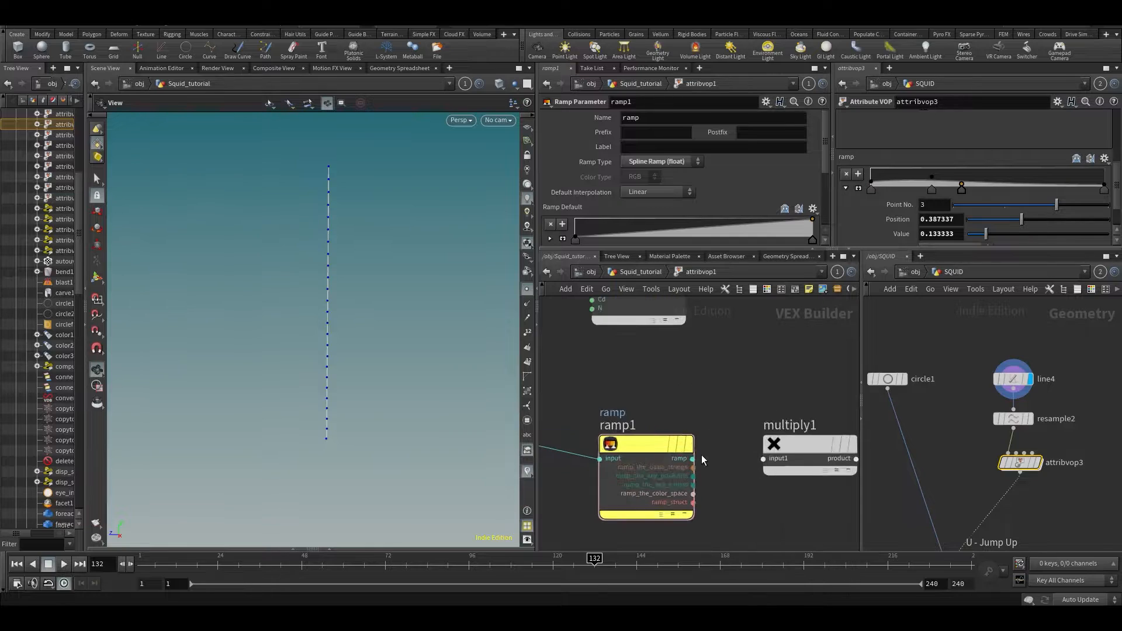
pyautogui.click(764, 459)
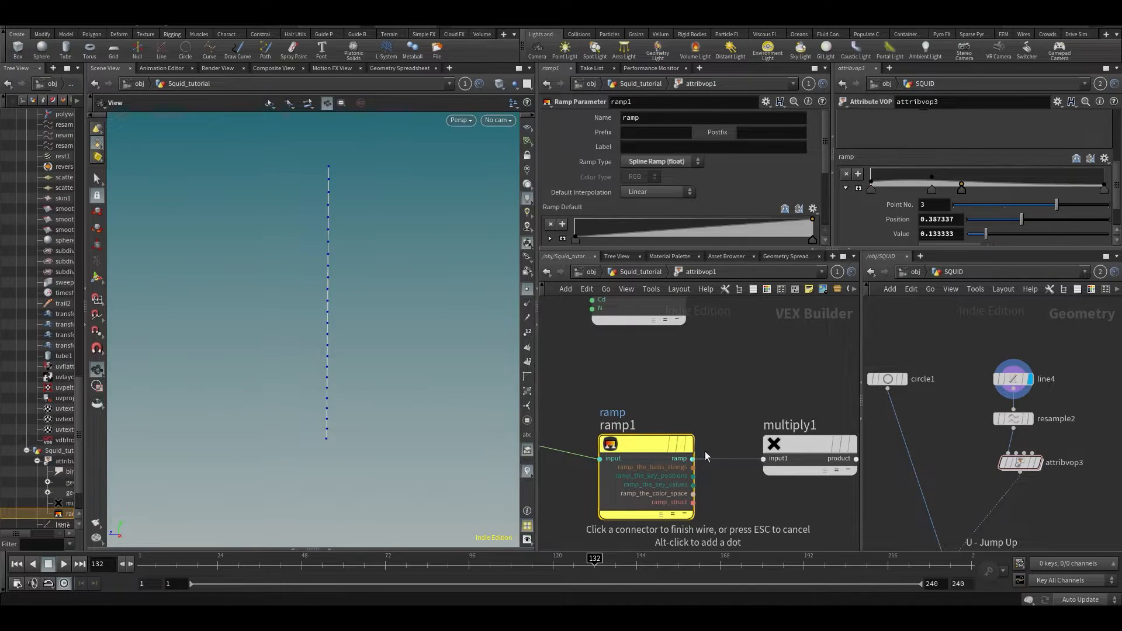
pyautogui.click(692, 459)
# - Add a Bind node after multiply1, deleting the misplaced first attempt
pyautogui.doubleClick(1020, 462)
pyautogui.scroll(2, 959, 472)
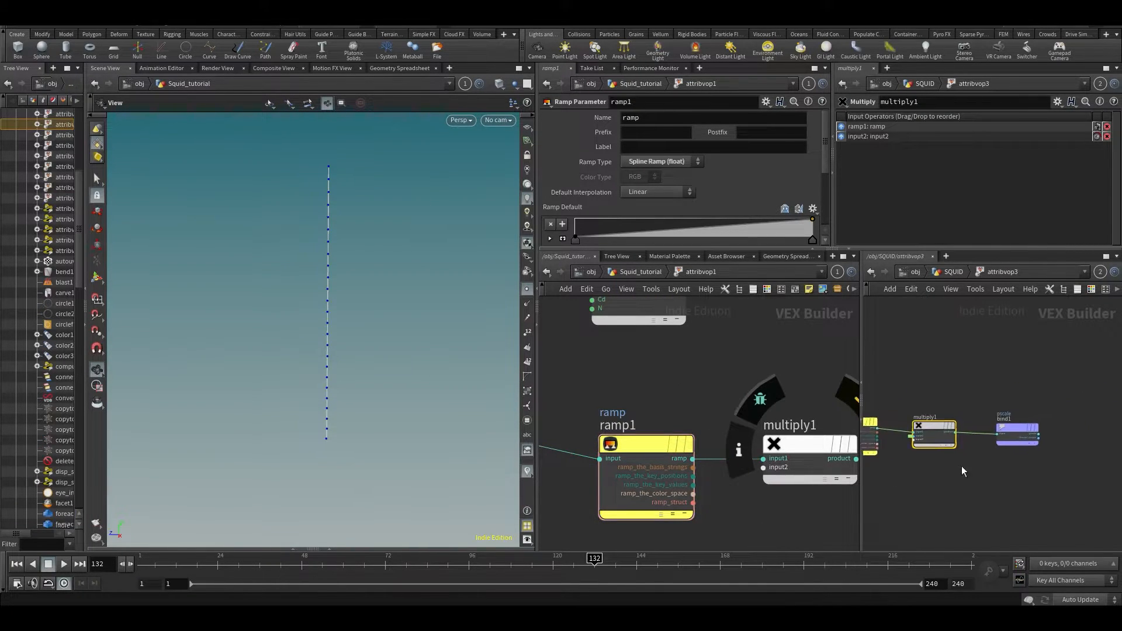
pyautogui.scroll(-3, 643, 404)
pyautogui.moveTo(784, 394); pyautogui.dragTo(731, 400, button='middle')
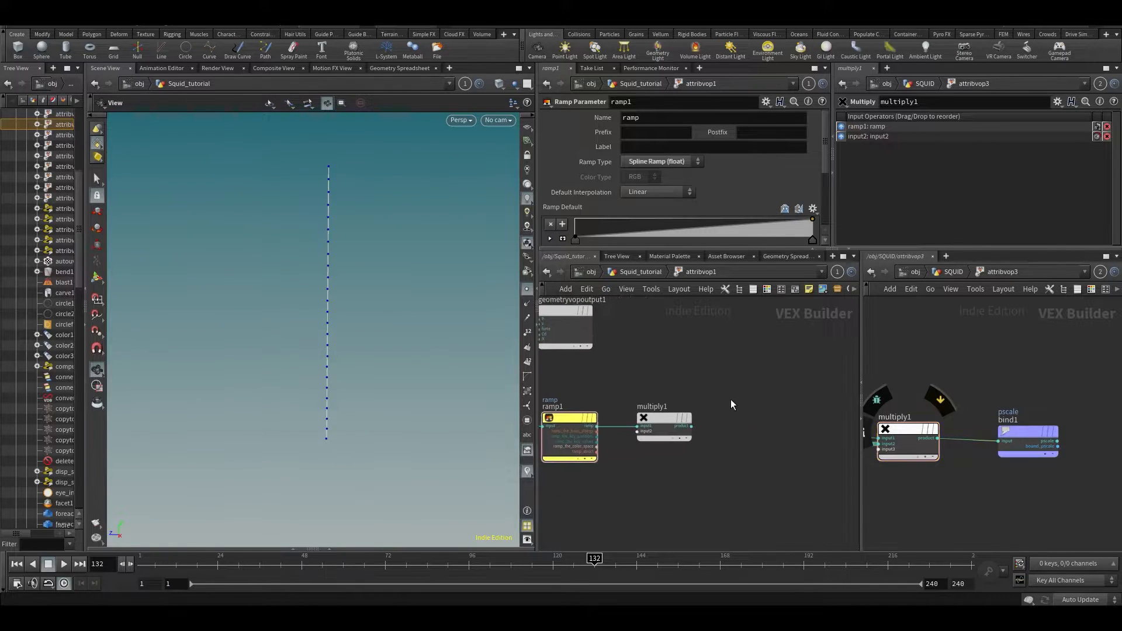
pyautogui.press('Tab')
pyautogui.write('bind')
pyautogui.press('Return')
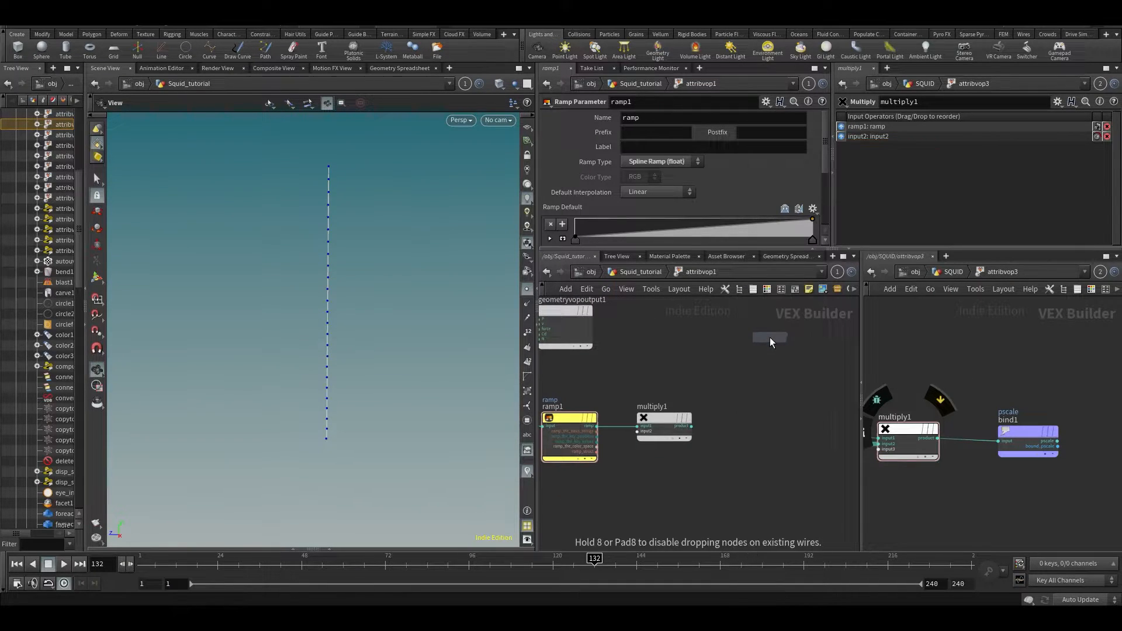
pyautogui.scroll(2, 757, 421)
pyautogui.click(766, 424)
pyautogui.click(667, 422)
pyautogui.press('Escape')
pyautogui.moveTo(699, 356); pyautogui.dragTo(763, 476)
pyautogui.press('Delete')
# - Wire multiply1 into a new Bind exporting pscale, then return up to Squid_tutorial
pyautogui.press('Tab')
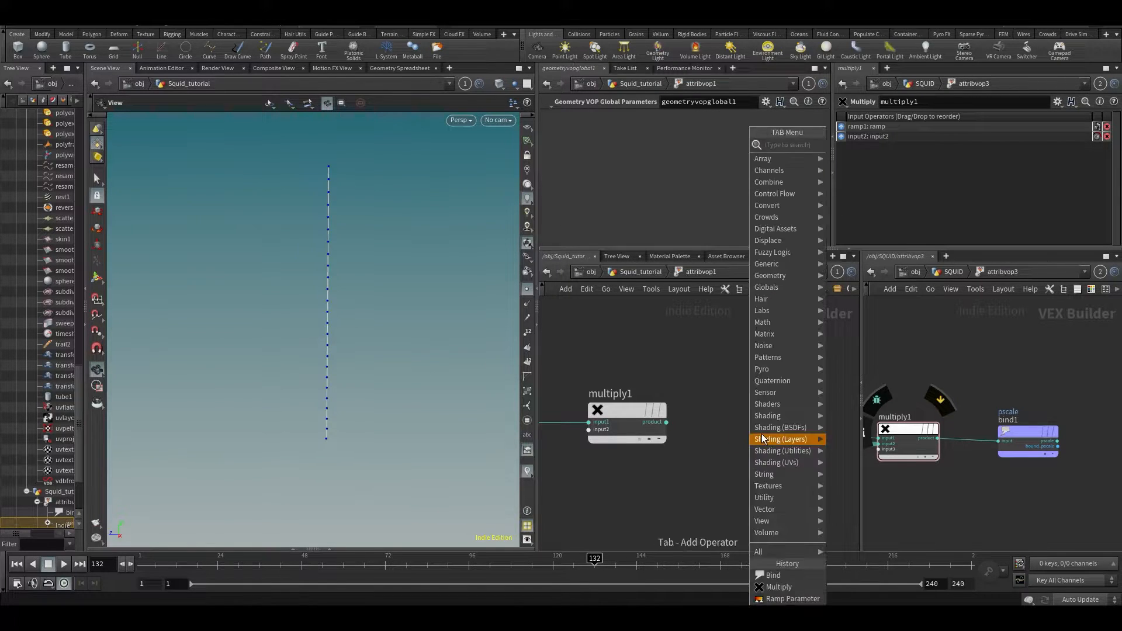
pyautogui.write('bind')
pyautogui.press('Return')
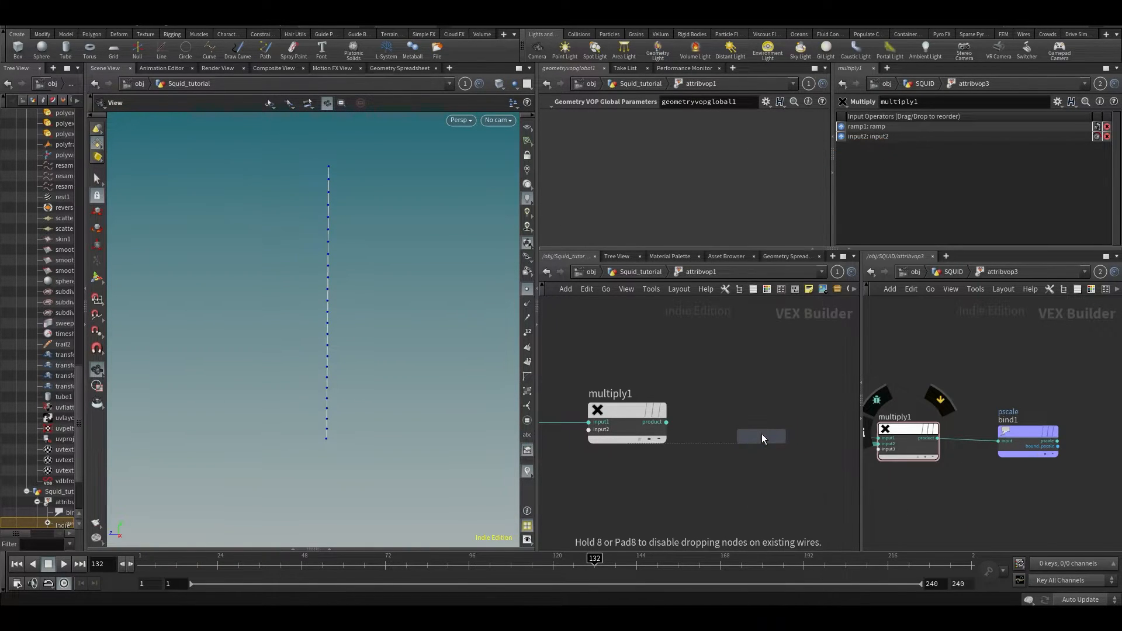
pyautogui.click(762, 434)
pyautogui.click(628, 411)
pyautogui.click(744, 423)
pyautogui.click(729, 430)
pyautogui.click(667, 422)
pyautogui.moveTo(739, 429); pyautogui.dragTo(744, 421)
pyautogui.hotkey('ctrl', 'a')
pyautogui.write('pscale')
pyautogui.press('Return')
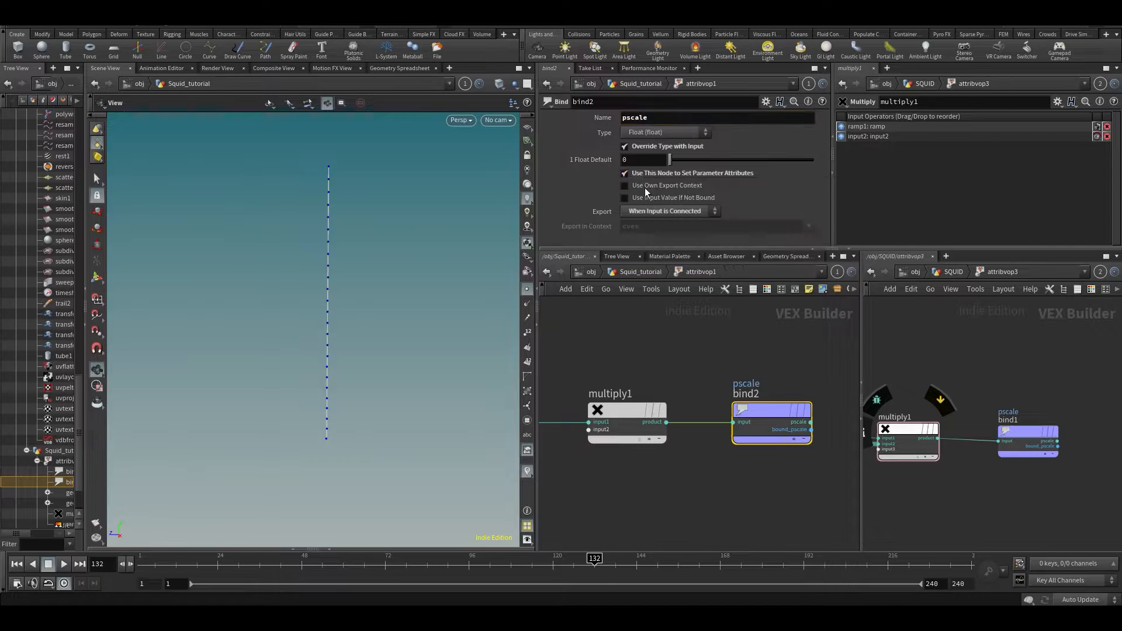
pyautogui.press('u')
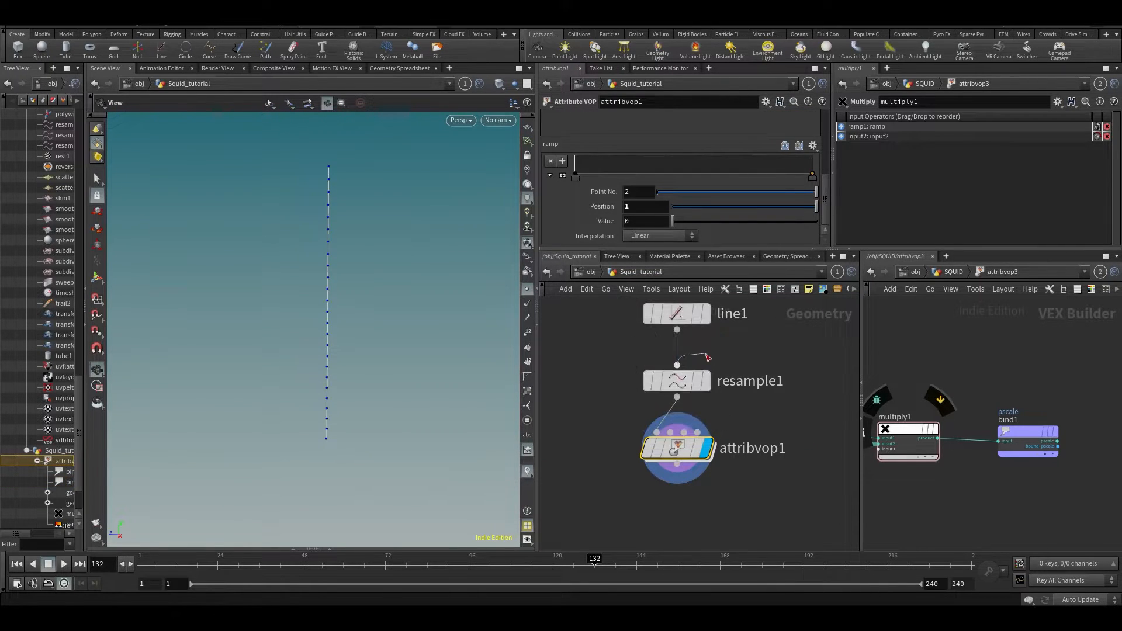
# - Display resample1, enable its Curve U Attribute, and verify curveu in the Geometry Spreadsheet
pyautogui.click(713, 352)
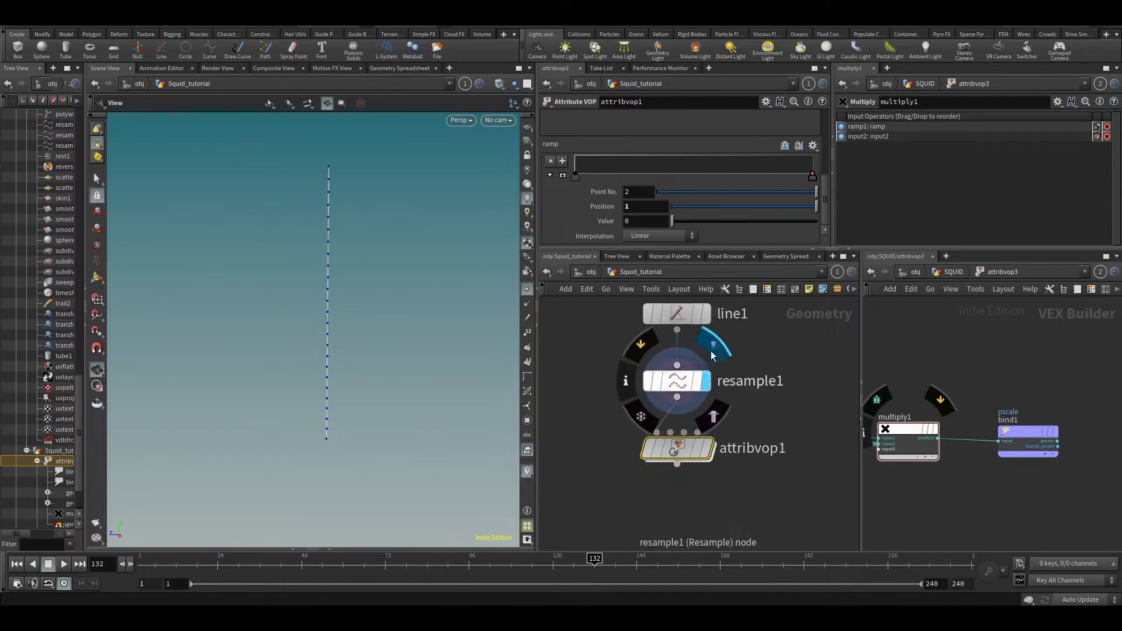
pyautogui.click(678, 381)
pyautogui.scroll(-5, 602, 192)
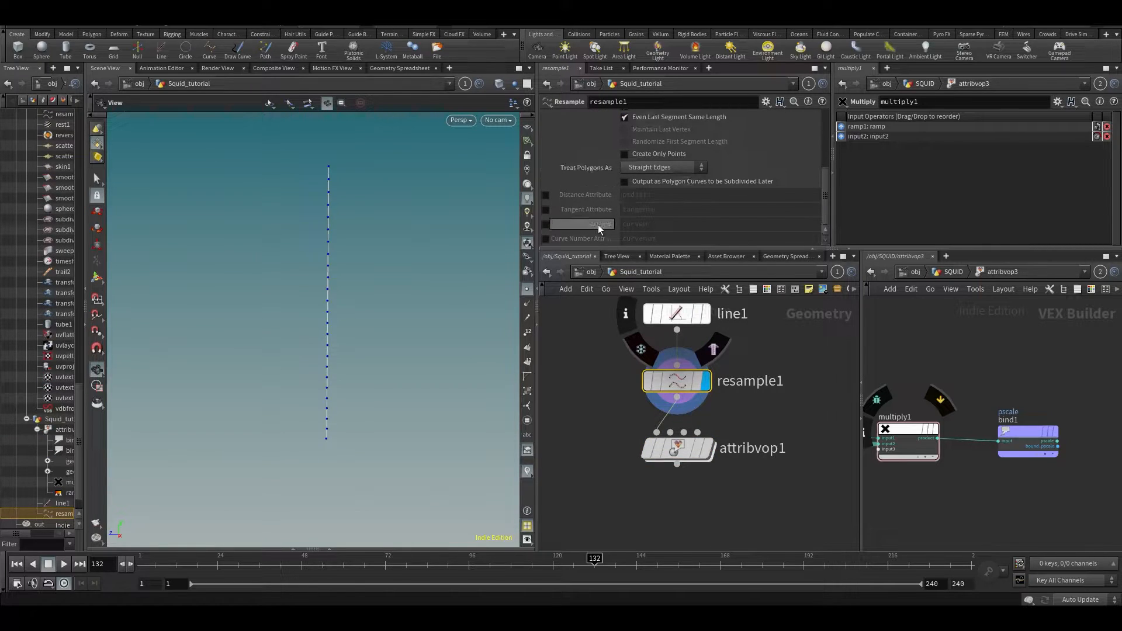
pyautogui.click(545, 223)
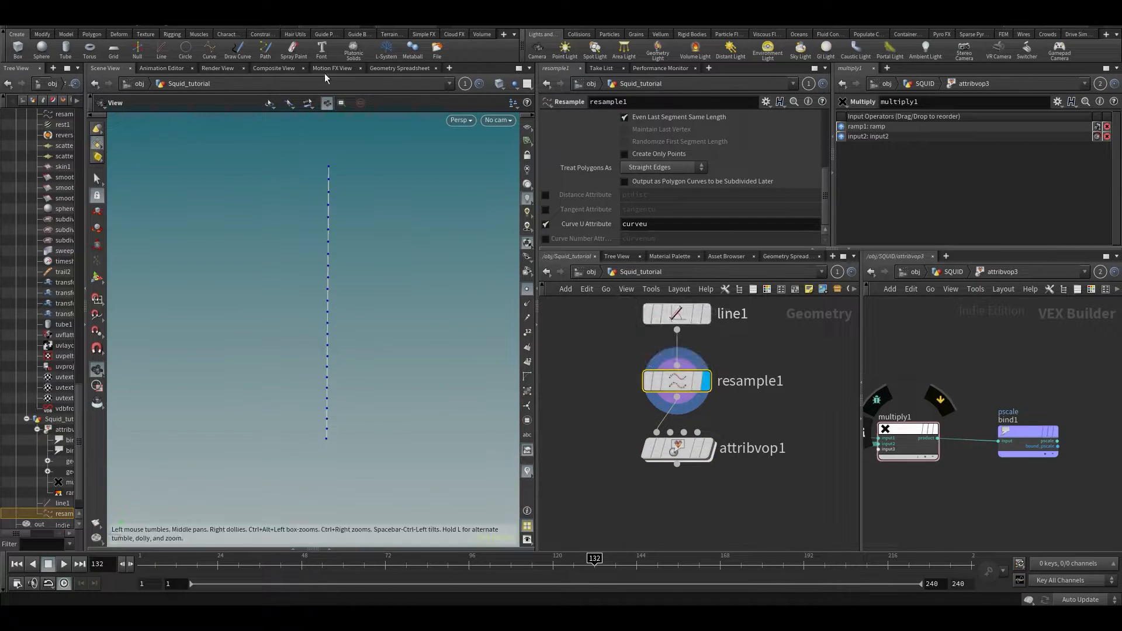
pyautogui.click(400, 69)
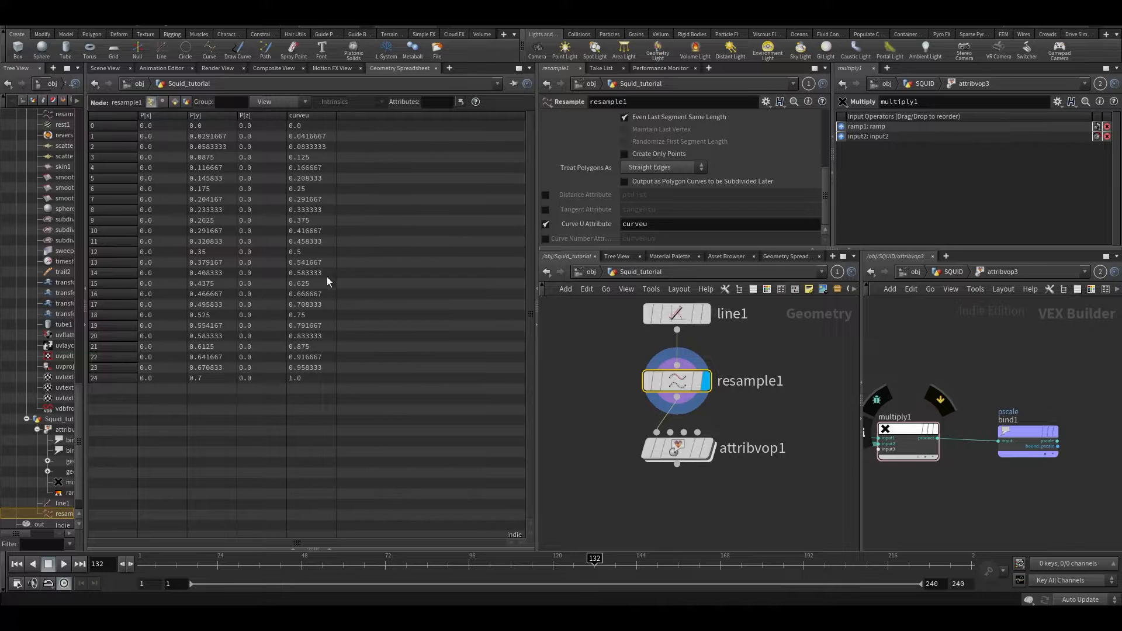
pyautogui.click(116, 68)
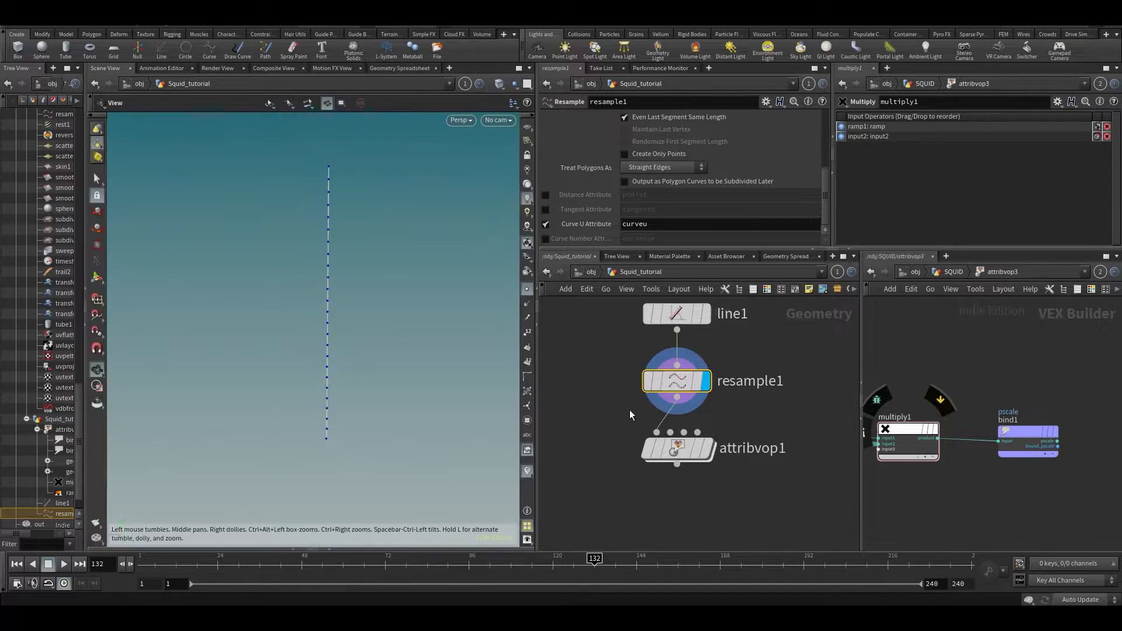
# - Move attribvop1 down and right, and reframe the network and viewport panes
pyautogui.moveTo(614, 403); pyautogui.dragTo(644, 403, button='middle')
pyautogui.moveTo(323, 272); pyautogui.dragTo(341, 307)
pyautogui.moveTo(711, 448); pyautogui.dragTo(784, 479)
pyautogui.press('h')
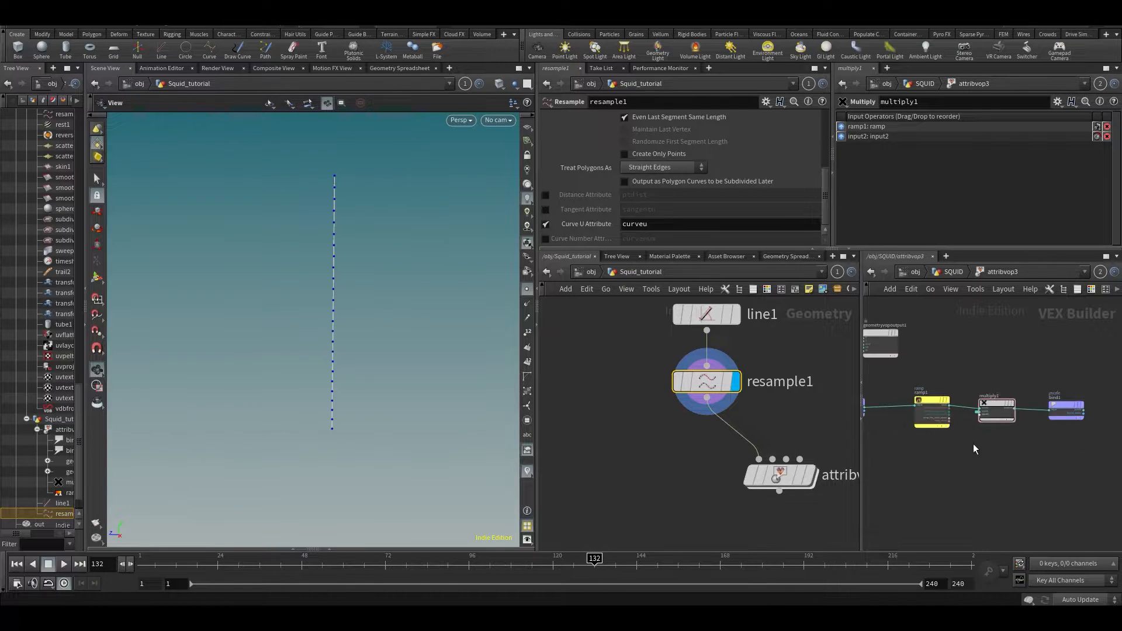
pyautogui.click(654, 397)
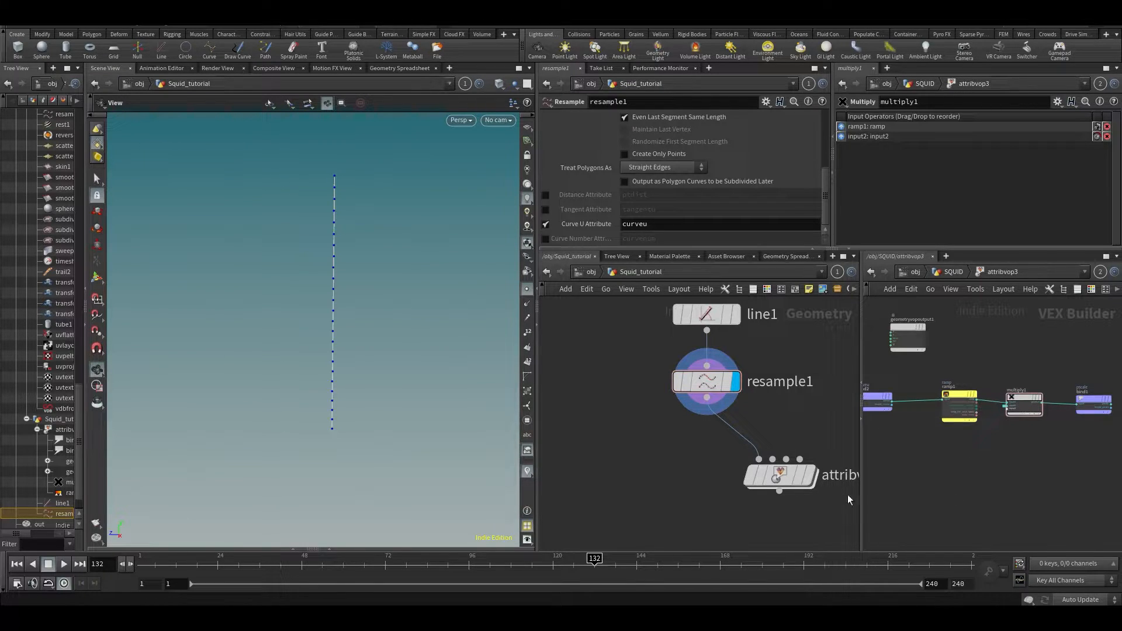
pyautogui.moveTo(860, 507); pyautogui.dragTo(849, 509)
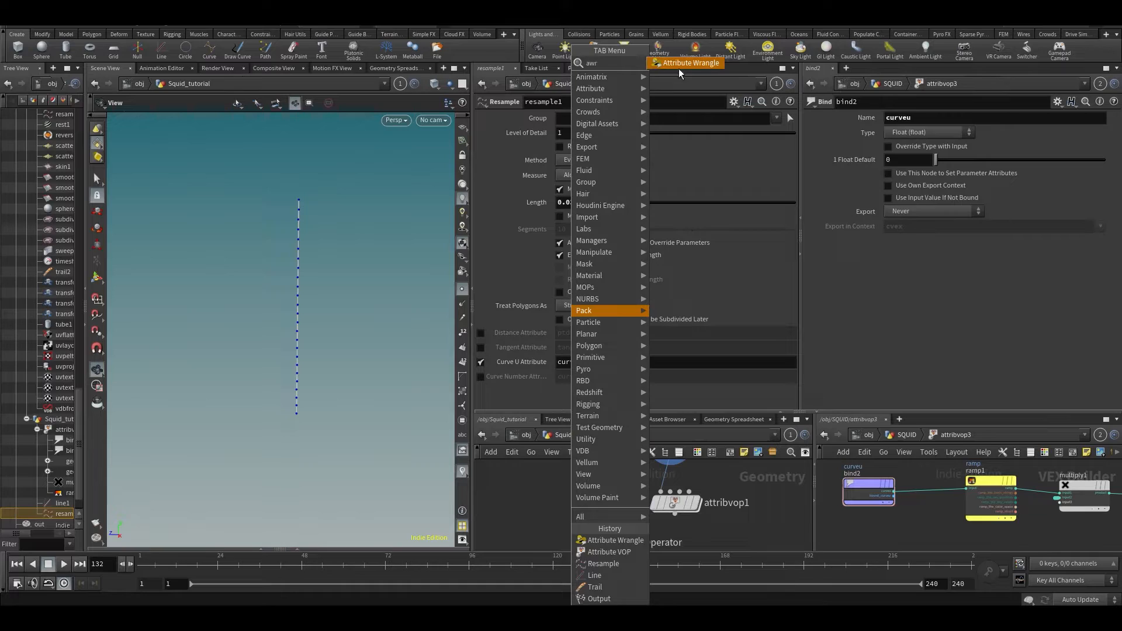
# - Add attribwrangle1 beside attribvop1, wire resample1 into it, and set its display flag
pyautogui.click(678, 66)
pyautogui.click(576, 523)
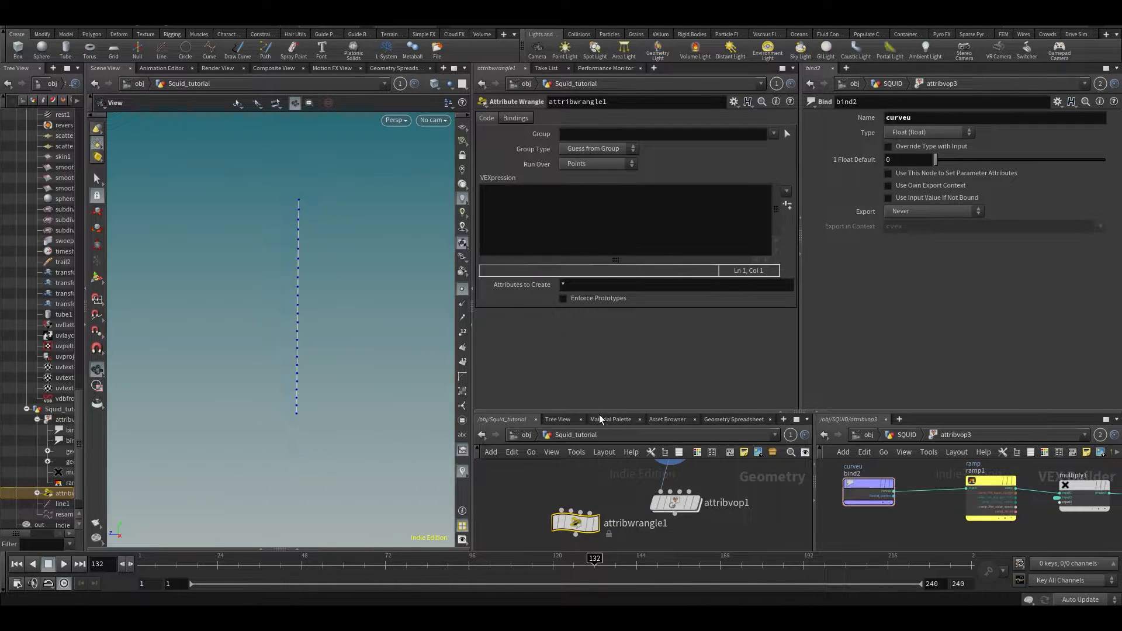
pyautogui.moveTo(599, 413); pyautogui.dragTo(599, 351)
pyautogui.moveTo(677, 500)
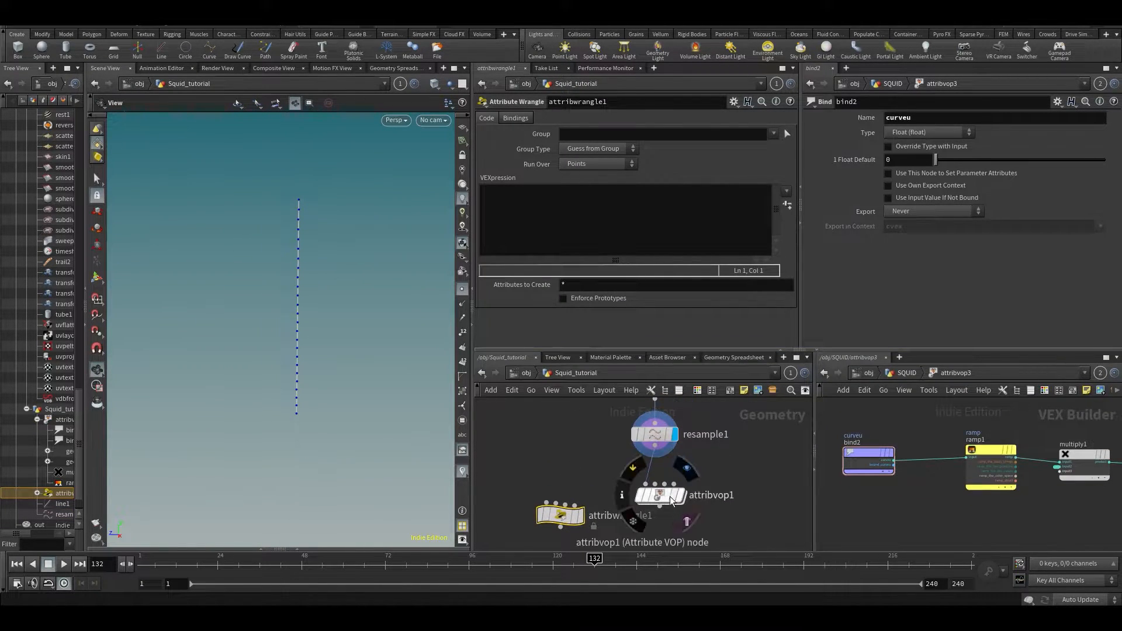
pyautogui.moveTo(676, 500); pyautogui.dragTo(727, 498)
pyautogui.moveTo(560, 516); pyautogui.dragTo(597, 509)
pyautogui.click(654, 446)
pyautogui.click(565, 498)
pyautogui.click(601, 509)
# - Tidy the layout by repositioning ramp1, bind2 and attribvop1
pyautogui.moveTo(920, 481); pyautogui.dragTo(939, 503, button='middle')
pyautogui.moveTo(970, 459); pyautogui.dragTo(988, 503)
pyautogui.scroll(2, 997, 468)
pyautogui.moveTo(995, 464); pyautogui.dragTo(1000, 469)
pyautogui.moveTo(879, 462); pyautogui.dragTo(985, 461, button='middle')
pyautogui.moveTo(922, 472); pyautogui.dragTo(941, 474)
pyautogui.moveTo(1060, 448); pyautogui.dragTo(1047, 449, button='middle')
pyautogui.moveTo(1023, 443); pyautogui.dragTo(847, 525)
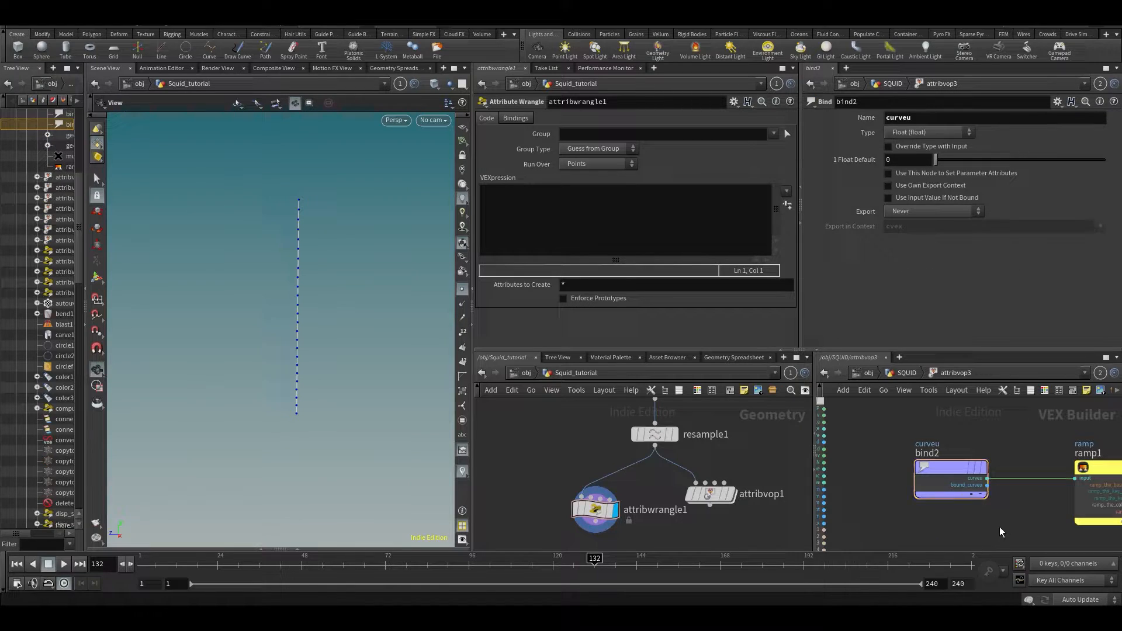
pyautogui.moveTo(709, 494); pyautogui.dragTo(716, 501)
pyautogui.click(685, 240)
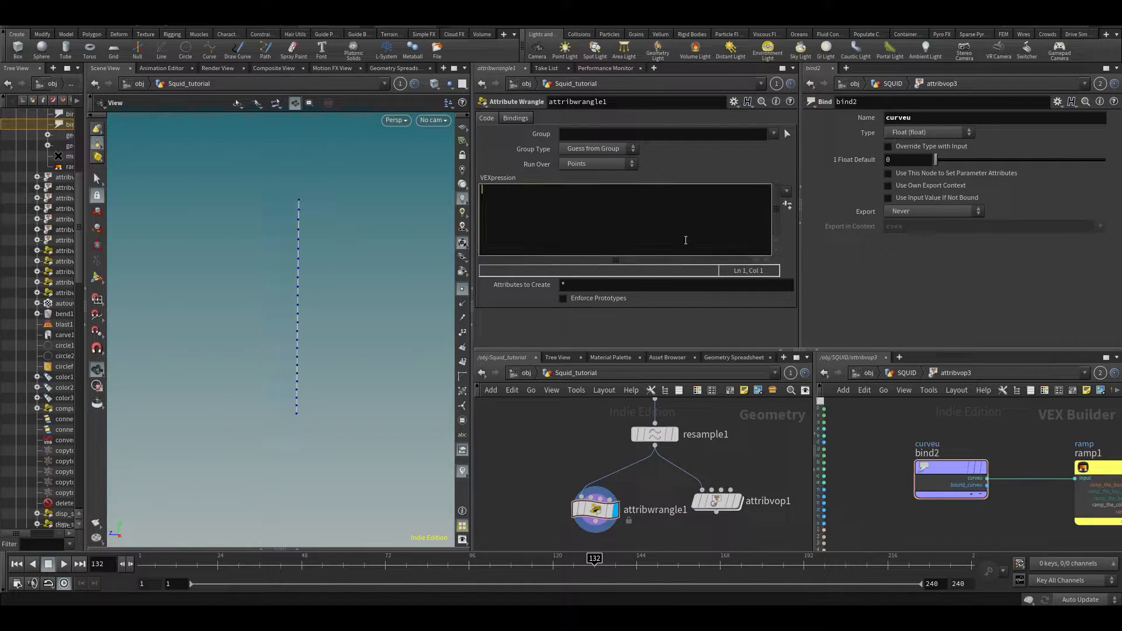
pyautogui.write('floa')
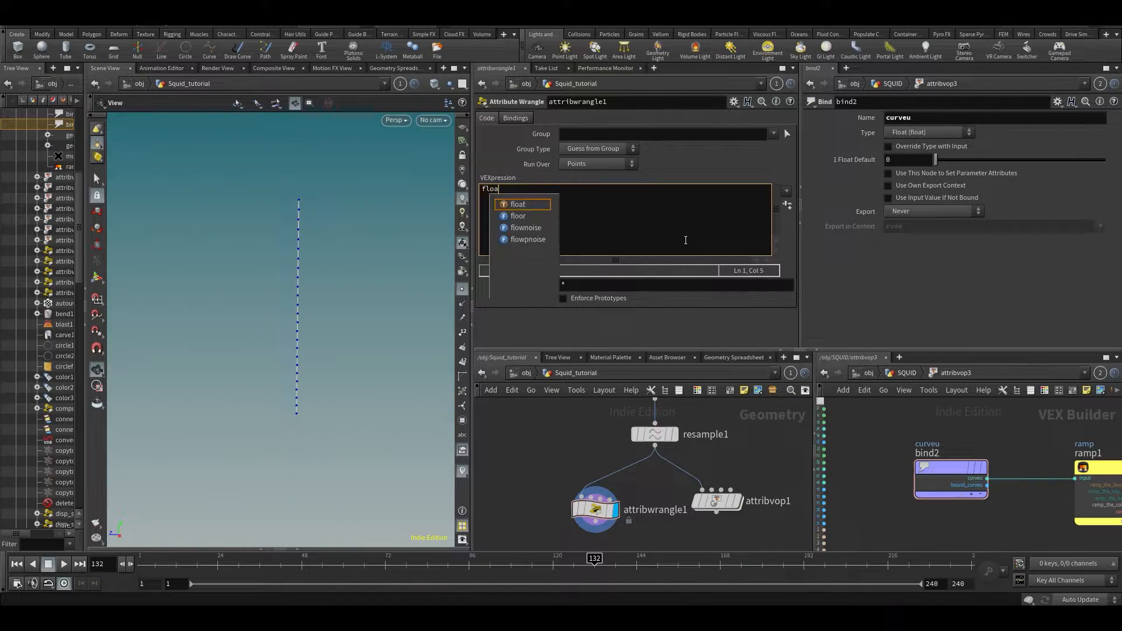
pyautogui.write('t pscale')
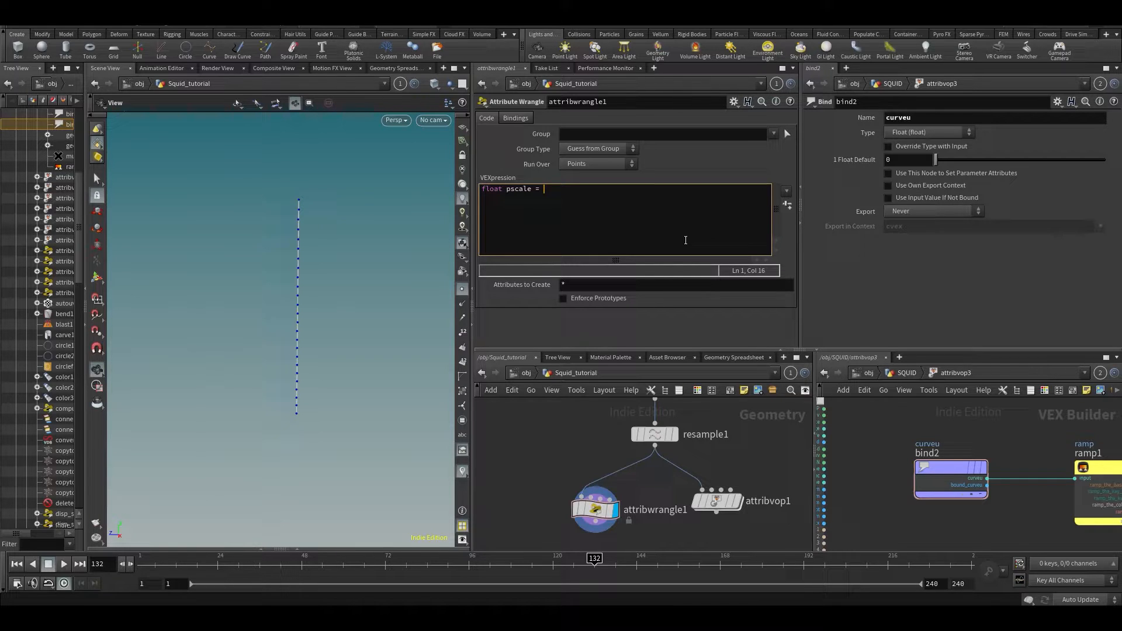
pyautogui.write('= chramp')
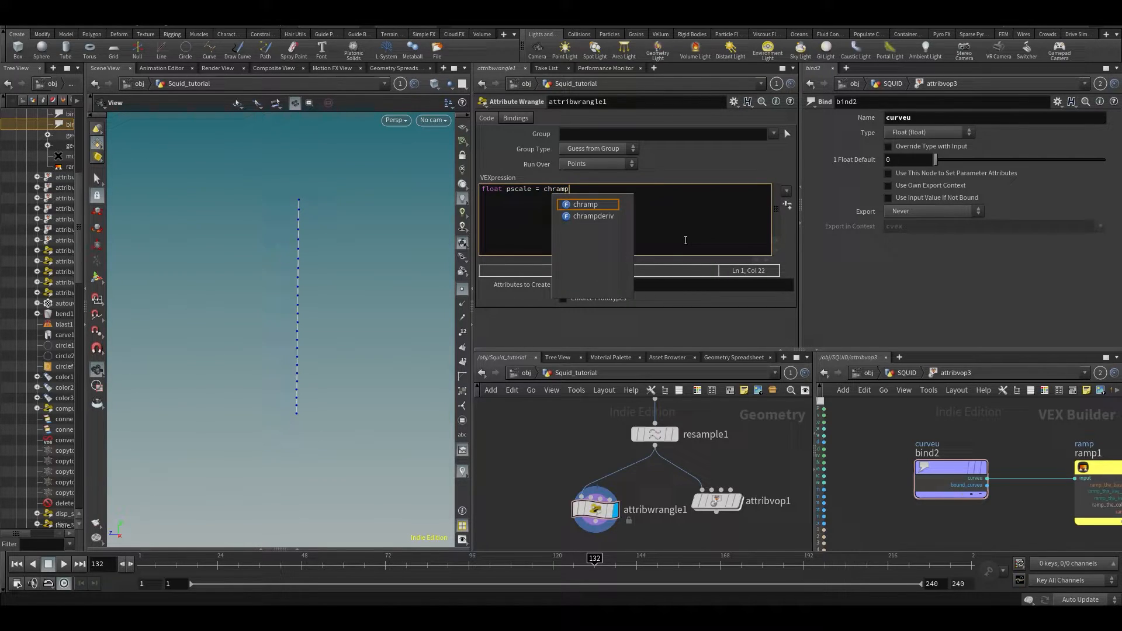
pyautogui.write('(')
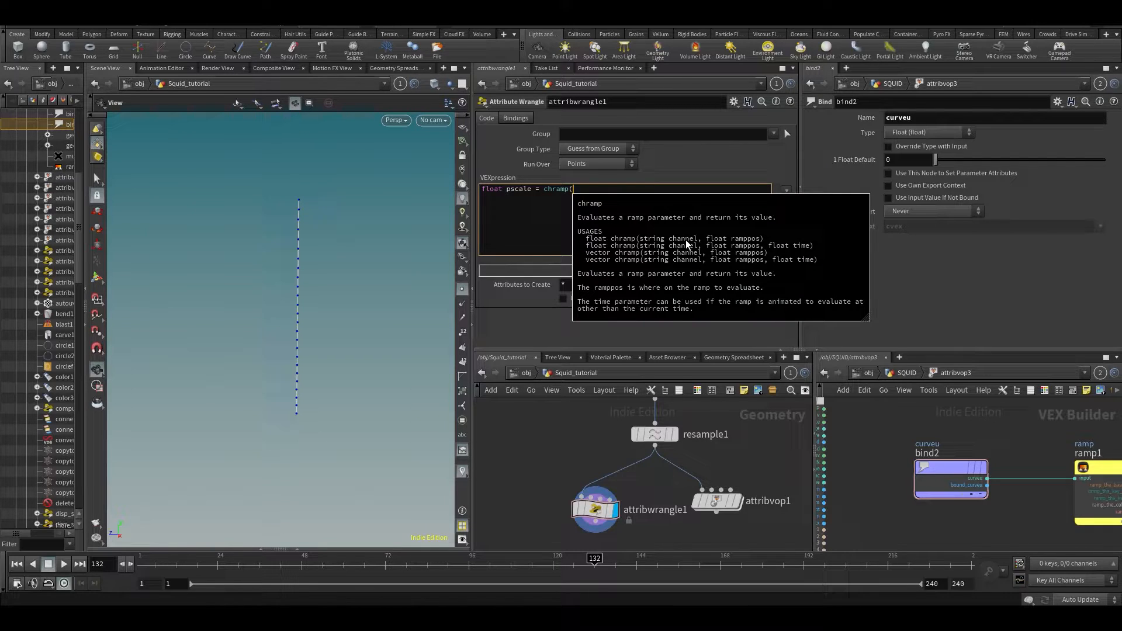
pyautogui.write('"')
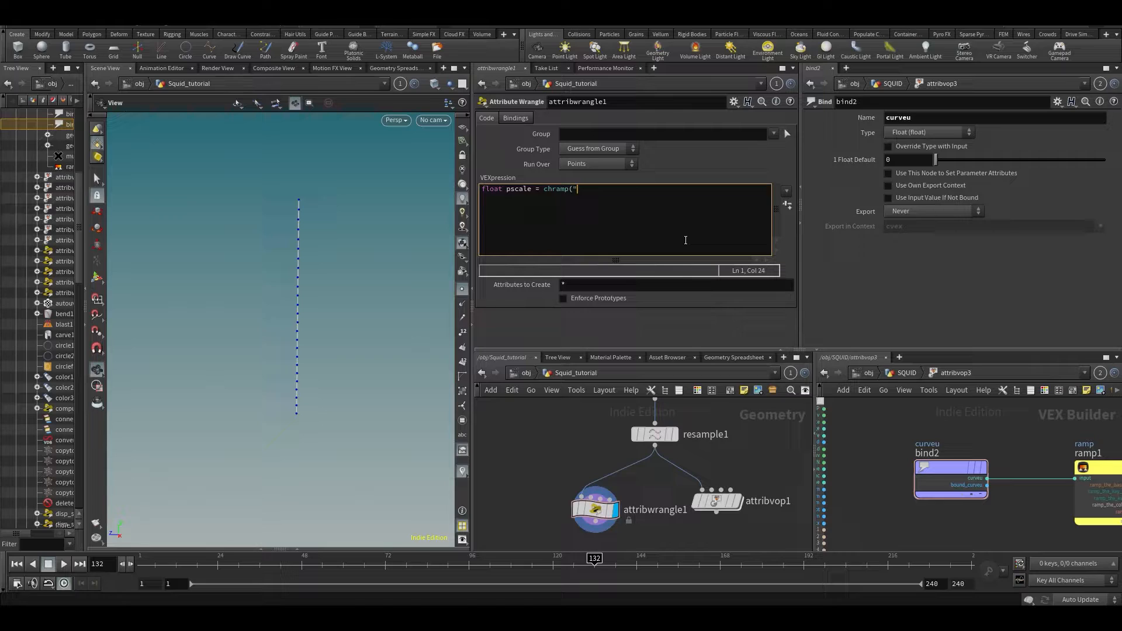
pyautogui.write('pscale ramp", @curveu);')
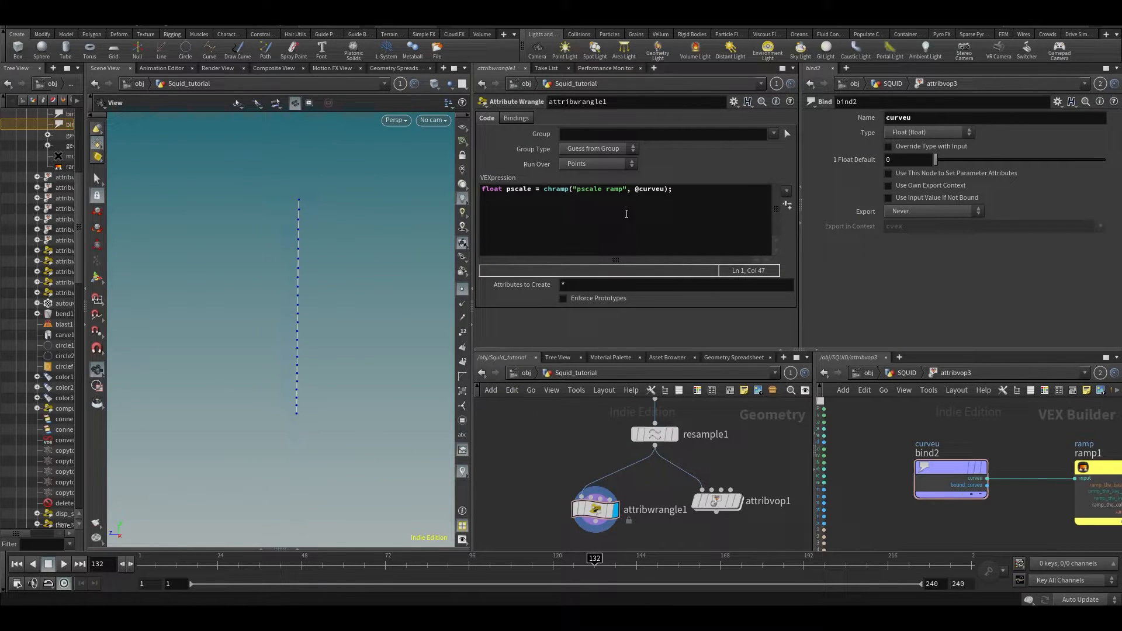
# - Rename the chramp ramp to myramp and create the Myramp ramp parameter
pyautogui.moveTo(623, 190); pyautogui.dragTo(586, 193)
pyautogui.press('BackSpace')
pyautogui.press('BackSpace')
pyautogui.press('BackSpace')
pyautogui.write('mya')
pyautogui.write('amp')
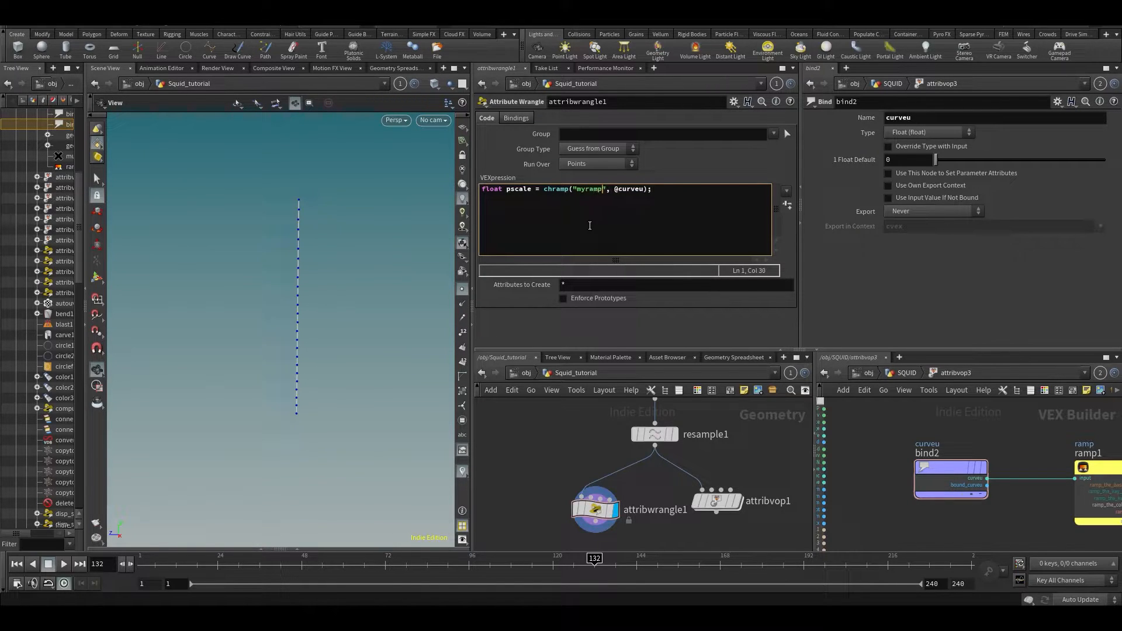
pyautogui.click(786, 205)
pyautogui.click(679, 136)
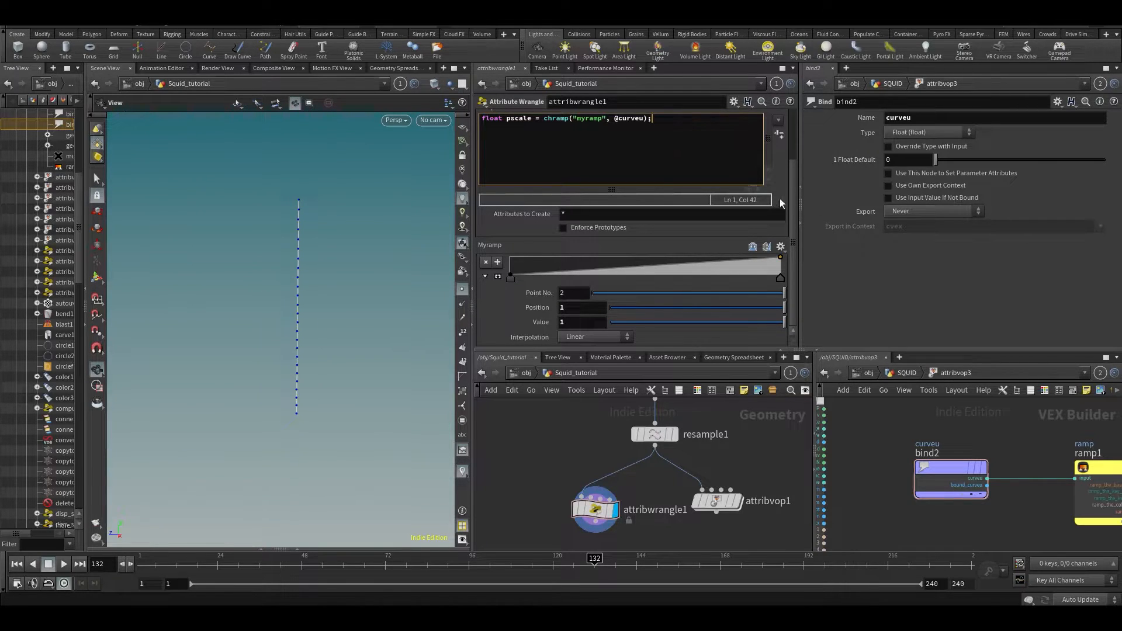
pyautogui.scroll(2, 794, 193)
pyautogui.click(607, 168)
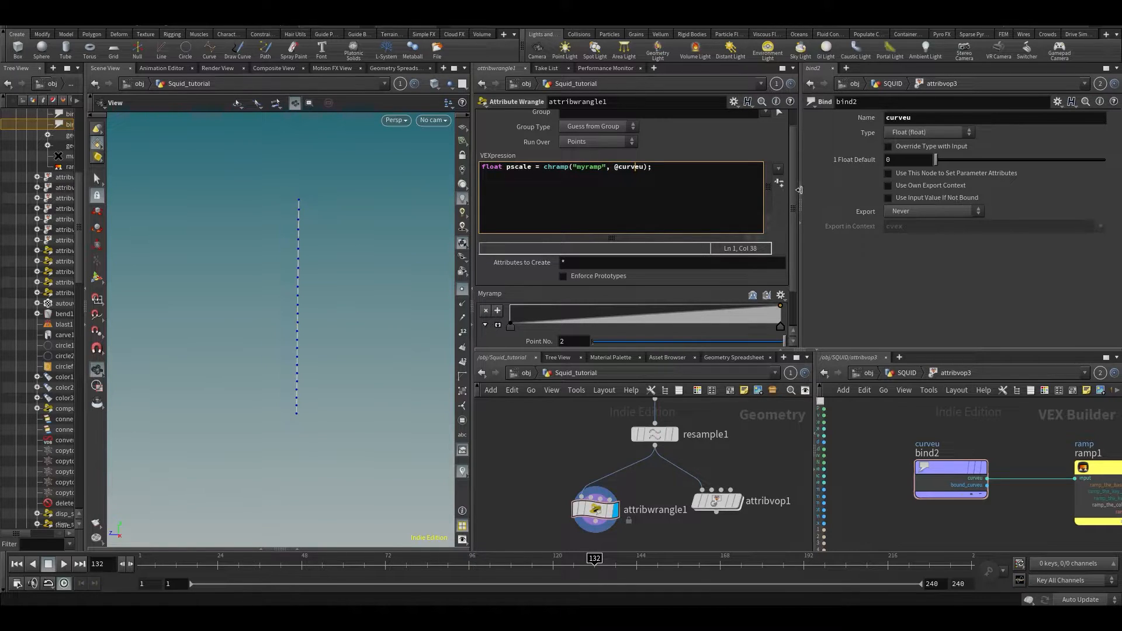
pyautogui.moveTo(799, 193); pyautogui.dragTo(803, 193)
pyautogui.moveTo(577, 471); pyautogui.dragTo(547, 469, button='middle')
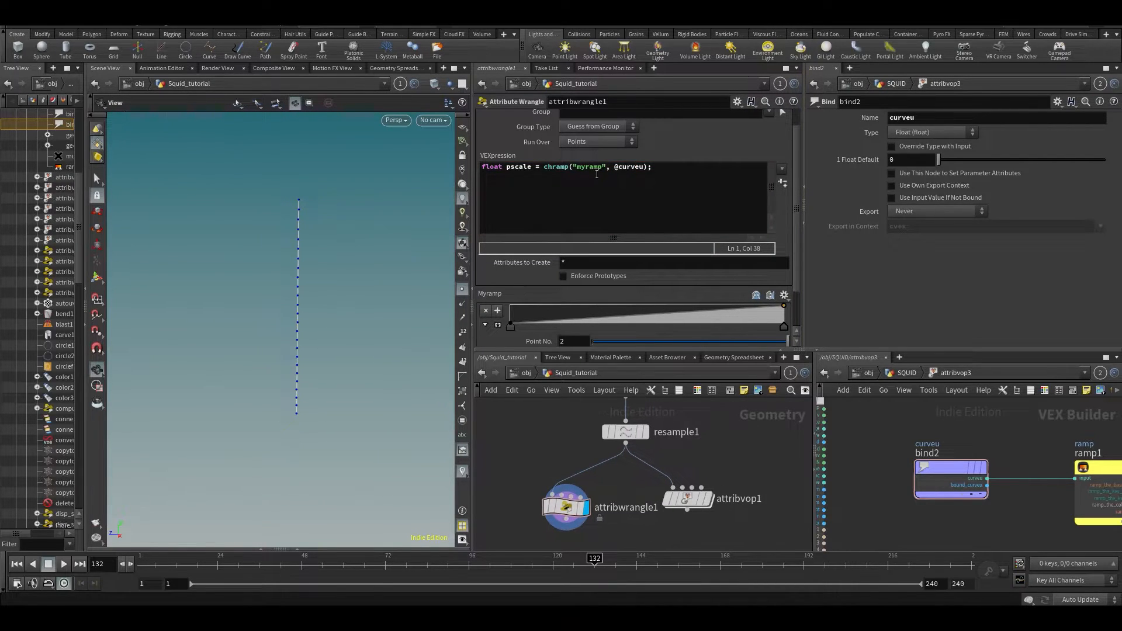
pyautogui.moveTo(1036, 433); pyautogui.dragTo(933, 432, button='middle')
pyautogui.moveTo(1098, 442); pyautogui.dragTo(980, 432, button='middle')
pyautogui.moveTo(1088, 420)
pyautogui.mouseDown(button='middle')
pyautogui.moveTo(970, 469)
pyautogui.moveTo(959, 451)
pyautogui.mouseUp(button='middle')
pyautogui.click(694, 180)
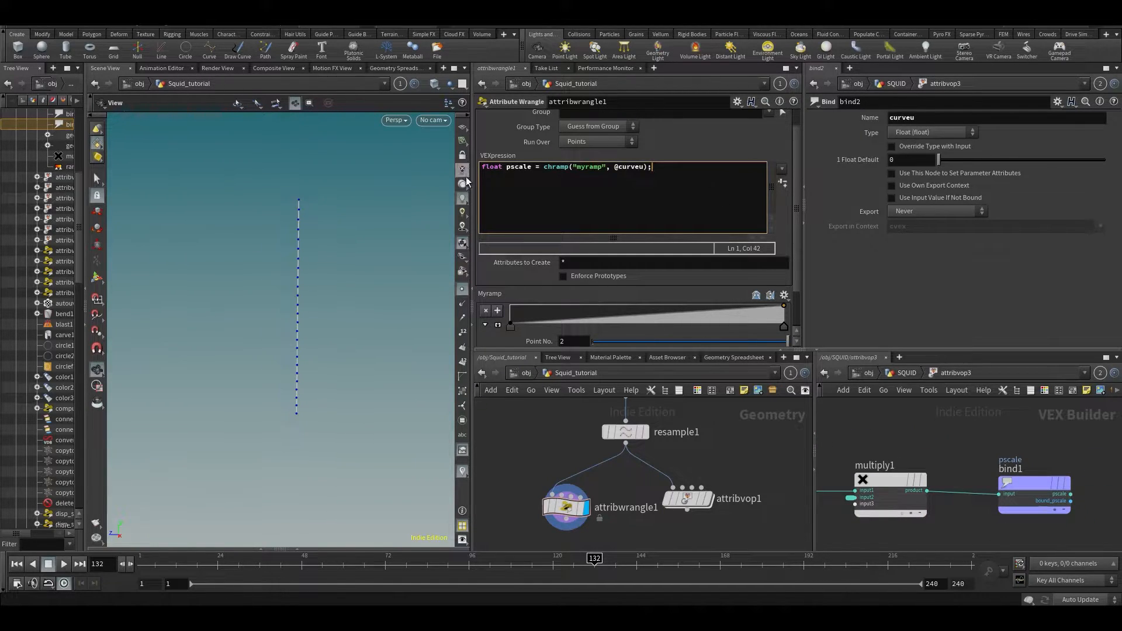
pyautogui.click(375, 68)
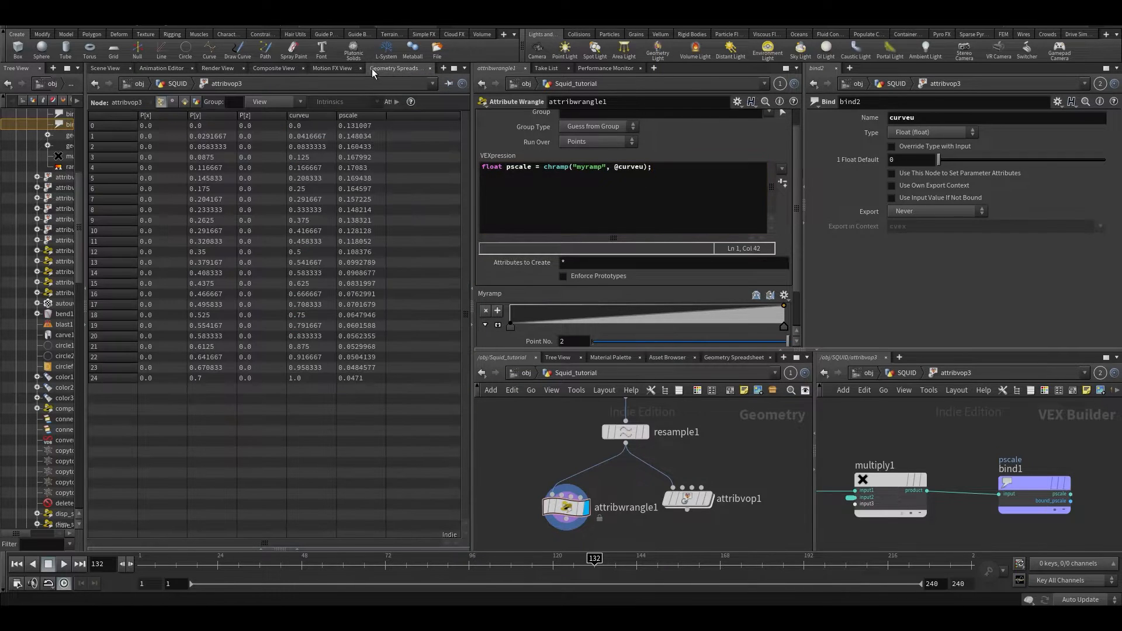
pyautogui.moveTo(573, 421); pyautogui.dragTo(624, 422, button='middle')
pyautogui.click(640, 479)
pyautogui.click(583, 494)
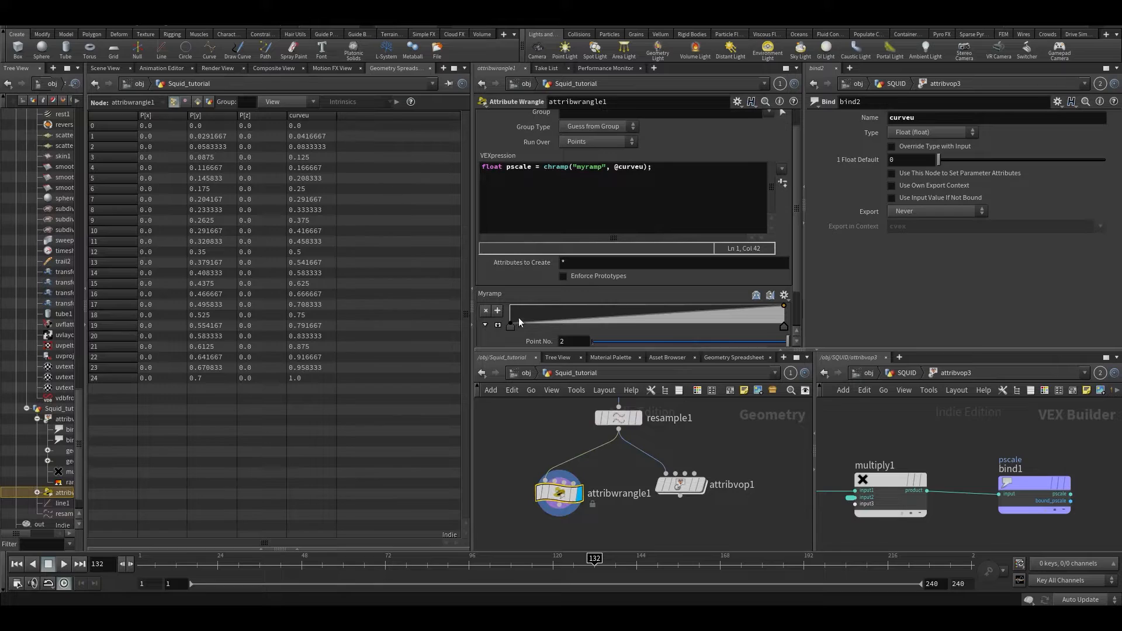
pyautogui.click(102, 69)
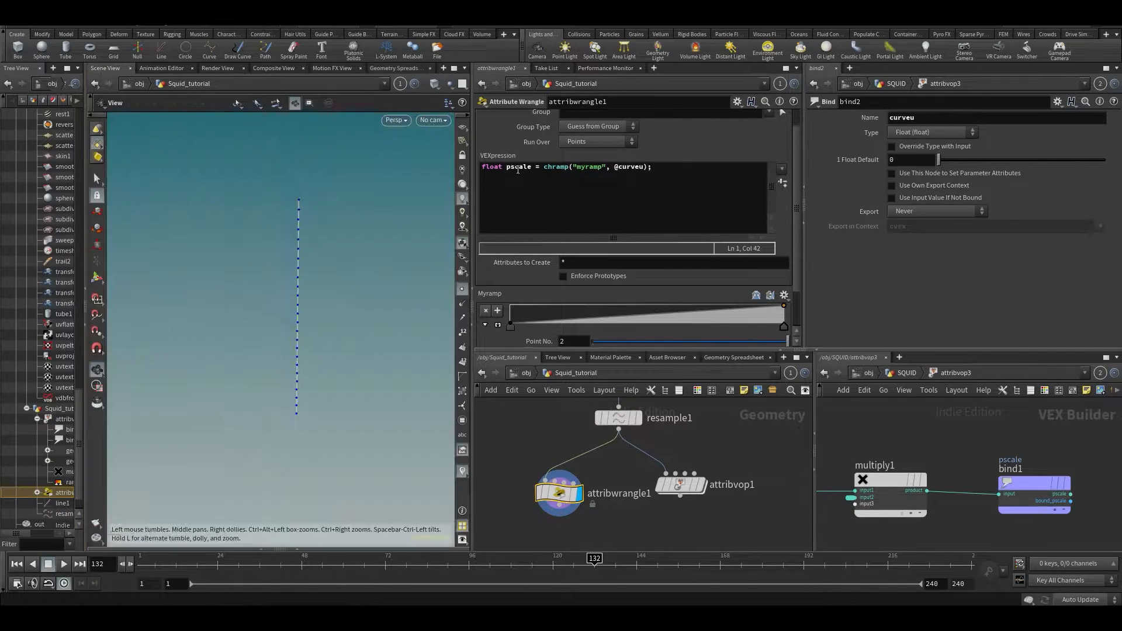
# - Add the line pscale *= chf('multiplier'), create the Multiplier parameter and set it to 0.071
pyautogui.scroll(-2, 795, 165)
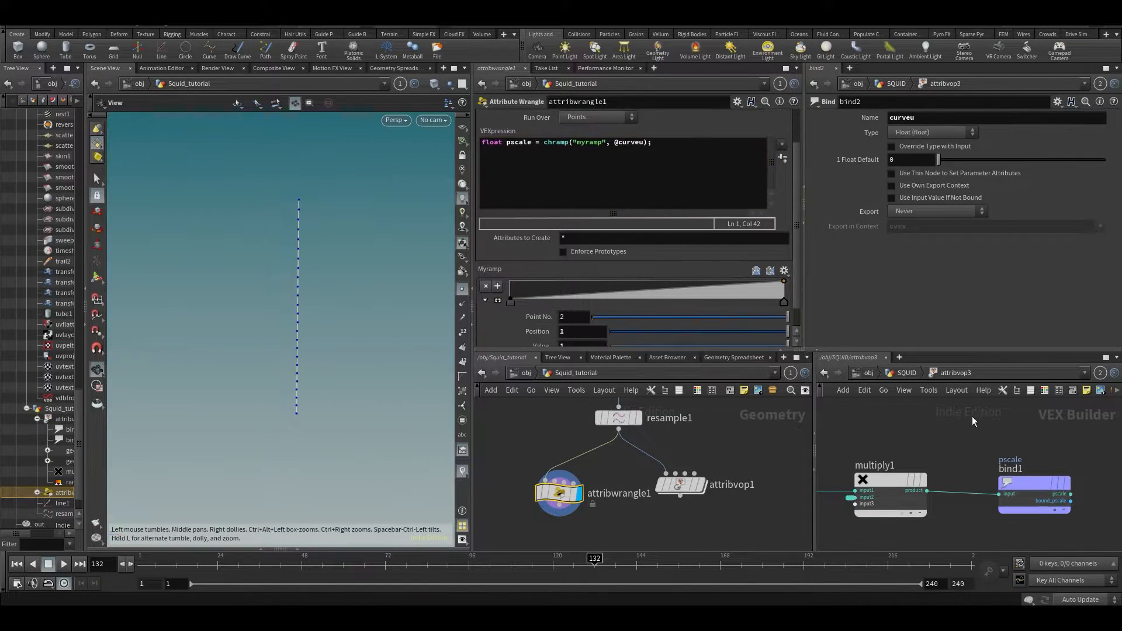
pyautogui.moveTo(982, 453); pyautogui.dragTo(1028, 448, button='middle')
pyautogui.click(673, 144)
pyautogui.press('Return')
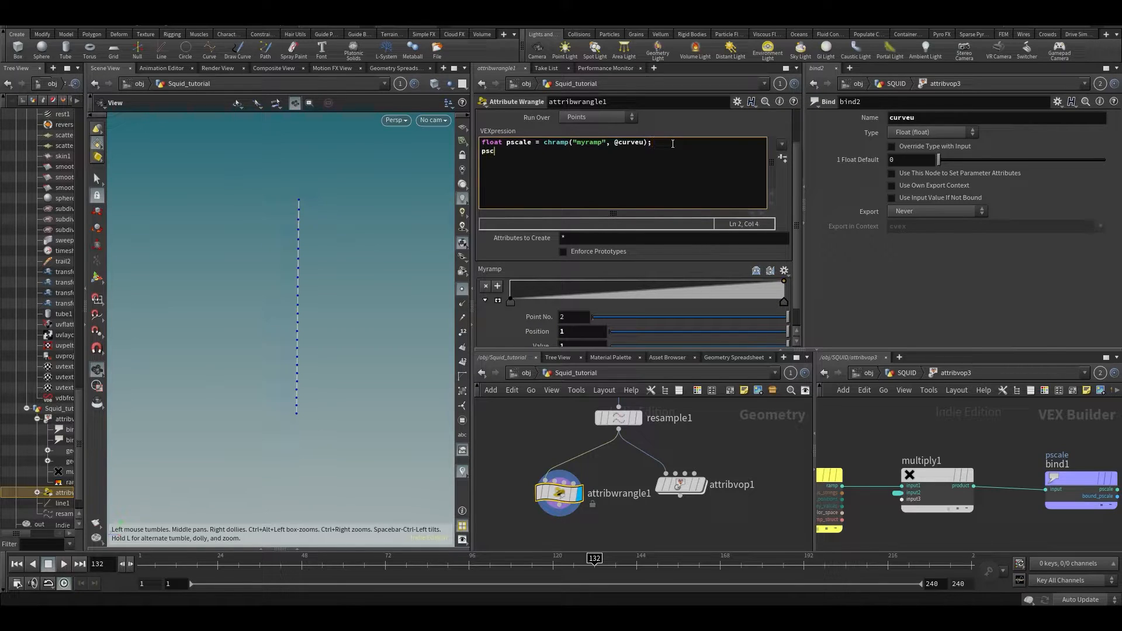
pyautogui.write("pscale *= chf('")
pyautogui.write("multiplier');")
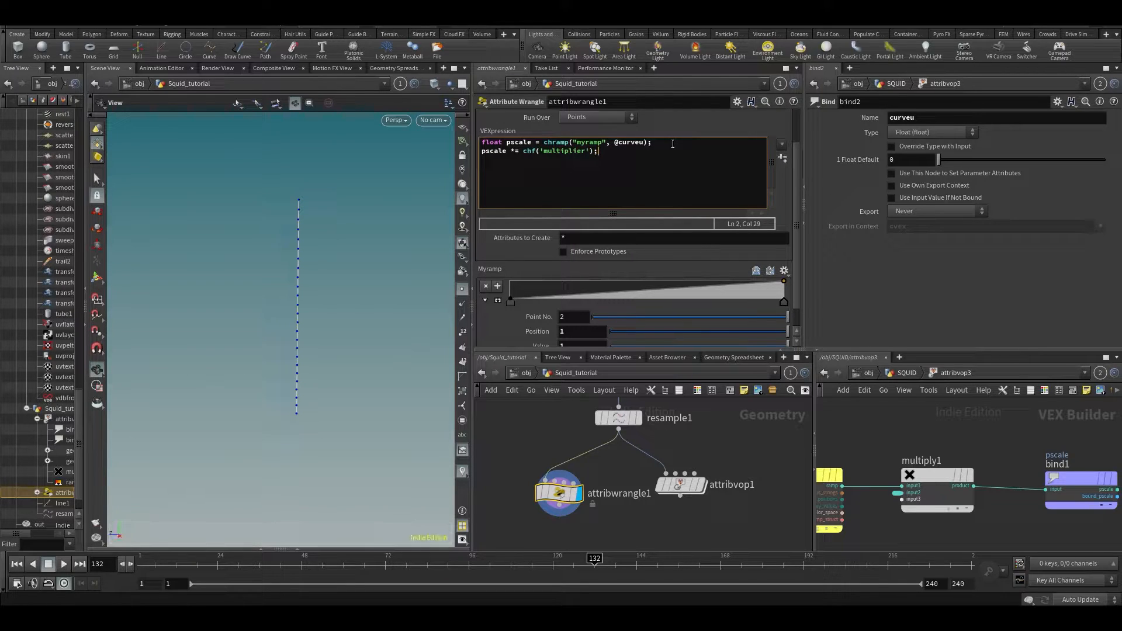
pyautogui.click(782, 159)
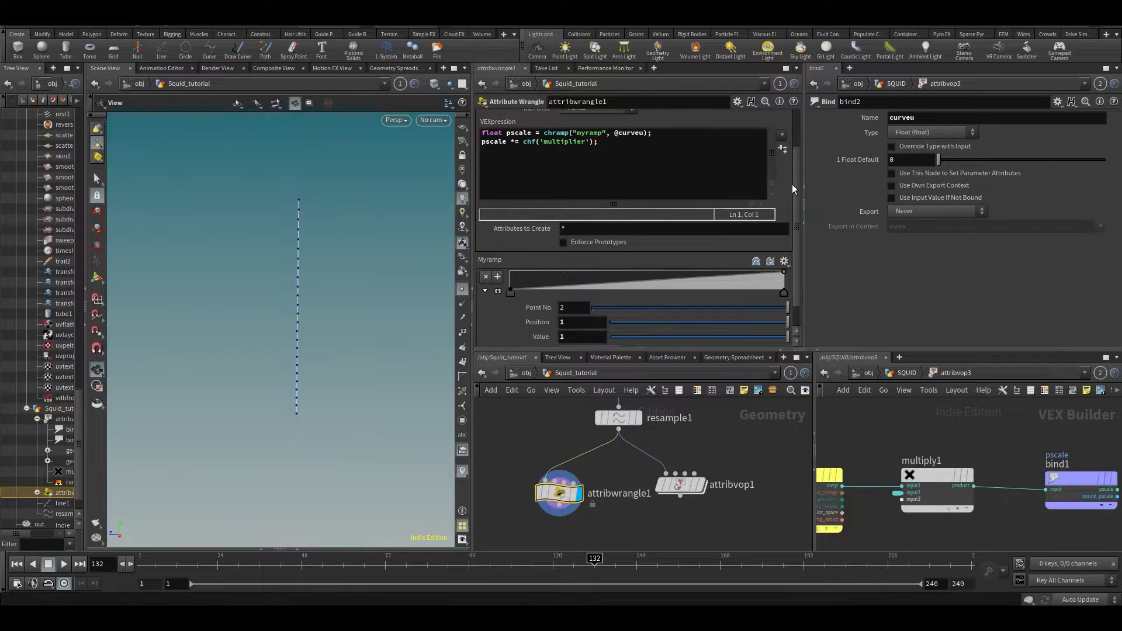
pyautogui.scroll(-2, 798, 222)
pyautogui.moveTo(618, 339); pyautogui.dragTo(621, 341)
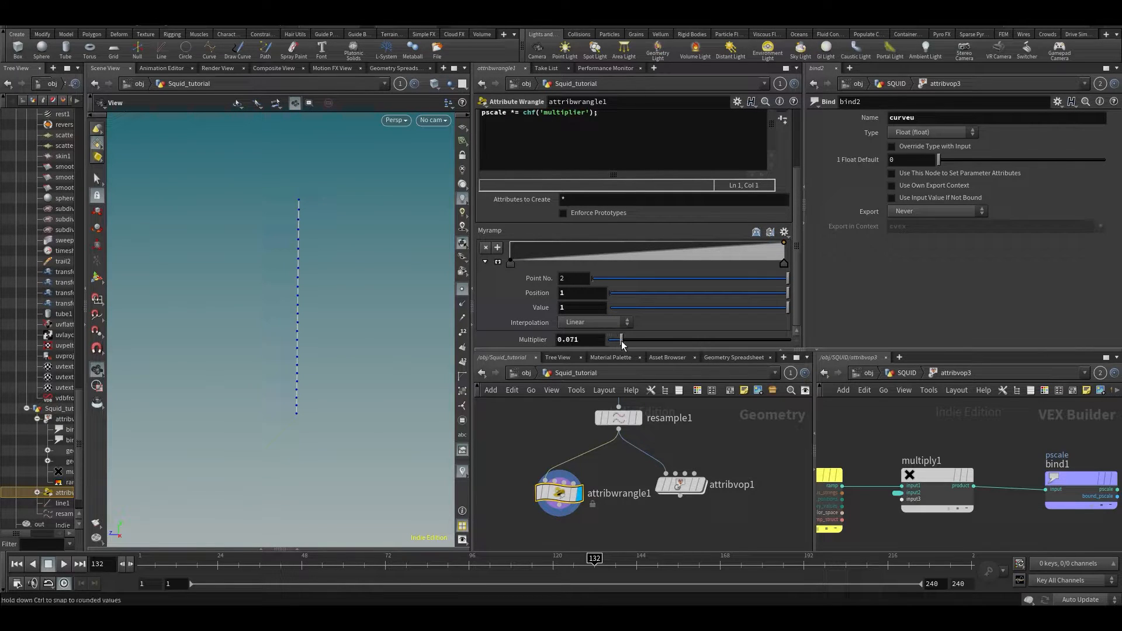
# - Add a third code line f@pscale = pscale to write the attribute
pyautogui.scroll(4, 795, 206)
pyautogui.click(695, 212)
pyautogui.write('f@pscale')
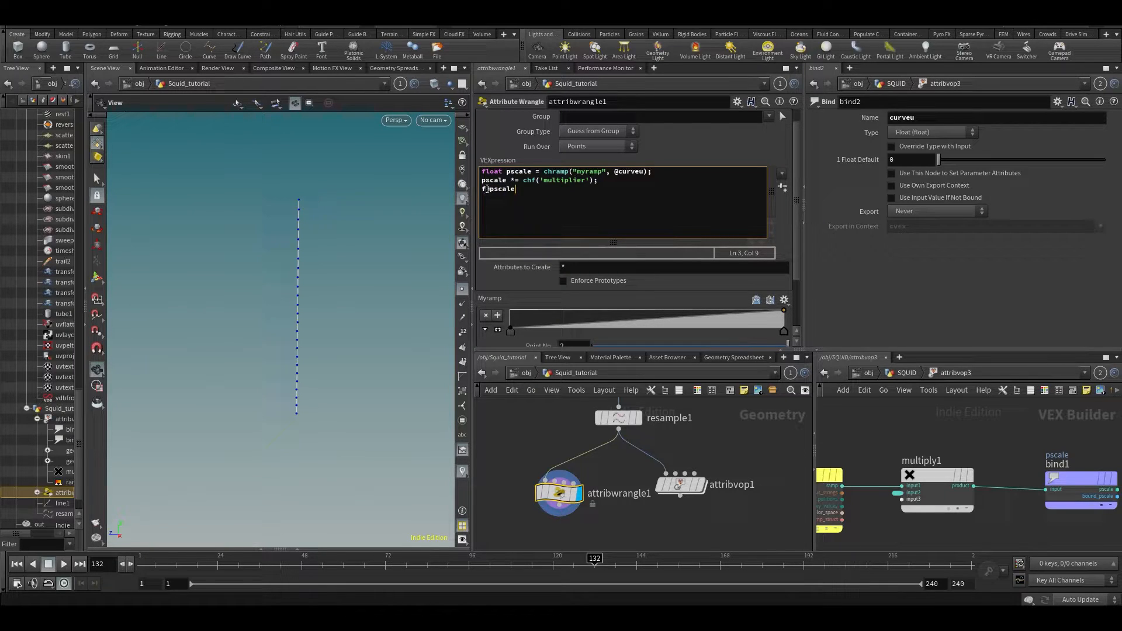
pyautogui.click(503, 189)
pyautogui.click(496, 197)
pyautogui.click(485, 190)
pyautogui.click(504, 190)
pyautogui.write('= pscale;')
pyautogui.click(501, 180)
pyautogui.moveTo(483, 172); pyautogui.dragTo(656, 170)
pyautogui.click(508, 173)
pyautogui.click(699, 191)
pyautogui.click(629, 171)
pyautogui.moveTo(493, 184); pyautogui.dragTo(503, 183)
pyautogui.click(523, 195)
pyautogui.scroll(-3, 798, 196)
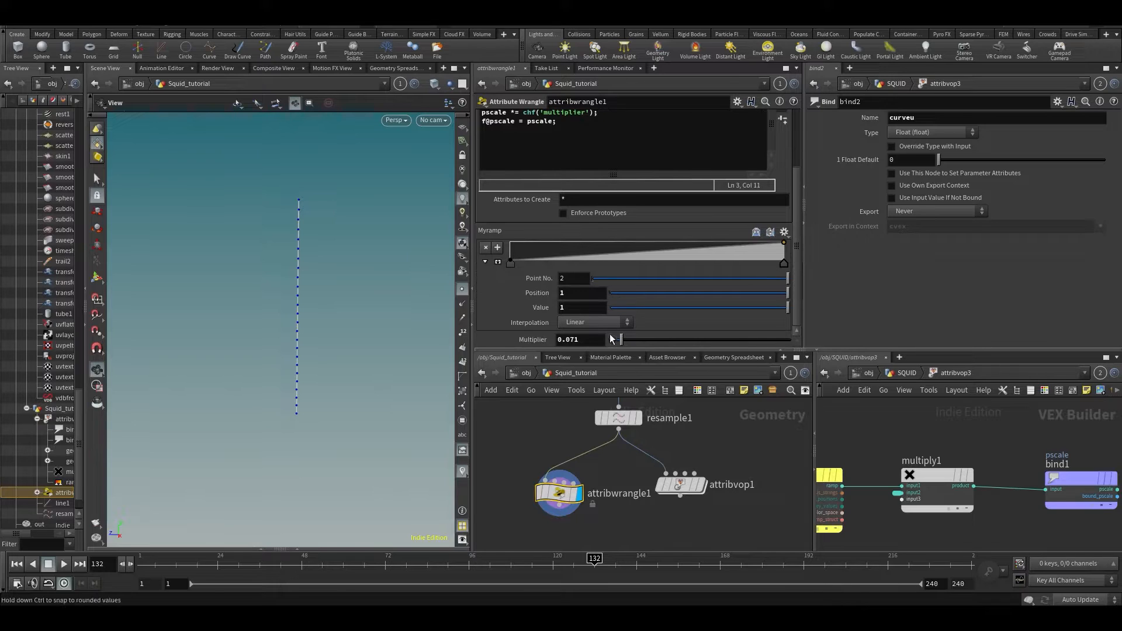
# - Check pscale in the point table, raise Multiplier to 0.116, and lift attribvop1's ramp end to 1
pyautogui.click(386, 69)
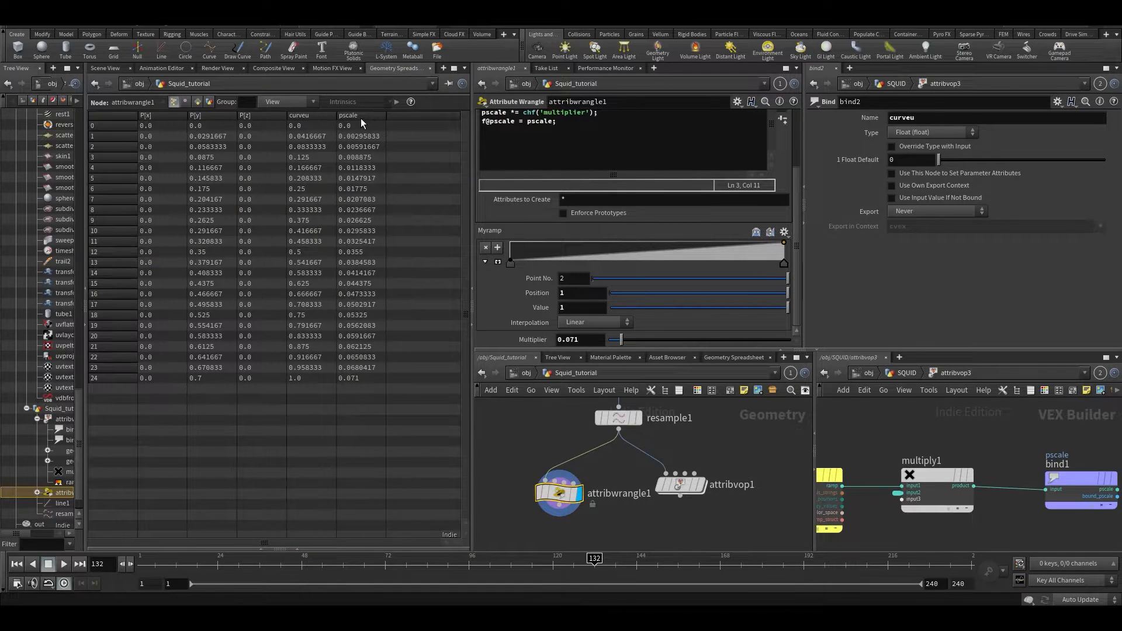
pyautogui.moveTo(621, 339); pyautogui.dragTo(630, 340)
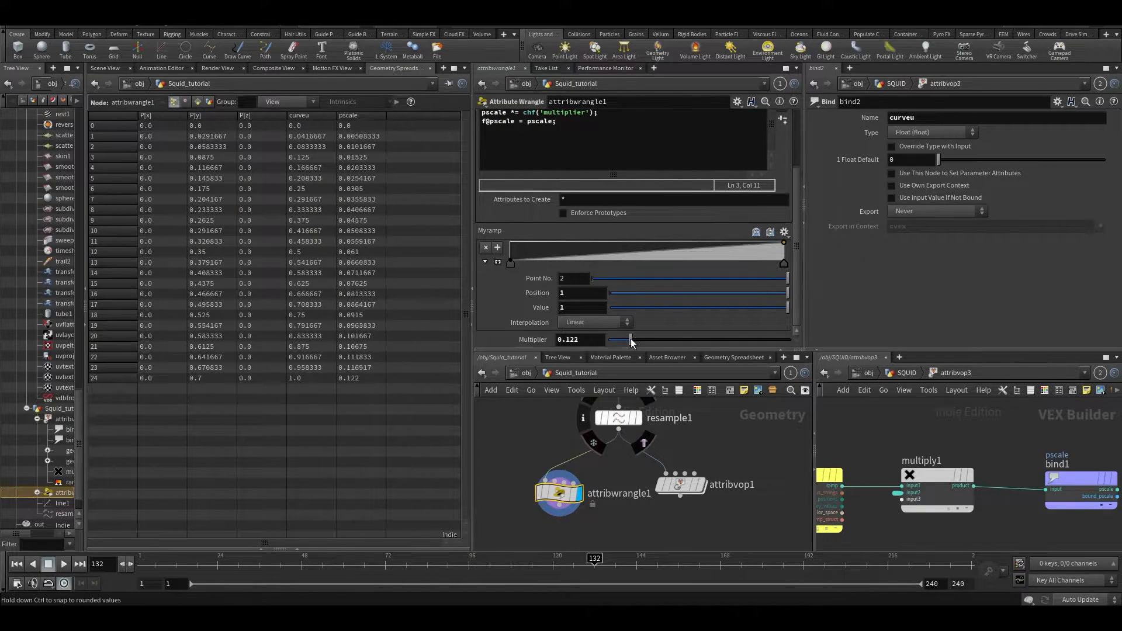
pyautogui.click(676, 490)
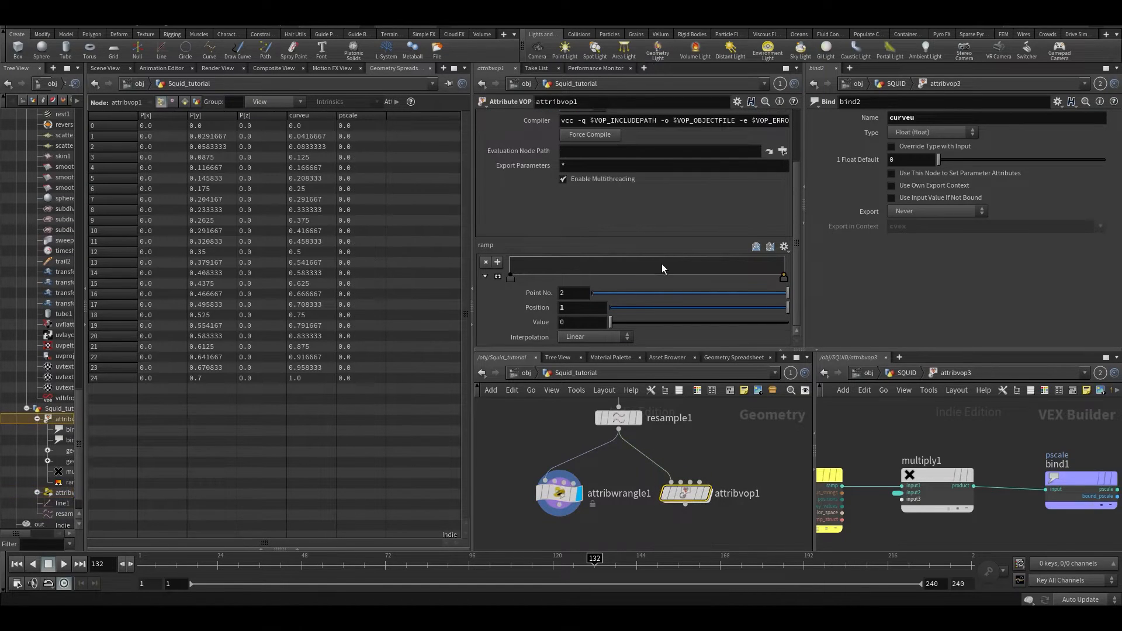
pyautogui.moveTo(784, 276); pyautogui.dragTo(785, 256)
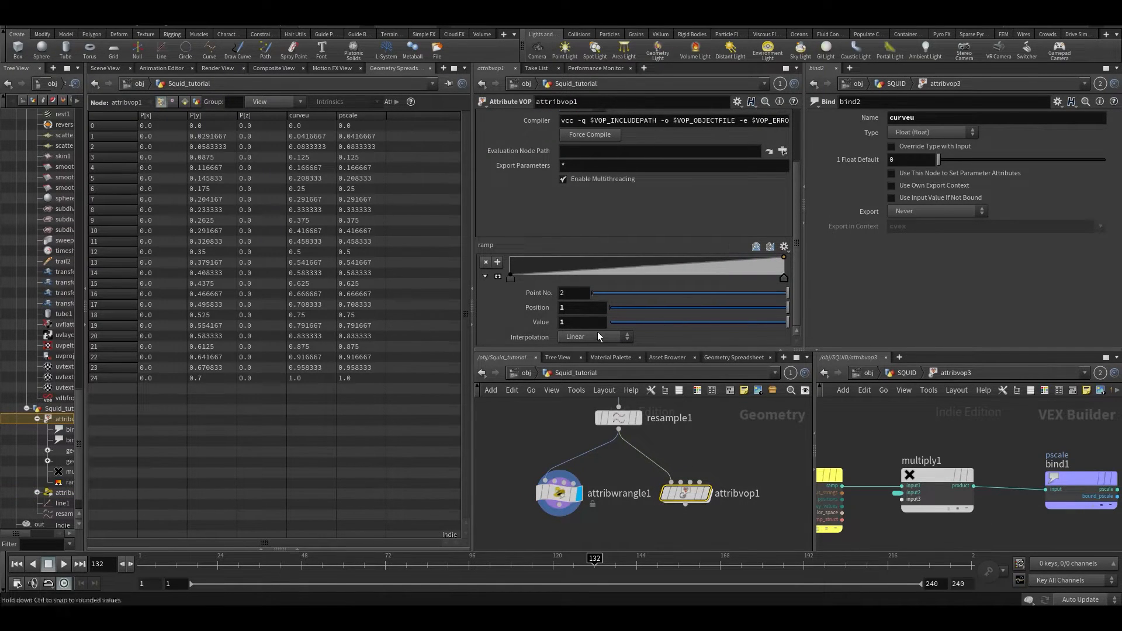
# - Promote multiply1's second input in attribvop1 to a parameter and set it to 0.103
pyautogui.doubleClick(676, 499)
pyautogui.rightClick(582, 498)
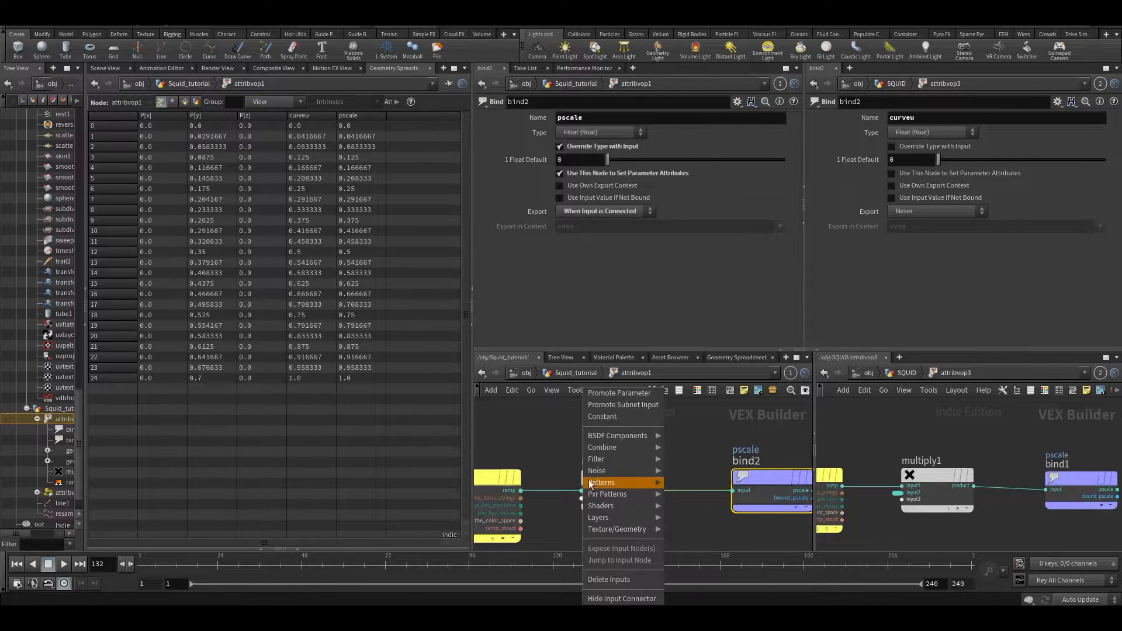
pyautogui.click(594, 393)
pyautogui.press('u')
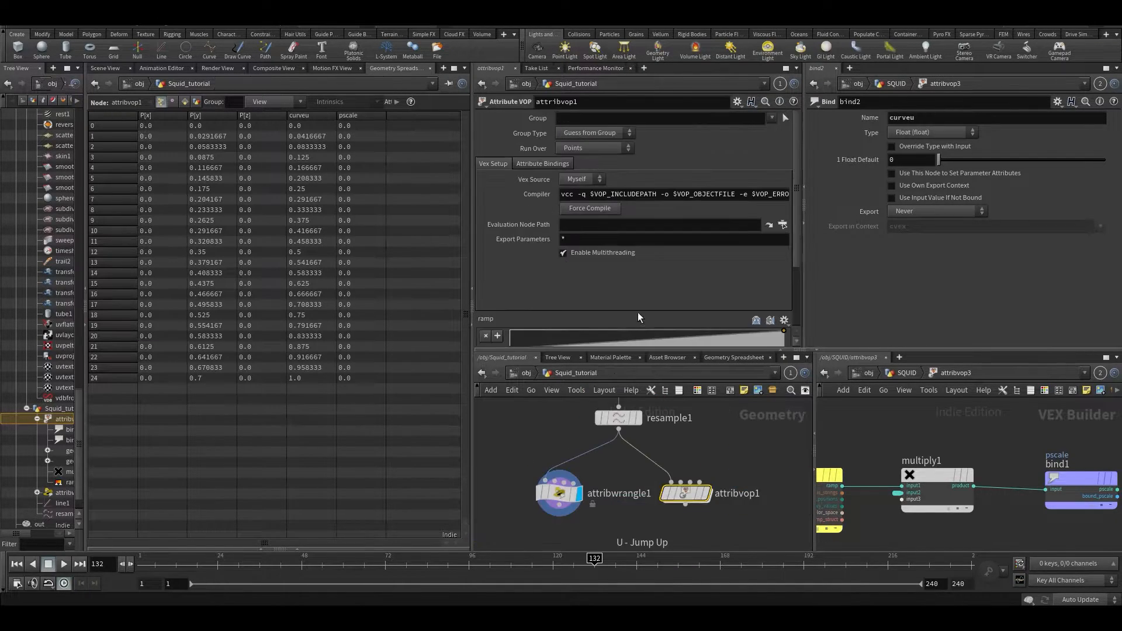
pyautogui.scroll(-5, 637, 304)
pyautogui.moveTo(607, 342); pyautogui.dragTo(627, 343)
# - Move attribvop1 beside attribwrangle1 in the geometry network
pyautogui.click(104, 68)
pyautogui.moveTo(559, 501); pyautogui.dragTo(595, 445, button='middle')
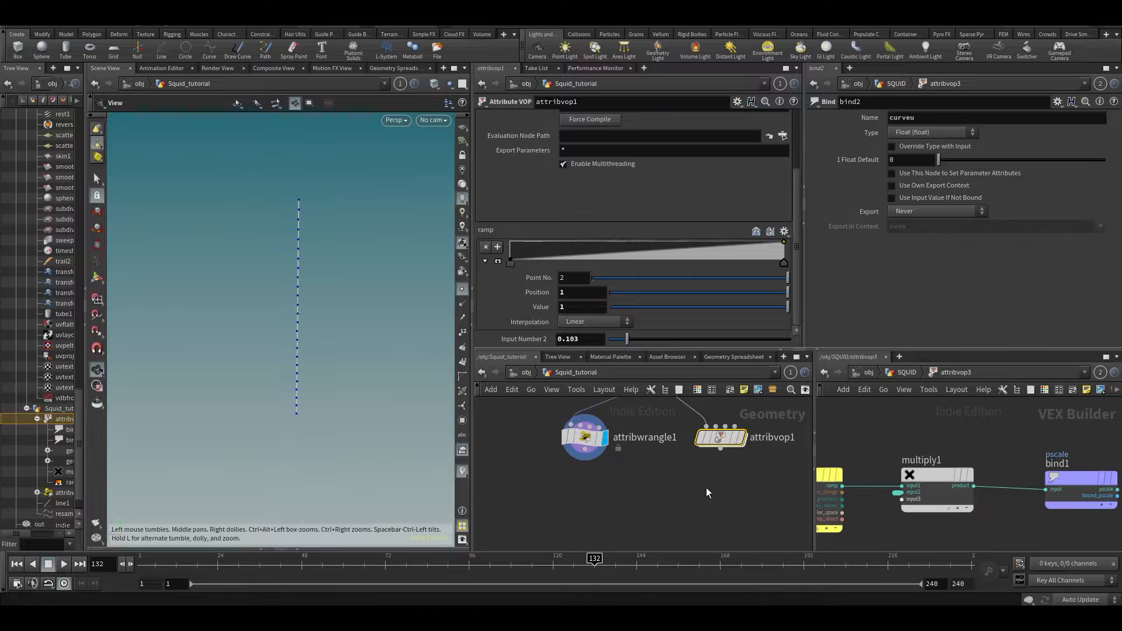
pyautogui.scroll(-2, 610, 455)
pyautogui.moveTo(699, 455); pyautogui.dragTo(604, 453)
pyautogui.moveTo(581, 495); pyautogui.dragTo(574, 462)
pyautogui.scroll(2, 634, 406)
pyautogui.moveTo(577, 488); pyautogui.dragTo(588, 509, button='middle')
pyautogui.scroll(-1, 570, 485)
pyautogui.scroll(1, 569, 484)
pyautogui.scroll(-2, 594, 462)
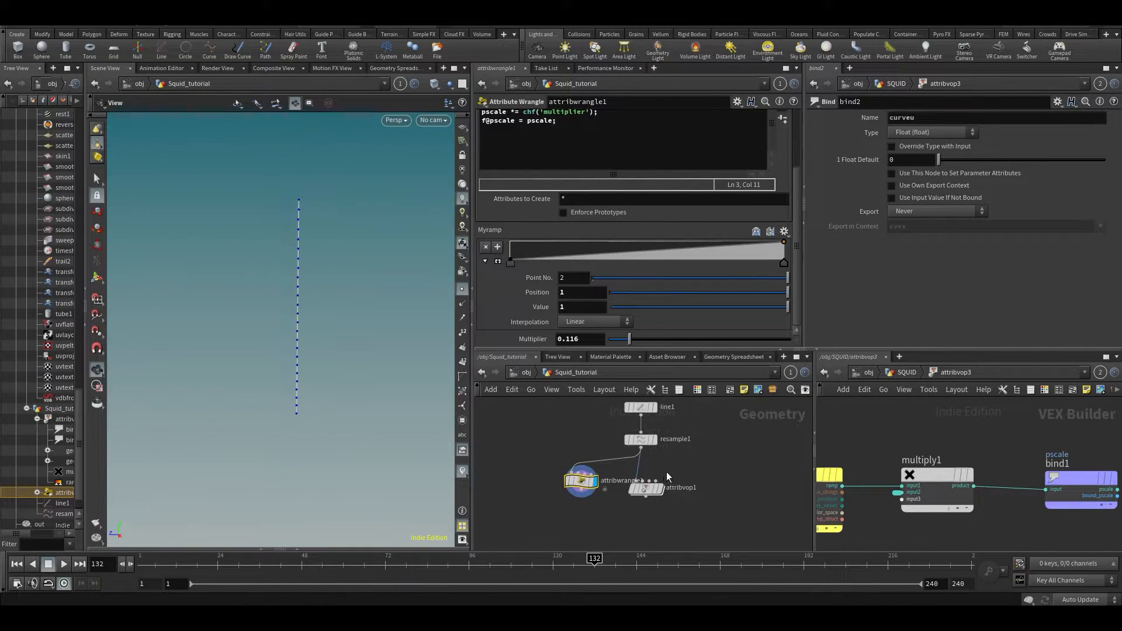
pyautogui.moveTo(650, 493); pyautogui.dragTo(655, 499)
pyautogui.moveTo(616, 483); pyautogui.dragTo(594, 447, button='middle')
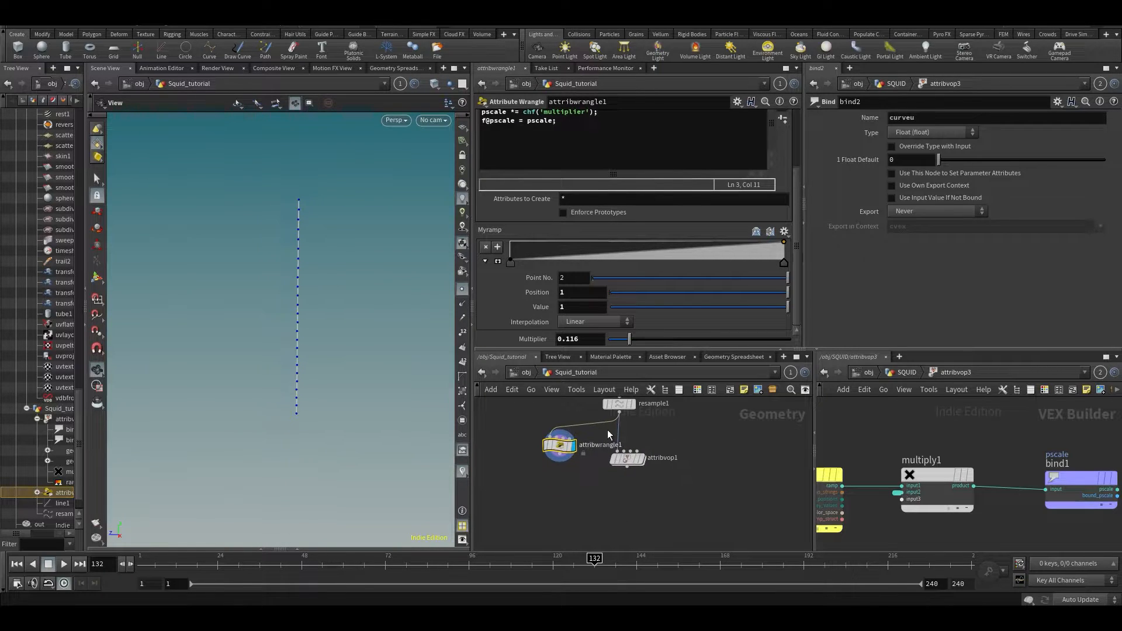
# - Center ramp1 in the VEX view and nudge attribvop1 and attribwrangle1 into place
pyautogui.moveTo(931, 433); pyautogui.dragTo(1029, 404, button='middle')
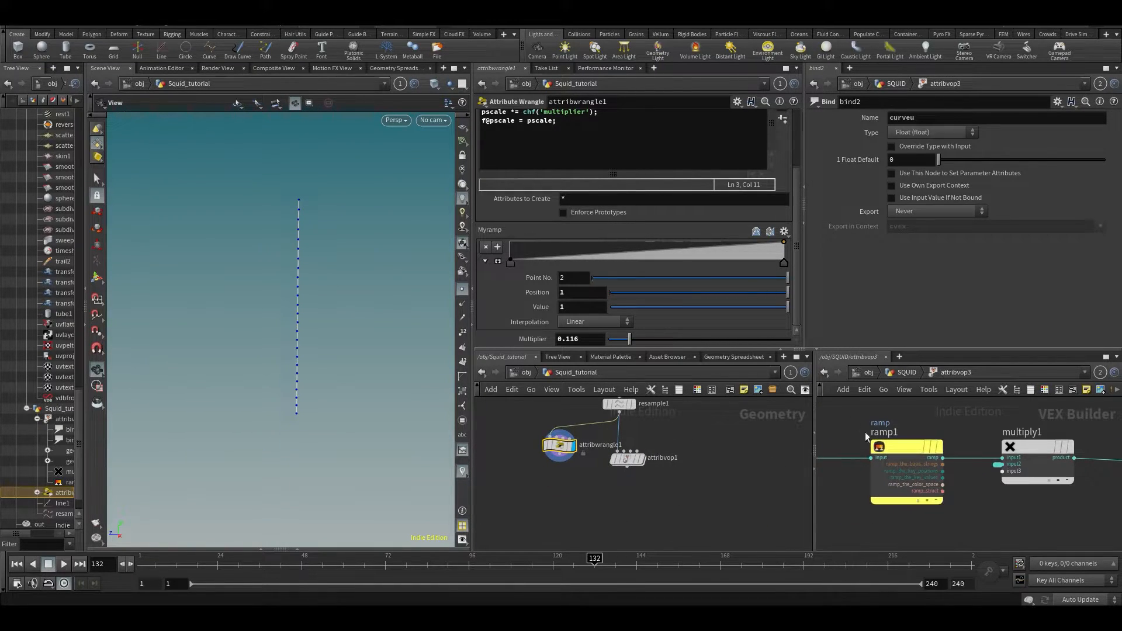
pyautogui.moveTo(904, 417); pyautogui.dragTo(960, 426, button='middle')
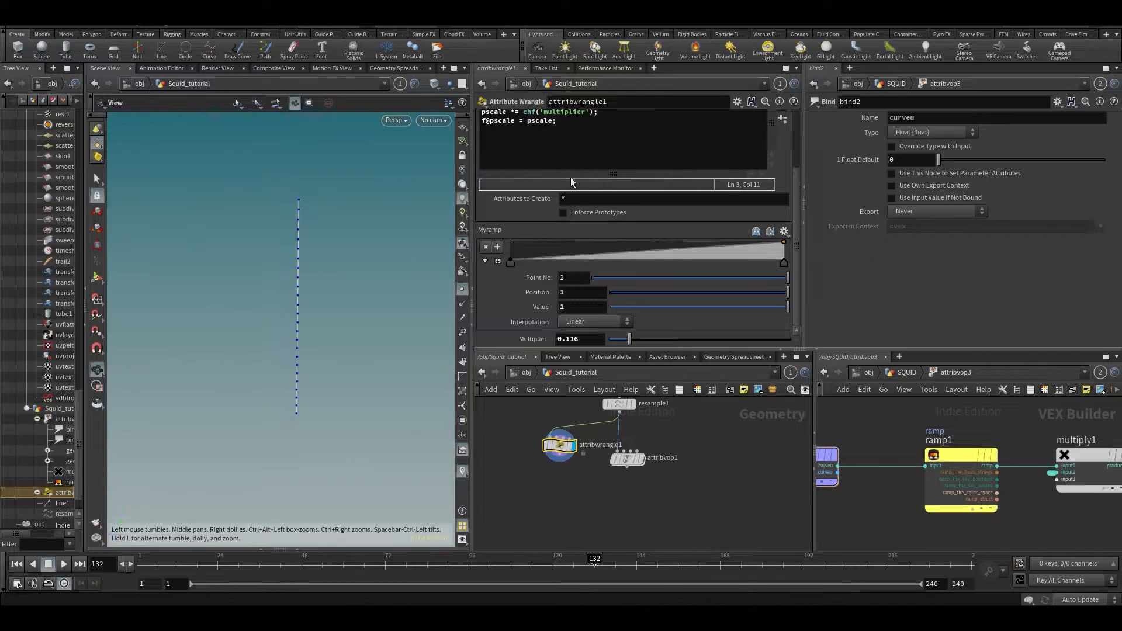
pyautogui.scroll(1, 573, 181)
pyautogui.moveTo(625, 527); pyautogui.dragTo(641, 551, button='middle')
pyautogui.moveTo(644, 486); pyautogui.dragTo(644, 481)
pyautogui.moveTo(518, 444); pyautogui.dragTo(612, 534)
pyautogui.moveTo(612, 534); pyautogui.dragTo(612, 527, button='middle')
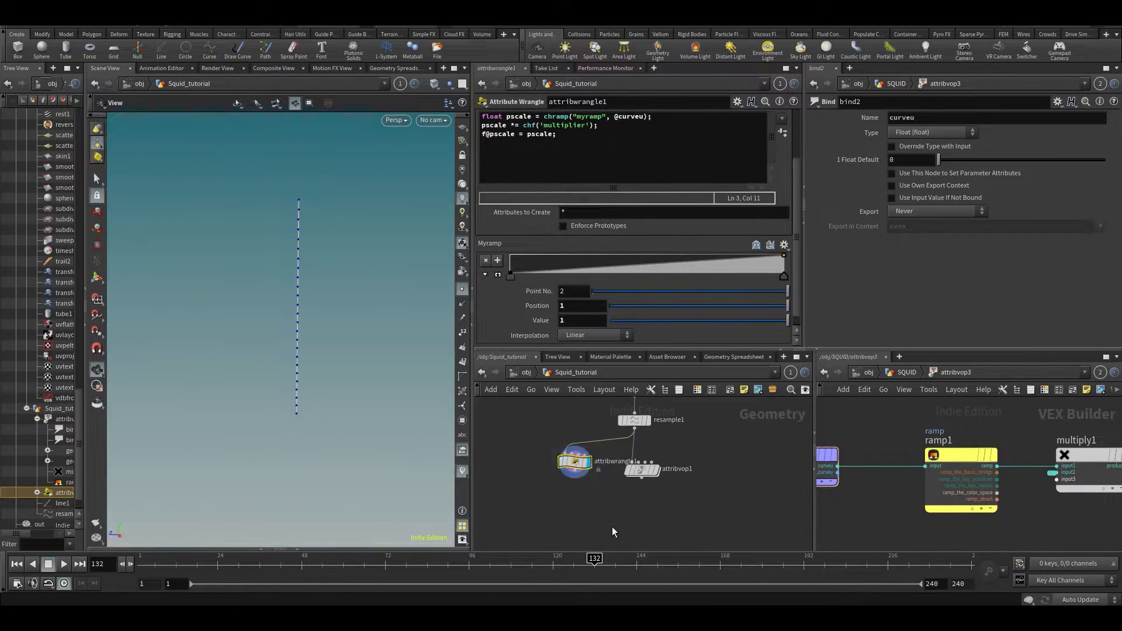
pyautogui.moveTo(646, 508); pyautogui.dragTo(625, 453)
pyautogui.moveTo(729, 475); pyautogui.dragTo(670, 454, button='middle')
pyautogui.click(639, 420)
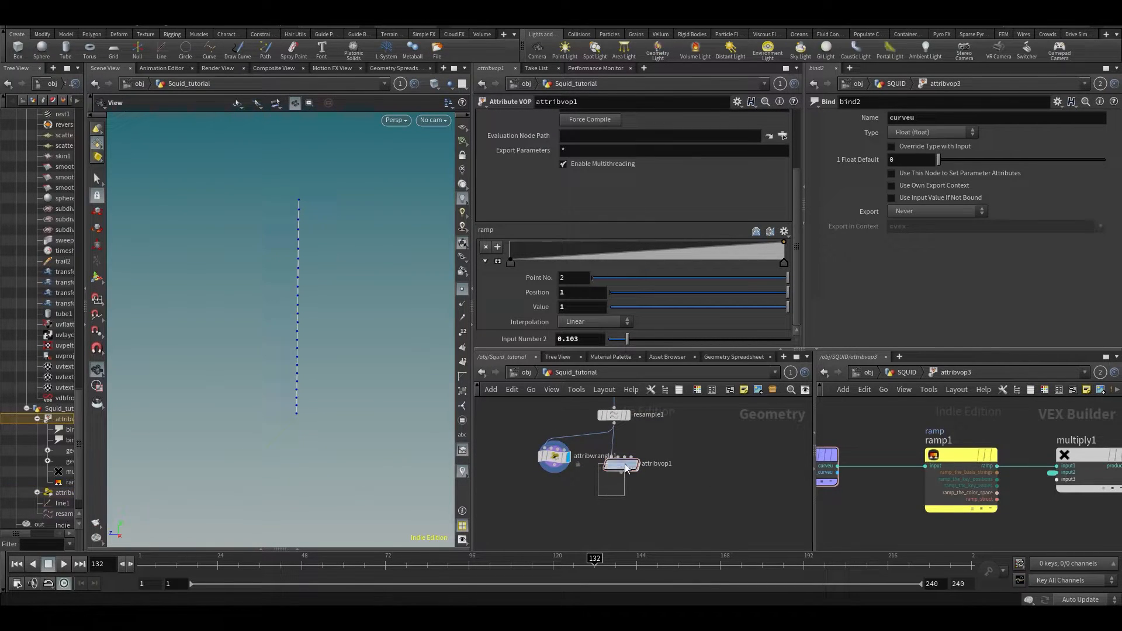
# - Position attribwrangle1 and attribvop1 side by side, cancelling stray wires
pyautogui.scroll(3, 637, 476)
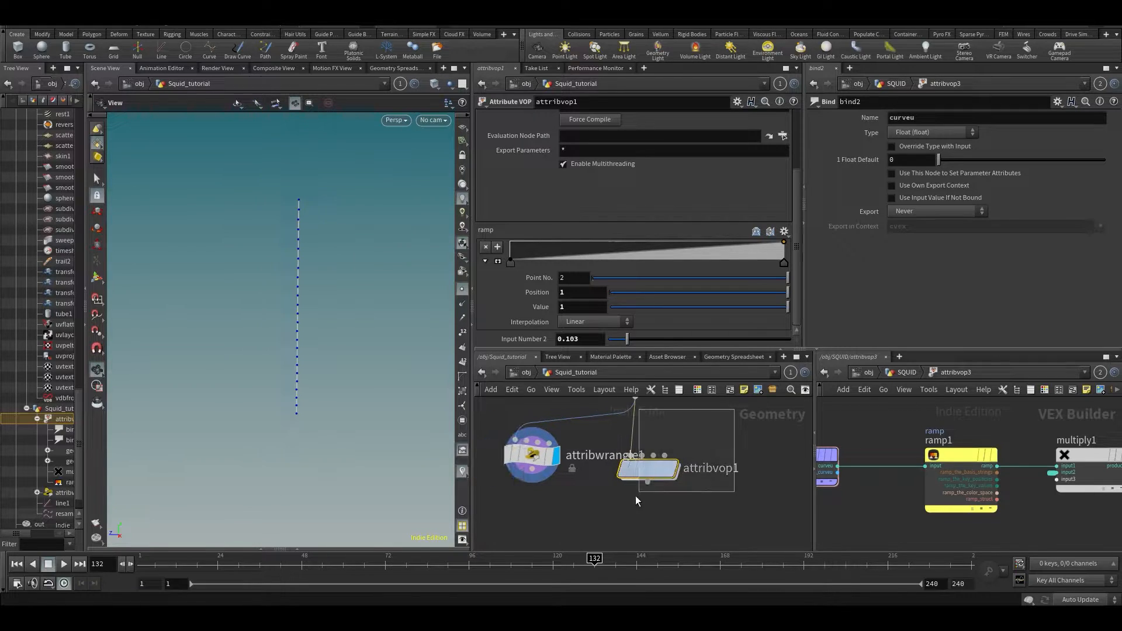
pyautogui.click(642, 455)
pyautogui.press('Escape')
pyautogui.moveTo(531, 454)
pyautogui.mouseDown()
pyautogui.moveTo(521, 485)
pyautogui.moveTo(537, 458)
pyautogui.mouseUp()
pyautogui.click(528, 476)
pyautogui.press('Escape')
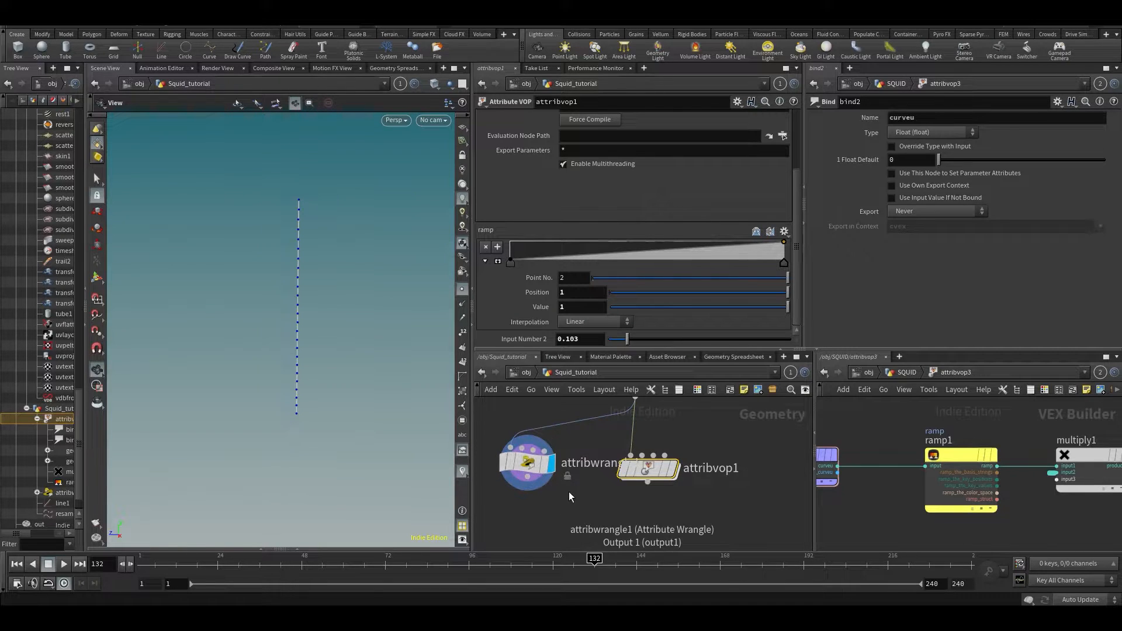
pyautogui.moveTo(569, 492); pyautogui.dragTo(568, 471, button='middle')
pyautogui.moveTo(630, 435); pyautogui.dragTo(667, 458)
pyautogui.press('Escape')
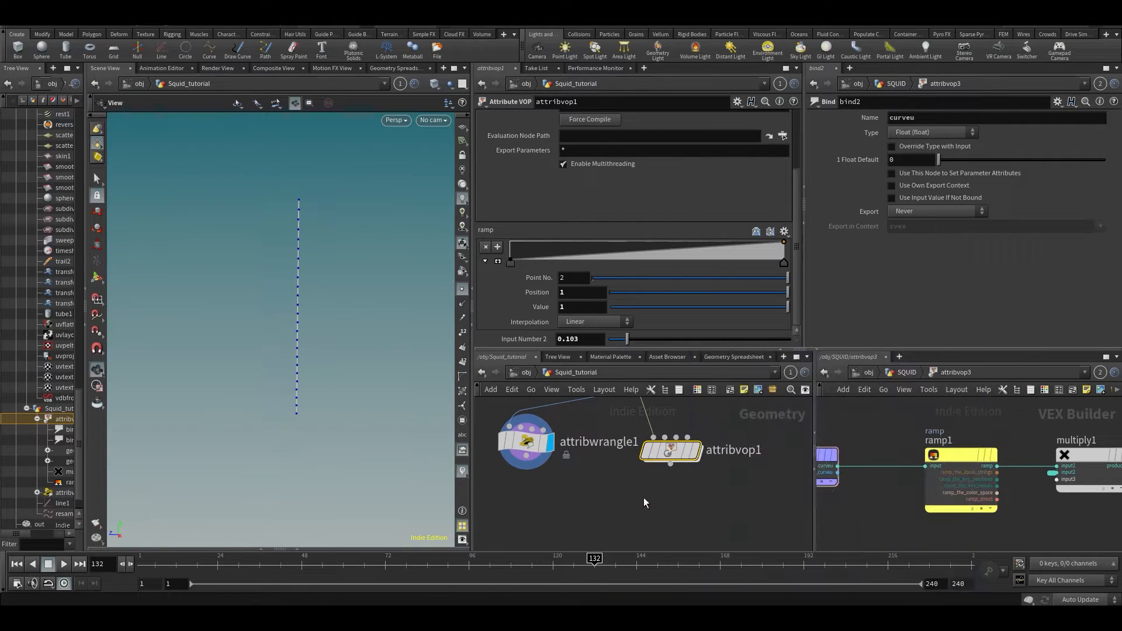
pyautogui.moveTo(643, 498); pyautogui.dragTo(615, 517, button='middle')
pyautogui.moveTo(642, 471)
pyautogui.mouseDown()
pyautogui.moveTo(661, 455)
pyautogui.moveTo(655, 462)
pyautogui.mouseUp()
# - Inspect the wrangle's VEX code and the VOP's parameters, then show the SQUID network in the second pane
pyautogui.moveTo(542, 497); pyautogui.dragTo(561, 500, button='middle')
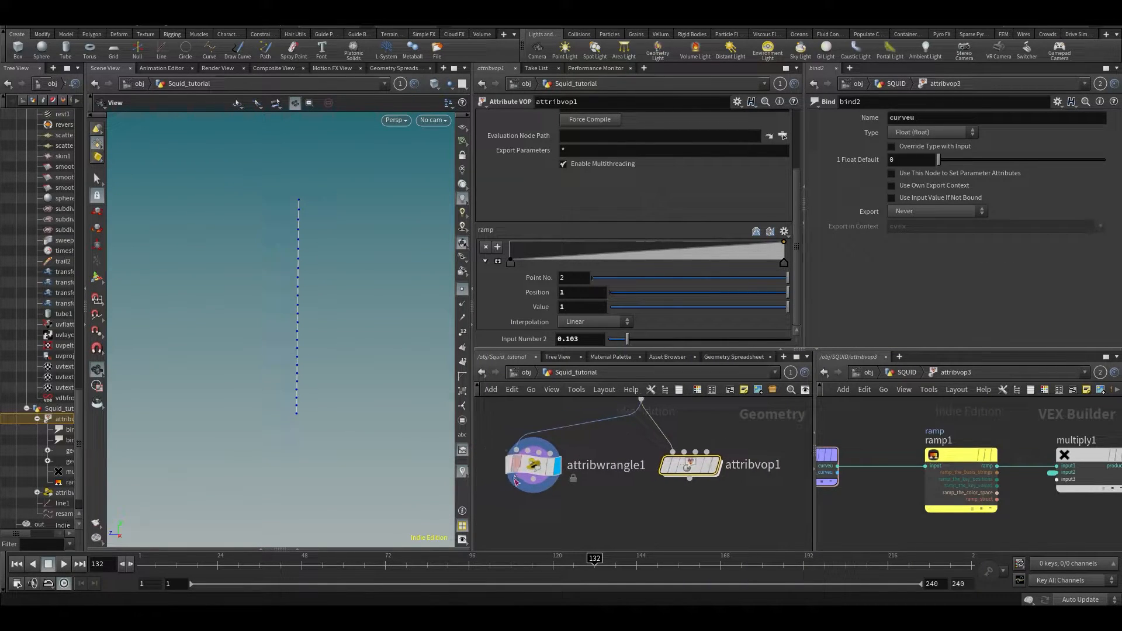
pyautogui.click(517, 464)
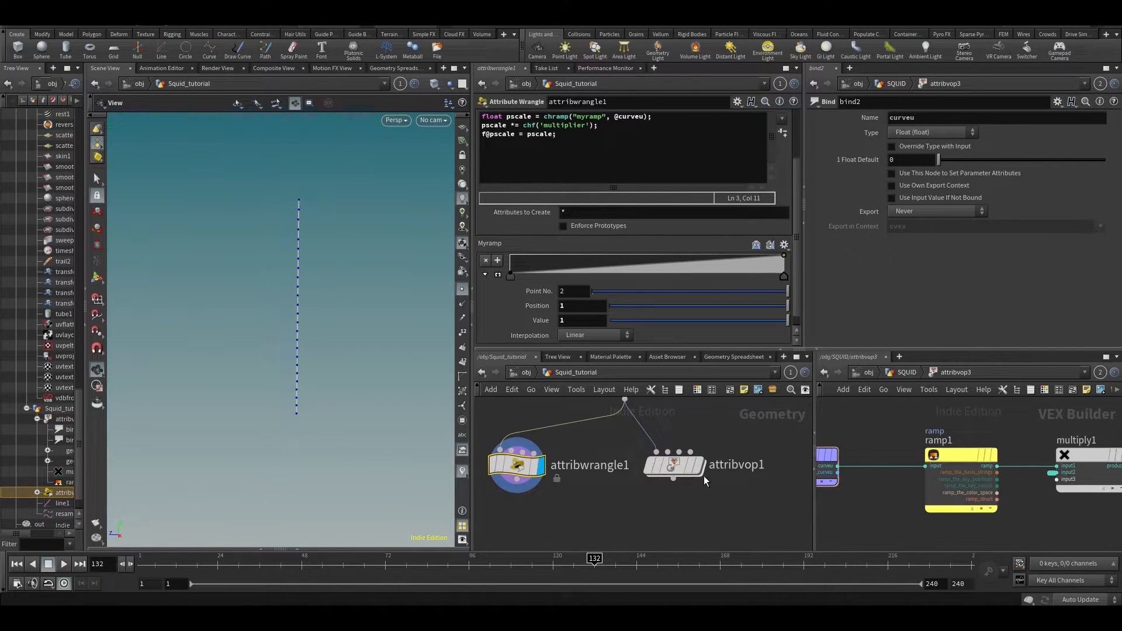
pyautogui.moveTo(664, 532); pyautogui.dragTo(682, 504, button='middle')
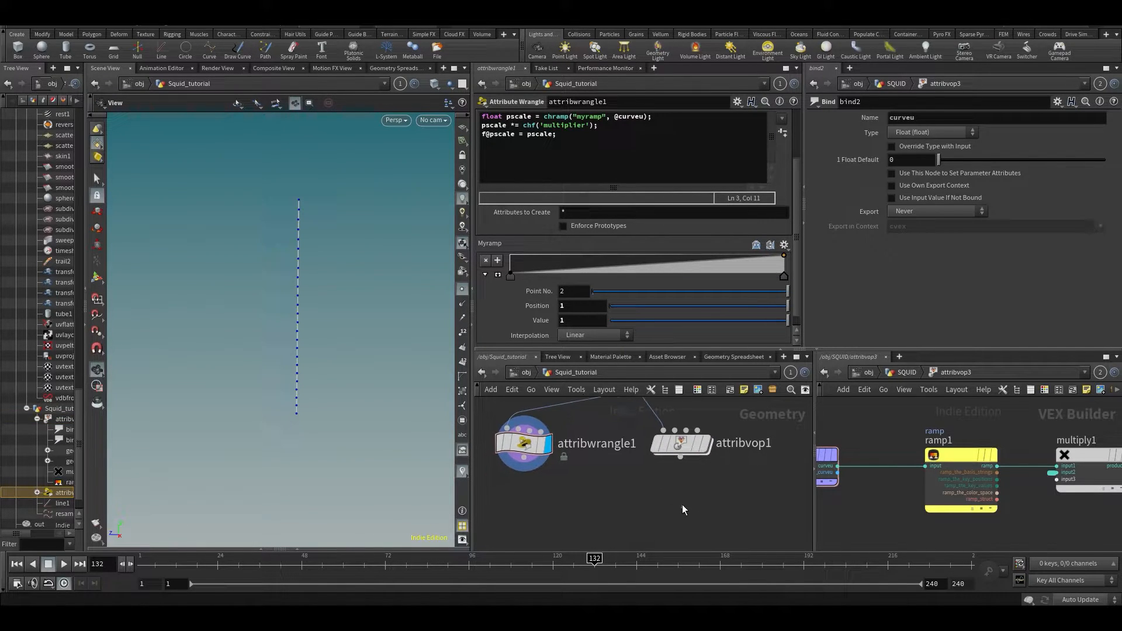
pyautogui.click(681, 445)
pyautogui.scroll(-5, 707, 494)
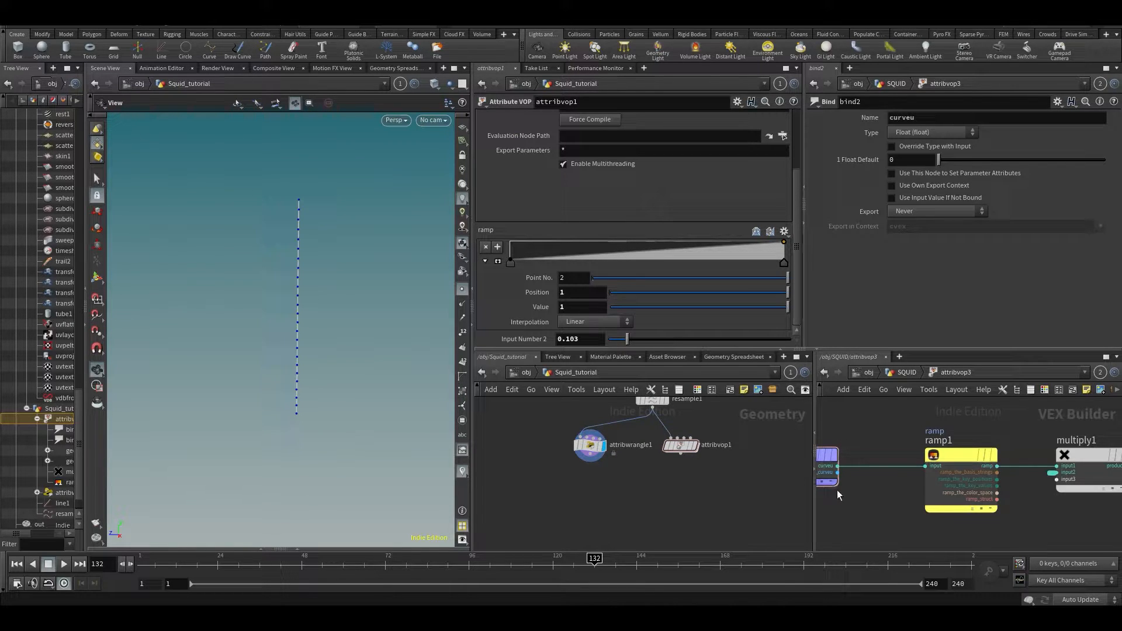
pyautogui.moveTo(789, 457); pyautogui.dragTo(783, 457, button='middle')
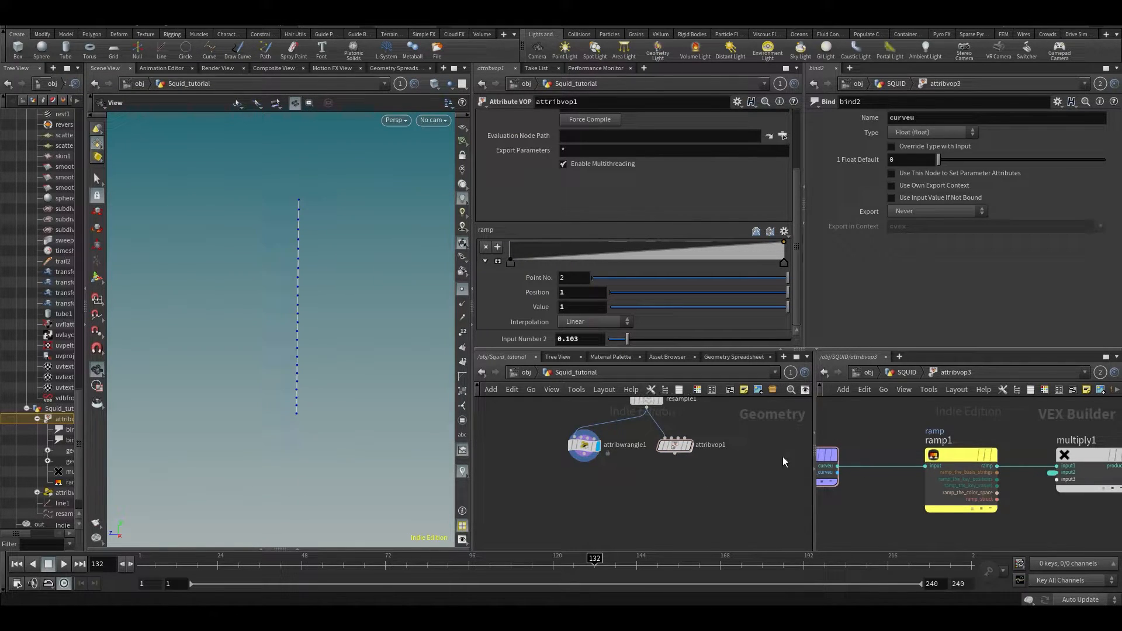
pyautogui.click(908, 373)
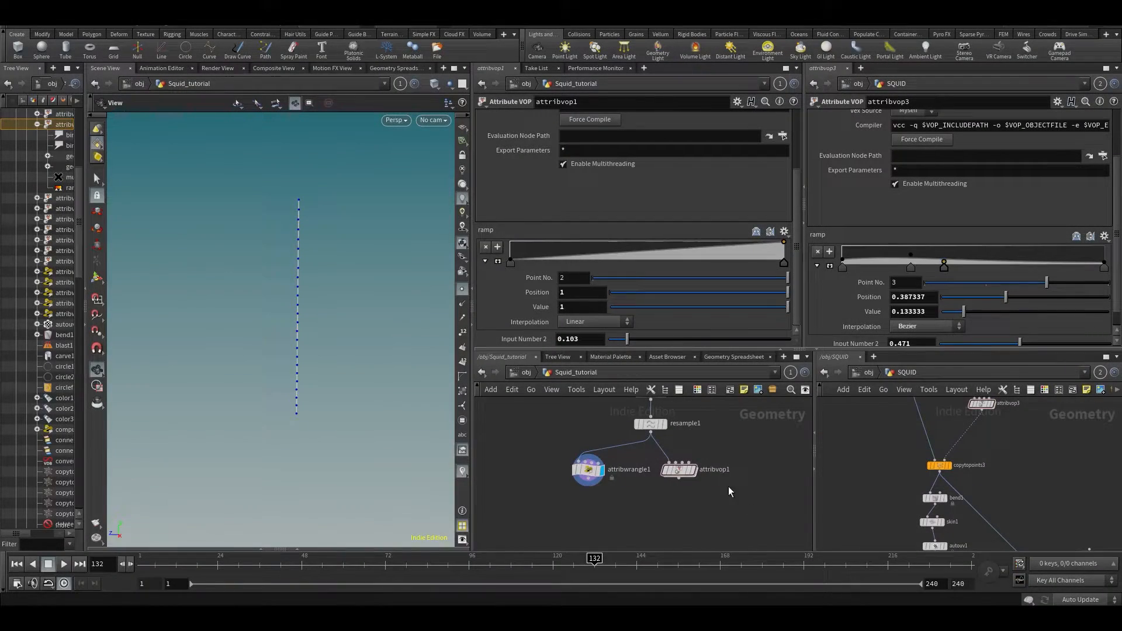
# - Add a Copy to Points node and place attribwrangle1 above it
pyautogui.moveTo(890, 437); pyautogui.dragTo(898, 506, button='middle')
pyautogui.press('Tab')
pyautogui.write('copy')
pyautogui.press('Return')
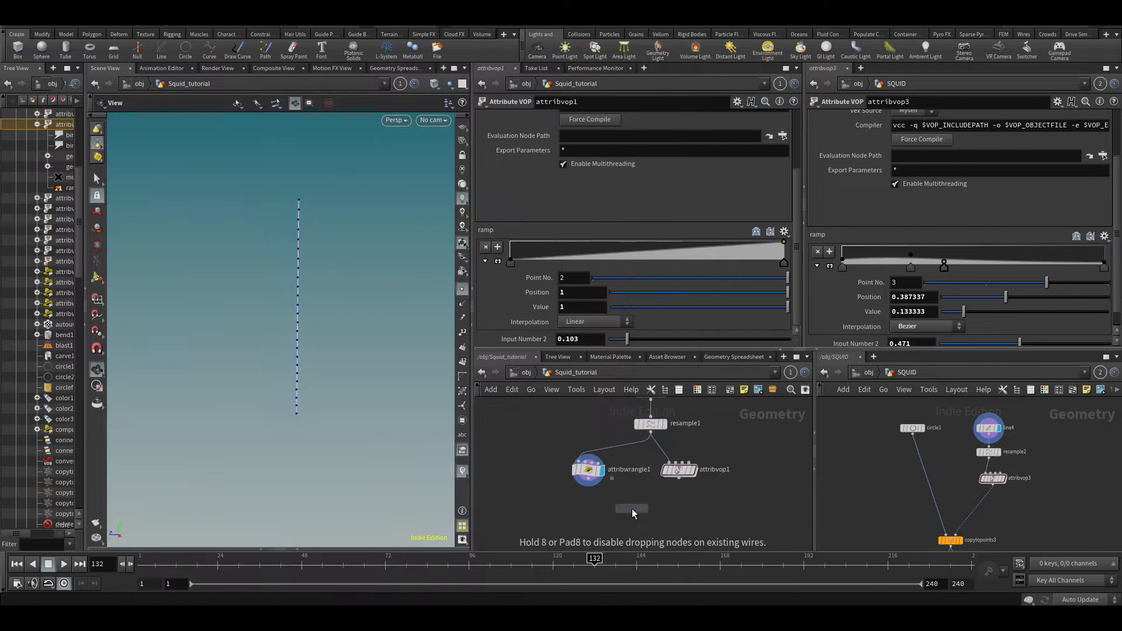
pyautogui.click(632, 509)
pyautogui.moveTo(588, 470); pyautogui.dragTo(643, 471)
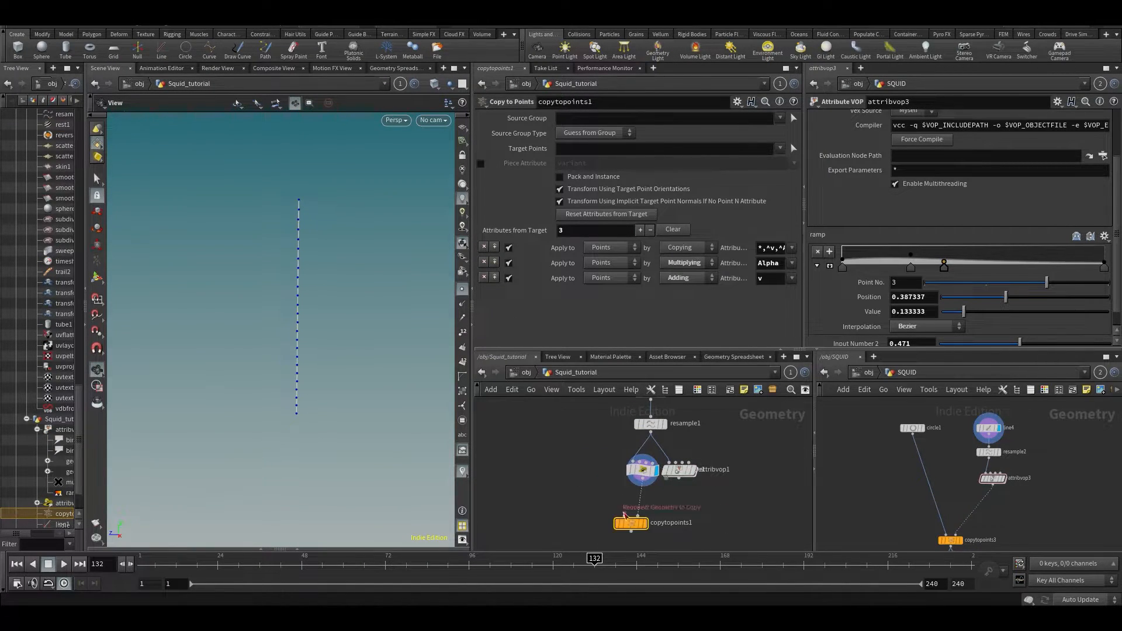
# - Add a Circle node, circle1, to the network
pyautogui.press('Tab')
pyautogui.write('line')
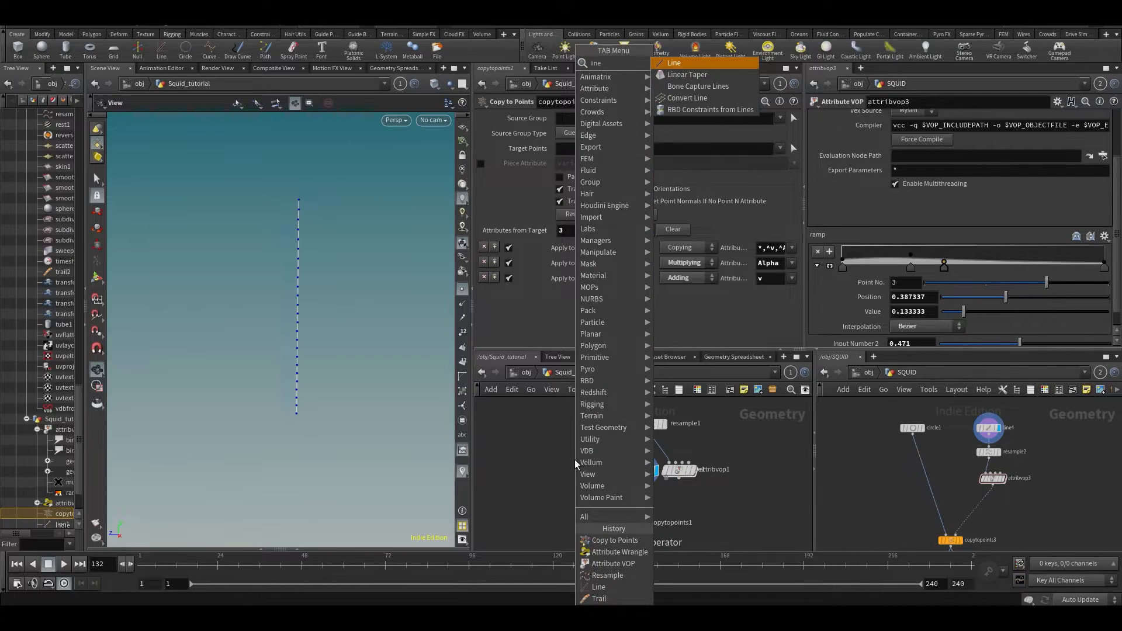
pyautogui.press('Return')
pyautogui.press('Tab')
pyautogui.write('circle')
pyautogui.press('Return')
pyautogui.click(575, 416)
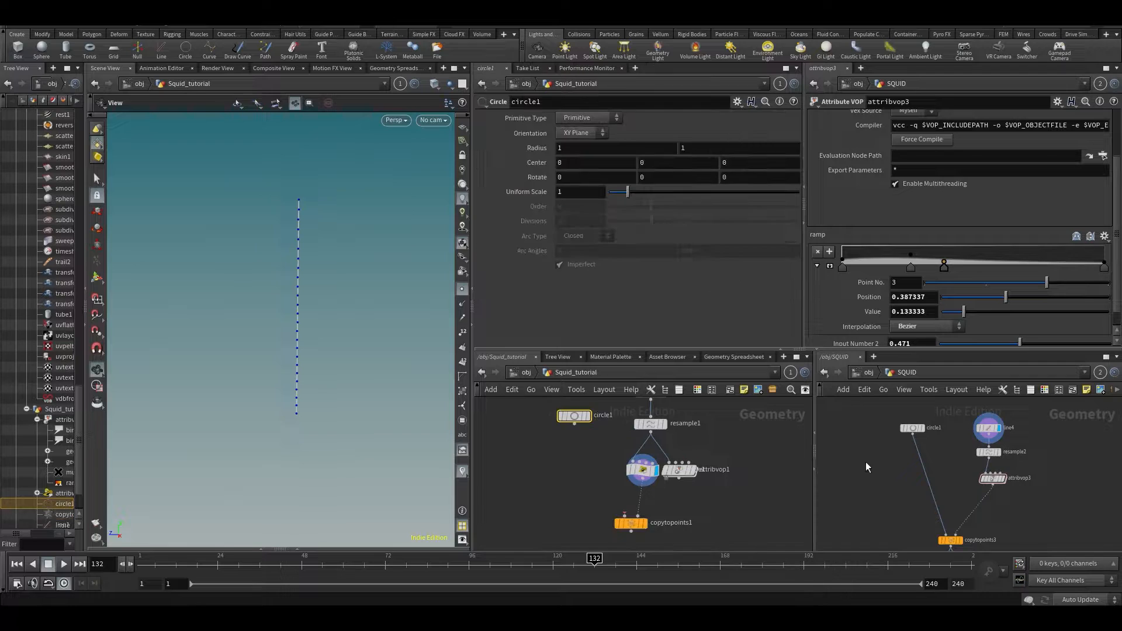
# - Compare with the reference circle, make circle1 a polygon, and display it
pyautogui.click(921, 441)
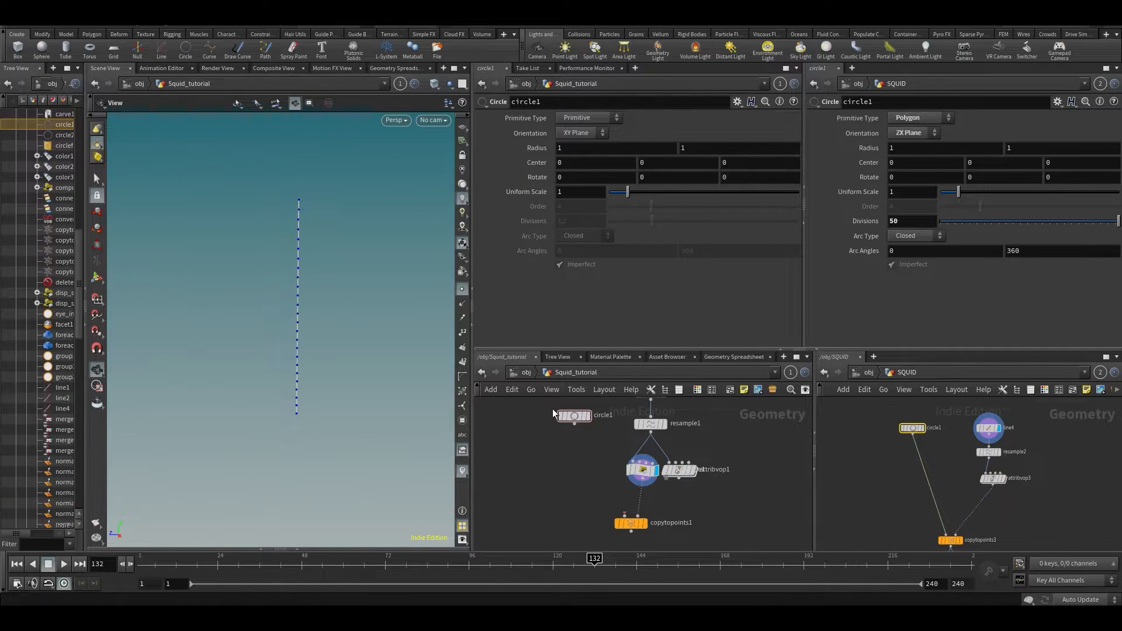
pyautogui.click(587, 117)
pyautogui.click(581, 132)
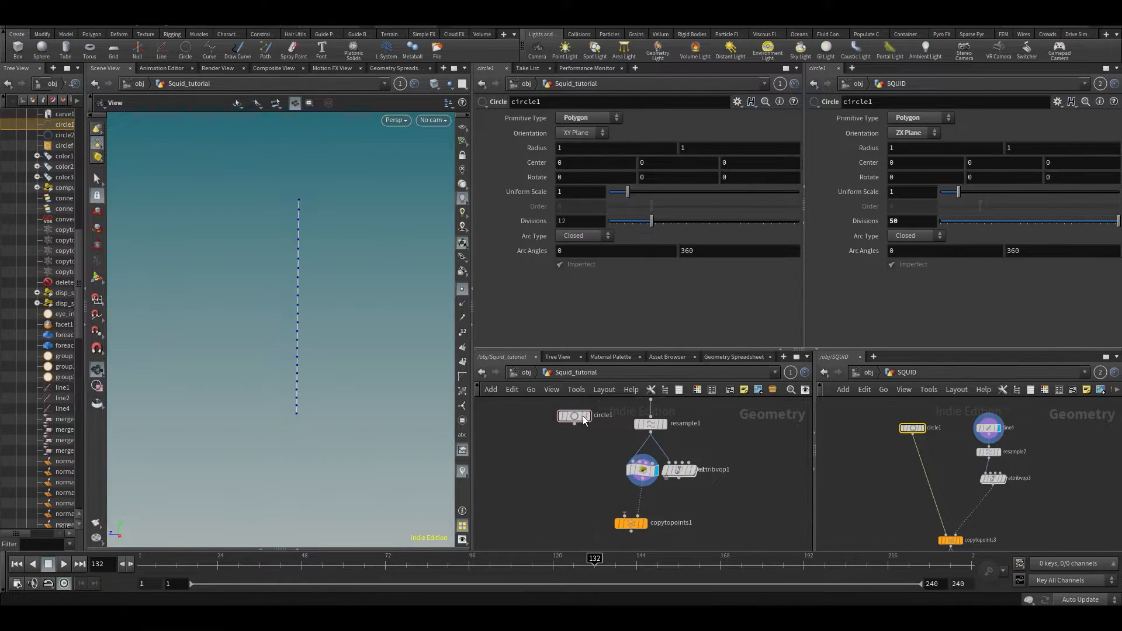
pyautogui.click(585, 415)
pyautogui.moveTo(275, 288); pyautogui.dragTo(349, 286)
pyautogui.scroll(-5, 230, 286)
# - Try a smooth primitive on circle1, then return it to a 12-sided polygon
pyautogui.click(583, 133)
pyautogui.click(576, 116)
pyautogui.click(580, 128)
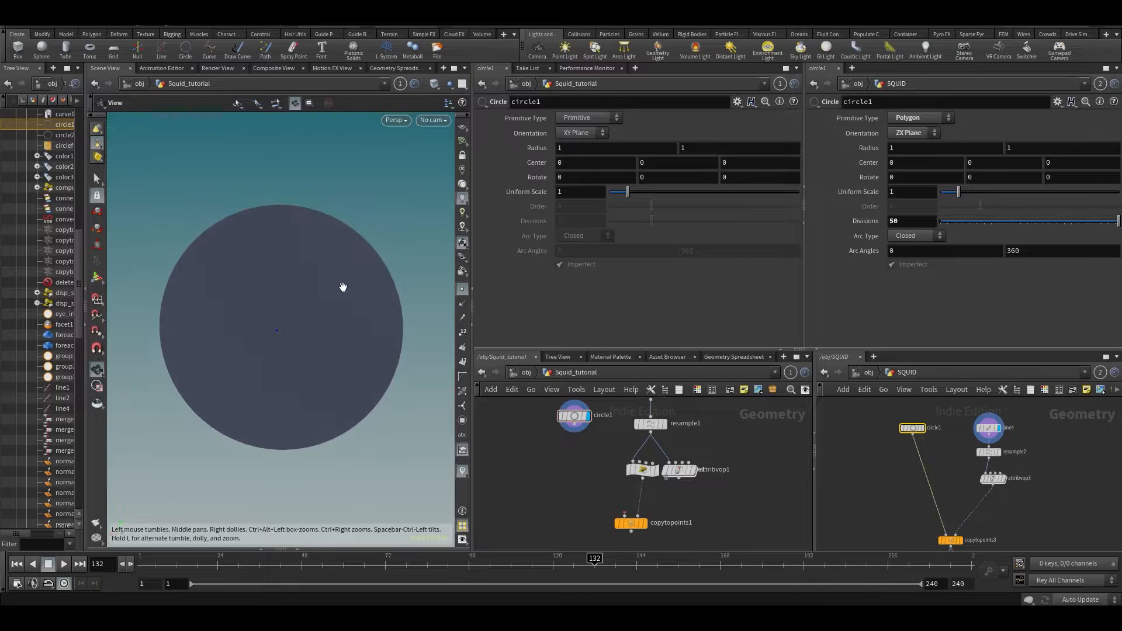
pyautogui.moveTo(273, 336); pyautogui.dragTo(268, 293)
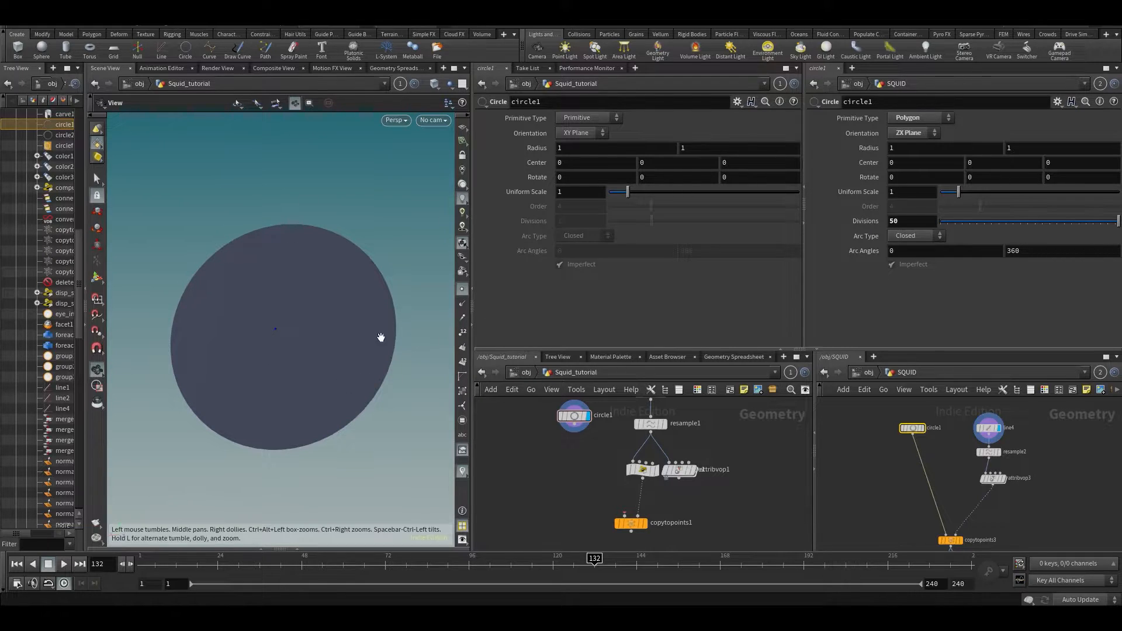
pyautogui.moveTo(382, 328); pyautogui.dragTo(386, 341)
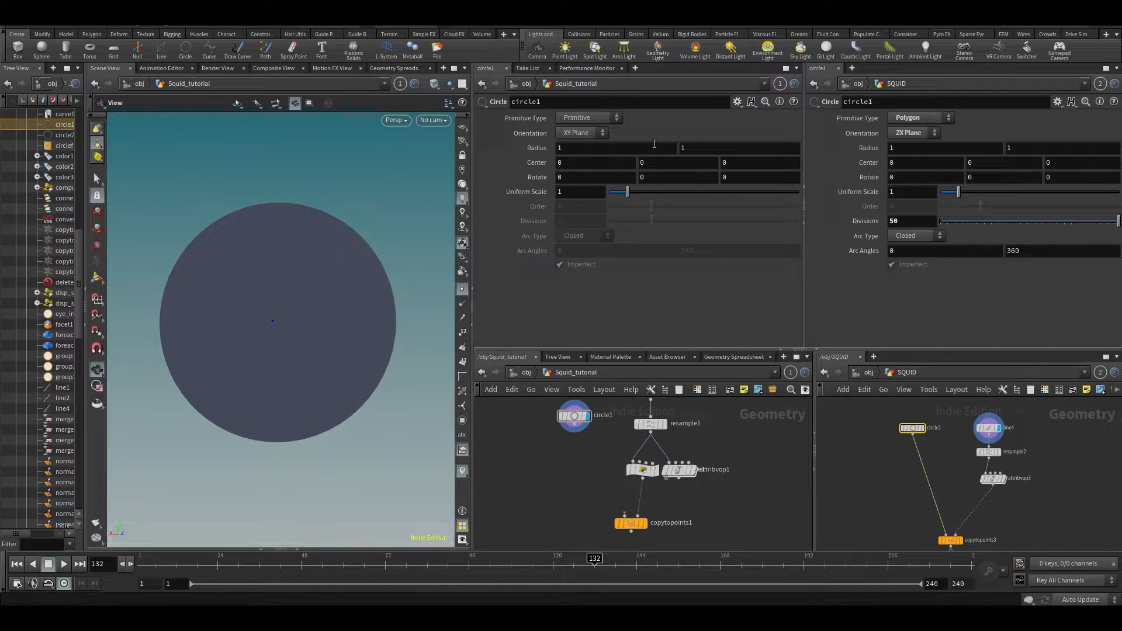
pyautogui.click(582, 118)
pyautogui.click(577, 138)
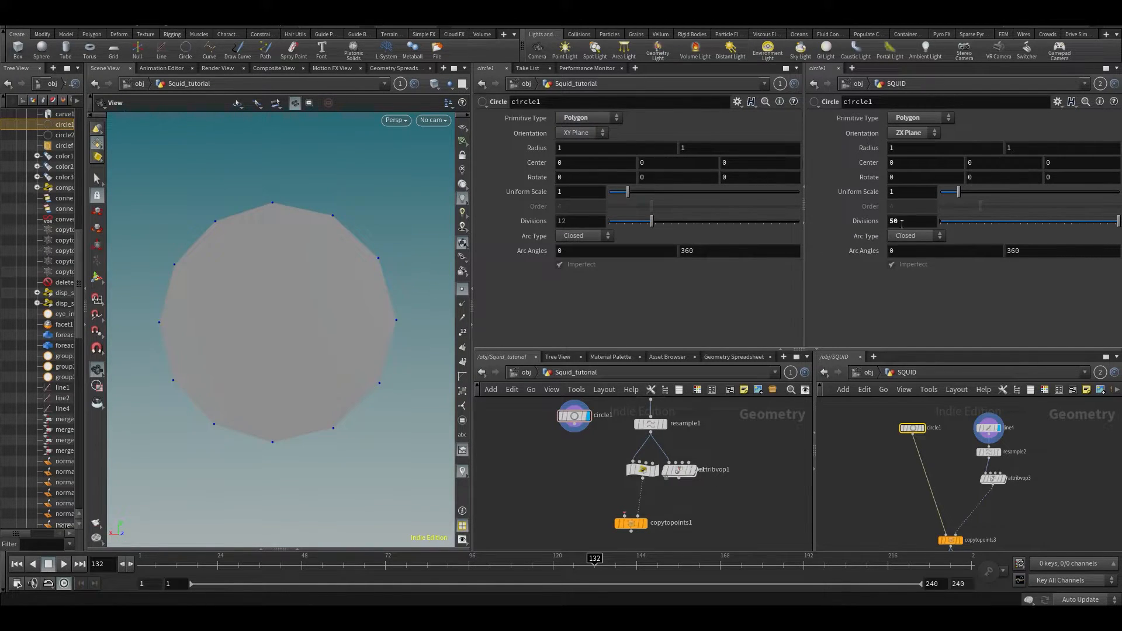
# - Give circle1 50 divisions and lay it flat on the ZX plane
pyautogui.doubleClick(572, 221)
pyautogui.write('50')
pyautogui.press('Return')
pyautogui.moveTo(230, 321); pyautogui.dragTo(240, 328)
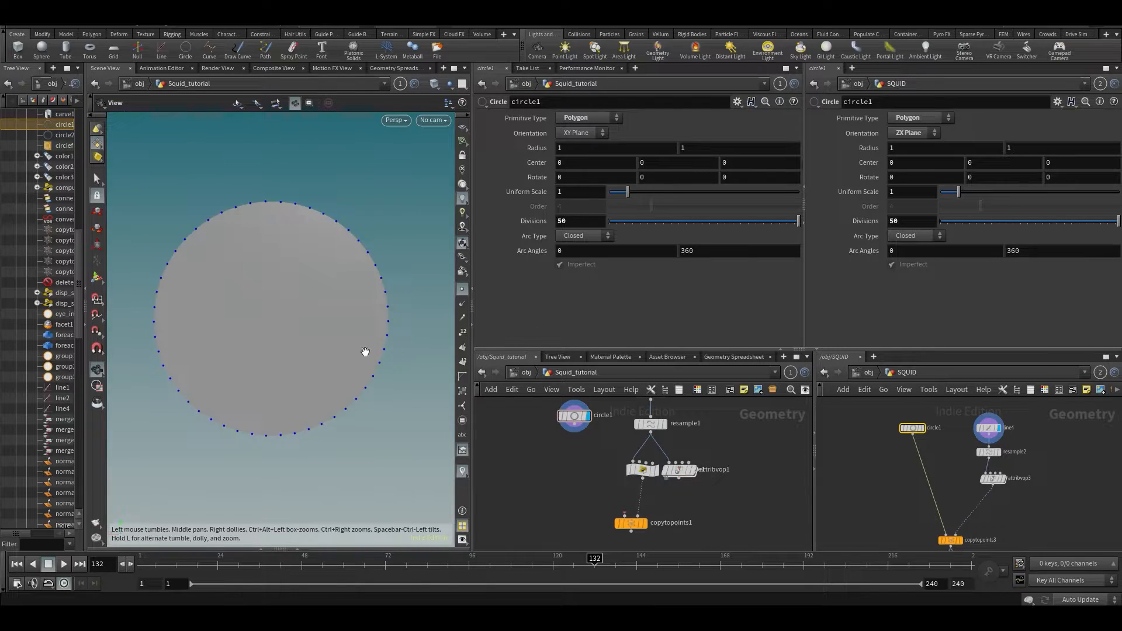
pyautogui.moveTo(312, 337)
pyautogui.mouseDown(button='middle')
pyautogui.moveTo(369, 328)
pyautogui.moveTo(315, 329)
pyautogui.mouseUp(button='middle')
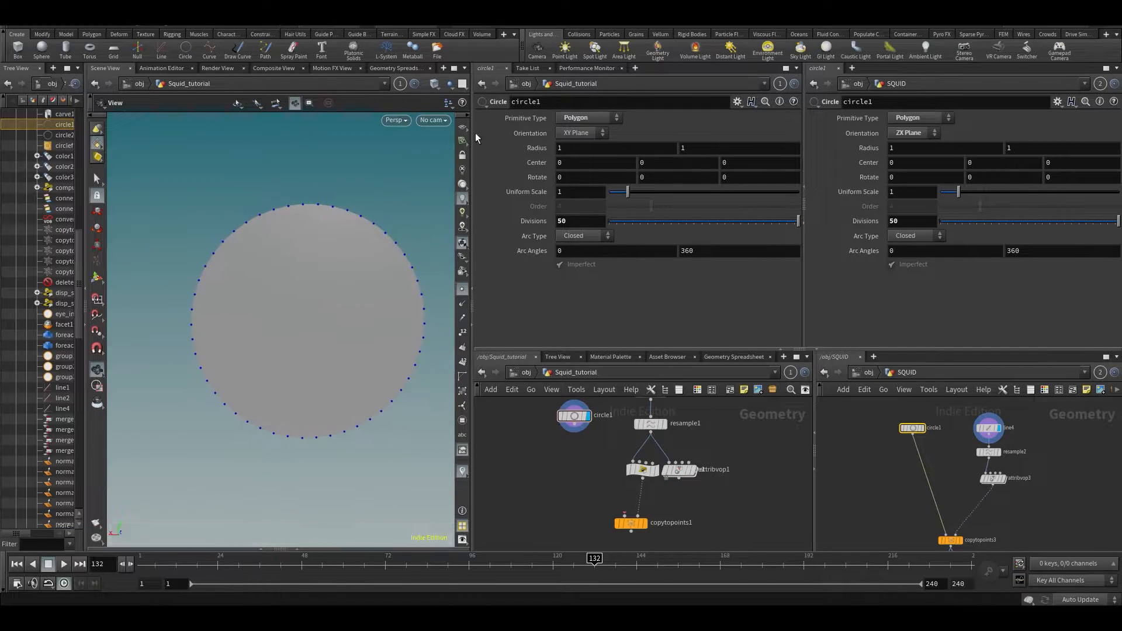
pyautogui.click(576, 133)
pyautogui.click(572, 167)
pyautogui.moveTo(373, 319)
pyautogui.mouseDown()
pyautogui.moveTo(360, 353)
pyautogui.moveTo(364, 336)
pyautogui.mouseUp()
# - Wire circle1 into copytopoints1's first input and display the resulting cone of rings
pyautogui.moveTo(629, 522); pyautogui.dragTo(617, 517)
pyautogui.click(612, 511)
pyautogui.click(574, 425)
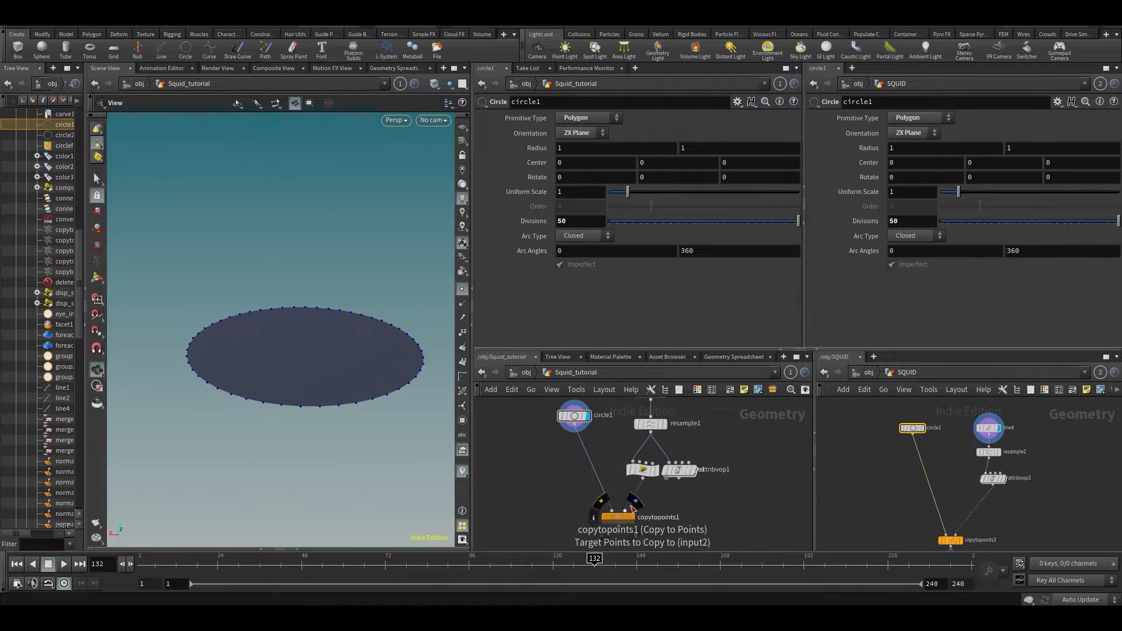
pyautogui.click(630, 518)
pyautogui.click(614, 519)
pyautogui.moveTo(417, 311); pyautogui.dragTo(354, 305)
pyautogui.scroll(5, 210, 264)
pyautogui.moveTo(304, 327); pyautogui.dragTo(234, 328, button='middle')
pyautogui.moveTo(235, 330); pyautogui.dragTo(333, 326)
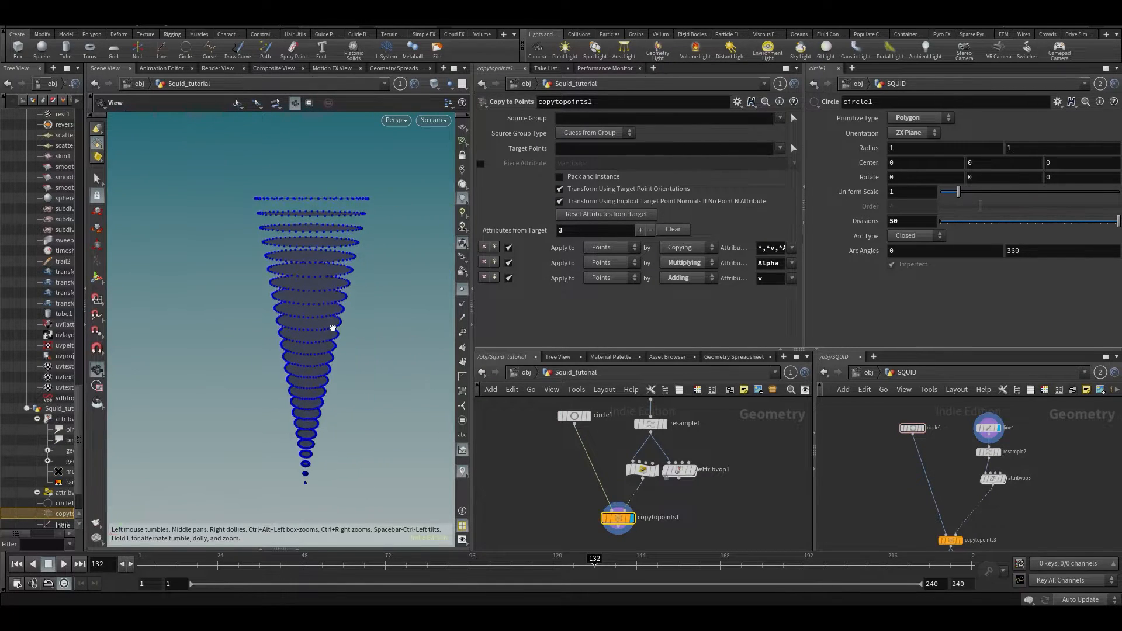
# - Link the viewport to the SQUID network and display the reference teardrop of rings
pyautogui.moveTo(925, 533); pyautogui.dragTo(902, 496, button='middle')
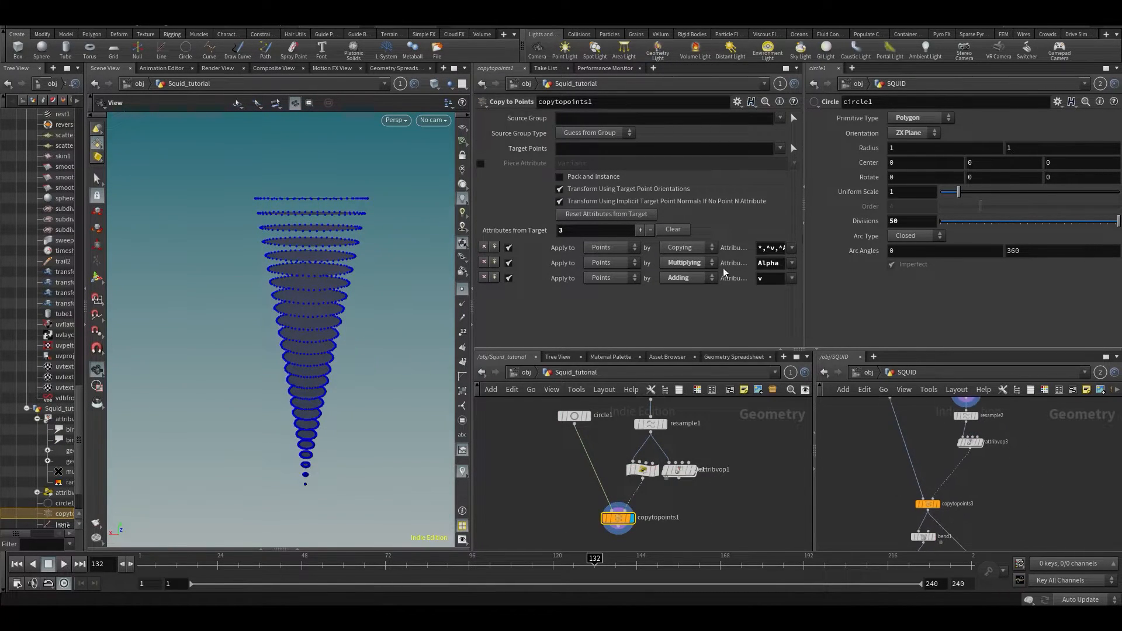
pyautogui.click(400, 83)
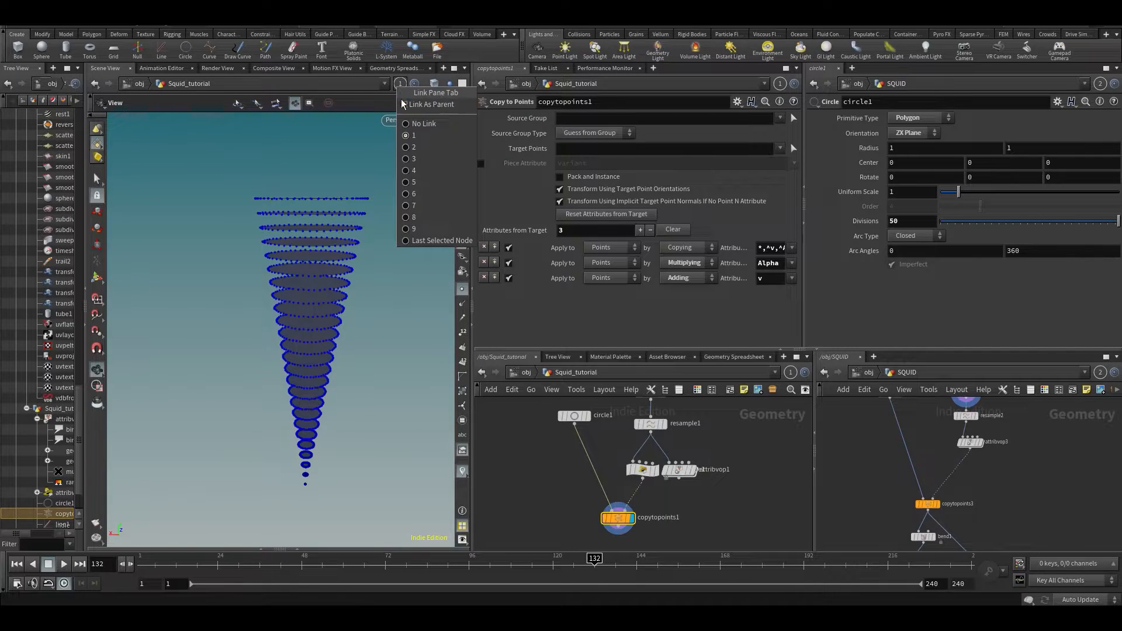
pyautogui.click(403, 152)
pyautogui.click(936, 503)
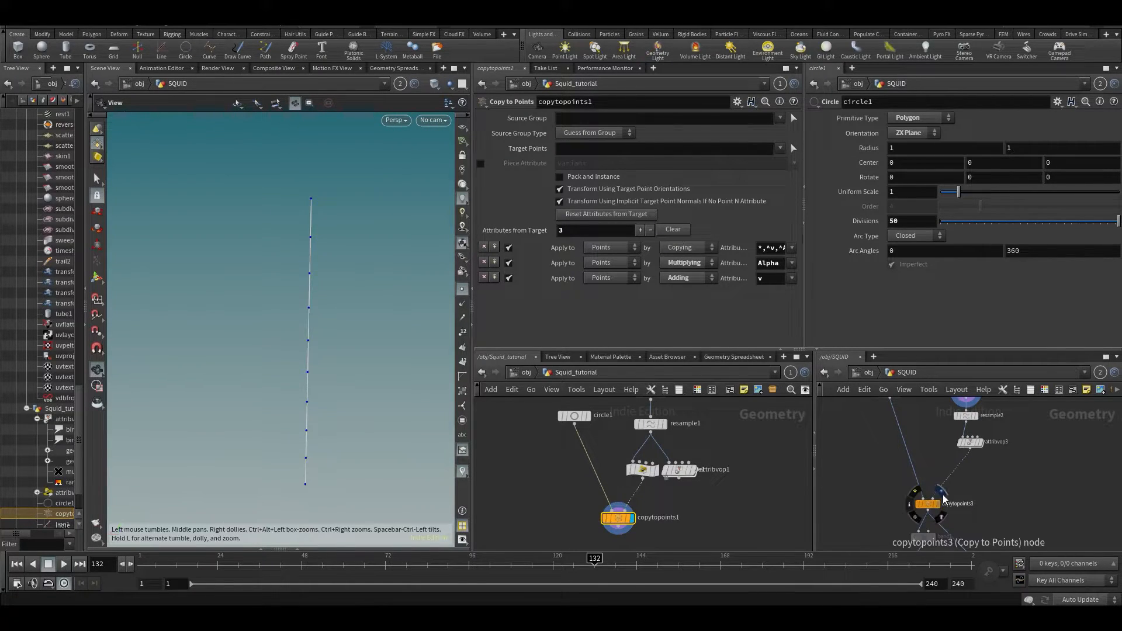
pyautogui.moveTo(328, 339); pyautogui.dragTo(334, 331)
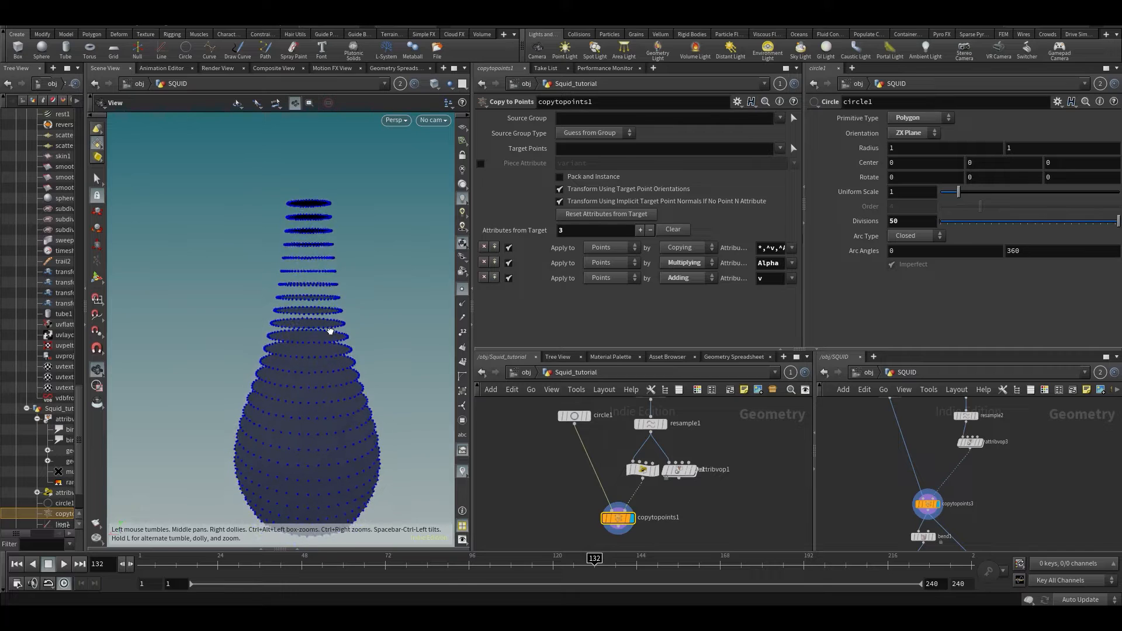
# - Reshape attribwrangle1's Myramp: drop the last point to zero and make the first point Bezier
pyautogui.click(970, 444)
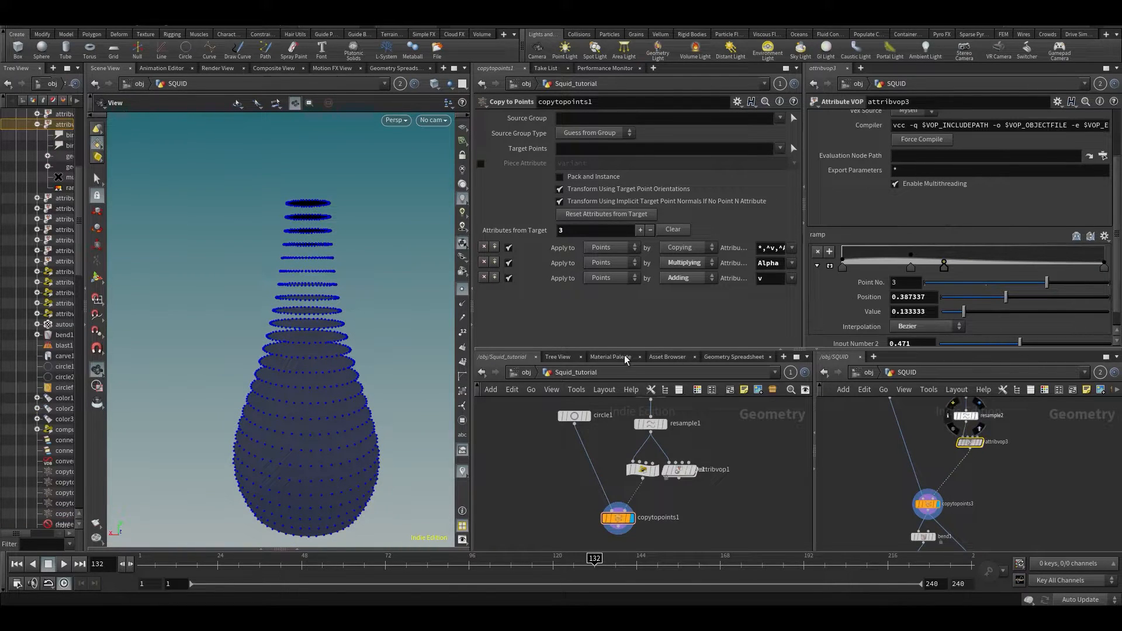
pyautogui.click(643, 470)
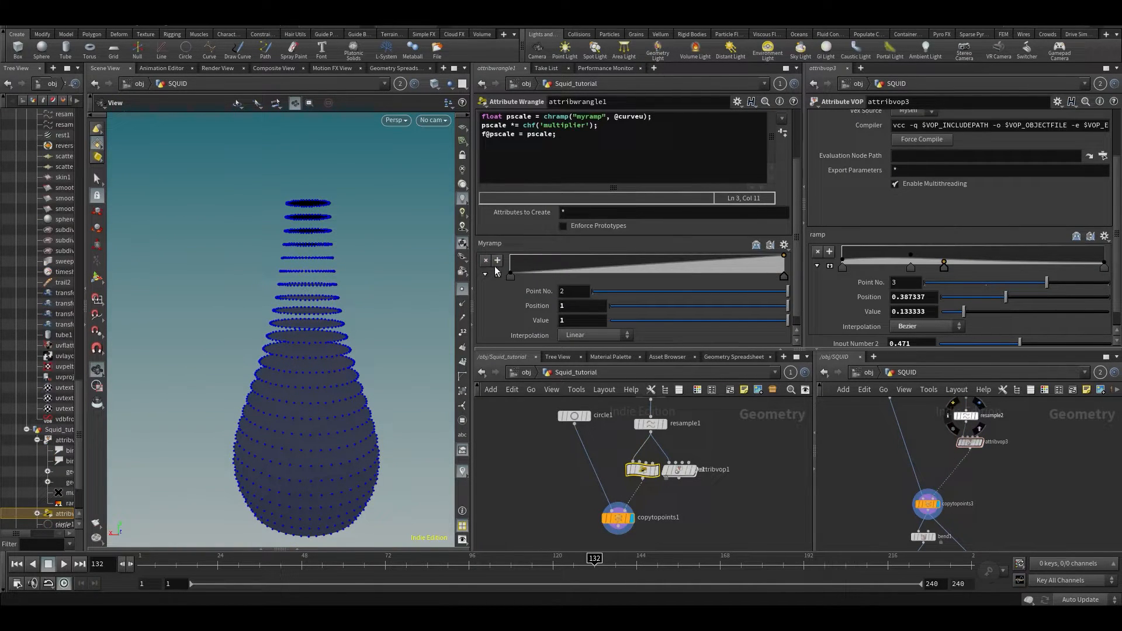
pyautogui.click(556, 261)
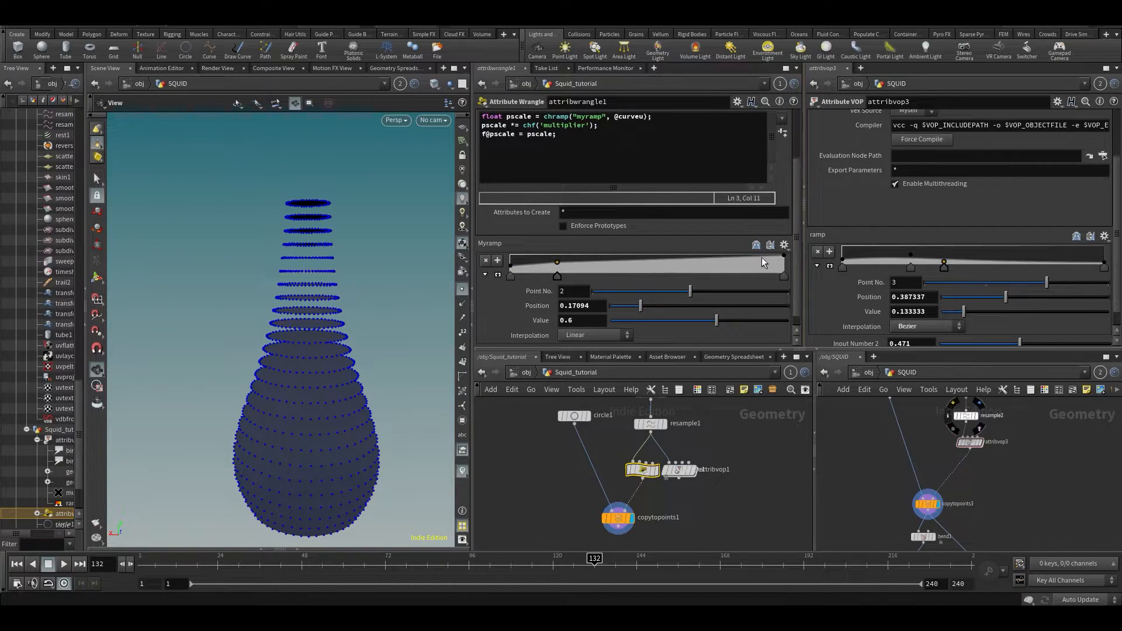
pyautogui.moveTo(784, 258); pyautogui.dragTo(794, 285)
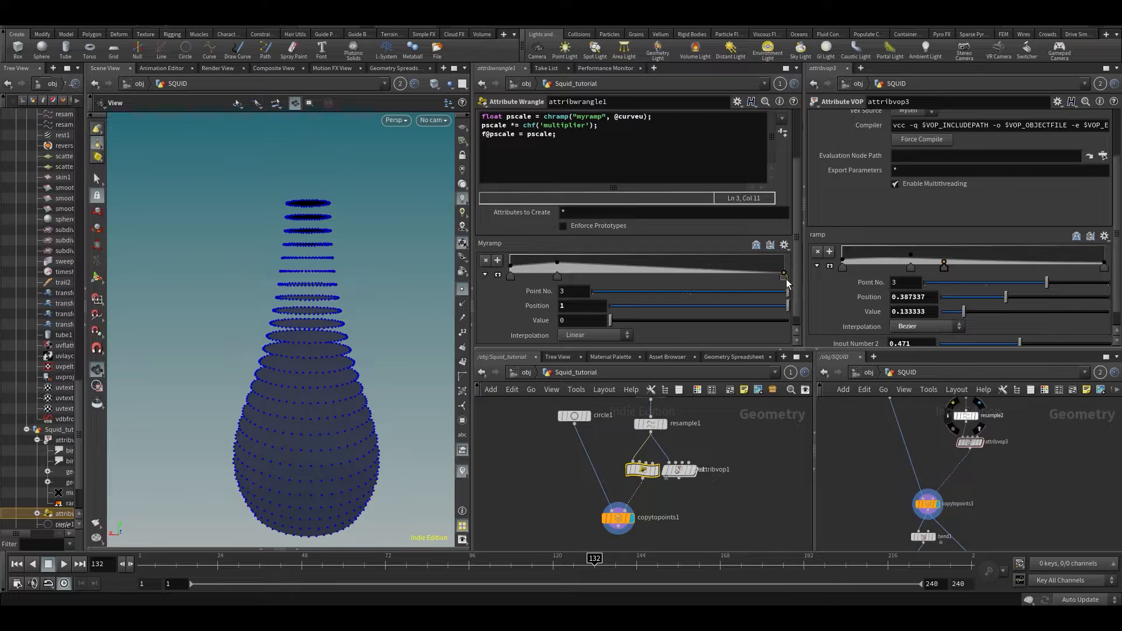
pyautogui.click(558, 277)
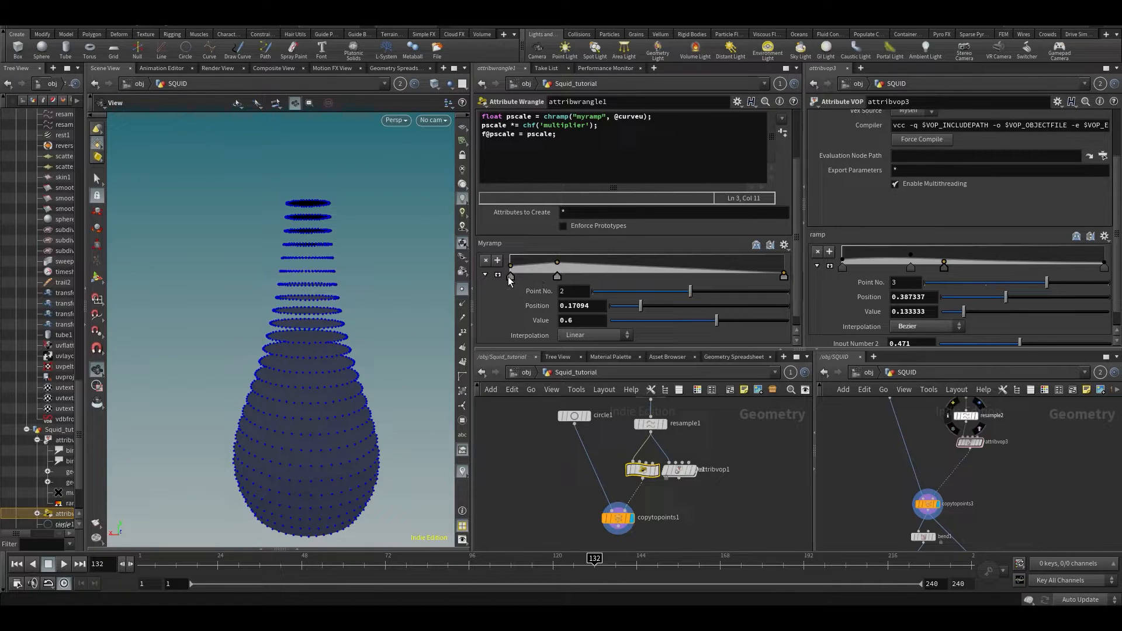
pyautogui.rightClick(509, 278)
pyautogui.moveTo(585, 278)
pyautogui.click(677, 321)
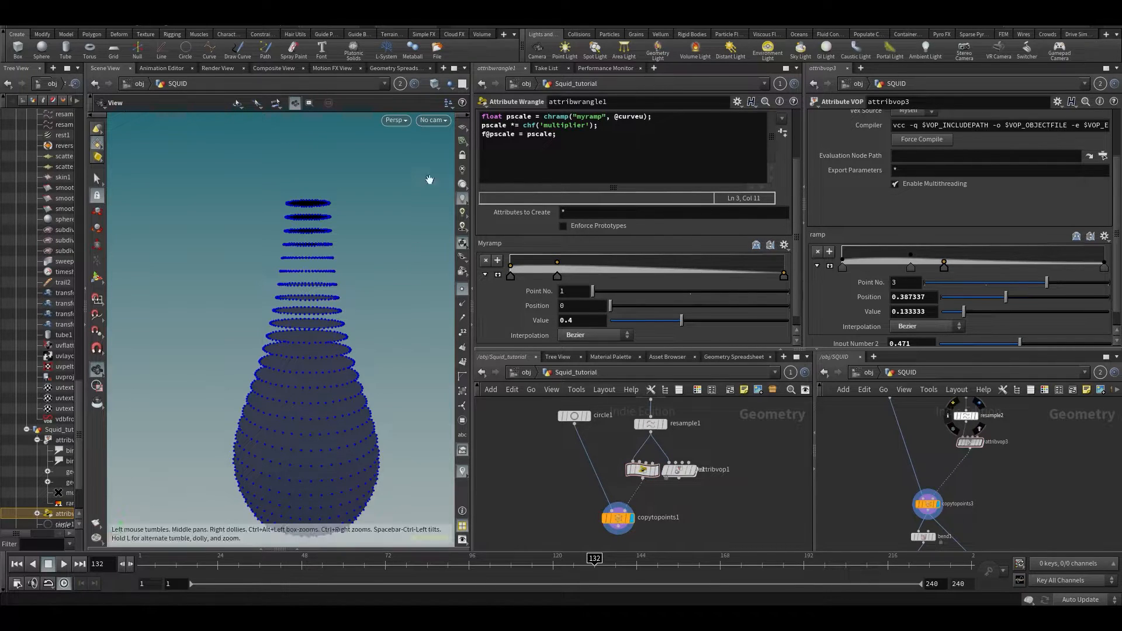
# - Link the viewport to Squid_tutorial, set Multiplier to 0.392, add a ramp point near 0.28, and display the wrangle
pyautogui.click(400, 83)
pyautogui.click(411, 141)
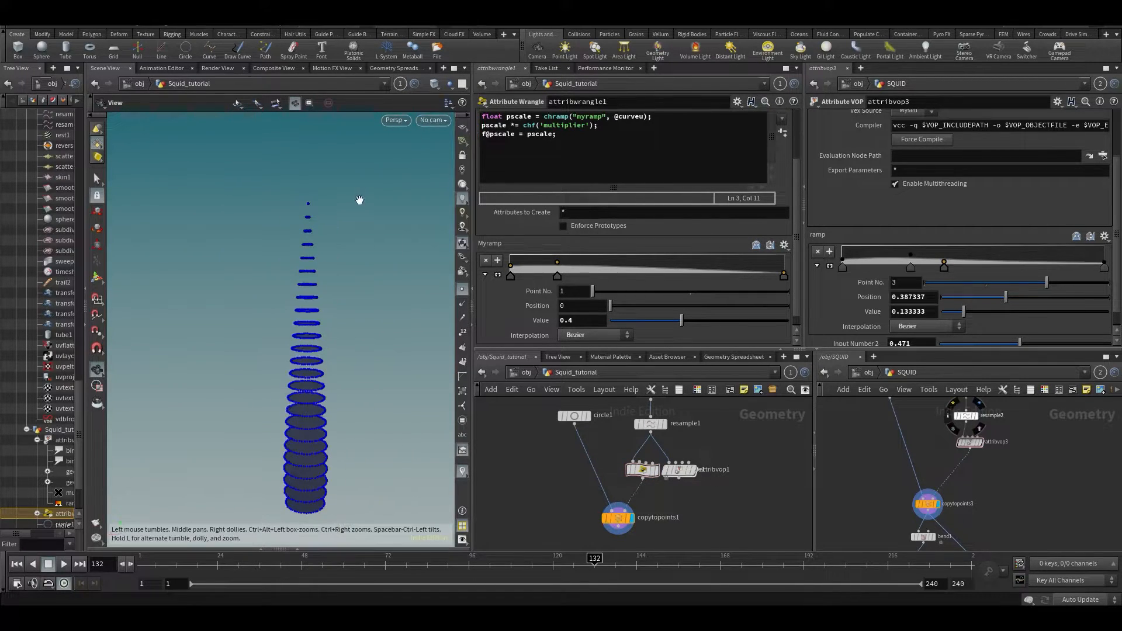
pyautogui.scroll(-1, 640, 311)
pyautogui.moveTo(634, 336); pyautogui.dragTo(680, 339)
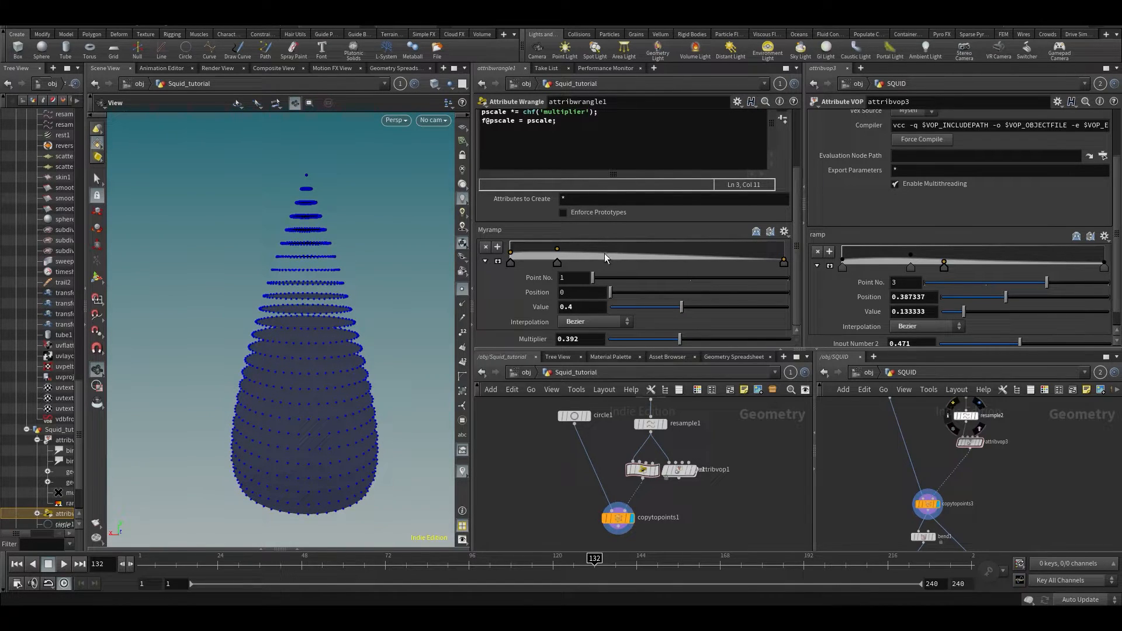
pyautogui.moveTo(595, 254); pyautogui.dragTo(588, 255)
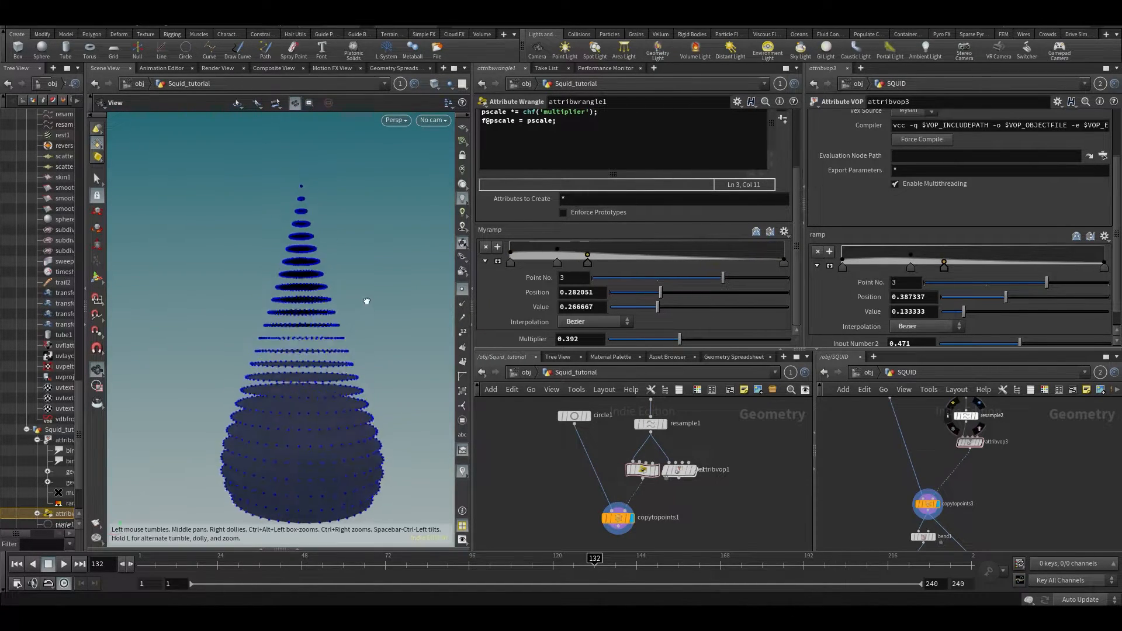
pyautogui.moveTo(564, 443); pyautogui.dragTo(564, 452, button='middle')
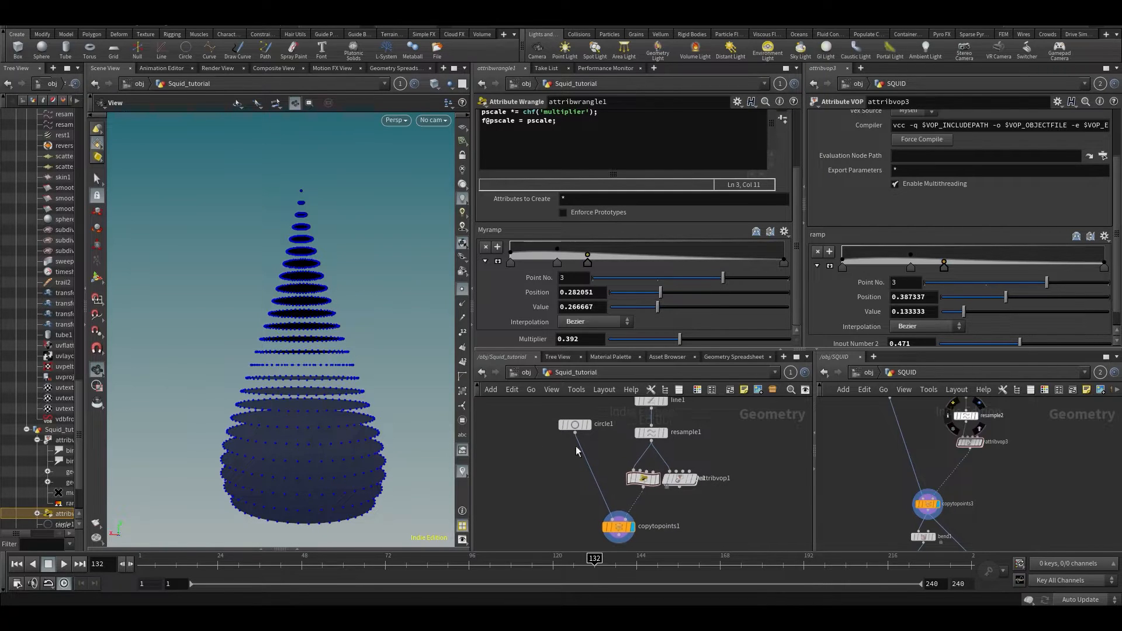
pyautogui.click(646, 475)
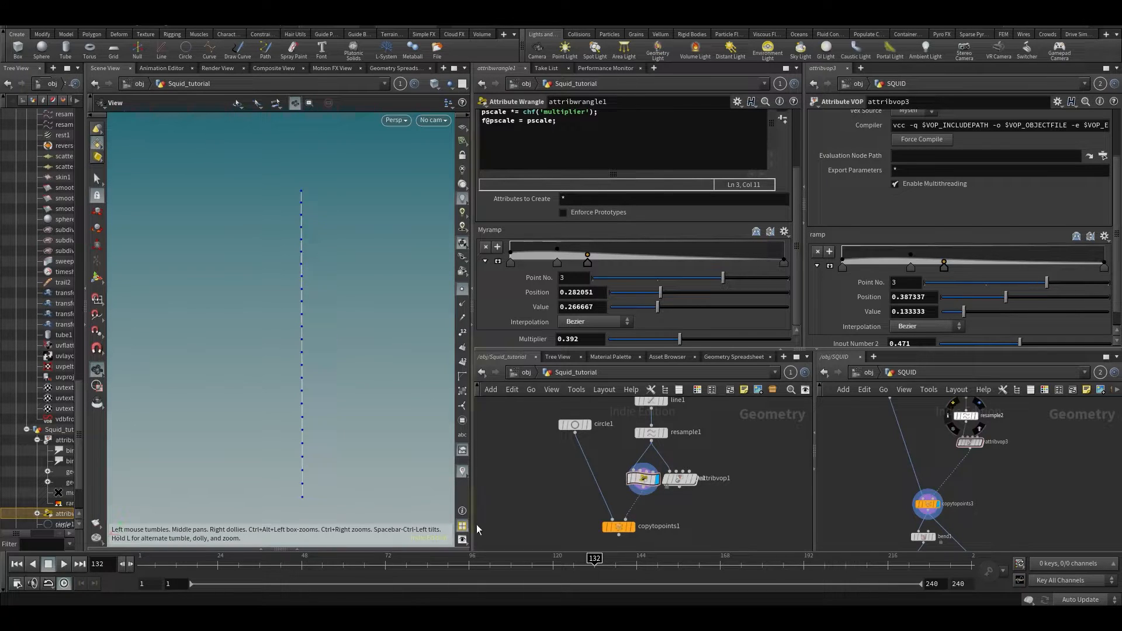
# - Add a Marker scene visualizer showing the pscale attribute on the points
pyautogui.moveTo(206, 353); pyautogui.dragTo(203, 340, button='middle')
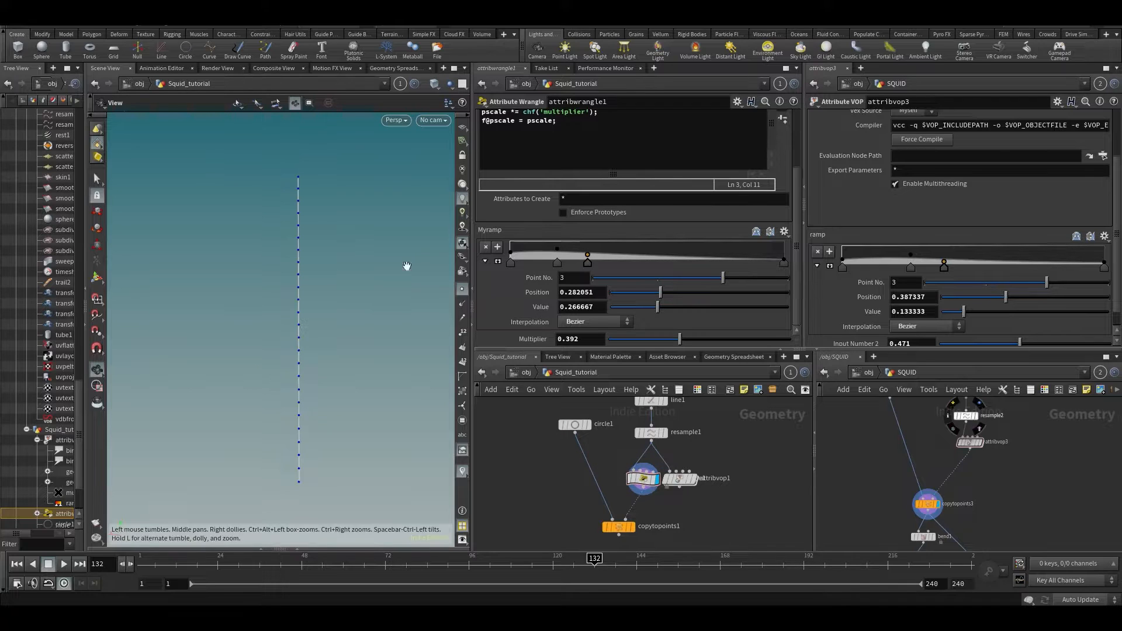
pyautogui.moveTo(307, 350); pyautogui.dragTo(272, 327, button='middle')
pyautogui.press('d')
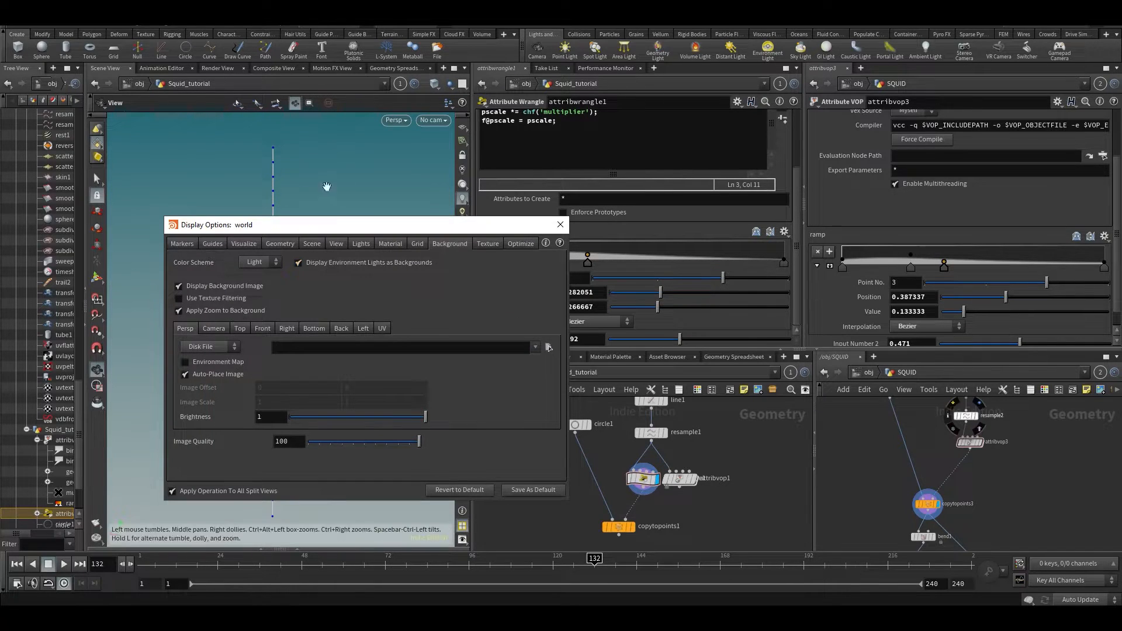
pyautogui.click(260, 243)
pyautogui.click(540, 389)
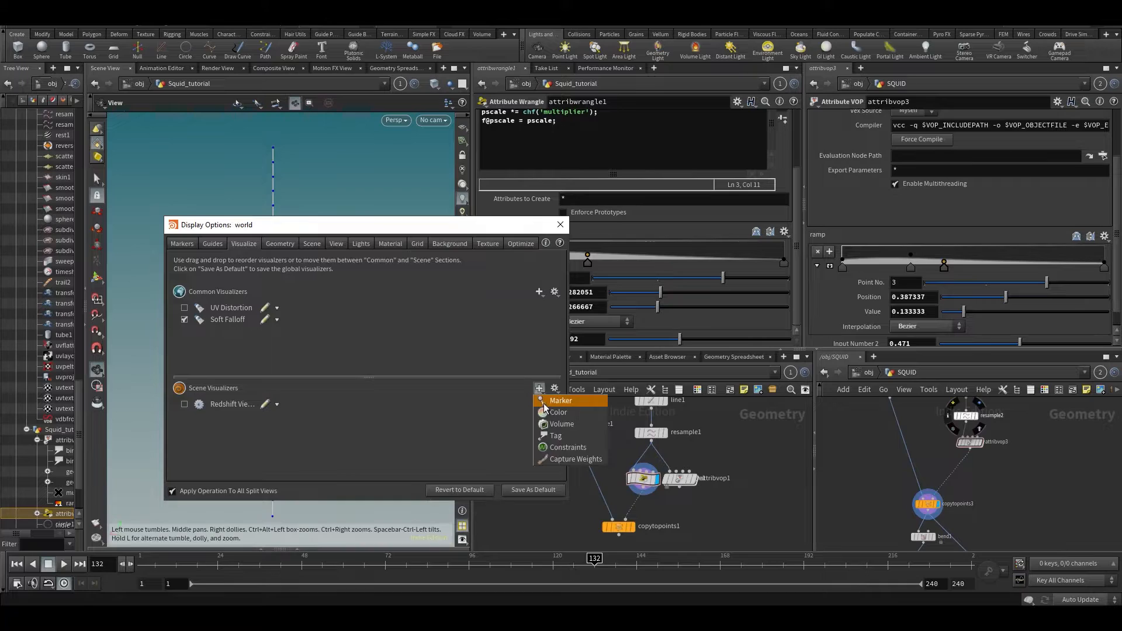
pyautogui.click(560, 401)
pyautogui.click(491, 397)
pyautogui.write('cale')
pyautogui.press('Return')
pyautogui.click(685, 241)
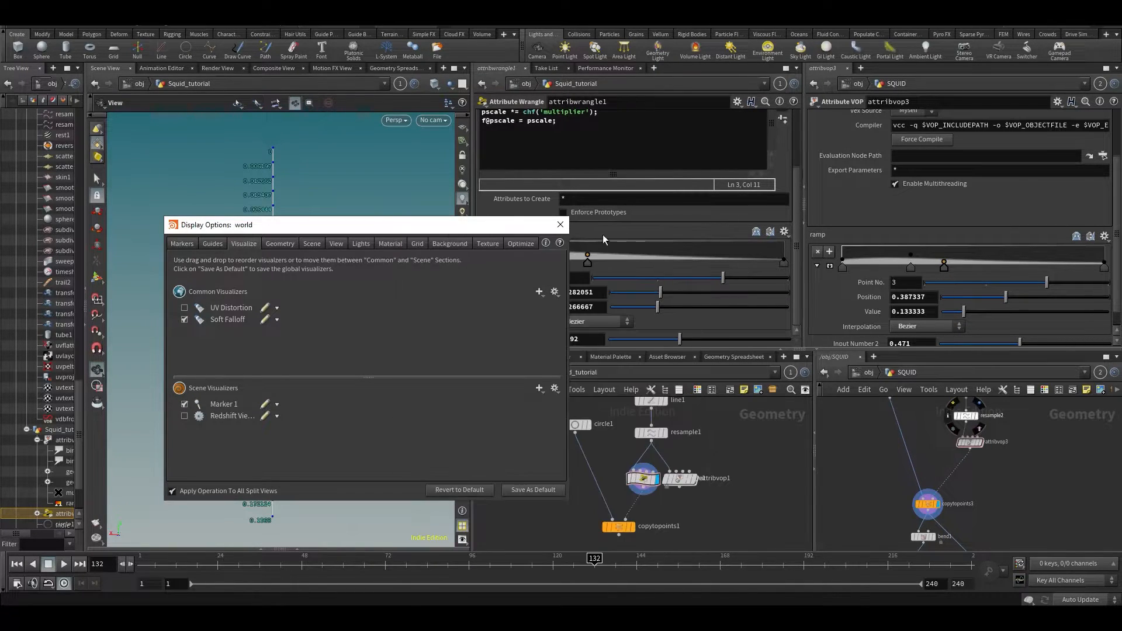
pyautogui.click(560, 225)
# - Check the pscale values in the Geometry Spreadsheet and on the labelled points
pyautogui.moveTo(298, 383); pyautogui.dragTo(293, 363, button='middle')
pyautogui.scroll(2, 285, 397)
pyautogui.moveTo(286, 427); pyautogui.dragTo(290, 396, button='middle')
pyautogui.click(397, 68)
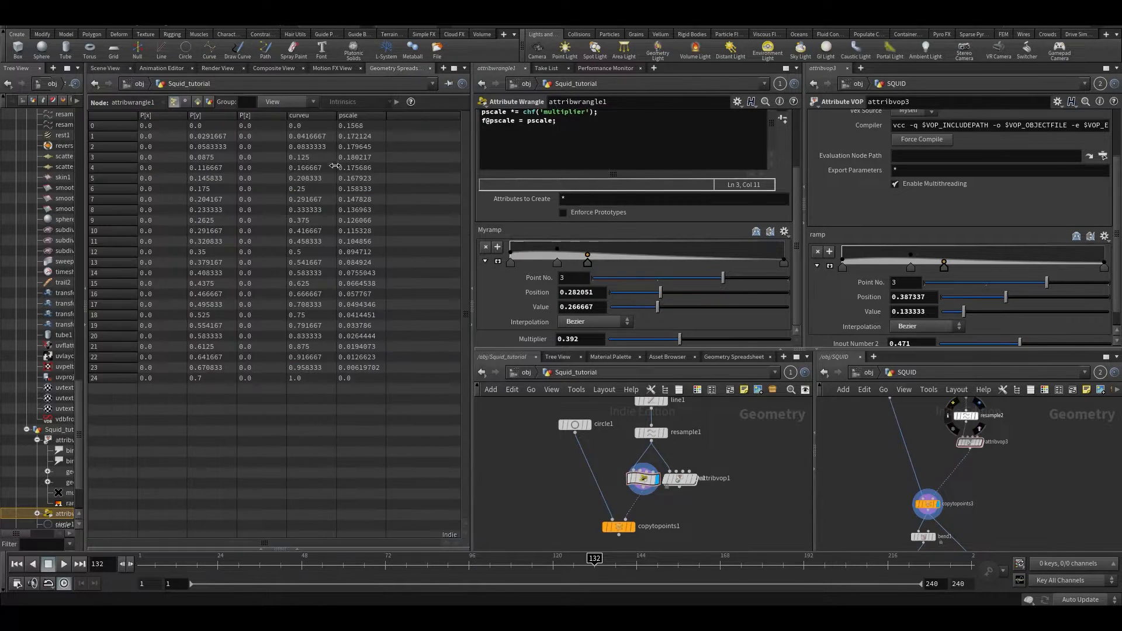
pyautogui.click(106, 69)
pyautogui.scroll(4, 285, 362)
pyautogui.moveTo(265, 432); pyautogui.dragTo(262, 428, button='middle')
pyautogui.scroll(2, 266, 377)
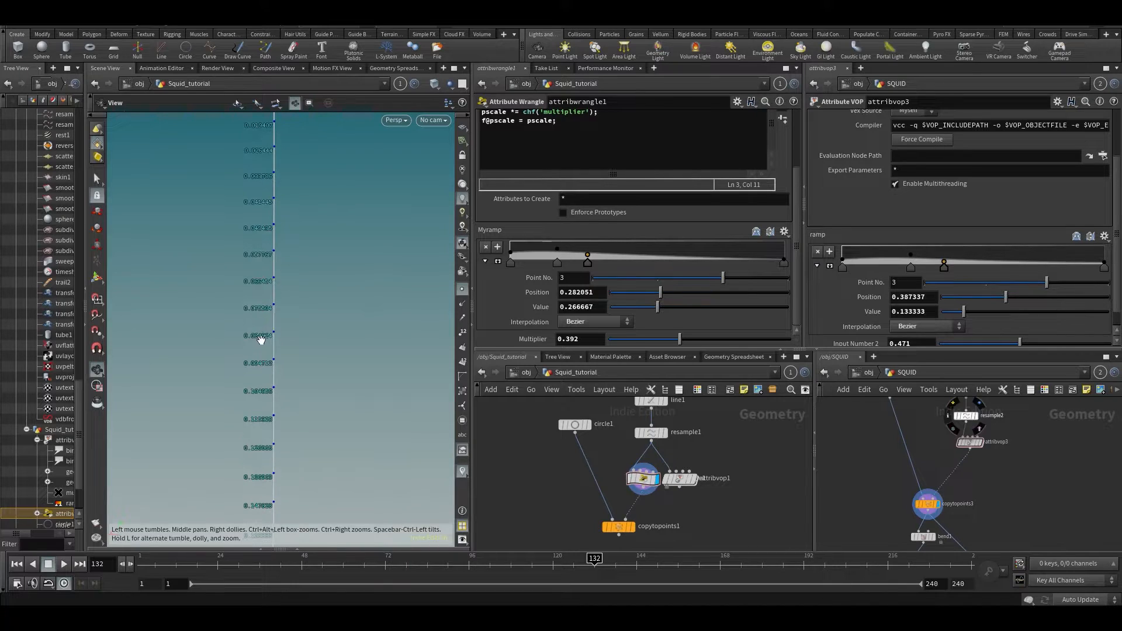
# - Display the circles copied onto the points to view the ring stack
pyautogui.click(631, 527)
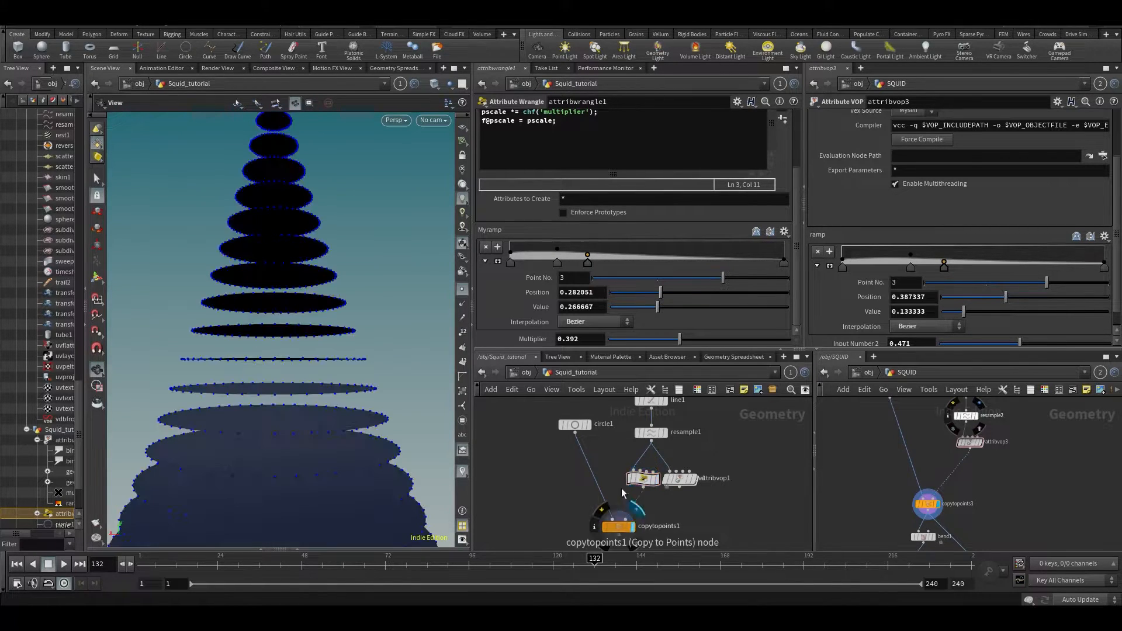
pyautogui.moveTo(195, 266); pyautogui.dragTo(138, 181, button='middle')
pyautogui.moveTo(266, 304); pyautogui.dragTo(323, 146, button='middle')
pyautogui.scroll(-2, 297, 218)
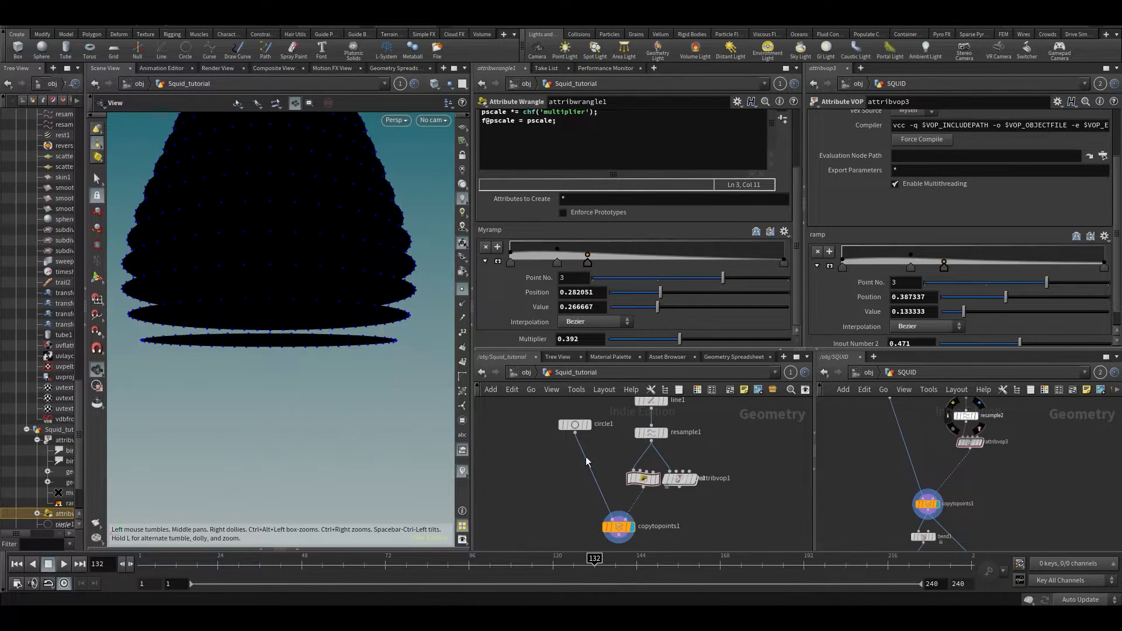
# - Show the wrangle's points again and switch off the pscale marker labels
pyautogui.click(656, 478)
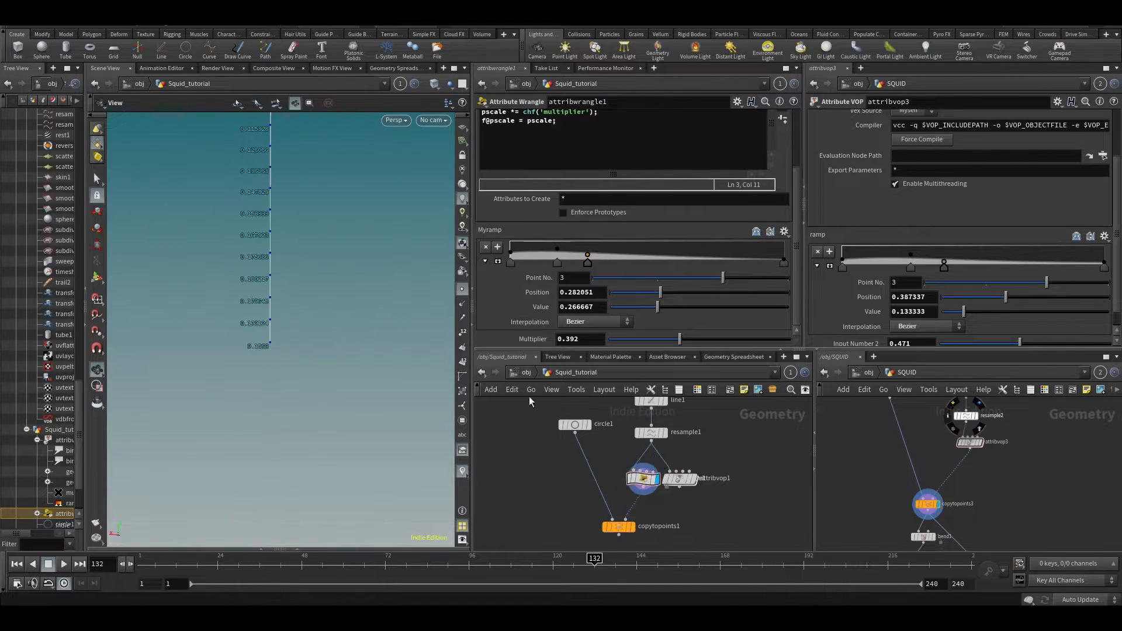
pyautogui.scroll(-5, 336, 281)
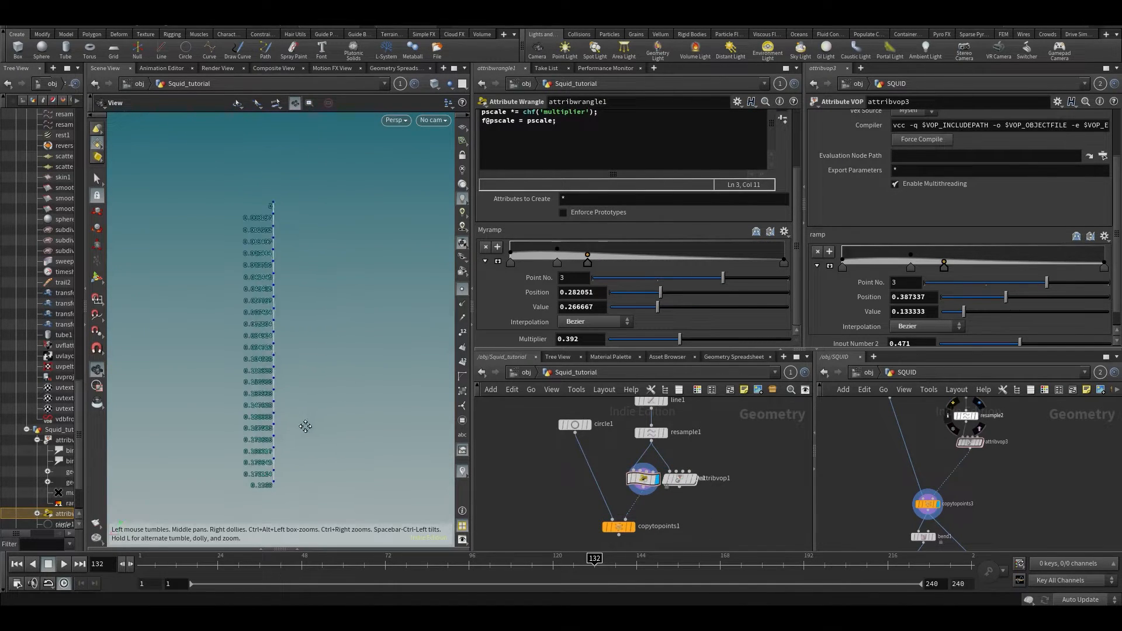
pyautogui.press('d')
pyautogui.click(185, 403)
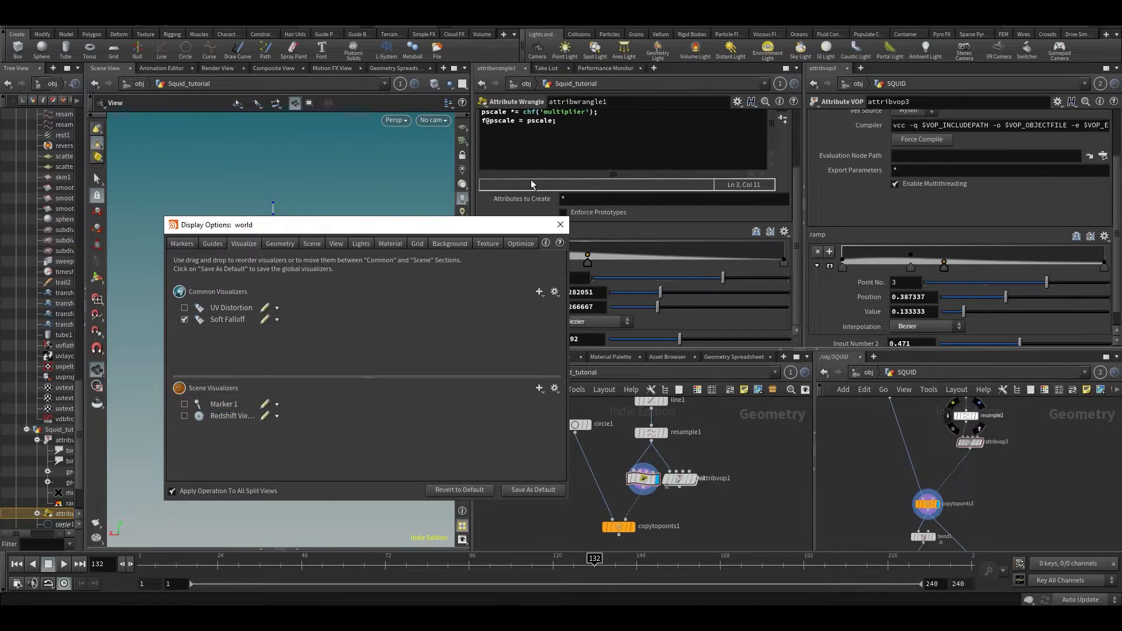
pyautogui.click(560, 225)
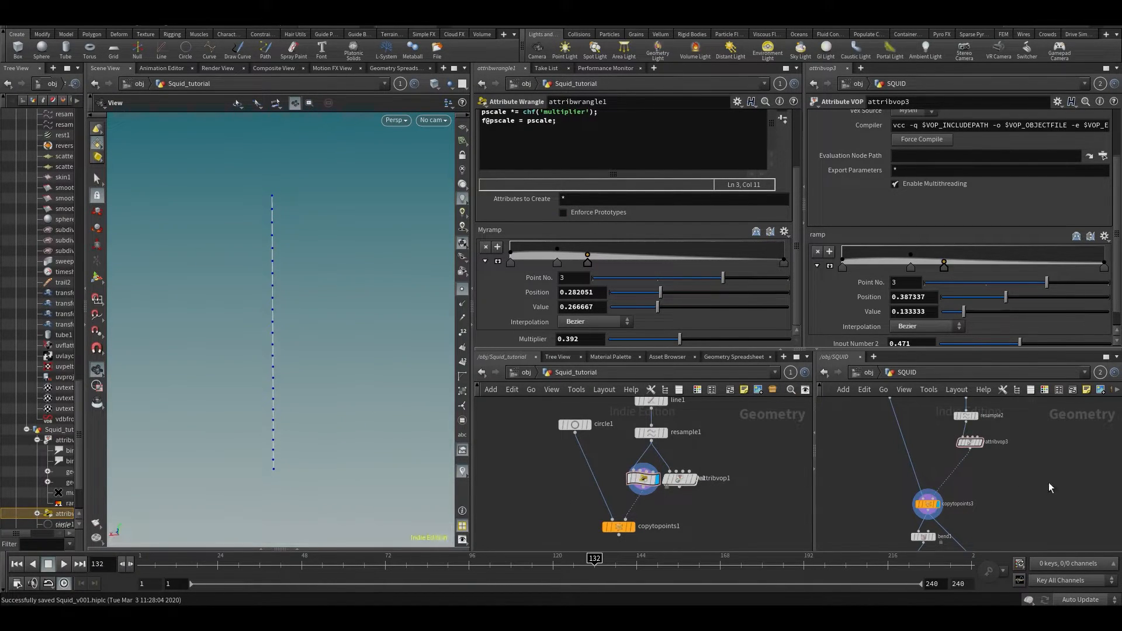
# - Select bend1 in the SQUID network and display copytopoints1's teardrop circles
pyautogui.moveTo(961, 556); pyautogui.dragTo(955, 464, button='middle')
pyautogui.scroll(2, 917, 447)
pyautogui.moveTo(929, 468); pyautogui.dragTo(929, 466)
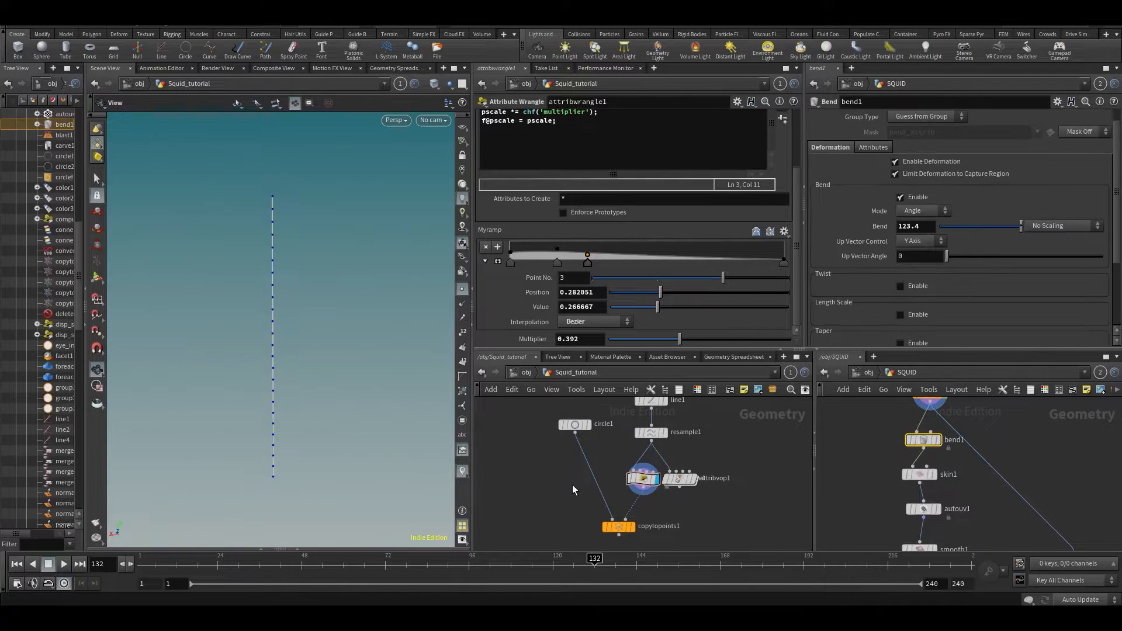
pyautogui.click(632, 527)
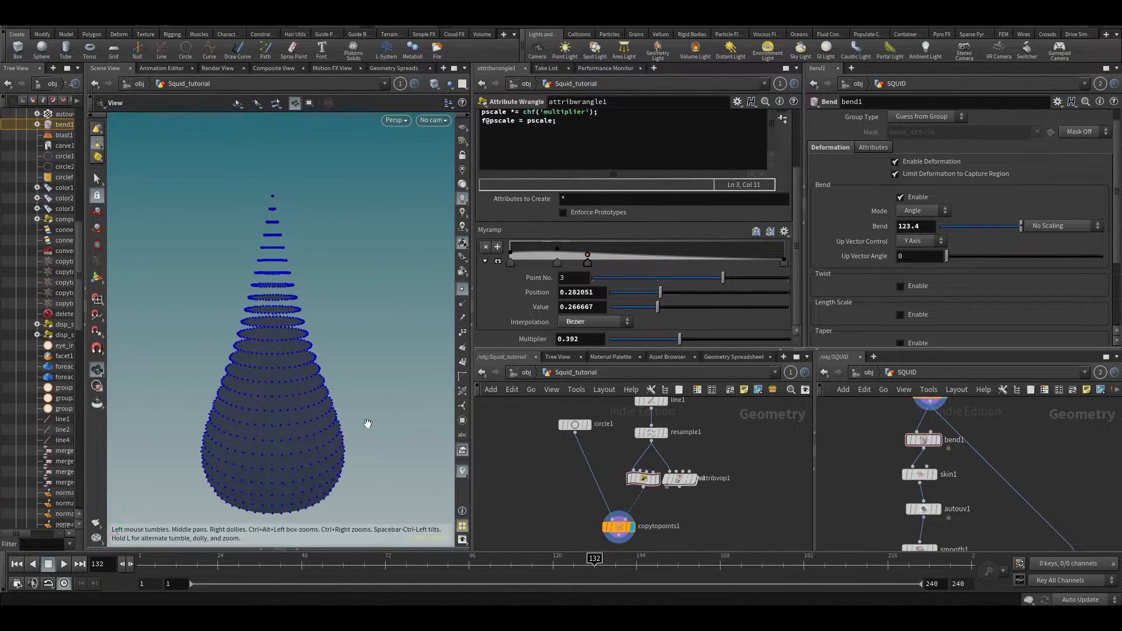
# - Add a Skin node (skin1) below copytopoints1
pyautogui.moveTo(612, 493); pyautogui.dragTo(604, 427, button='middle')
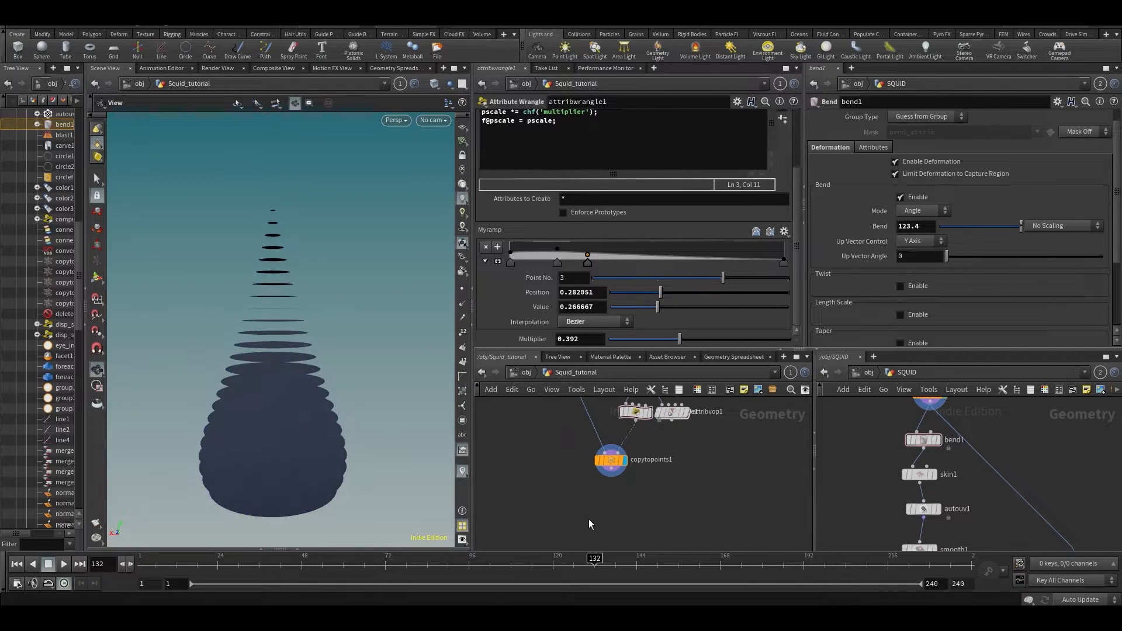
pyautogui.press('Tab')
pyautogui.write('s')
pyautogui.press('Return')
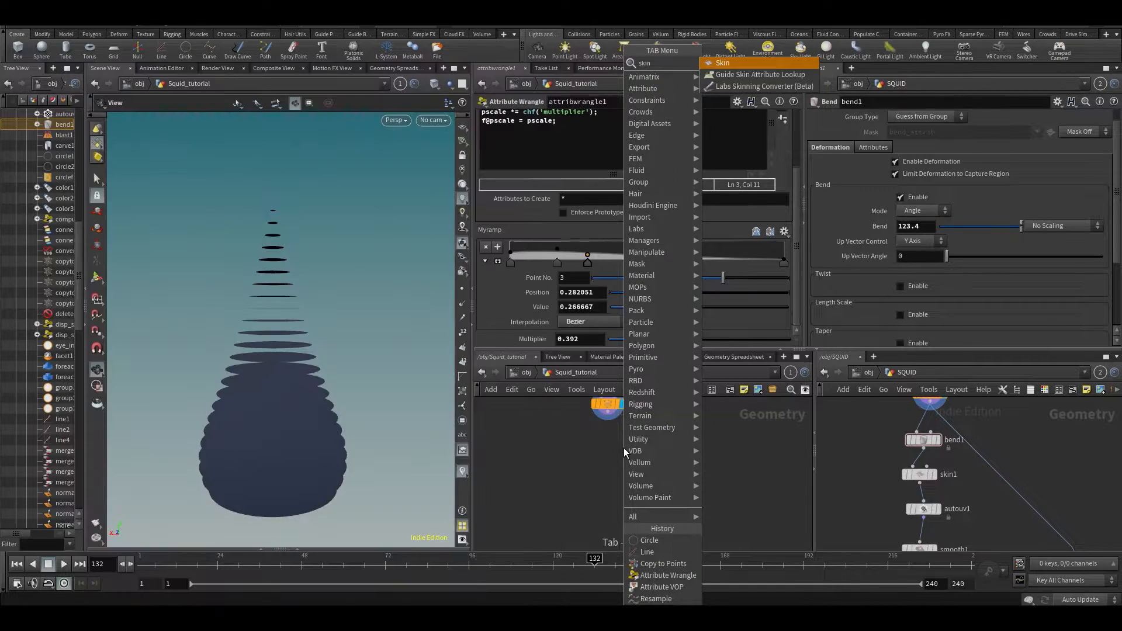
pyautogui.click(612, 470)
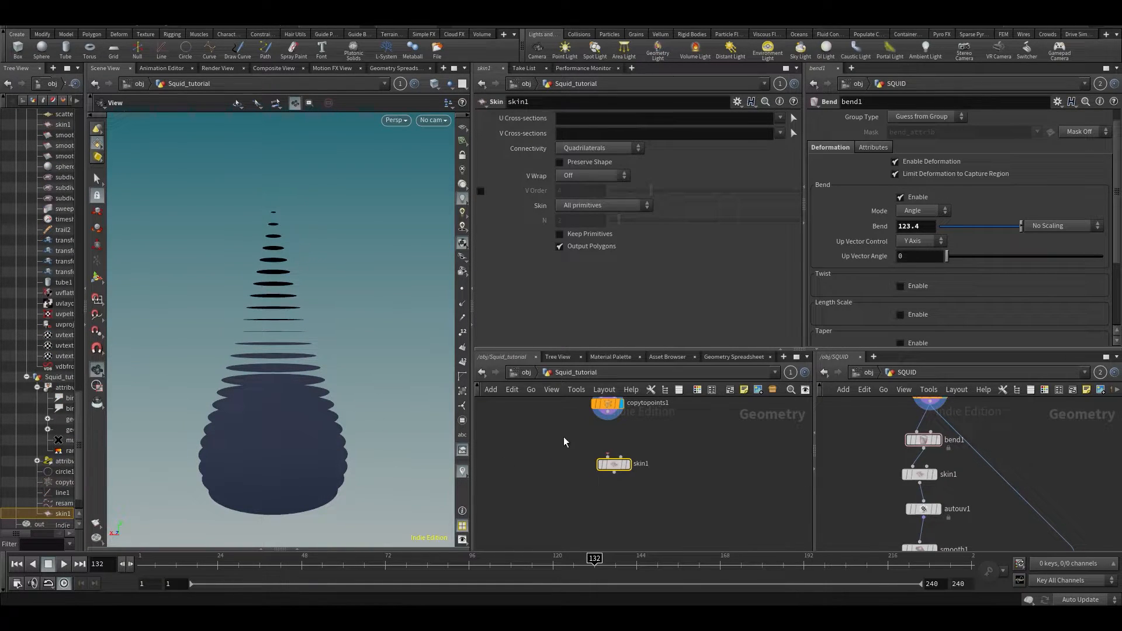
# - Wire the copied circles into skin1, display it, and inspect the teardrop in wireframe and shaded views
pyautogui.moveTo(608, 411); pyautogui.dragTo(614, 458)
pyautogui.click(627, 464)
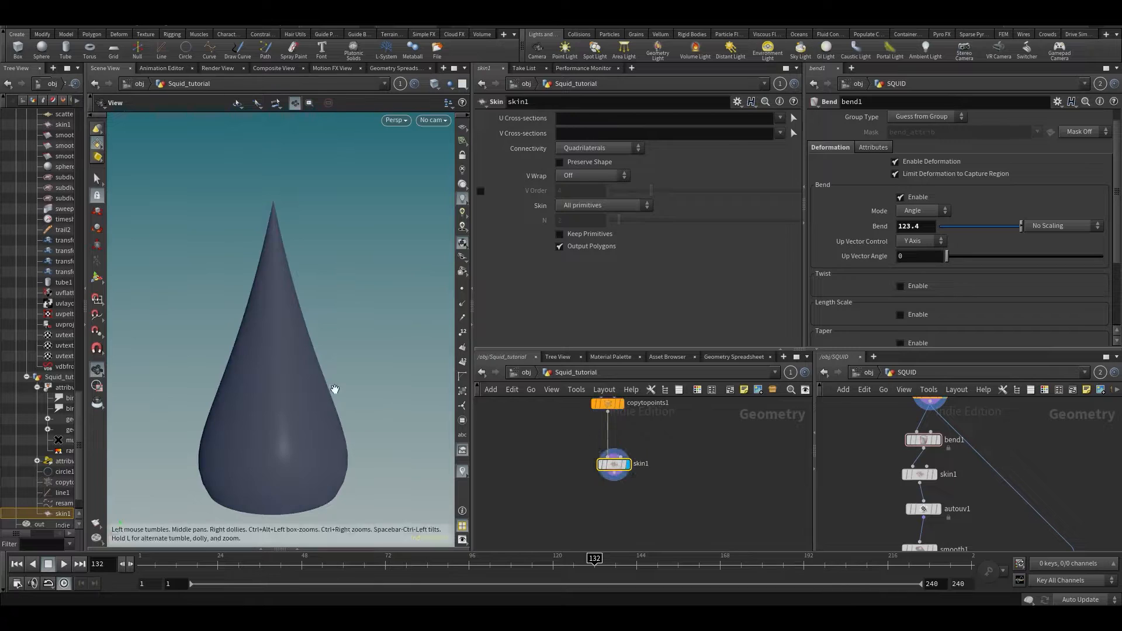
pyautogui.press('w')
pyautogui.scroll(5, 296, 394)
pyautogui.scroll(-3, 327, 409)
pyautogui.press('w')
pyautogui.scroll(-5, 345, 339)
pyautogui.moveTo(340, 346); pyautogui.dragTo(339, 282)
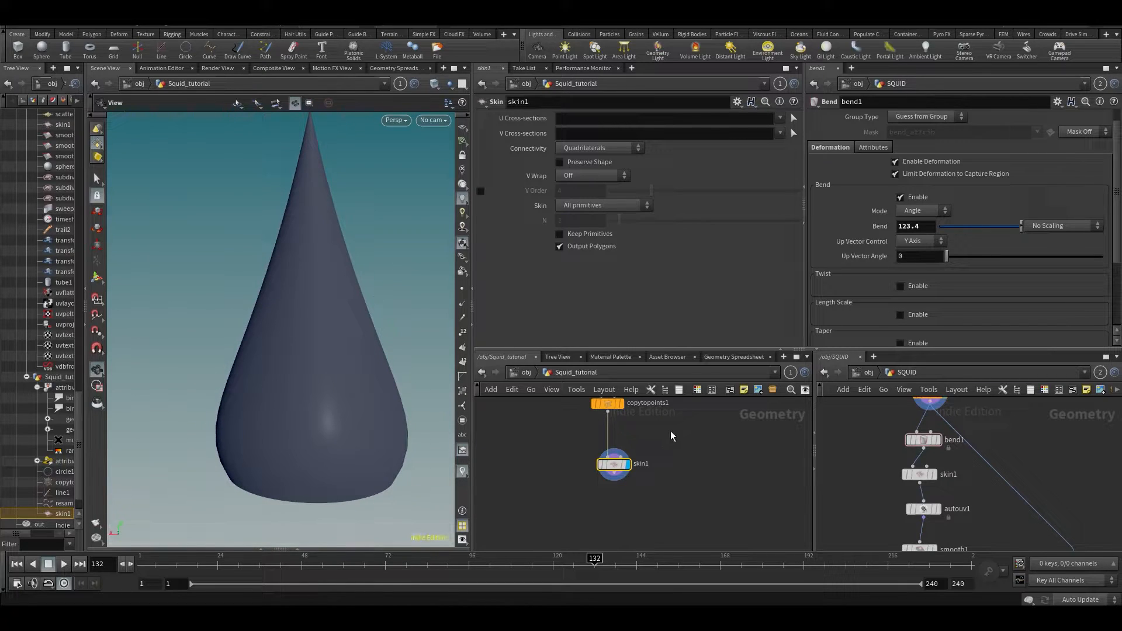
# - Link the viewport to SQUID to view its skin unbent, then relink it to Squid_tutorial
pyautogui.click(400, 84)
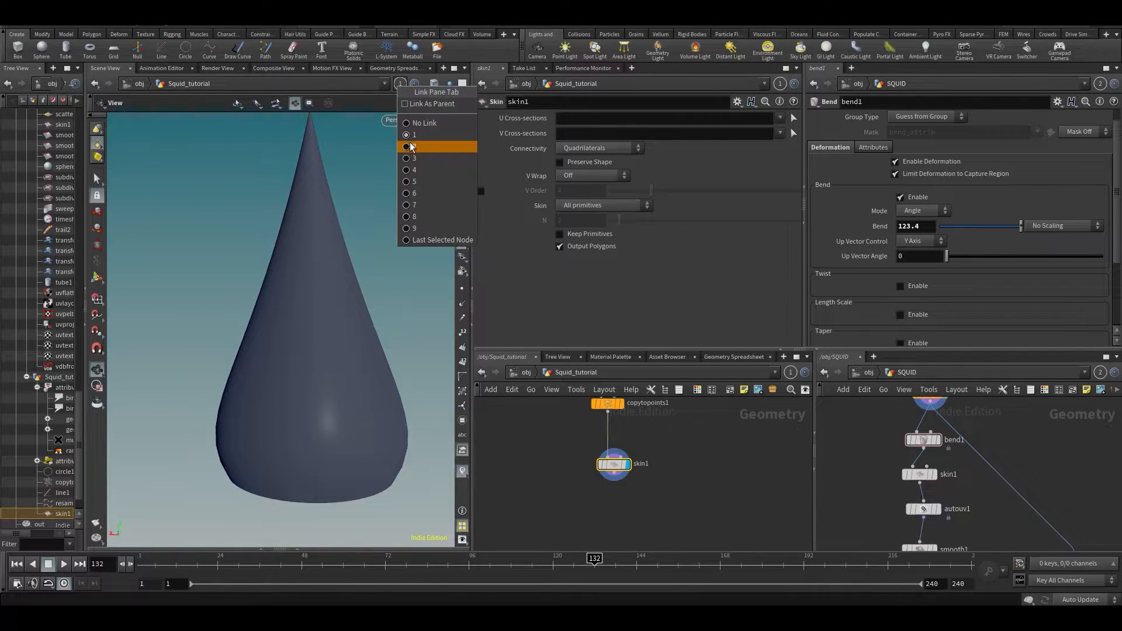
pyautogui.click(412, 146)
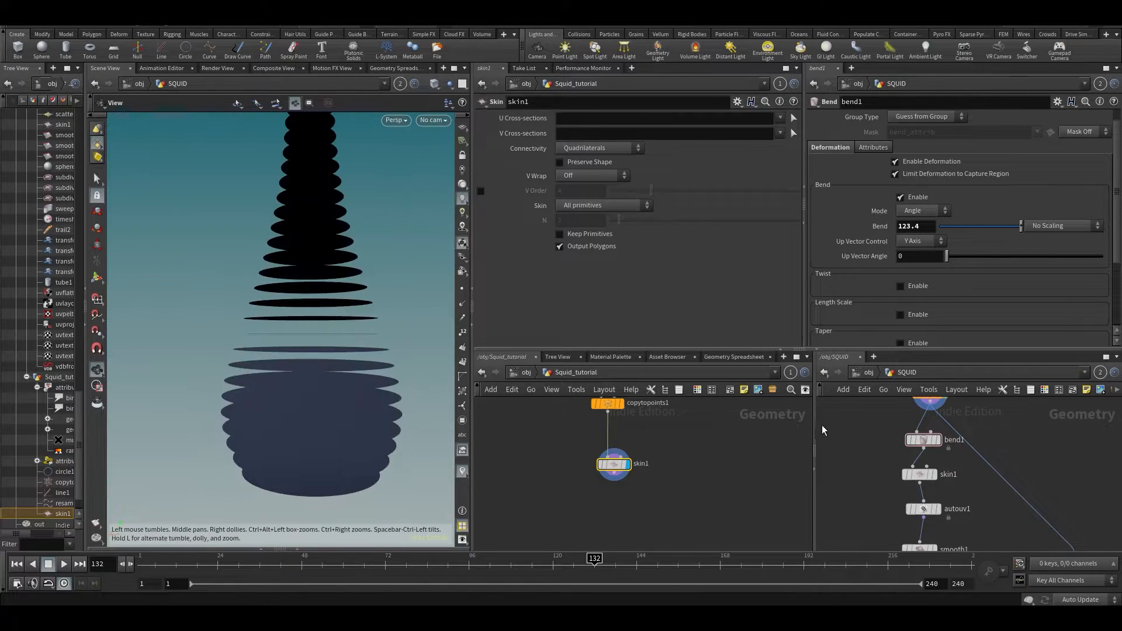
pyautogui.click(935, 474)
pyautogui.click(909, 441)
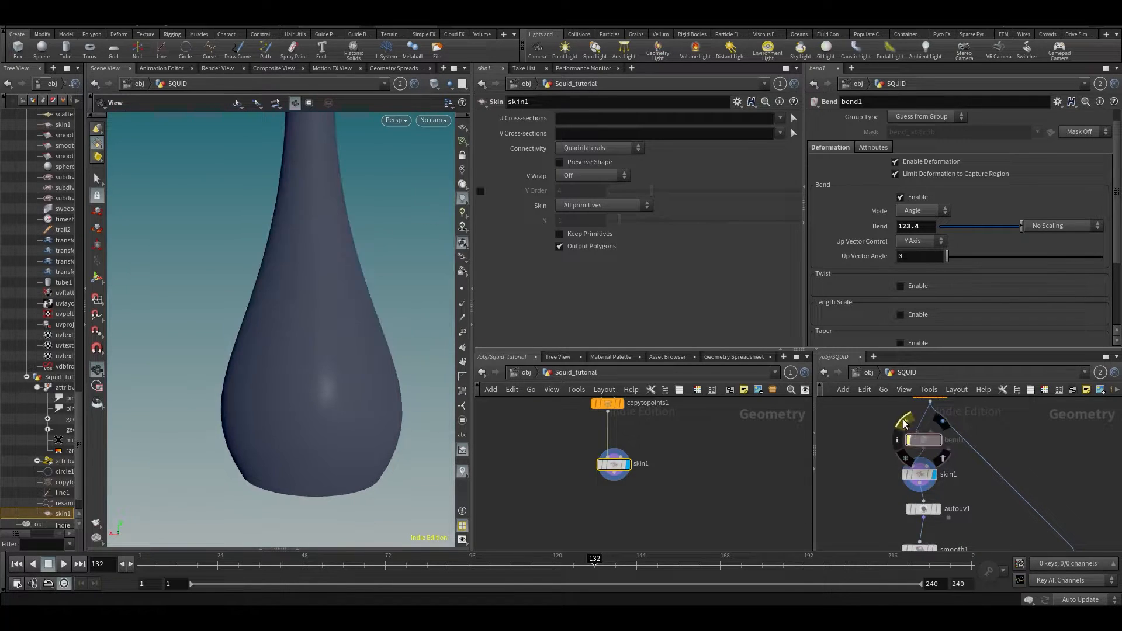
pyautogui.moveTo(263, 326); pyautogui.dragTo(312, 327)
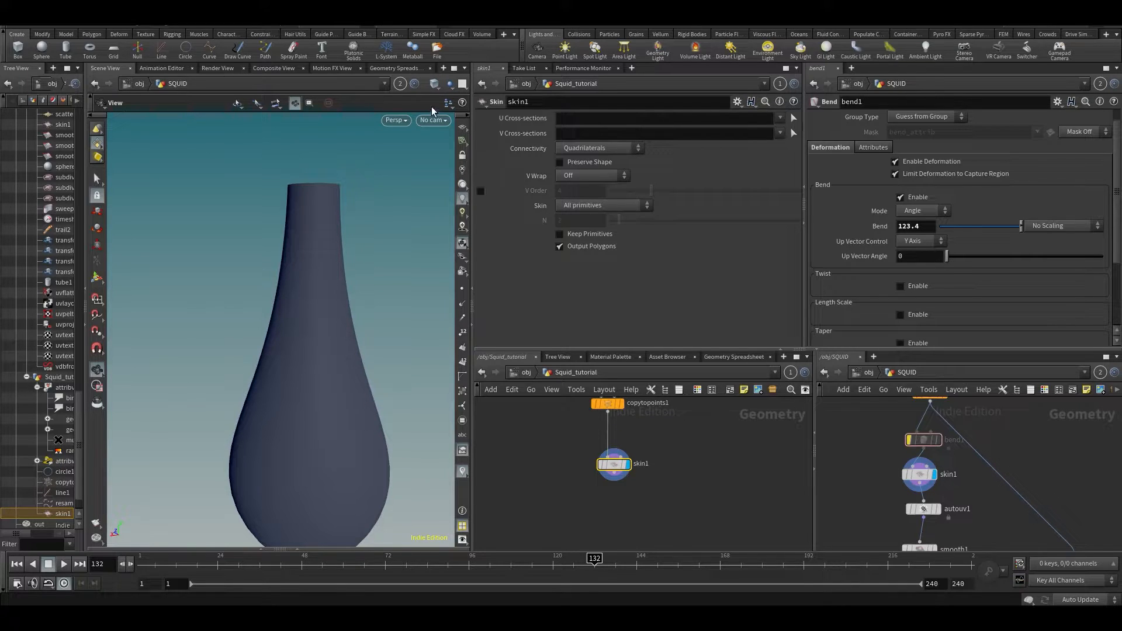
pyautogui.click(397, 86)
pyautogui.click(409, 133)
# - Display copytopoints1, lower attribwrangle1's last ramp point to 0.0667, and raise Multiplier to 0.431
pyautogui.moveTo(624, 397); pyautogui.dragTo(624, 455, button='middle')
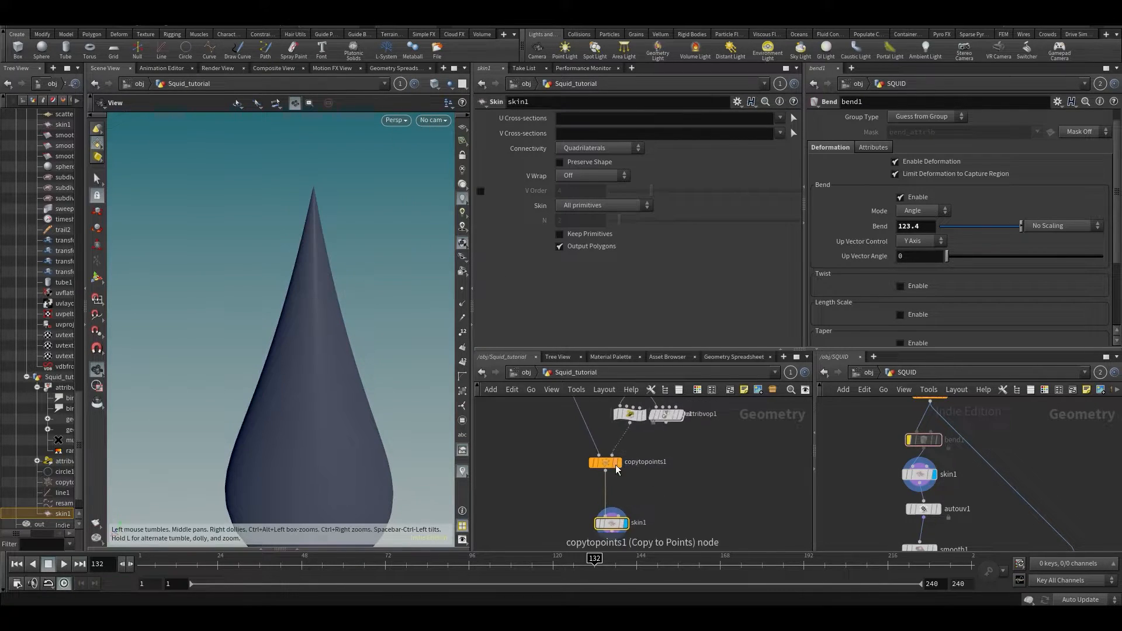
pyautogui.click(623, 450)
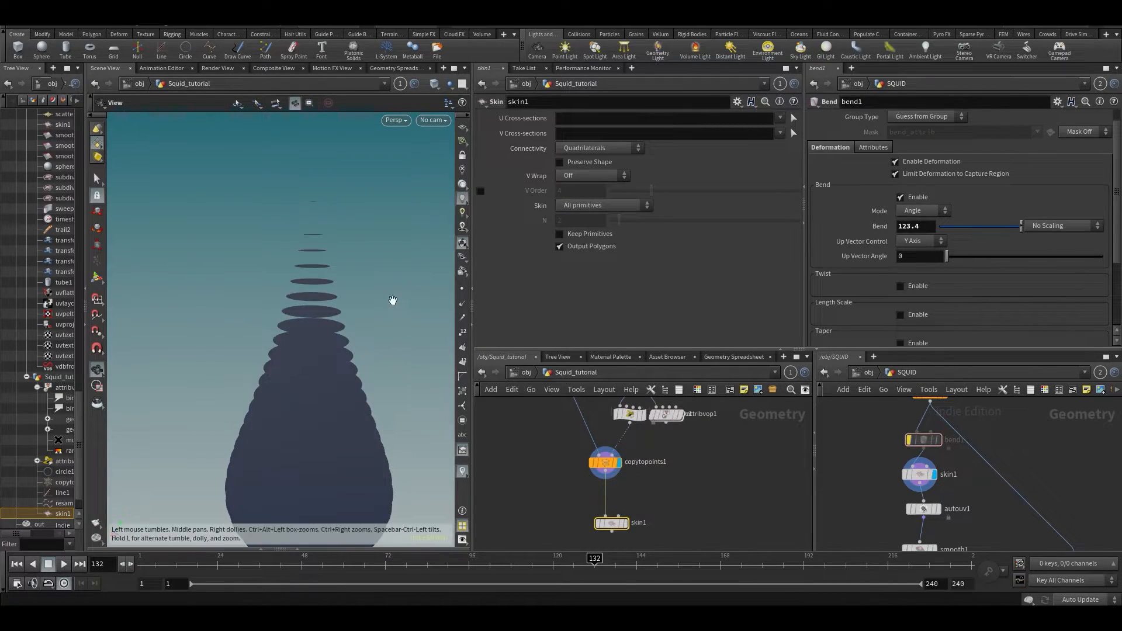
pyautogui.click(629, 414)
pyautogui.moveTo(784, 262)
pyautogui.mouseDown()
pyautogui.moveTo(784, 249)
pyautogui.moveTo(783, 260)
pyautogui.mouseUp()
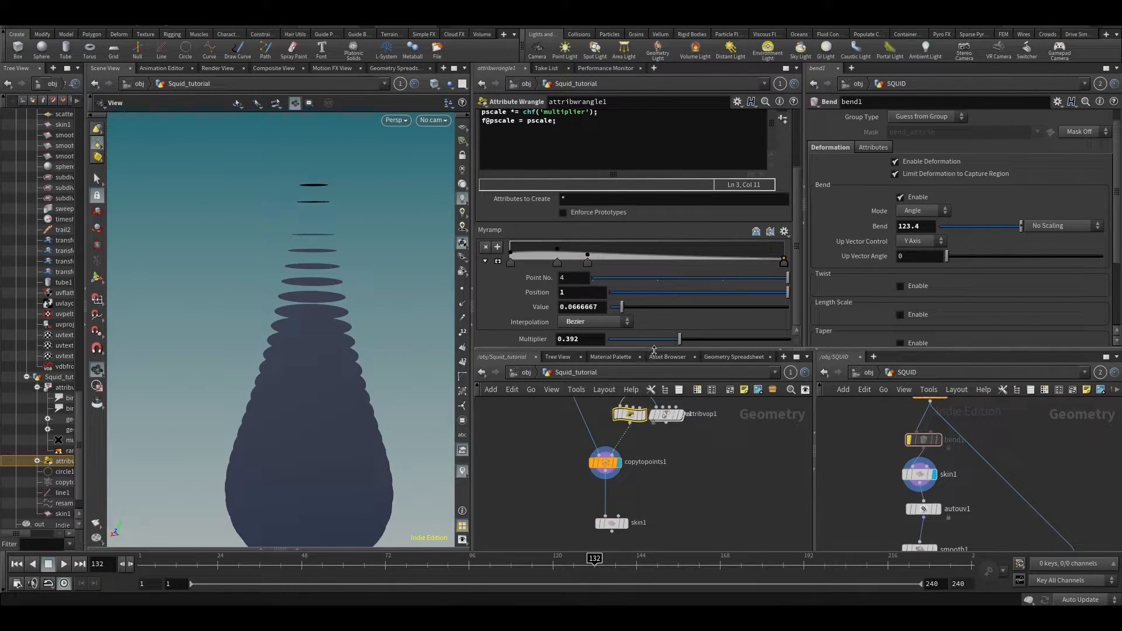
pyautogui.moveTo(679, 340); pyautogui.dragTo(687, 339)
# - Display skin1 again and orbit to inspect the widened teardrop shape
pyautogui.click(626, 521)
pyautogui.moveTo(363, 306); pyautogui.dragTo(327, 304)
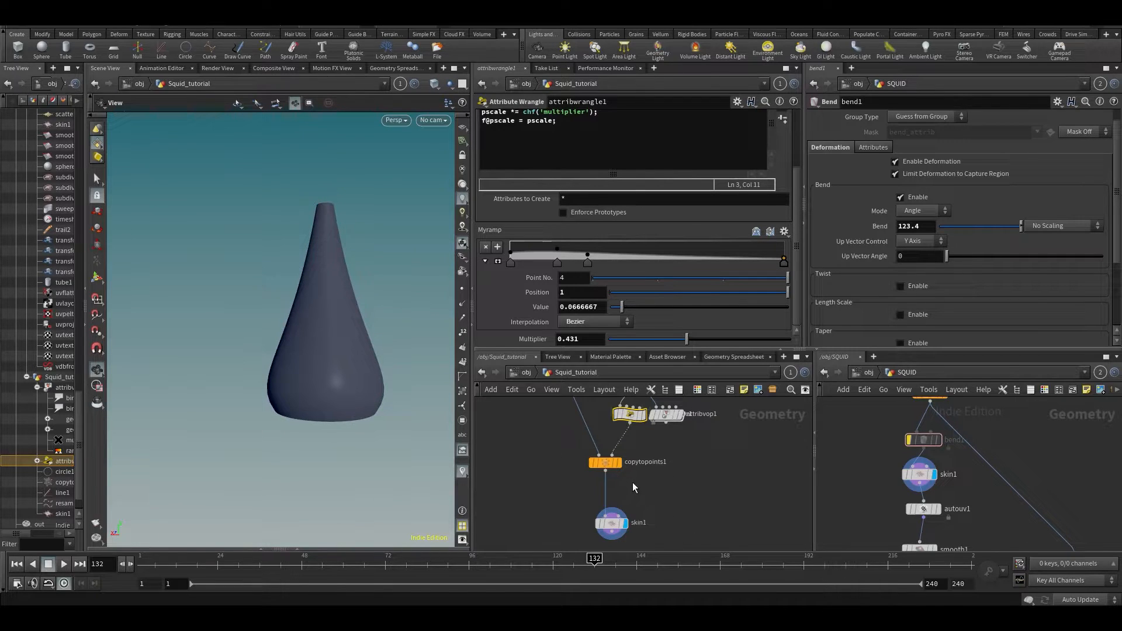
pyautogui.moveTo(632, 483); pyautogui.dragTo(608, 462, button='middle')
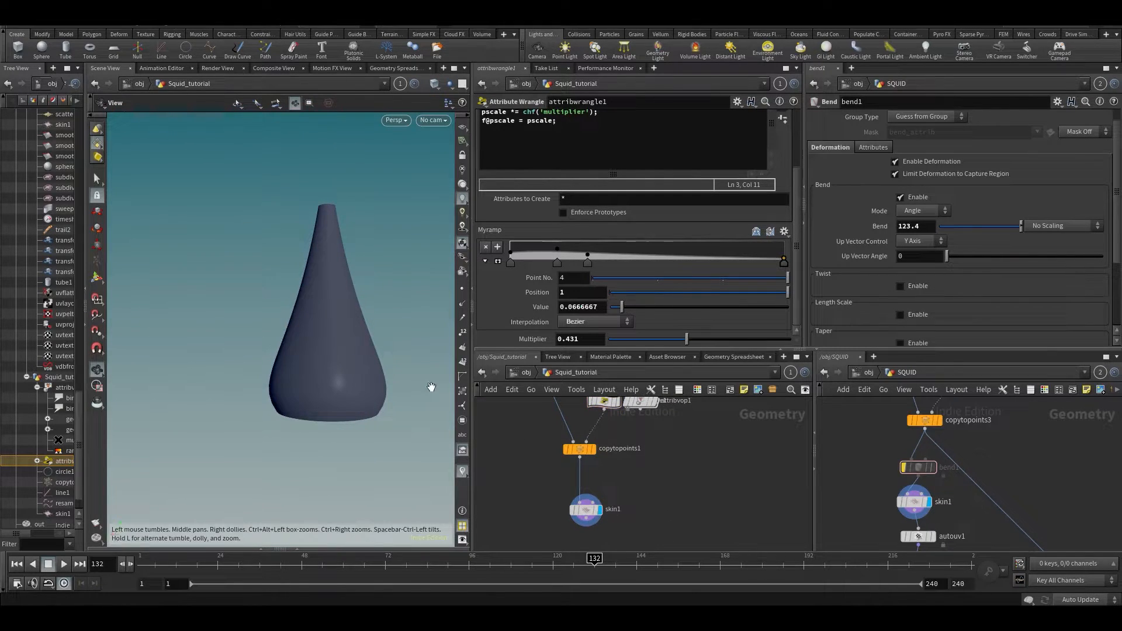
pyautogui.moveTo(254, 331); pyautogui.dragTo(363, 363)
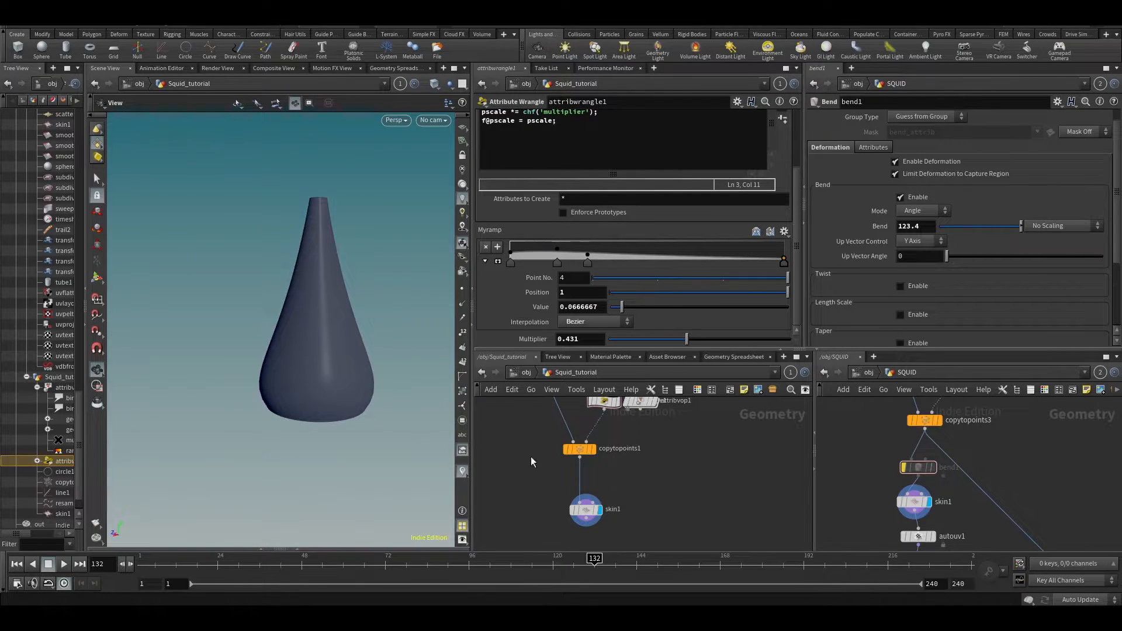
# - Add a Bend node (bend1) directly under copytopoints1 and display its result
pyautogui.press('Tab')
pyautogui.write('b')
pyautogui.press('Return')
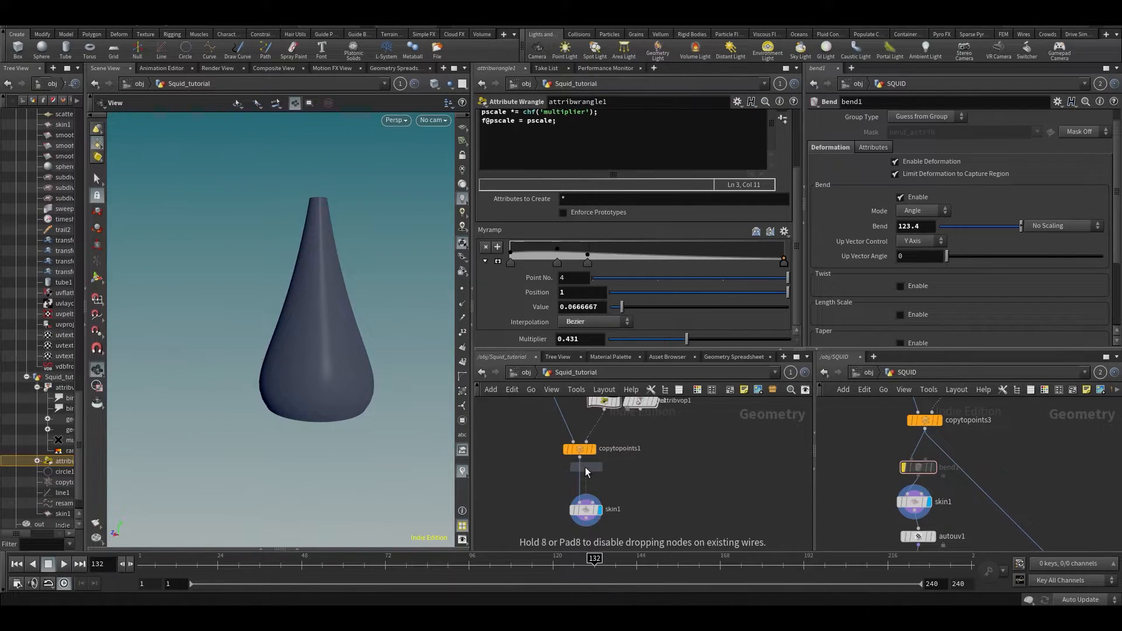
pyautogui.scroll(3, 585, 468)
pyautogui.click(586, 501)
pyautogui.moveTo(586, 501); pyautogui.dragTo(575, 503)
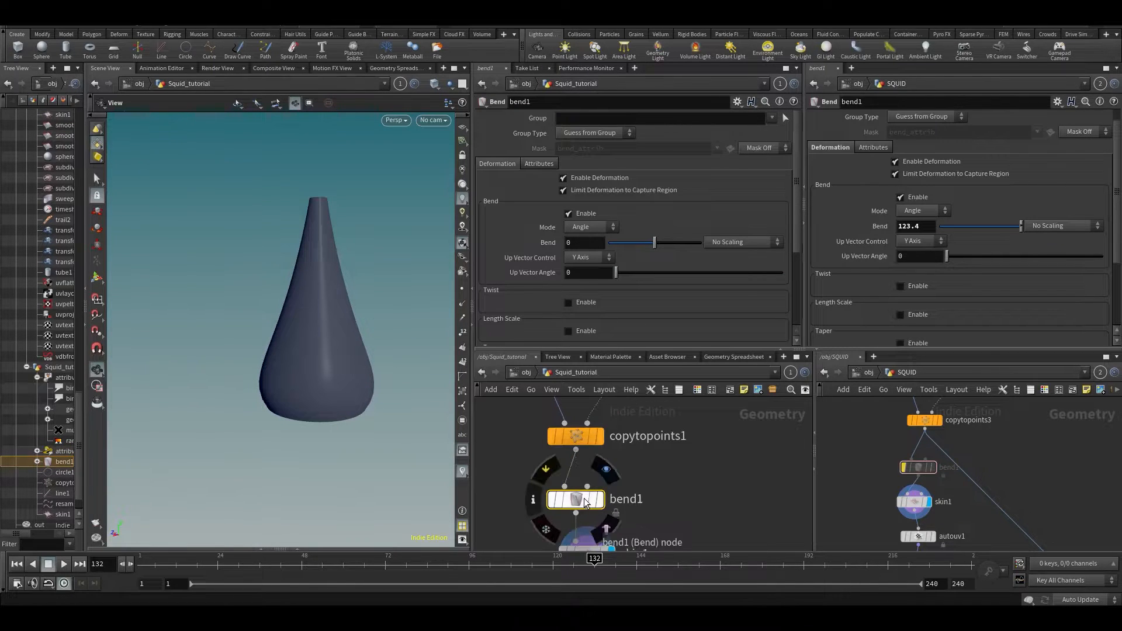
pyautogui.click(600, 500)
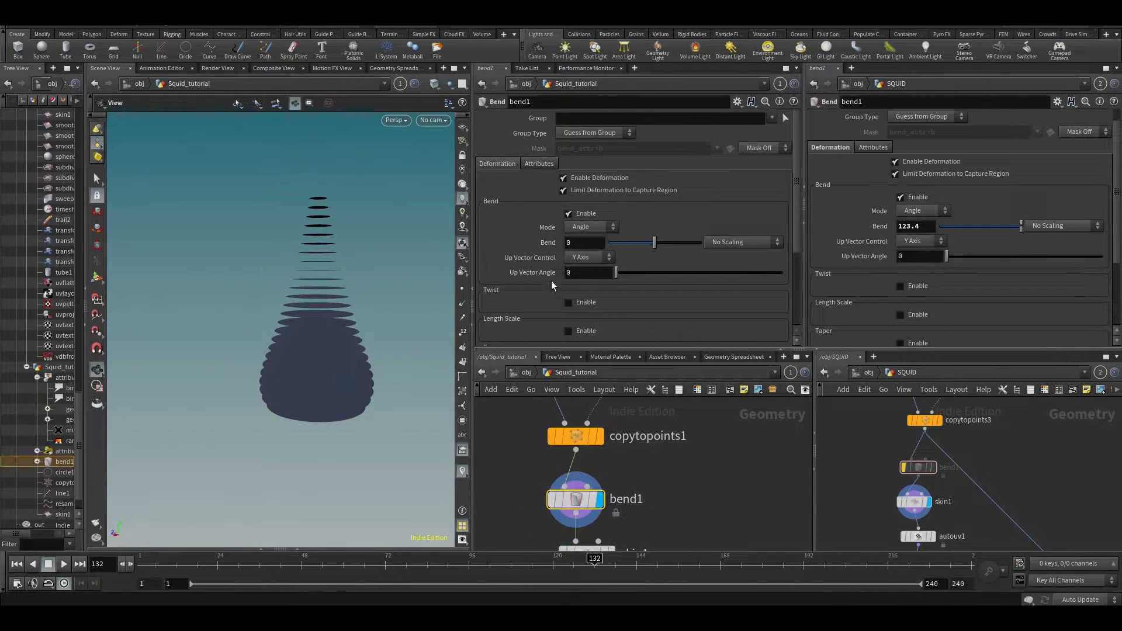
# - Line skin1 up under bend1 and orbit around the disc stack
pyautogui.scroll(-3, 629, 287)
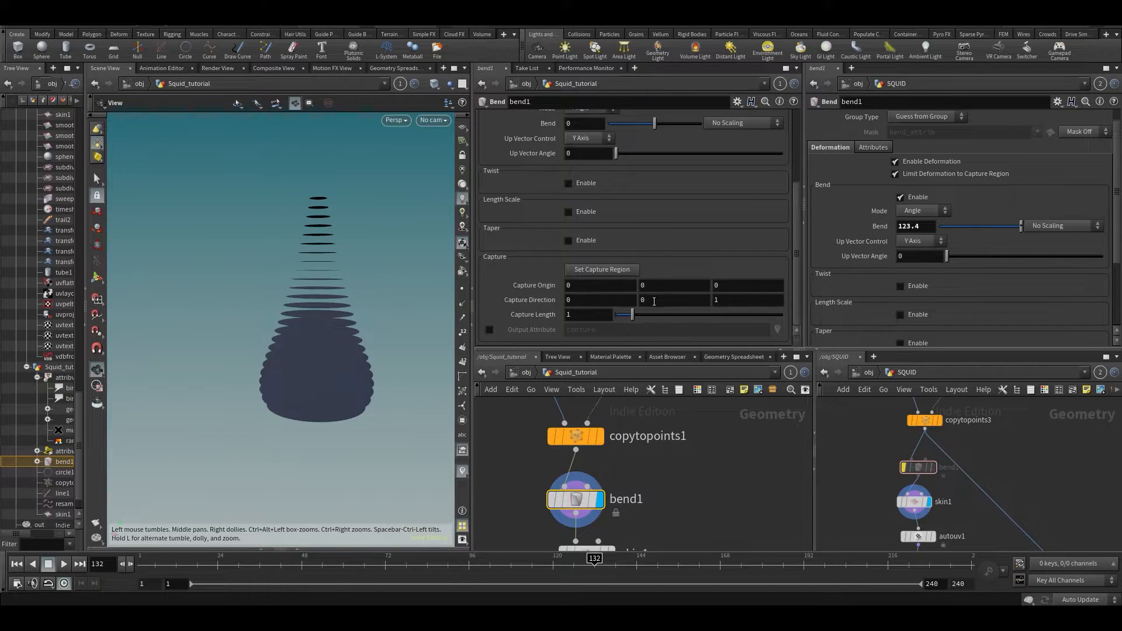
pyautogui.moveTo(658, 544); pyautogui.dragTo(659, 503, button='middle')
pyautogui.moveTo(594, 512); pyautogui.dragTo(583, 516)
pyautogui.moveTo(291, 295); pyautogui.dragTo(311, 338)
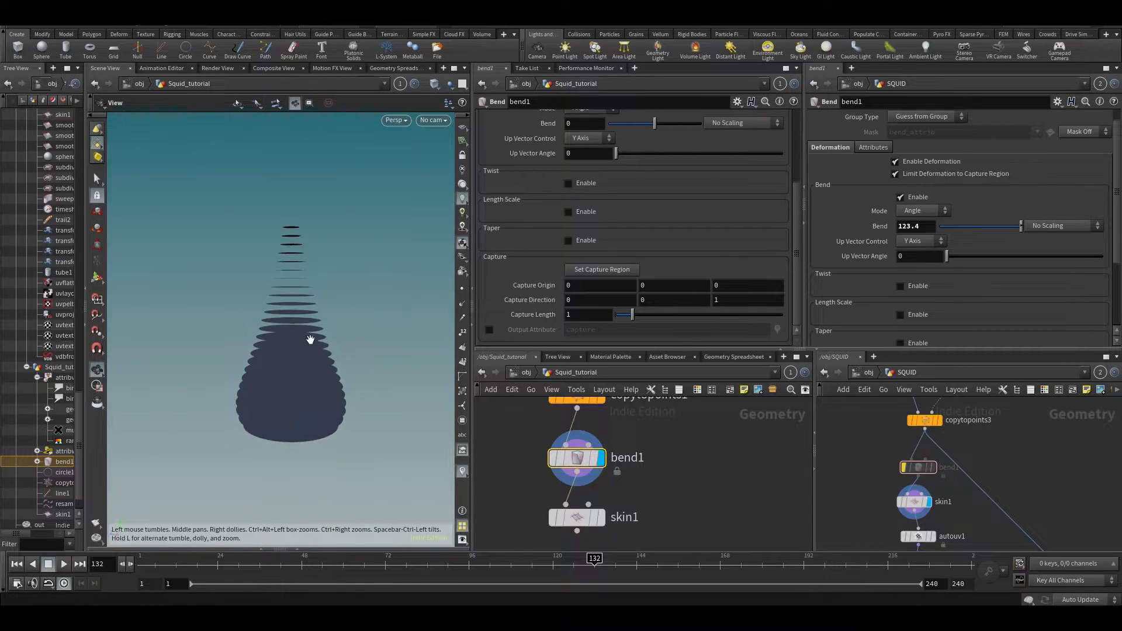
pyautogui.moveTo(408, 299); pyautogui.dragTo(314, 258)
pyautogui.click(623, 271)
# - Display bend1 and set its Capture Direction to 0, 1, 0
pyautogui.click(608, 439)
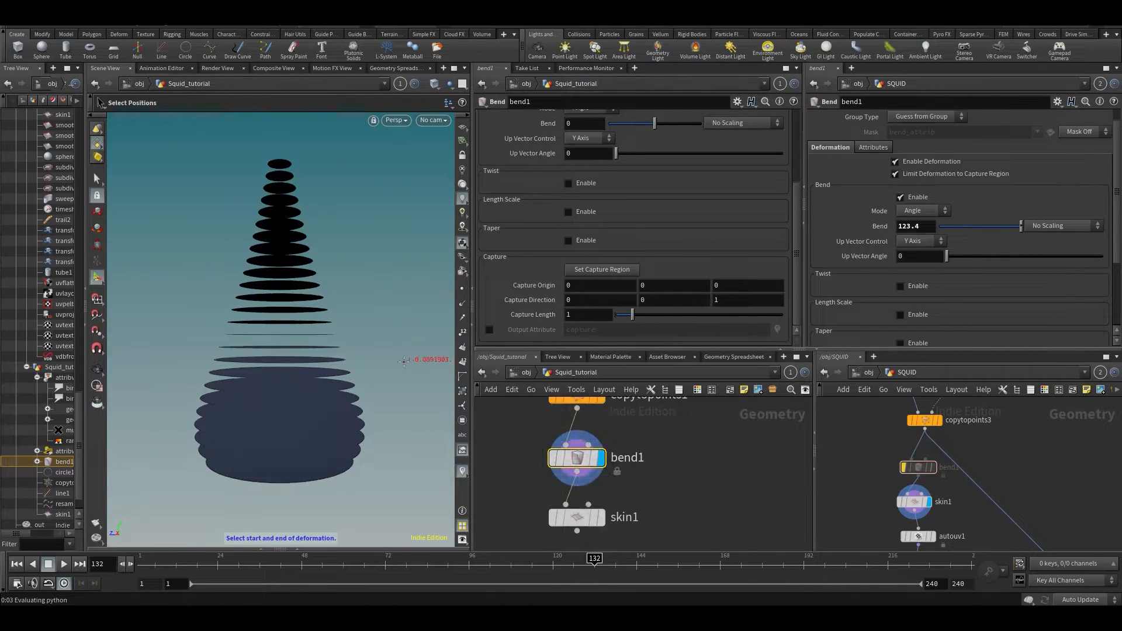
pyautogui.keyDown('alt'); pyautogui.moveTo(305, 334); pyautogui.dragTo(308, 343, button='middle'); pyautogui.keyUp('alt')
pyautogui.write('1')
pyautogui.click(726, 299)
pyautogui.write('0')
pyautogui.press('Return')
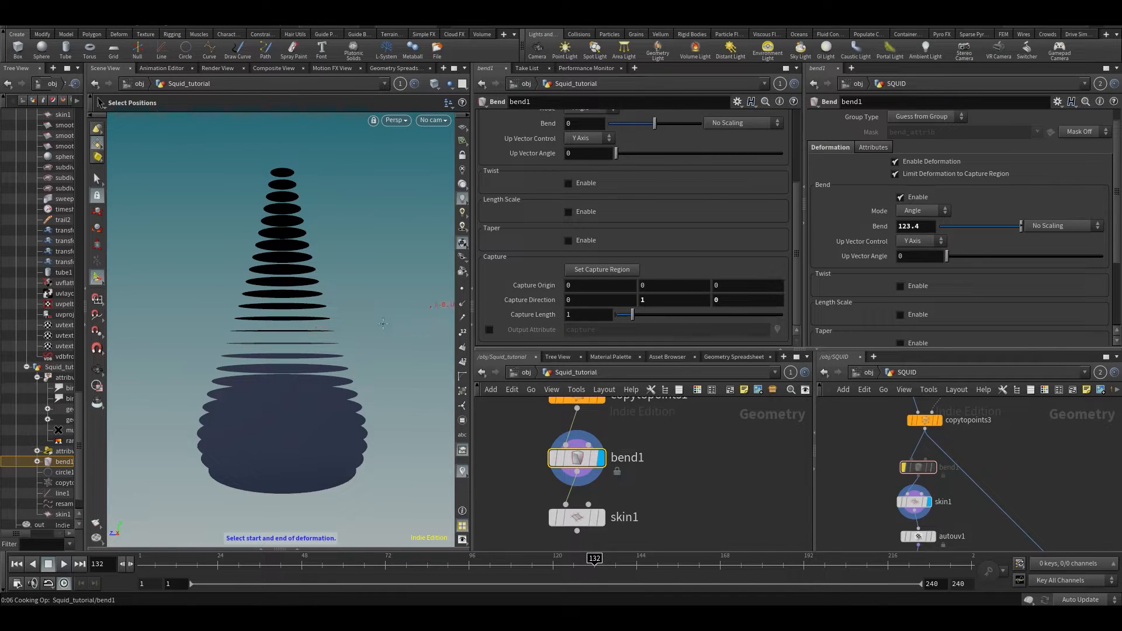
# - Set bend1's capture region, dismiss the error console, and bring up the bend handles
pyautogui.click(584, 272)
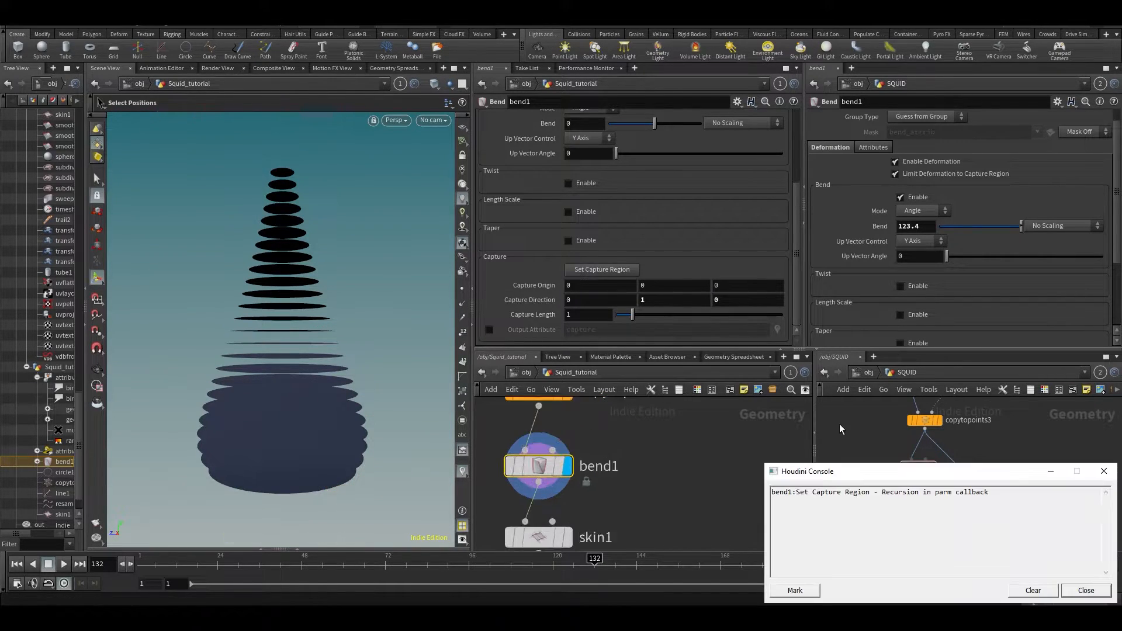
pyautogui.scroll(1, 823, 427)
pyautogui.click(1104, 471)
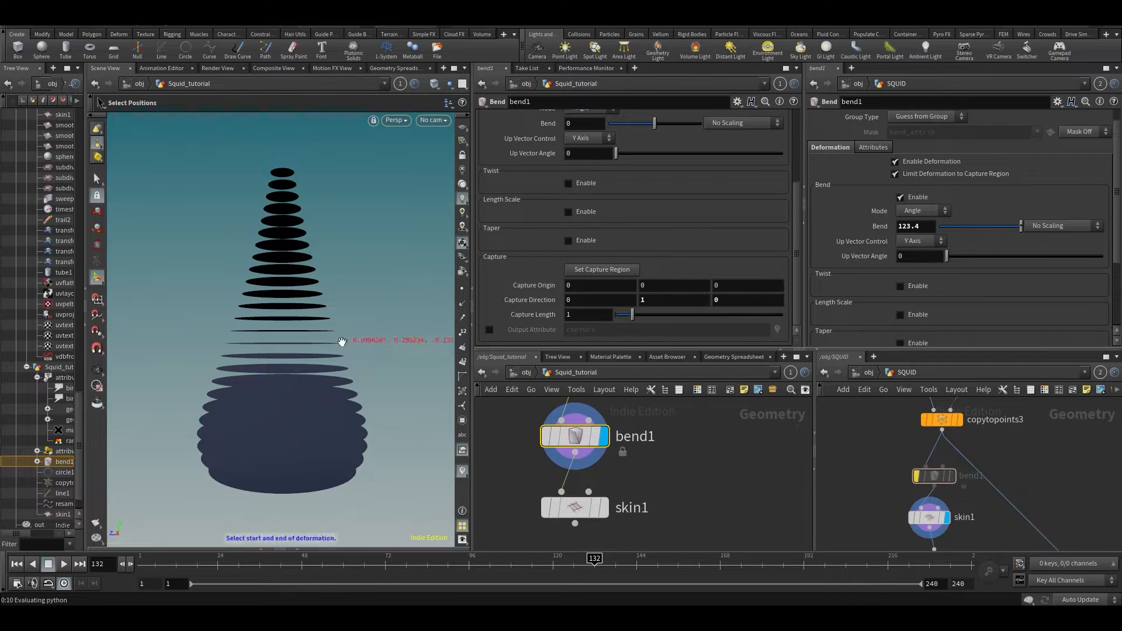
pyautogui.press('Escape')
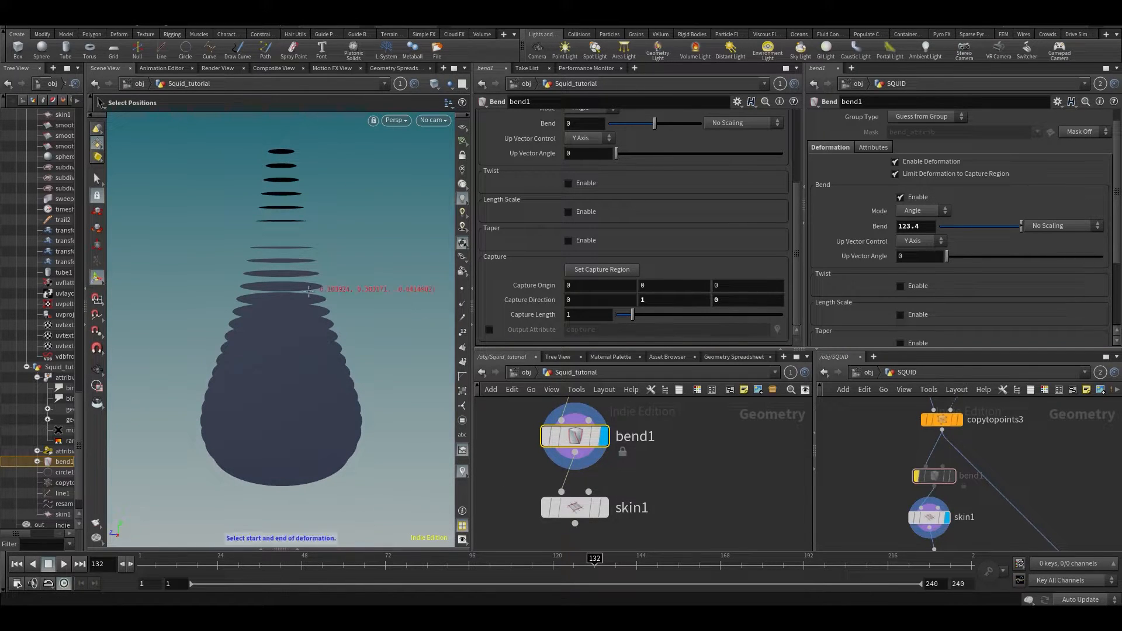
pyautogui.press('Return')
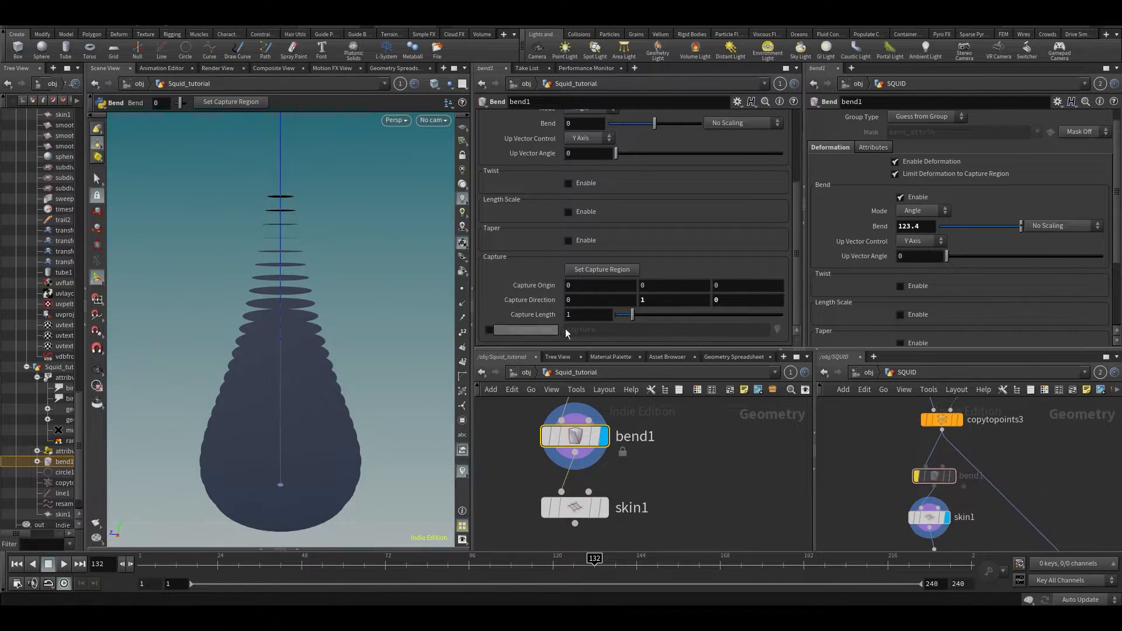
pyautogui.press('Escape')
# - Try shortening Capture Length to 0.74, undo it, and reframe the capture box handles
pyautogui.scroll(-5, 372, 306)
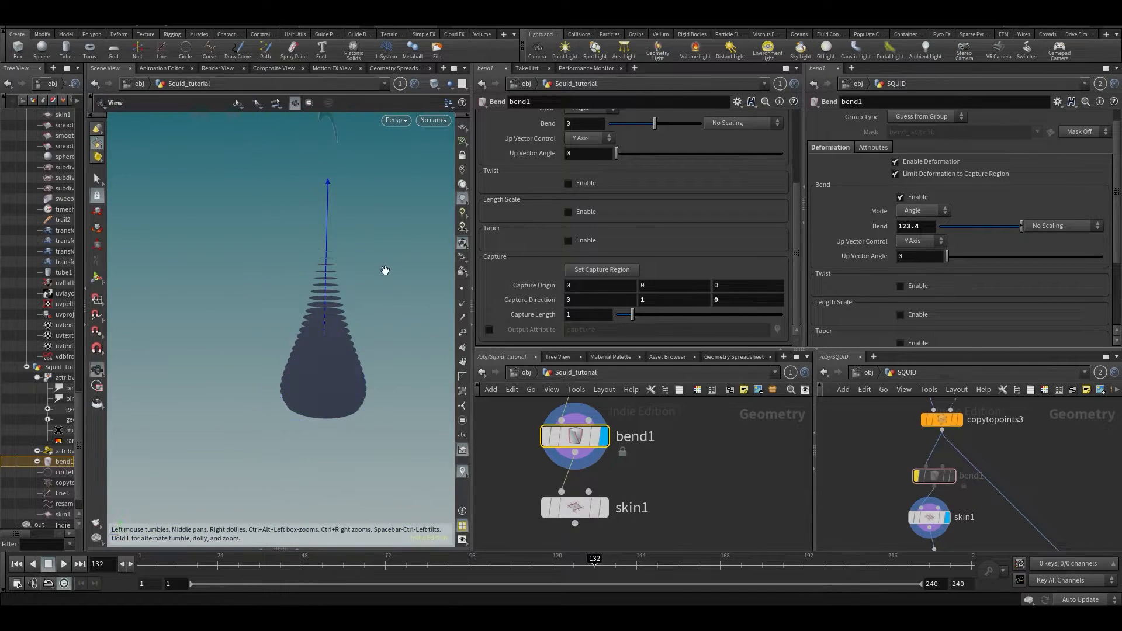
pyautogui.keyDown('alt'); pyautogui.moveTo(384, 326); pyautogui.dragTo(367, 391, button='middle'); pyautogui.keyUp('alt')
pyautogui.keyDown('alt'); pyautogui.moveTo(327, 321); pyautogui.dragTo(286, 334, button='middle'); pyautogui.keyUp('alt')
pyautogui.keyDown('alt'); pyautogui.moveTo(286, 333); pyautogui.dragTo(310, 338); pyautogui.keyUp('alt')
pyautogui.moveTo(630, 316)
pyautogui.mouseDown()
pyautogui.moveTo(641, 316)
pyautogui.moveTo(629, 321)
pyautogui.mouseUp()
pyautogui.hotkey('ctrl', 'z')
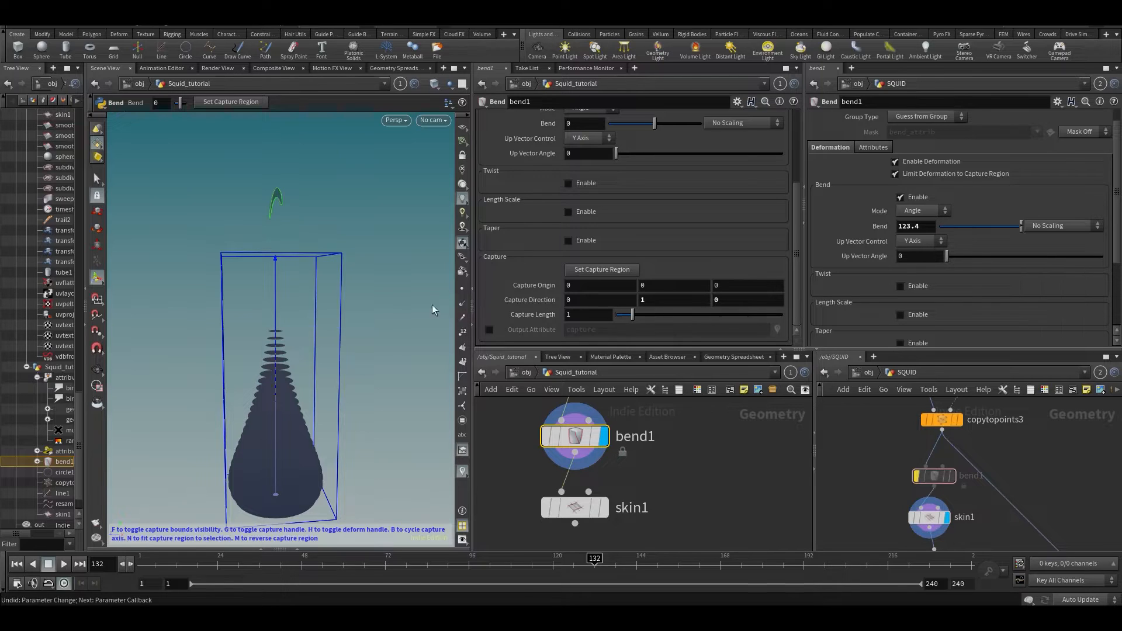
pyautogui.keyDown('alt'); pyautogui.moveTo(380, 319); pyautogui.dragTo(450, 221, button='middle'); pyautogui.keyUp('alt')
pyautogui.scroll(4, 346, 287)
pyautogui.press('Return')
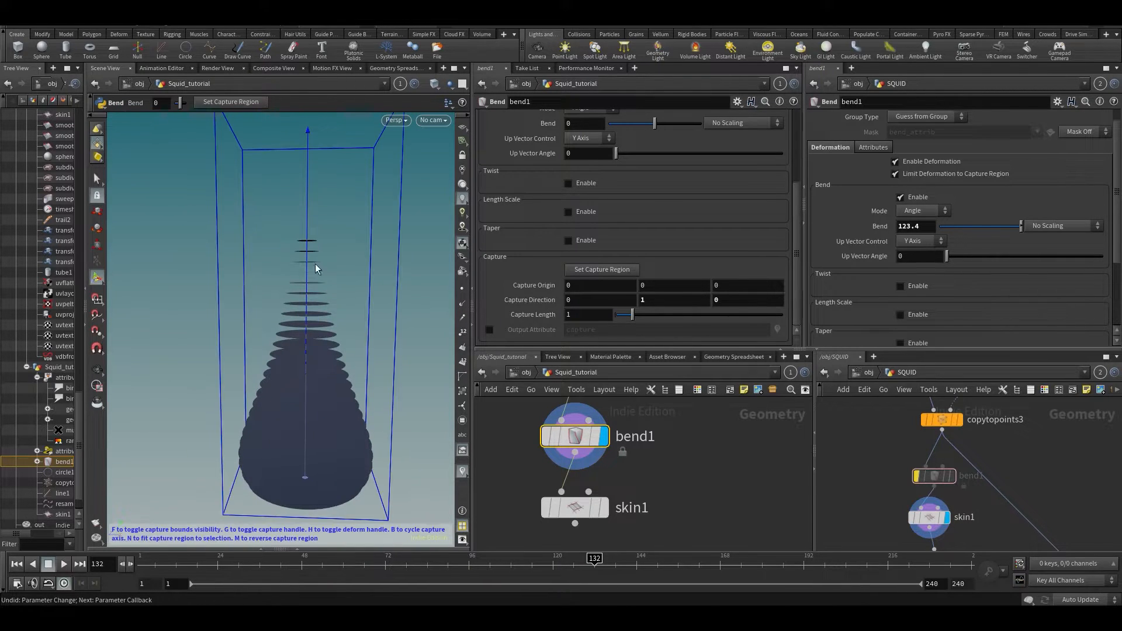
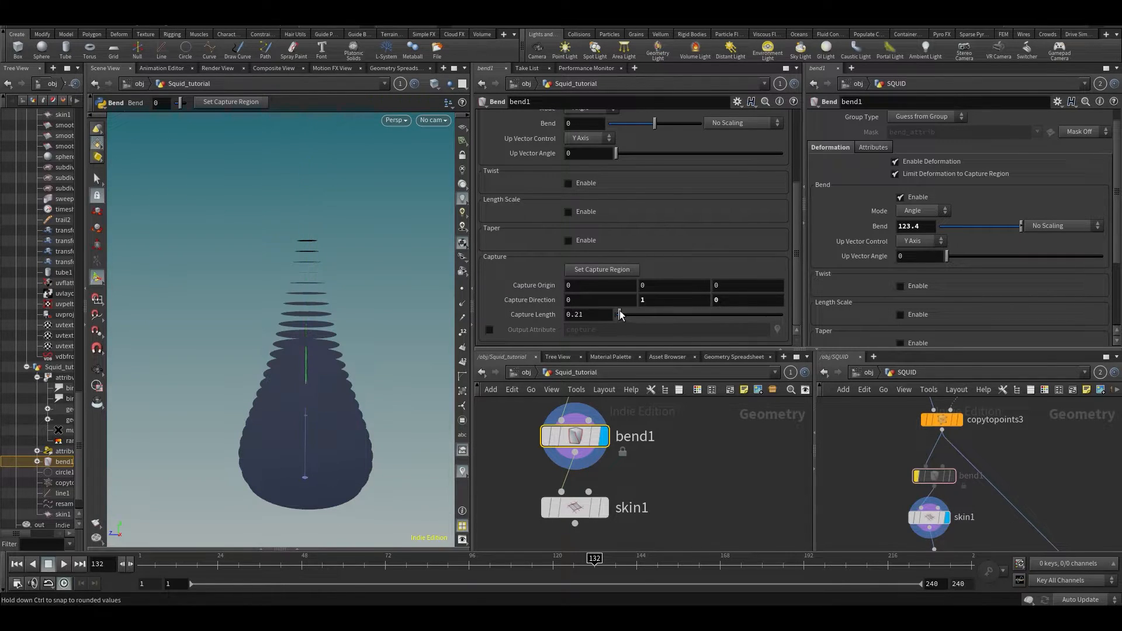
# - Nudge bend1's Capture Length slider, then copy line1's Length parameter
pyautogui.moveTo(634, 315); pyautogui.dragTo(632, 318)
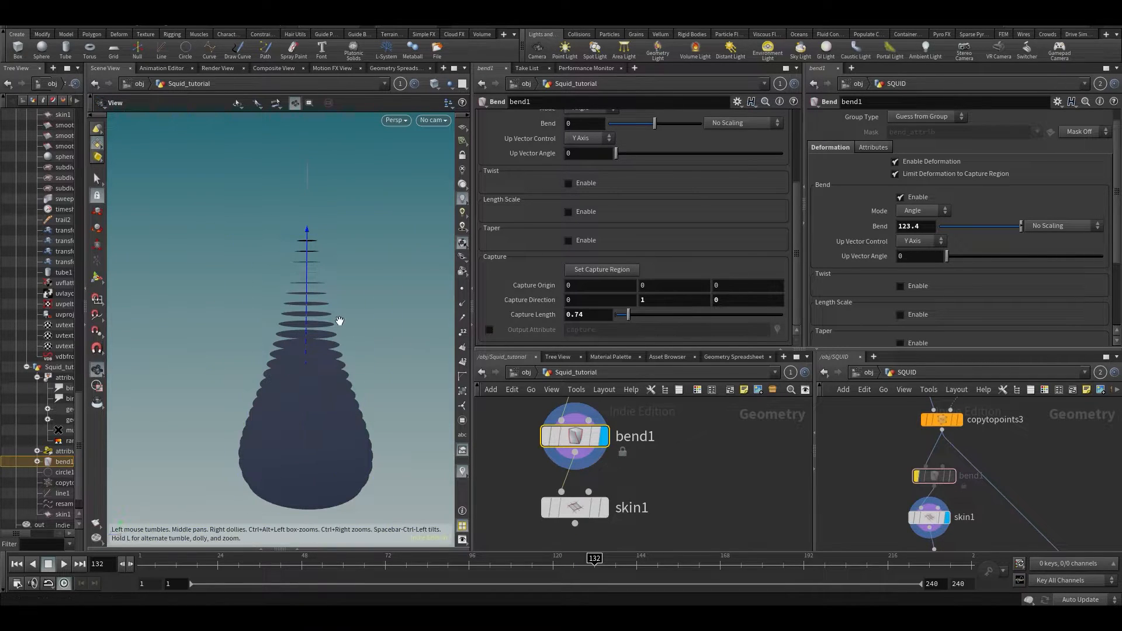
pyautogui.scroll(-3, 339, 319)
pyautogui.keyDown('alt'); pyautogui.moveTo(339, 319); pyautogui.dragTo(374, 362); pyautogui.keyUp('alt')
pyautogui.scroll(-4, 709, 447)
pyautogui.moveTo(710, 426); pyautogui.dragTo(715, 514, button='middle')
pyautogui.moveTo(737, 425); pyautogui.dragTo(726, 515, button='middle')
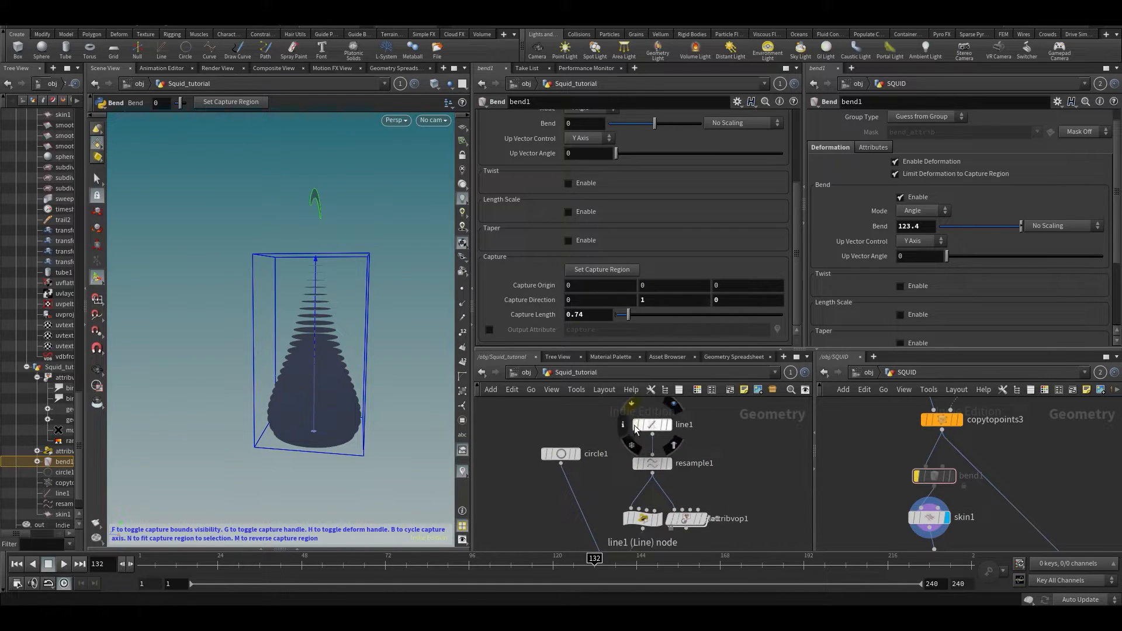
pyautogui.click(652, 425)
pyautogui.rightClick(575, 164)
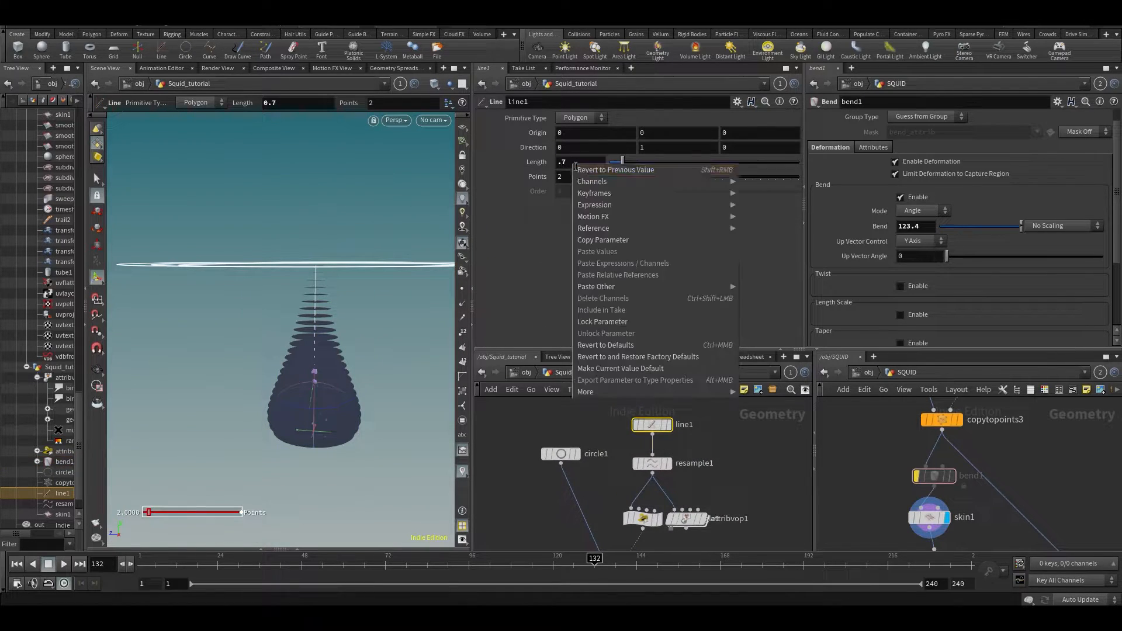
pyautogui.click(622, 240)
# - Paste line1's Length into bend1's Capture Length as a relative reference
pyautogui.moveTo(591, 457); pyautogui.dragTo(612, 320, button='middle')
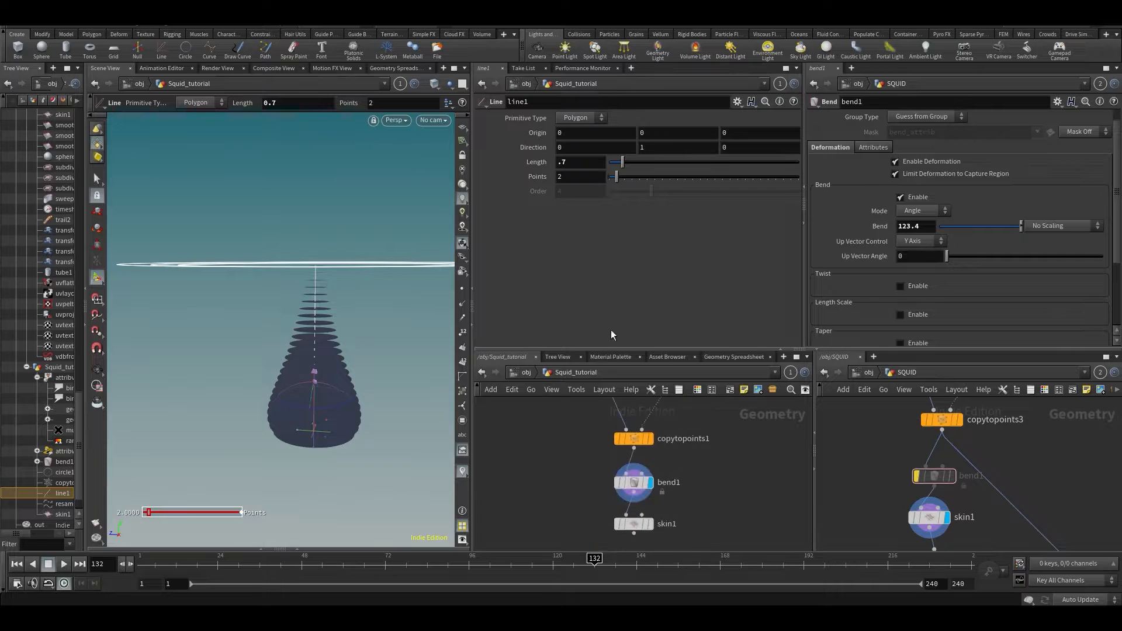
pyautogui.click(642, 494)
pyautogui.rightClick(583, 315)
pyautogui.click(643, 427)
pyautogui.click(546, 319)
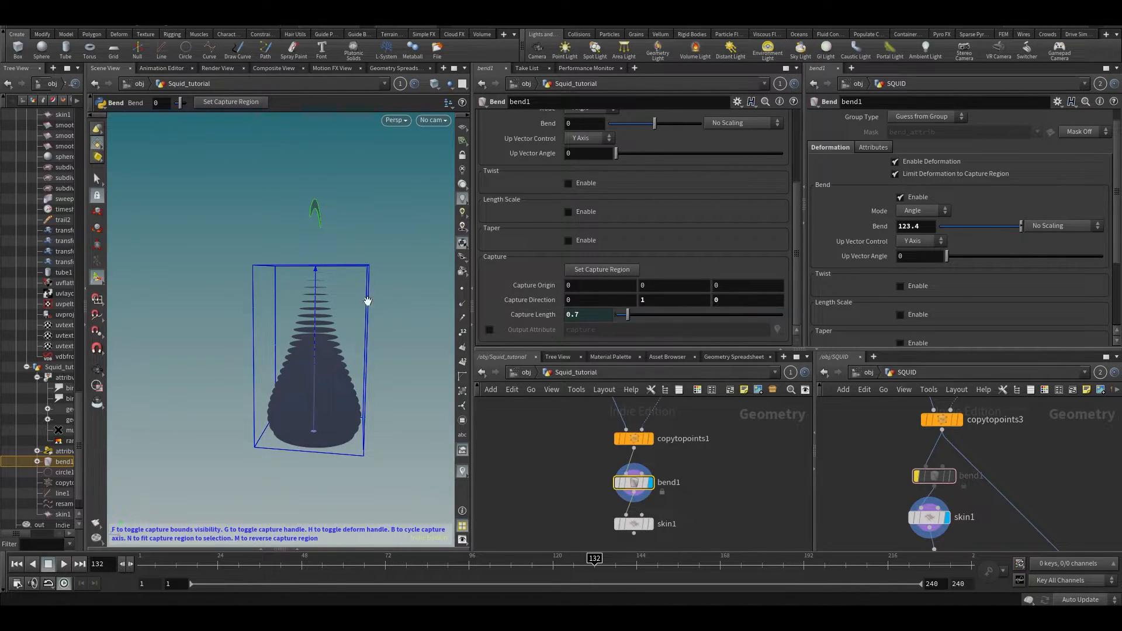
# - Test the reference by lengthening line1 to 0.9, then about 1.14, and checking bend1
pyautogui.keyDown('alt'); pyautogui.moveTo(374, 305); pyautogui.dragTo(386, 306); pyautogui.keyUp('alt')
pyautogui.moveTo(734, 433); pyautogui.dragTo(694, 538, button='middle')
pyautogui.moveTo(580, 432); pyautogui.dragTo(578, 511, button='middle')
pyautogui.click(614, 468)
pyautogui.moveTo(638, 162); pyautogui.dragTo(632, 164)
pyautogui.hotkey('ctrl', 'z')
pyautogui.moveTo(653, 479); pyautogui.dragTo(678, 336, button='middle')
pyautogui.click(633, 164)
pyautogui.click(618, 542)
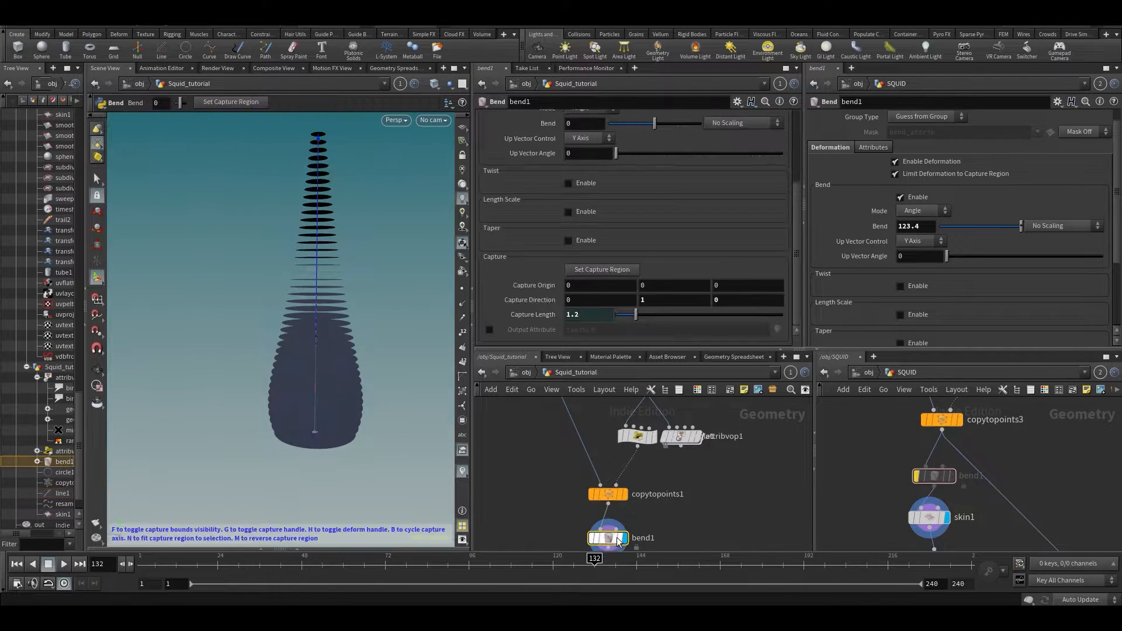
# - Undo the line length change and the relative reference on Capture Length
pyautogui.keyDown('alt'); pyautogui.moveTo(246, 268); pyautogui.dragTo(246, 282, button='middle'); pyautogui.keyUp('alt')
pyautogui.moveTo(725, 454); pyautogui.dragTo(676, 596, button='middle')
pyautogui.click(597, 487)
pyautogui.hotkey('ctrl', 'z')
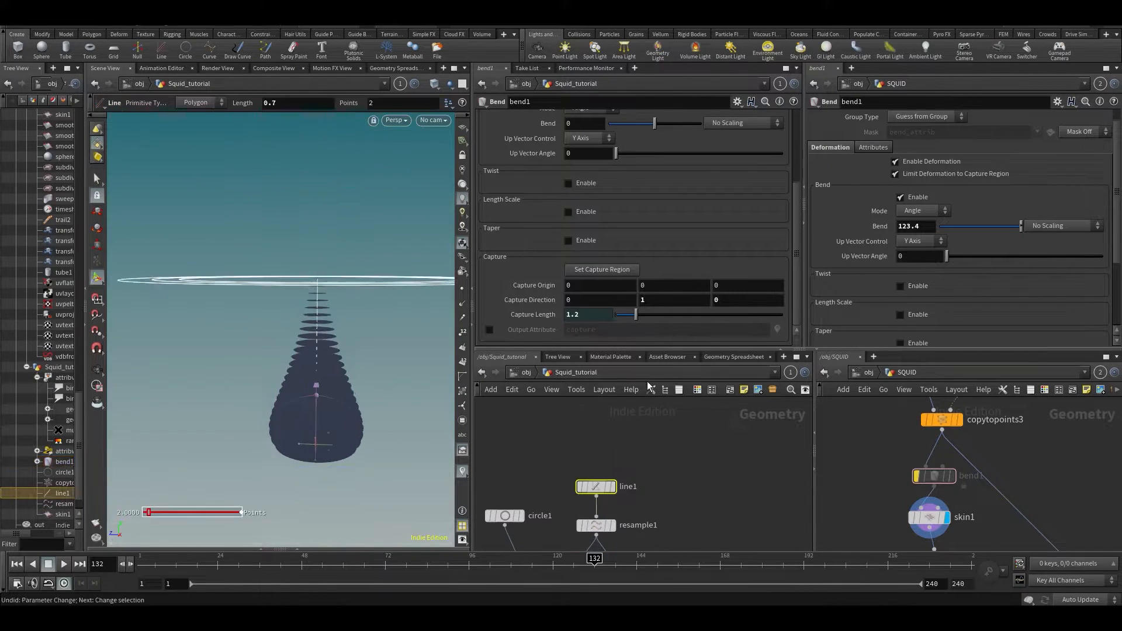
pyautogui.hotkey('ctrl', 'z')
# - Widen the network view and bend1's parameter panel, then select the Capture Length value
pyautogui.keyDown('alt'); pyautogui.moveTo(328, 289); pyautogui.dragTo(222, 283); pyautogui.keyUp('alt')
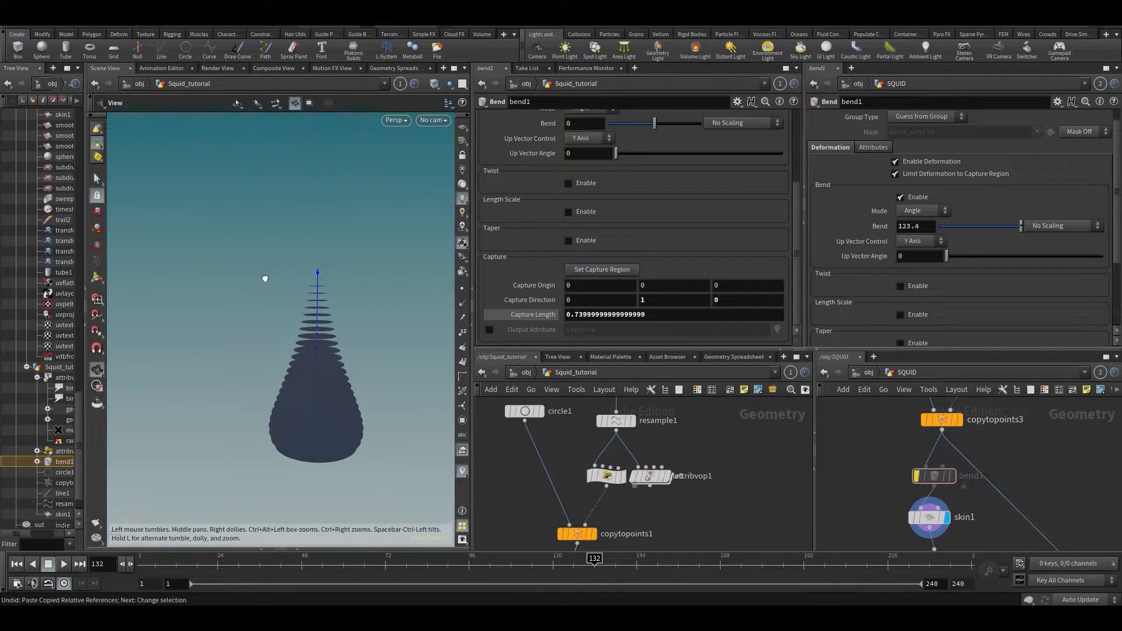
pyautogui.moveTo(506, 524); pyautogui.dragTo(513, 445, button='middle')
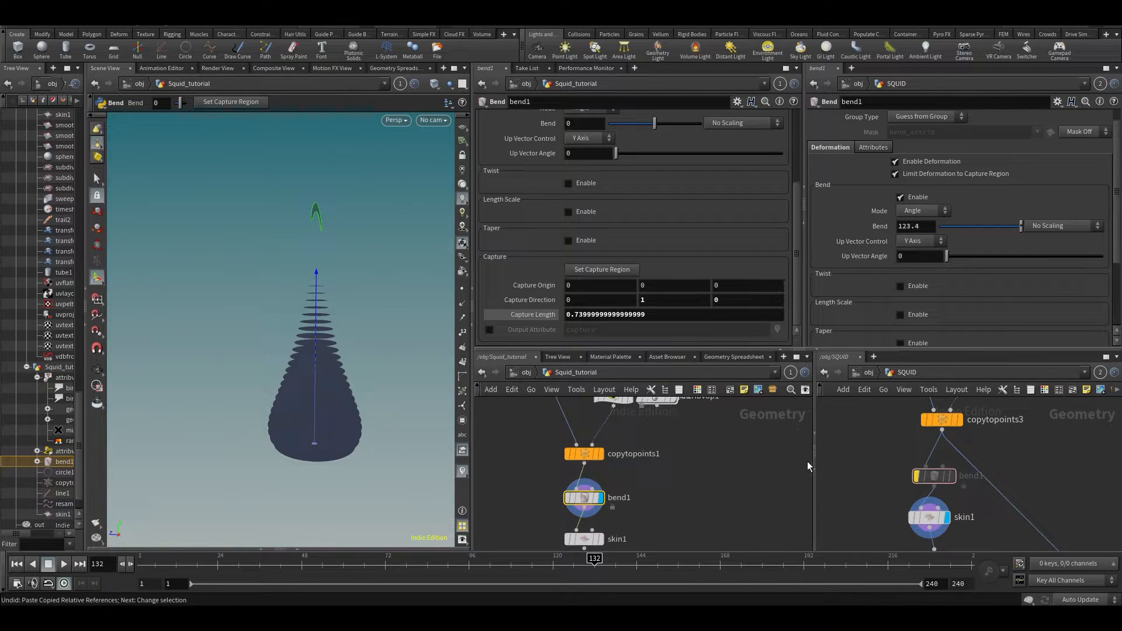
pyautogui.moveTo(817, 461); pyautogui.dragTo(871, 466)
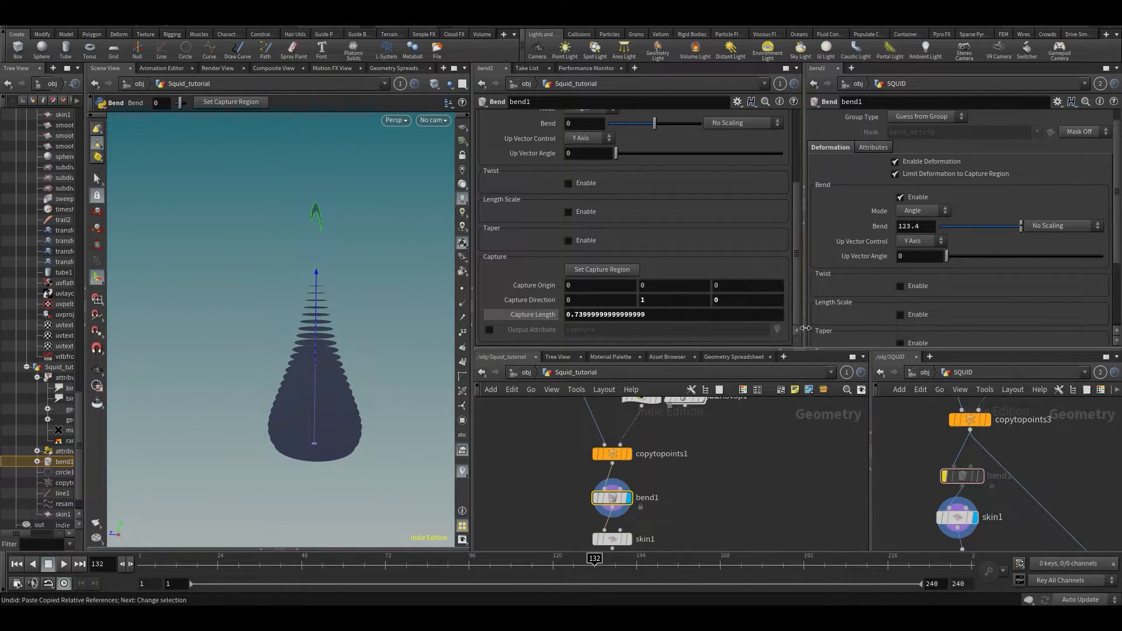
pyautogui.moveTo(806, 329); pyautogui.dragTo(904, 328)
pyautogui.moveTo(694, 547); pyautogui.dragTo(711, 489, button='middle')
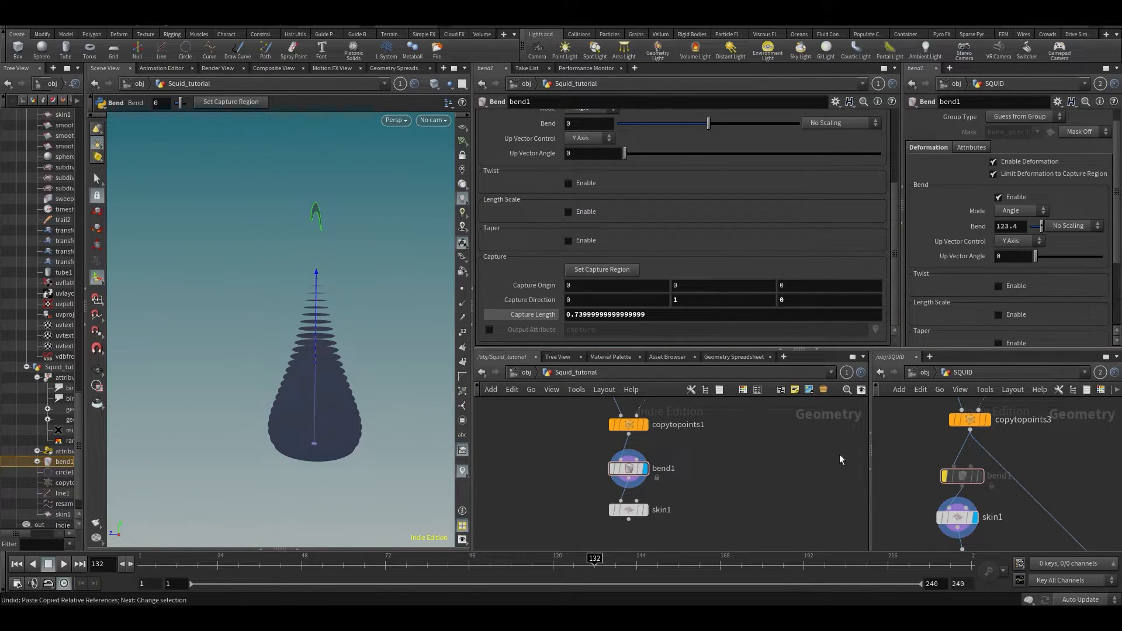
pyautogui.doubleClick(679, 319)
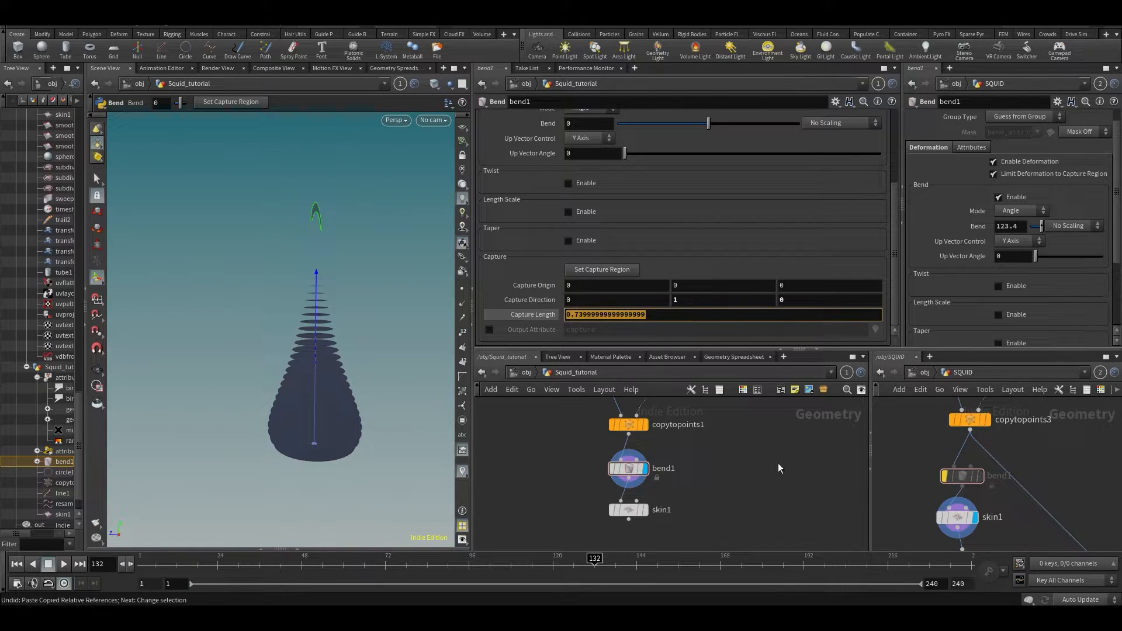
pyautogui.keyDown('alt'); pyautogui.moveTo(343, 330); pyautogui.dragTo(308, 330); pyautogui.keyUp('alt')
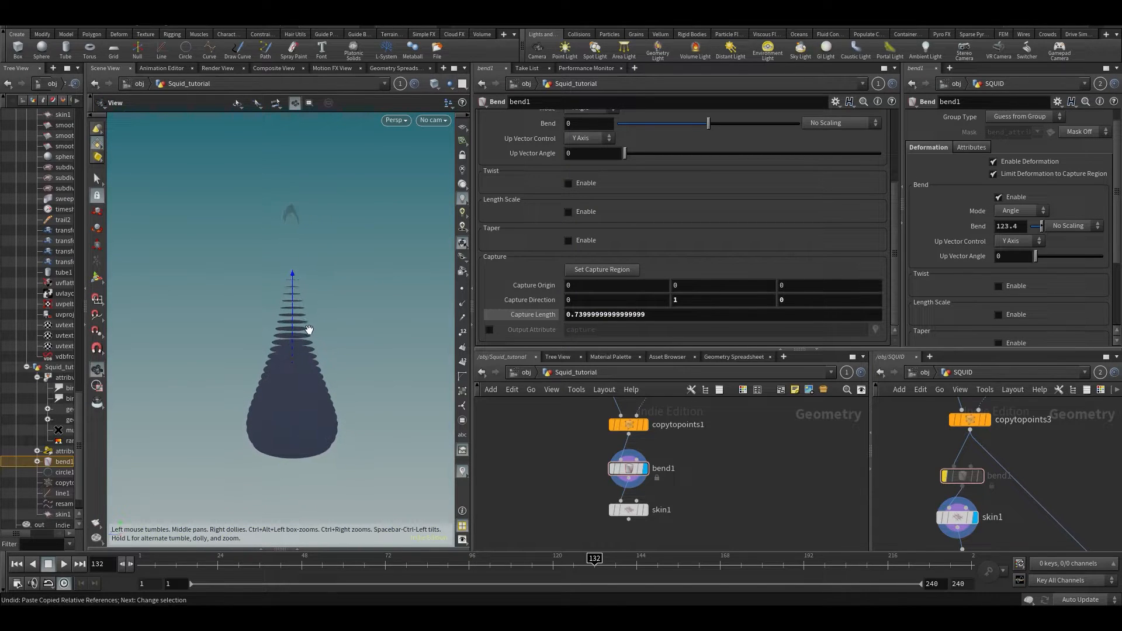
# - Replace Capture Length with bbox("../copytopoints1/", D_YMAX) and show its evaluated value 0.7
pyautogui.moveTo(650, 317); pyautogui.dragTo(189, 322)
pyautogui.write('bbox("')
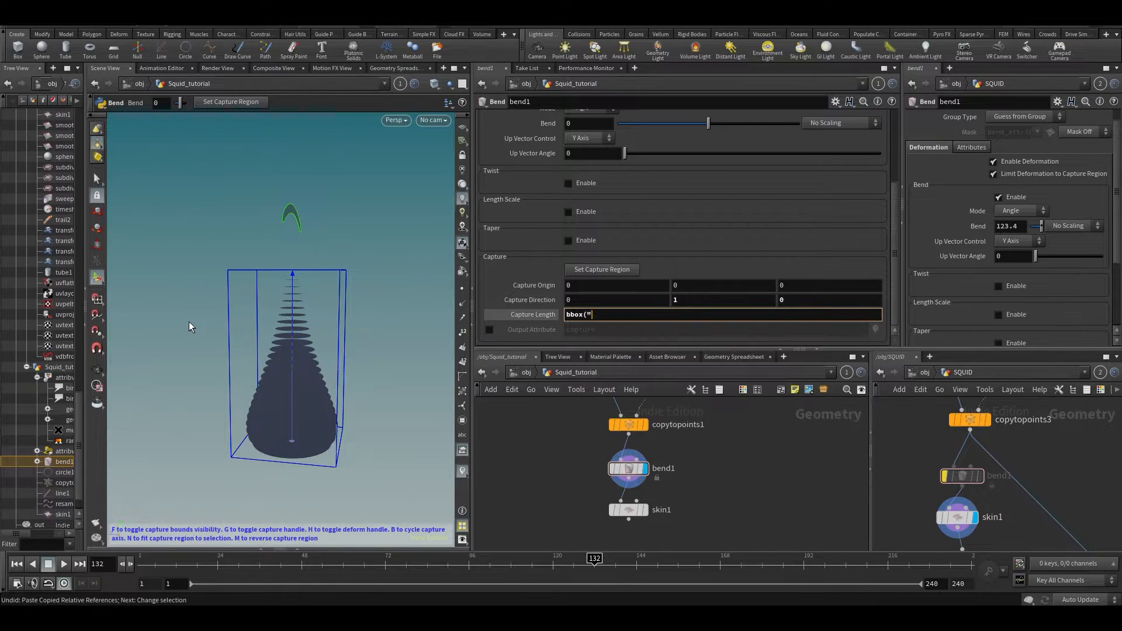
pyautogui.write('../')
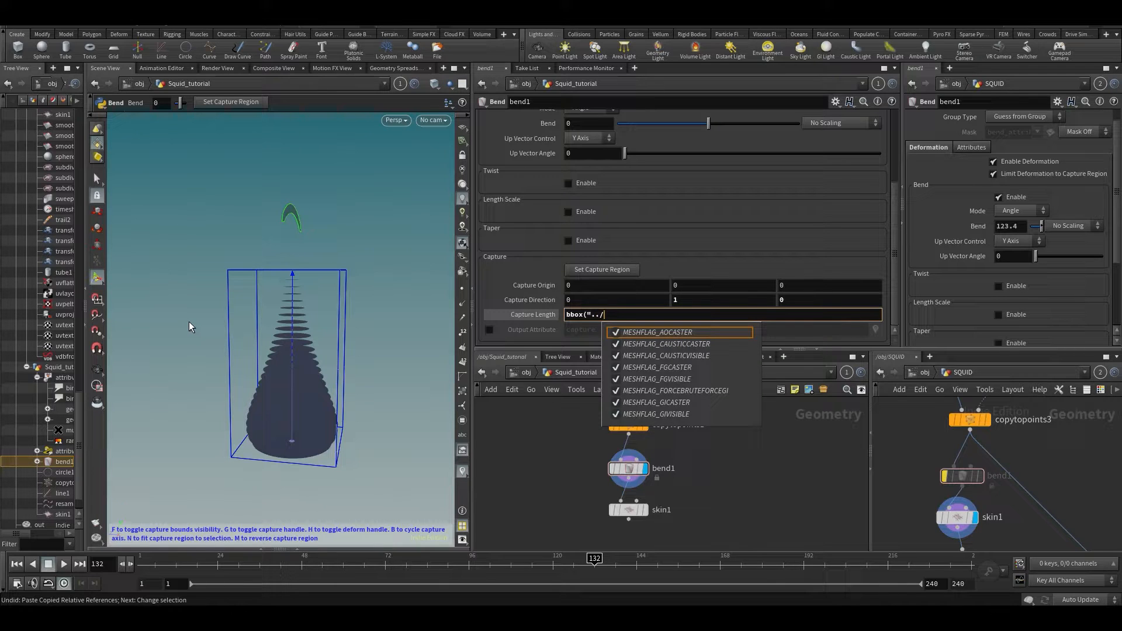
pyautogui.write('co')
pyautogui.press('Down')
pyautogui.press('Down')
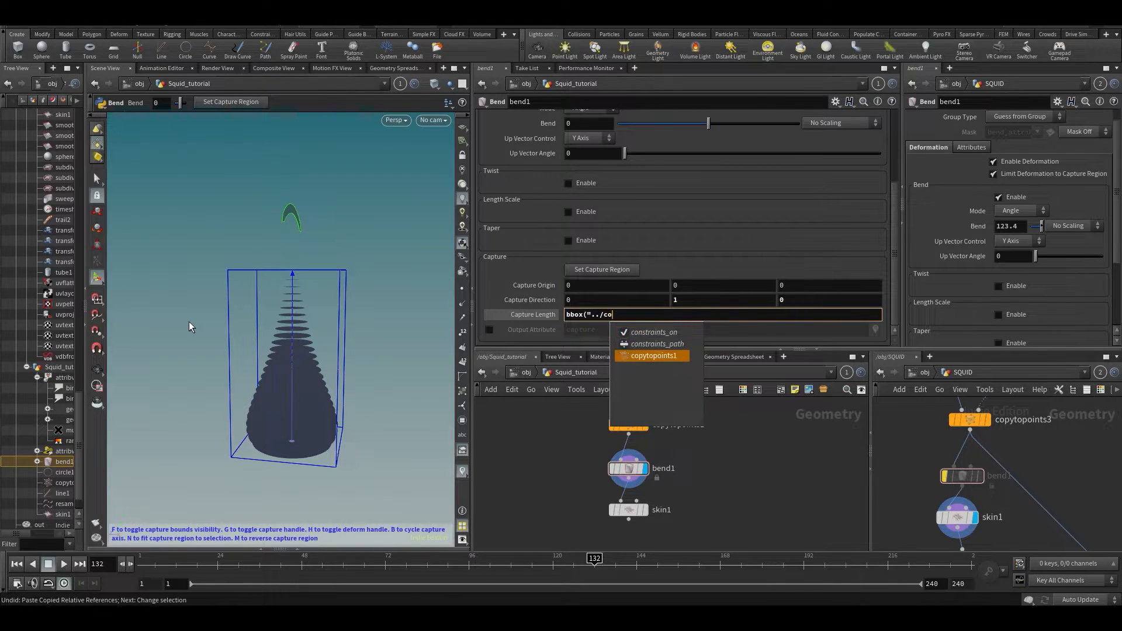
pyautogui.press('Return')
pyautogui.write('",')
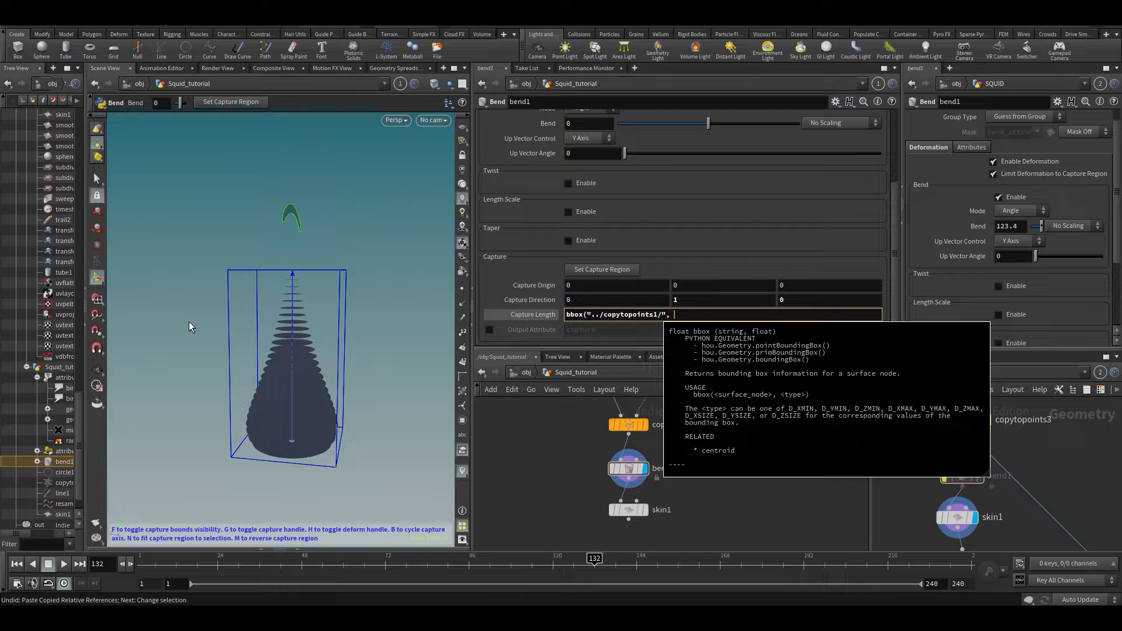
pyautogui.write(' D_Y')
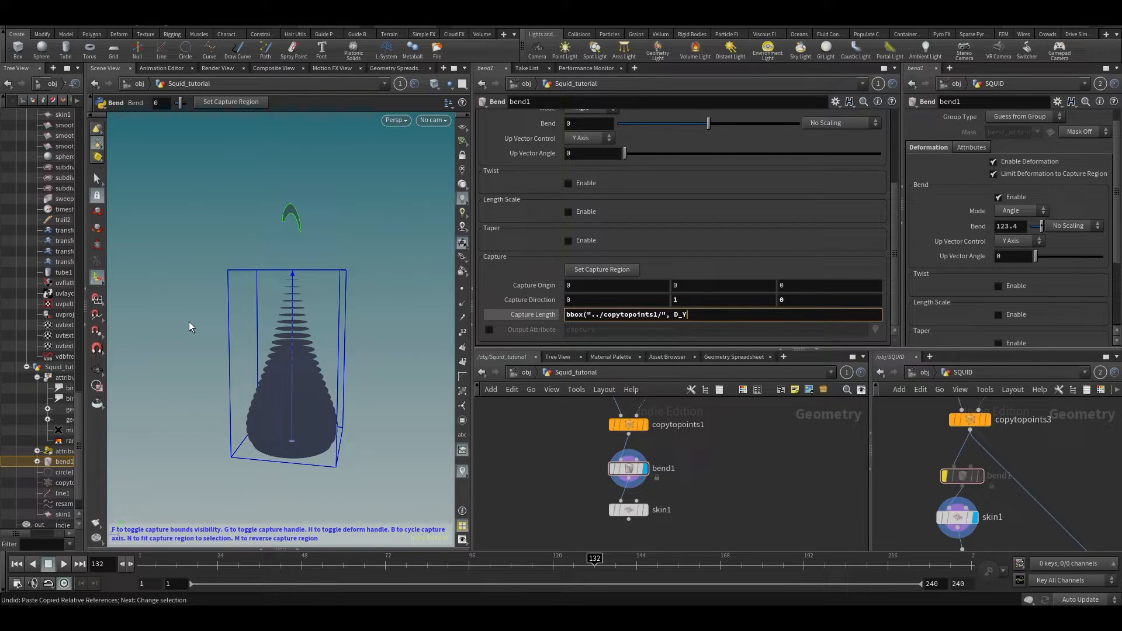
pyautogui.write('MAX)')
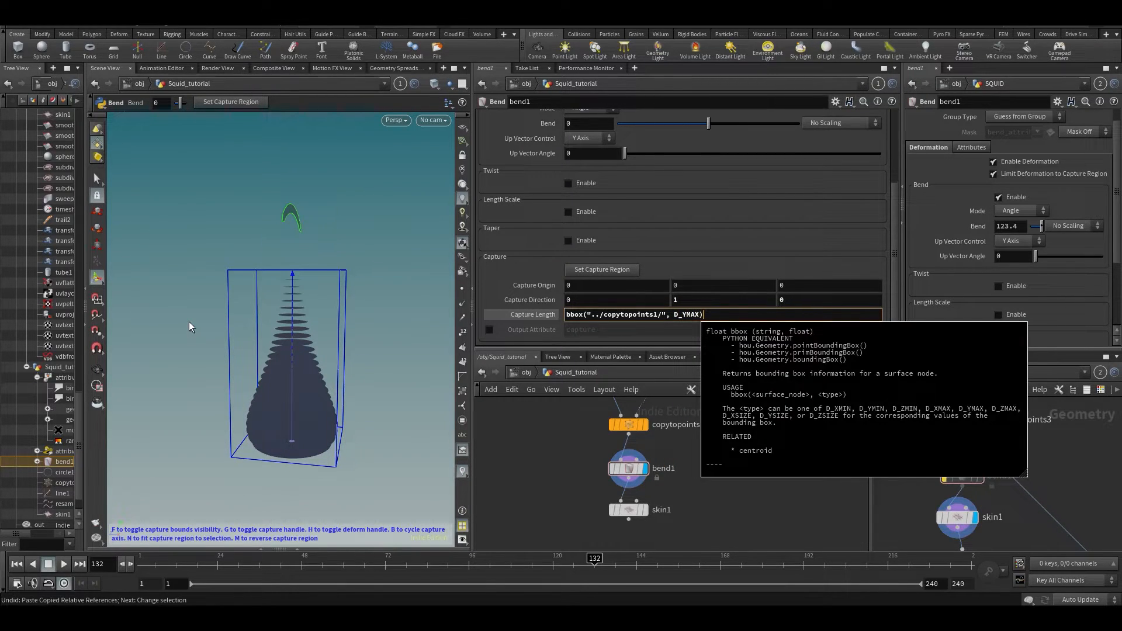
pyautogui.press('Return')
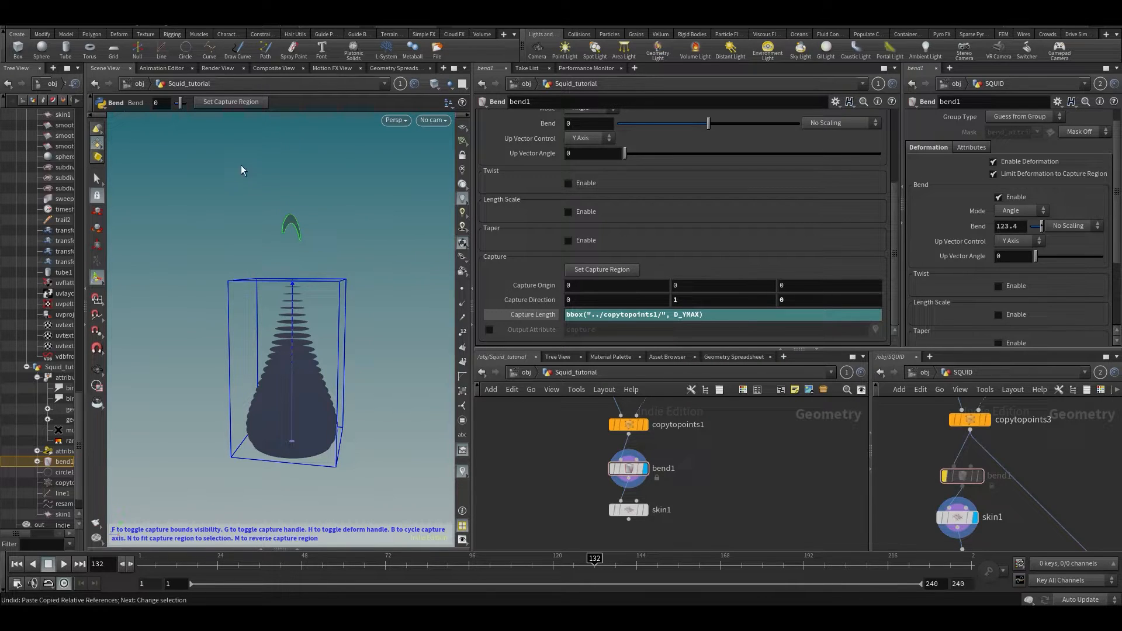
pyautogui.click(555, 317)
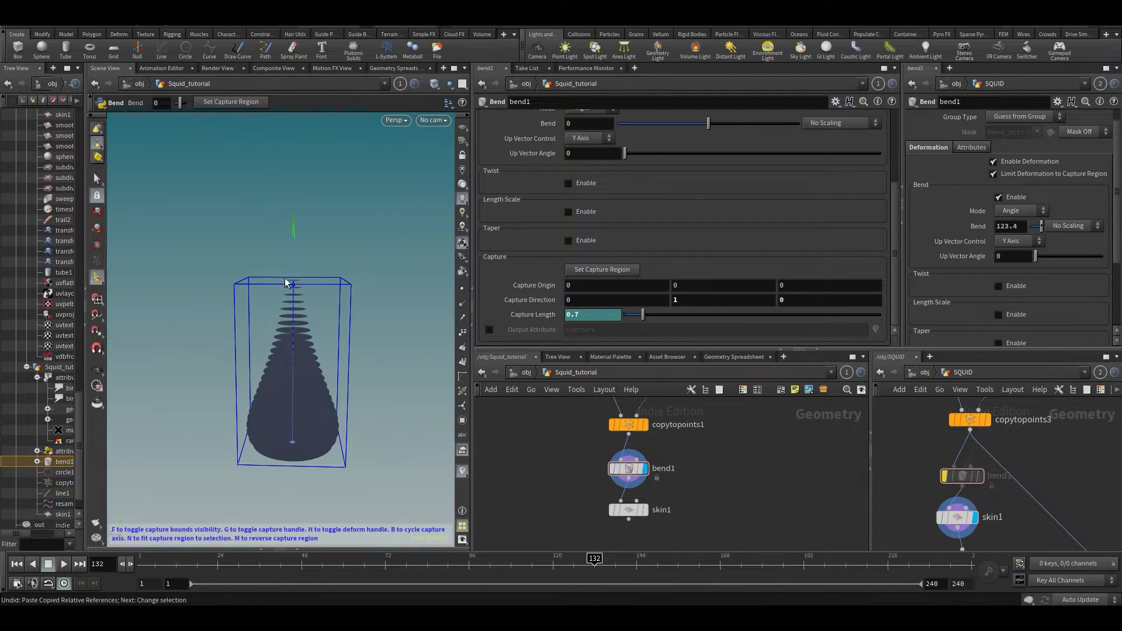
# - Lengthen line1 and confirm bend1's Capture Length expression follows the change
pyautogui.click(521, 311)
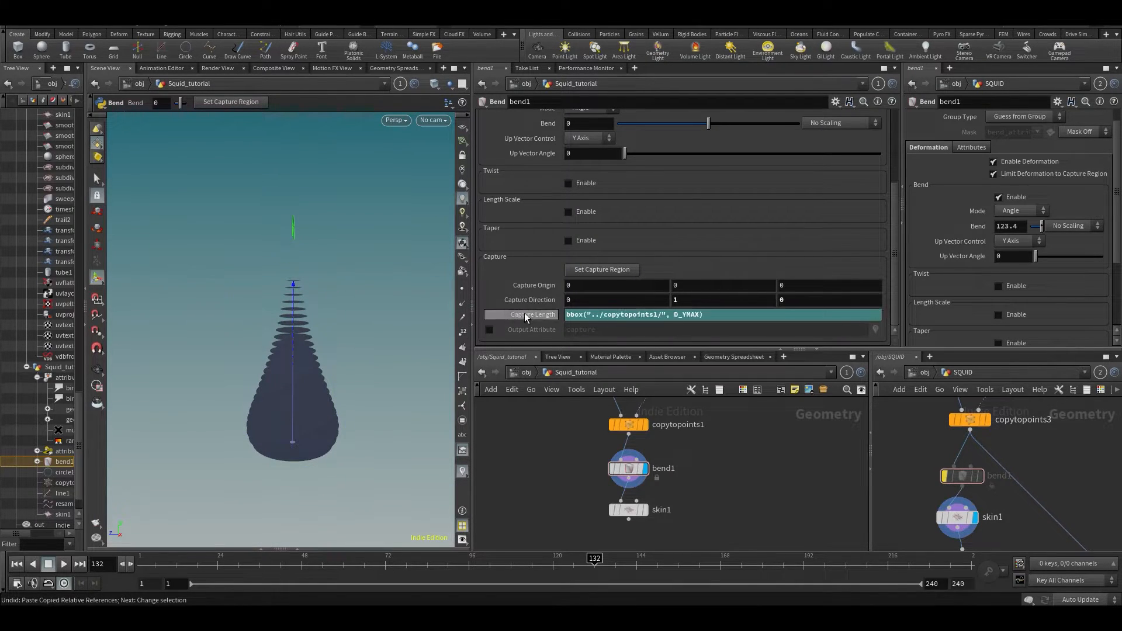
pyautogui.click(533, 316)
pyautogui.moveTo(782, 416); pyautogui.dragTo(748, 491, button='middle')
pyautogui.scroll(-2, 713, 496)
pyautogui.click(682, 457)
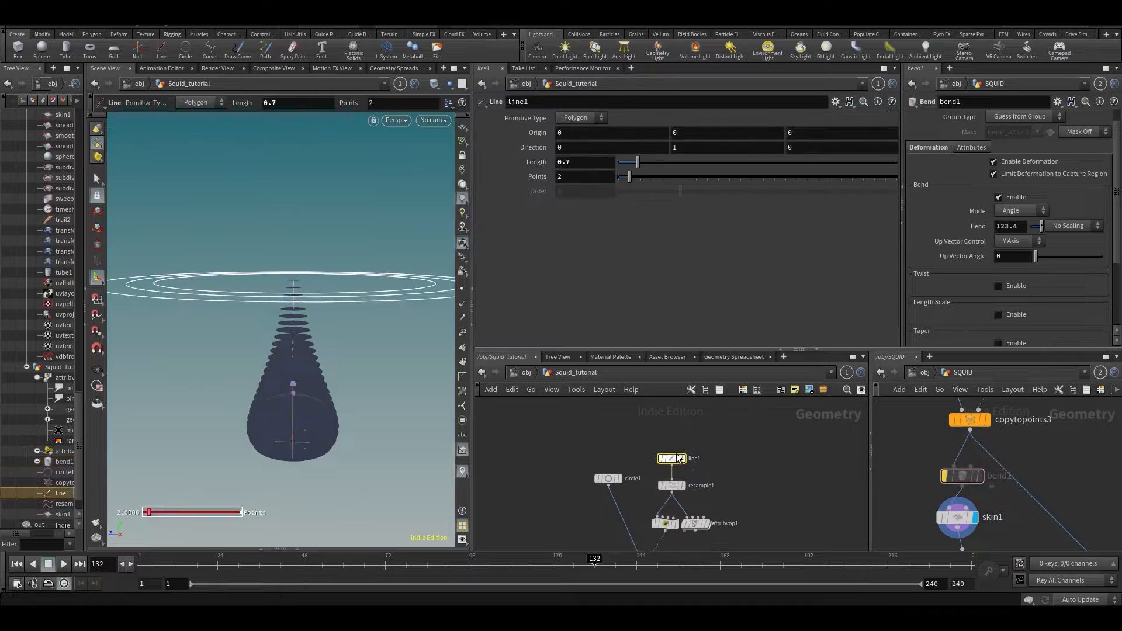
pyautogui.moveTo(661, 166); pyautogui.dragTo(647, 168)
pyautogui.moveTo(668, 546); pyautogui.dragTo(681, 468, button='middle')
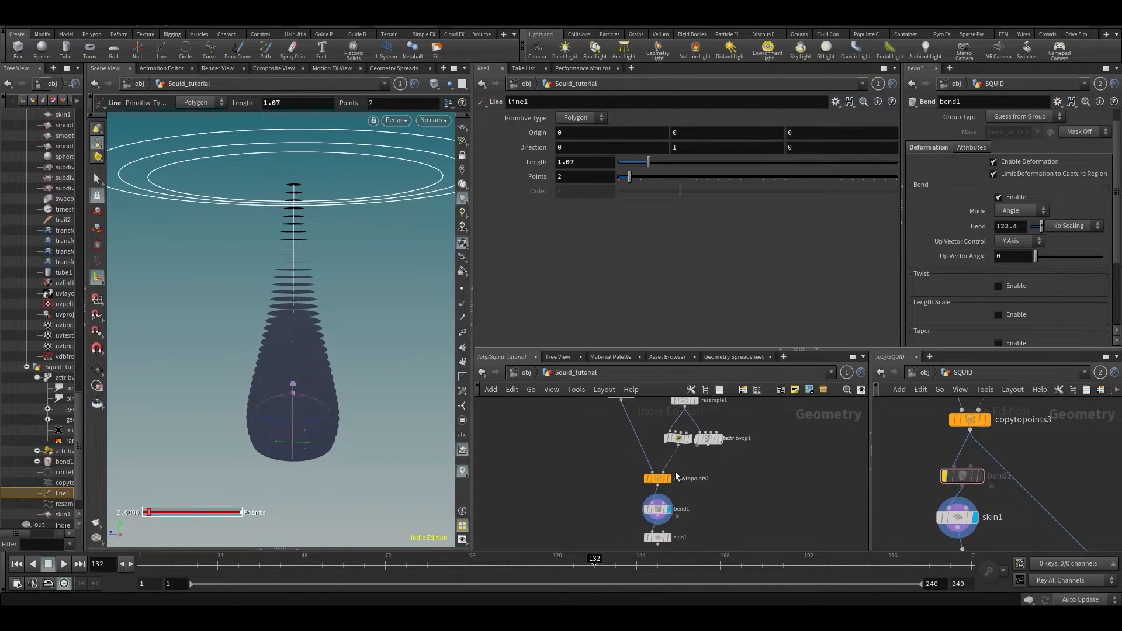
pyautogui.click(656, 508)
pyautogui.click(549, 314)
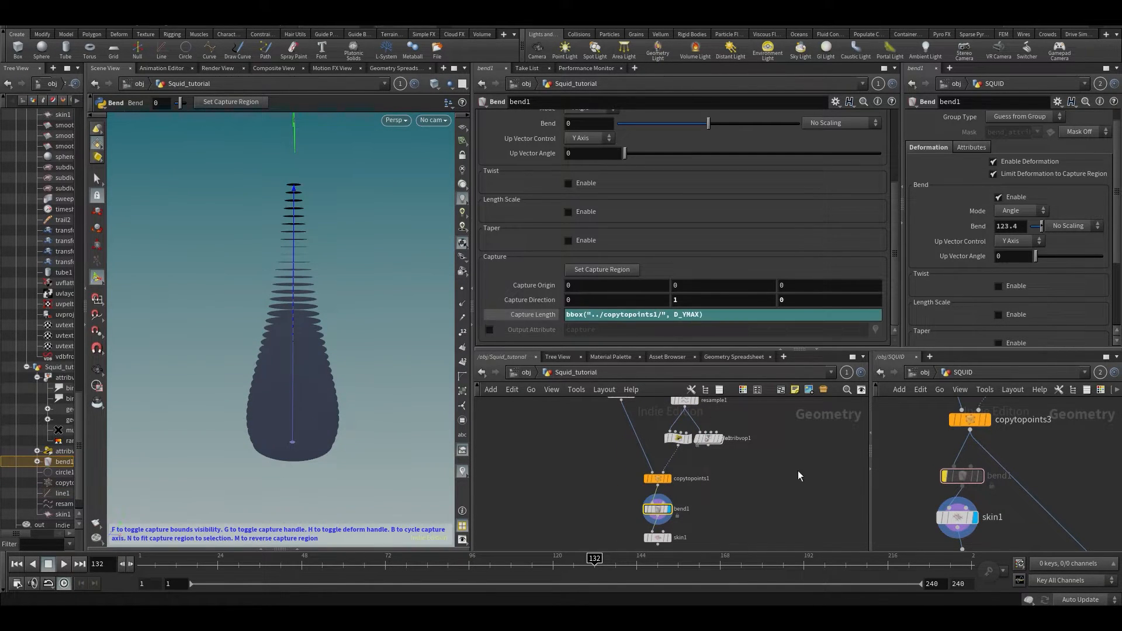
# - Undo the line back to 0.7, widen the viewport, and save Squid_v001.hiplc
pyautogui.hotkey('ctrl', 'z')
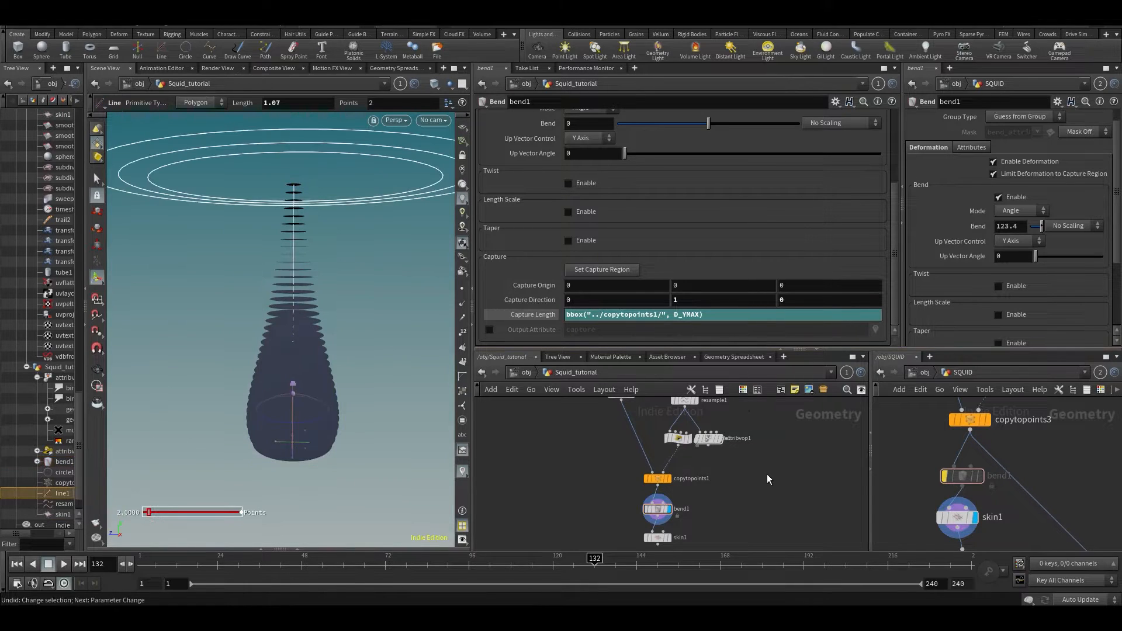
pyautogui.scroll(4, 387, 387)
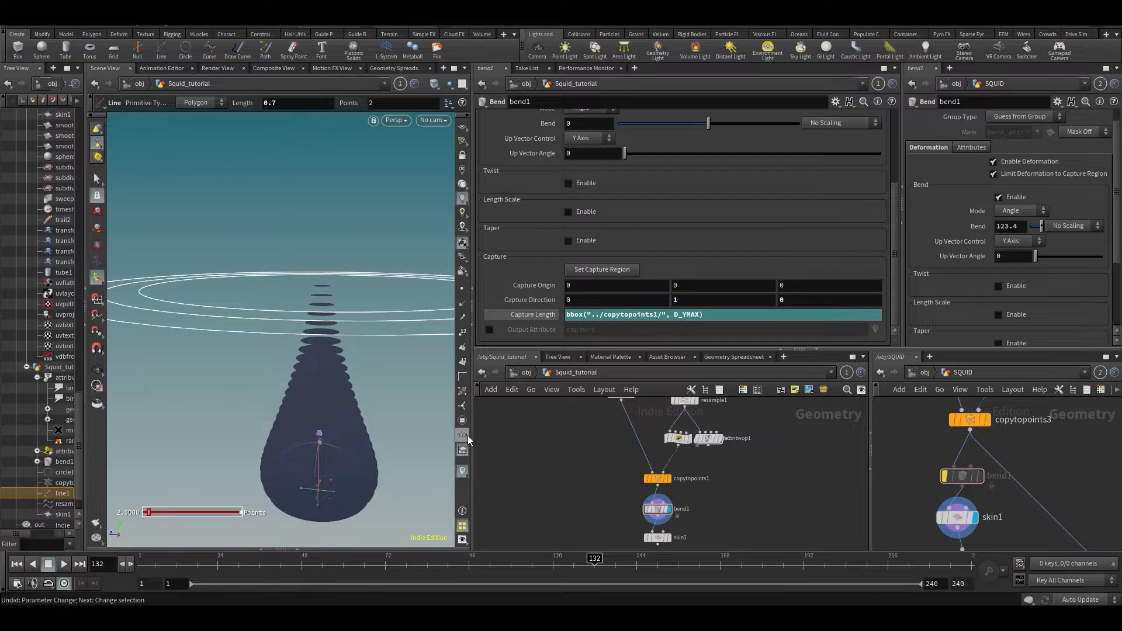
pyautogui.moveTo(471, 435); pyautogui.dragTo(552, 434)
pyautogui.press('Escape')
pyautogui.moveTo(309, 410); pyautogui.dragTo(324, 256)
pyautogui.press('Return')
pyautogui.hotkey('ctrl', 's')
pyautogui.moveTo(789, 528); pyautogui.dragTo(807, 464, button='middle')
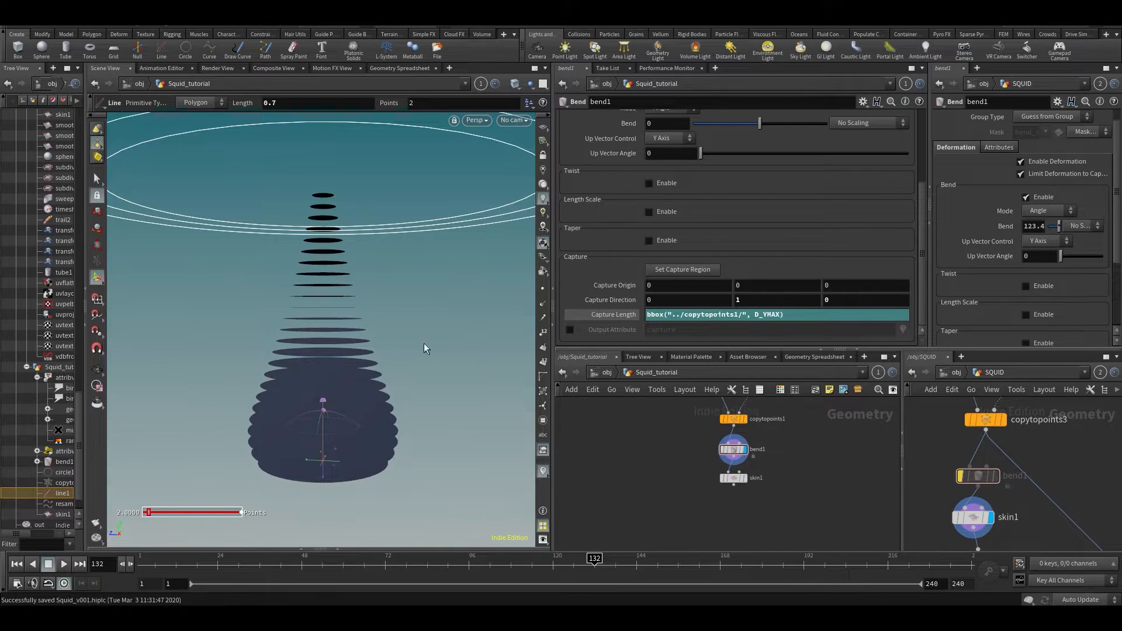
pyautogui.keyDown('alt'); pyautogui.moveTo(388, 331); pyautogui.dragTo(393, 311); pyautogui.keyUp('alt')
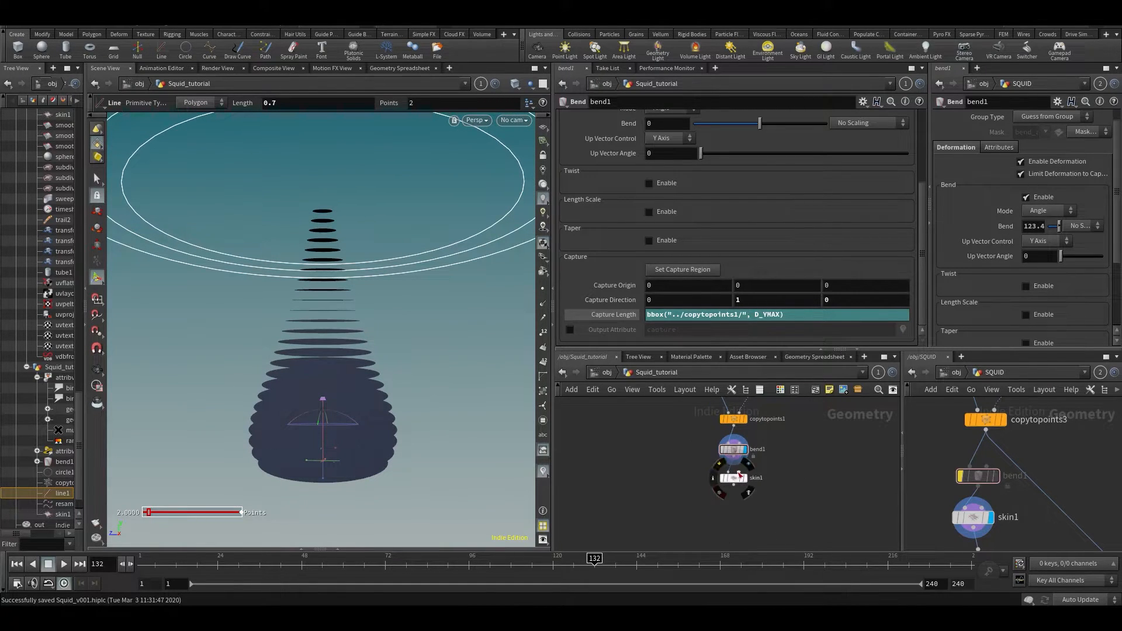
# - Display the skinned squid surface from skin1 and save the scene
pyautogui.click(753, 467)
pyautogui.press('Escape')
pyautogui.moveTo(469, 353)
pyautogui.mouseDown()
pyautogui.moveTo(468, 310)
pyautogui.moveTo(447, 468)
pyautogui.moveTo(461, 358)
pyautogui.mouseUp()
pyautogui.press('Return')
pyautogui.hotkey('ctrl', 's')
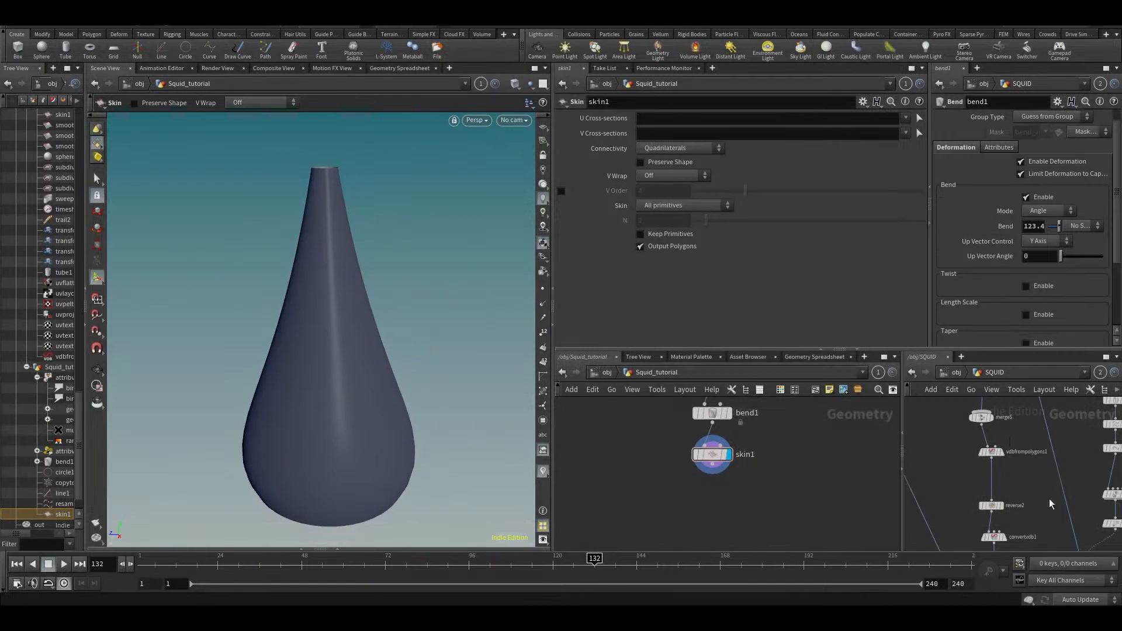
# - Inspect the reference network's vdbfrompolygons1, subdivide1, transform5 and polyextrude1 nodes
pyautogui.middleClick(988, 451)
pyautogui.moveTo(1006, 583); pyautogui.dragTo(1060, 570, button='middle')
pyautogui.moveTo(959, 430); pyautogui.dragTo(996, 547, button='middle')
pyautogui.moveTo(989, 454); pyautogui.dragTo(987, 548, button='middle')
pyautogui.keyDown('alt'); pyautogui.moveTo(234, 345); pyautogui.dragTo(235, 313); pyautogui.keyUp('alt')
# - Add a reverse1 node after skin1 and check the surface from underneath
pyautogui.press('Tab')
pyautogui.write('reve')
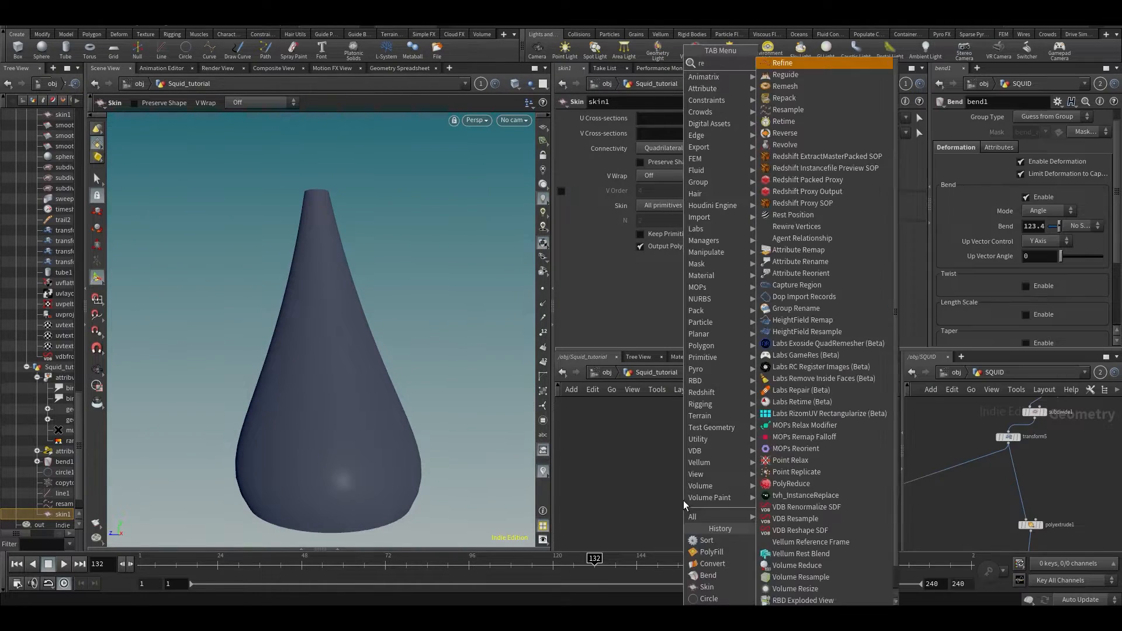
pyautogui.press('Return')
pyautogui.moveTo(422, 279); pyautogui.dragTo(404, 370)
pyautogui.moveTo(358, 318); pyautogui.dragTo(333, 213)
pyautogui.press('Return')
pyautogui.press('Escape')
pyautogui.moveTo(338, 264); pyautogui.dragTo(342, 340)
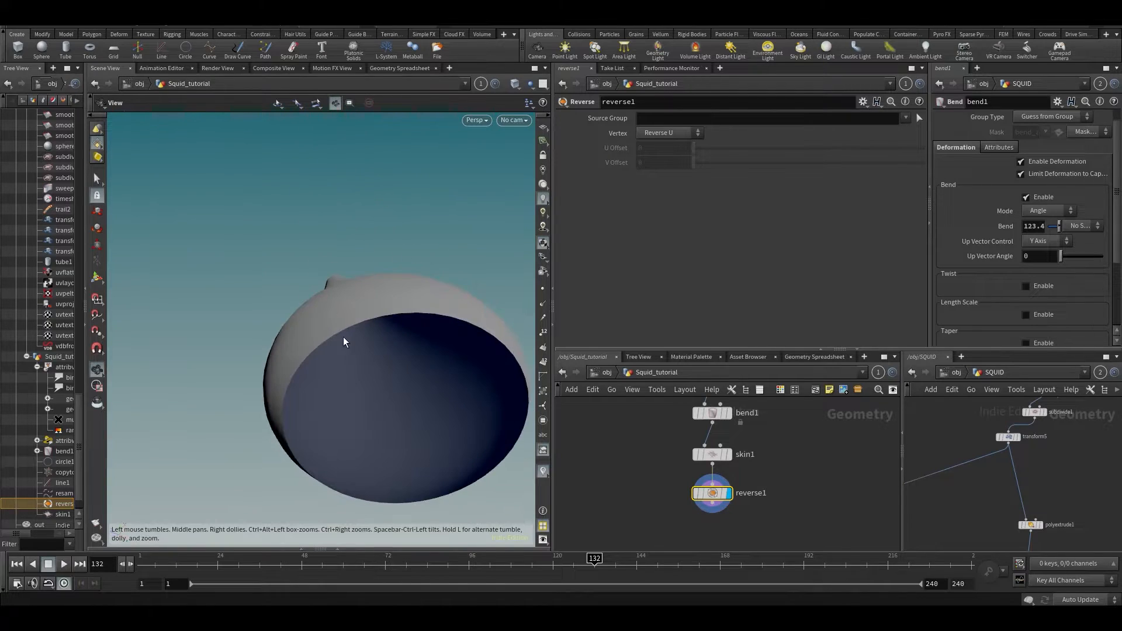
pyautogui.press('Return')
pyautogui.scroll(-5, 996, 431)
# - Show the reference SQUID model in the viewport and orbit up to its tentacle base
pyautogui.moveTo(1014, 458); pyautogui.dragTo(940, 371, button='middle')
pyautogui.scroll(1, 994, 462)
pyautogui.moveTo(996, 494); pyautogui.dragTo(1011, 467, button='middle')
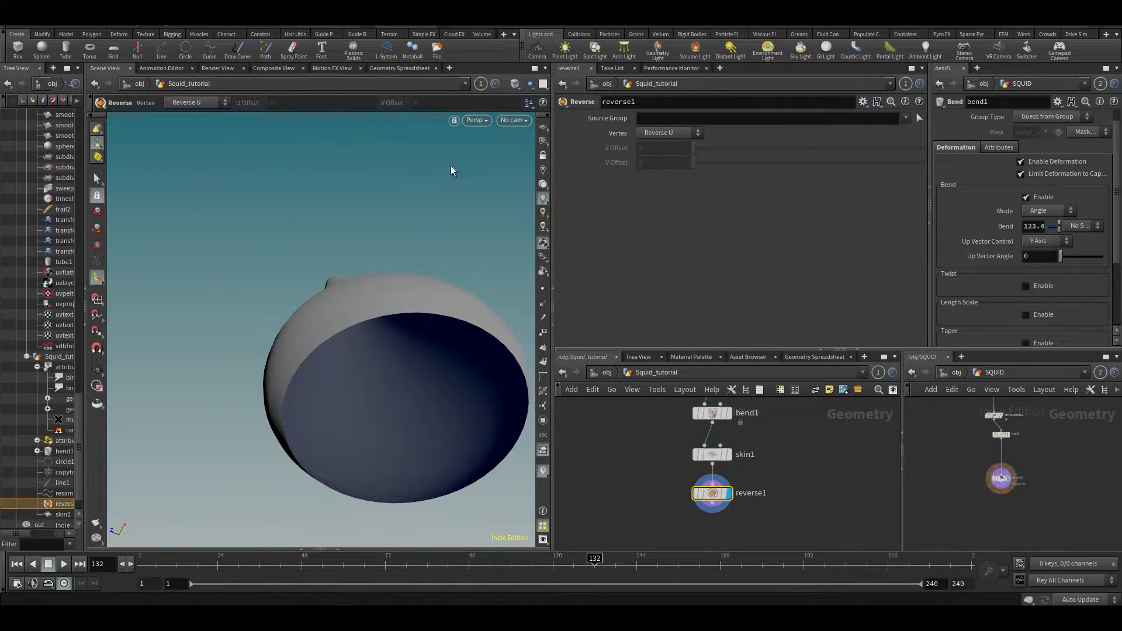
pyautogui.click(466, 83)
pyautogui.click(491, 146)
pyautogui.press('Escape')
pyautogui.moveTo(379, 329); pyautogui.dragTo(514, 450)
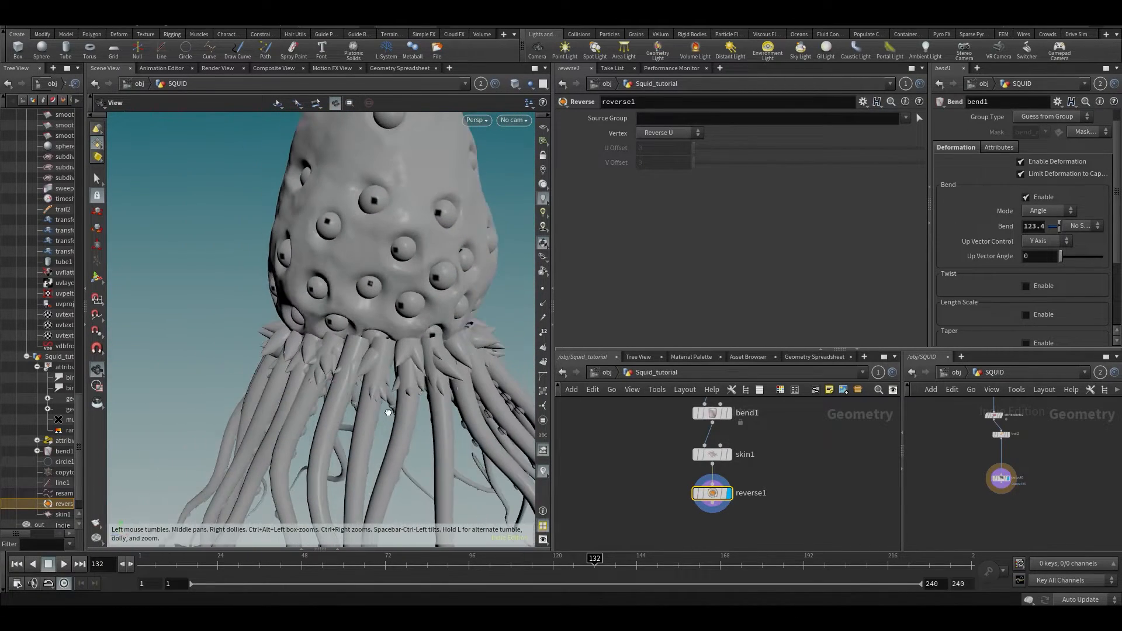
# - Link the viewport back to the Squid_tutorial network and reframe the teardrop
pyautogui.press('Escape')
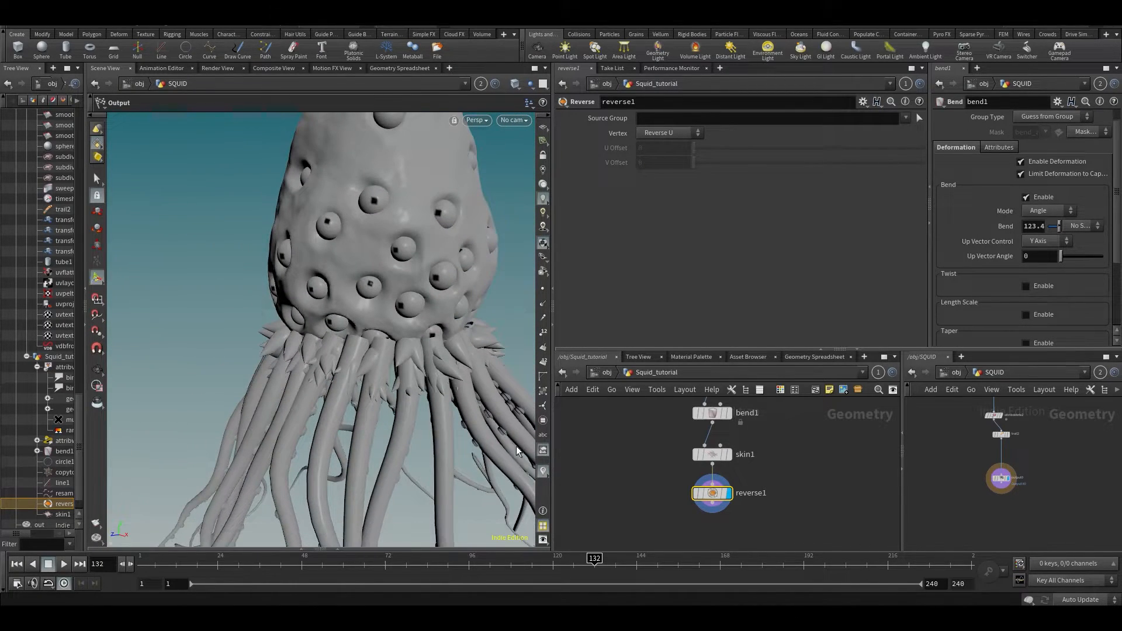
pyautogui.click(481, 85)
pyautogui.click(497, 107)
pyautogui.click(480, 84)
pyautogui.click(488, 139)
pyautogui.keyDown('alt'); pyautogui.moveTo(365, 212); pyautogui.dragTo(367, 346, button='middle'); pyautogui.keyUp('alt')
pyautogui.keyDown('alt'); pyautogui.moveTo(368, 311); pyautogui.dragTo(292, 311); pyautogui.keyUp('alt')
pyautogui.scroll(-6, 417, 330)
pyautogui.keyDown('alt'); pyautogui.moveTo(417, 330); pyautogui.dragTo(302, 321, button='middle'); pyautogui.keyUp('alt')
pyautogui.keyDown('alt'); pyautogui.moveTo(302, 321); pyautogui.dragTo(388, 351); pyautogui.keyUp('alt')
pyautogui.keyDown('alt'); pyautogui.moveTo(325, 282); pyautogui.dragTo(354, 329, button='middle'); pyautogui.keyUp('alt')
# - Add a convert1 node under reverse1 and compare it with reverse1's result
pyautogui.moveTo(792, 461); pyautogui.dragTo(791, 381, button='middle')
pyautogui.keyDown('alt'); pyautogui.moveTo(282, 293); pyautogui.dragTo(405, 202); pyautogui.keyUp('alt')
pyautogui.press('Tab')
pyautogui.write('convert')
pyautogui.press('Return')
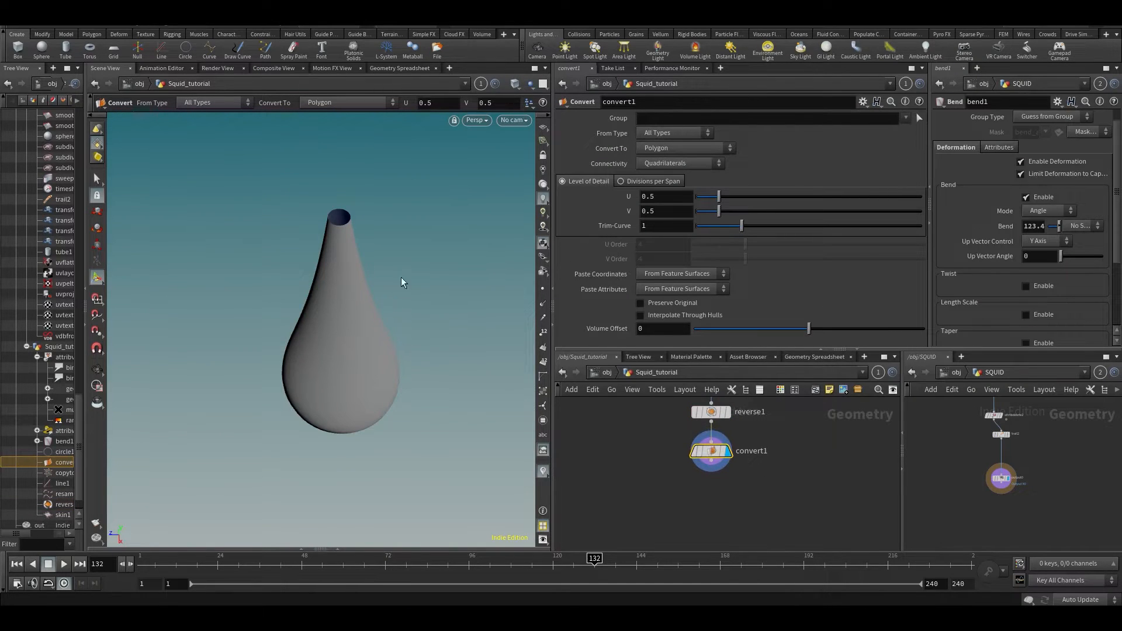
pyautogui.moveTo(759, 435); pyautogui.dragTo(760, 496, button='middle')
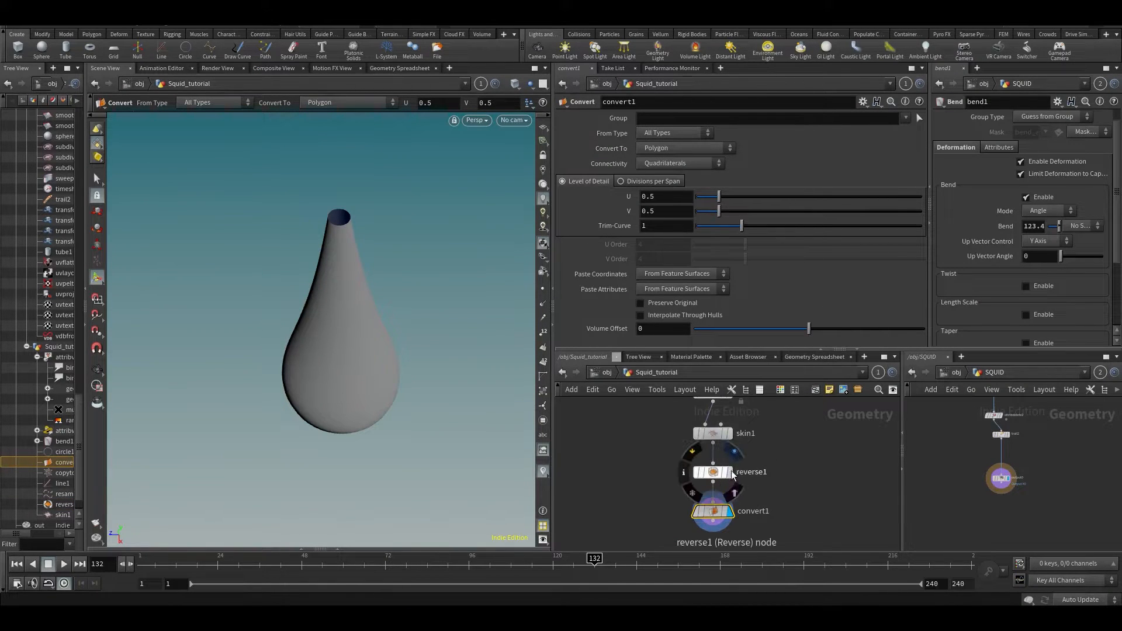
pyautogui.click(729, 472)
pyautogui.keyDown('alt'); pyautogui.scroll(4, 263, 327); pyautogui.keyUp('alt')
pyautogui.scroll(2, 262, 328)
pyautogui.press('Return')
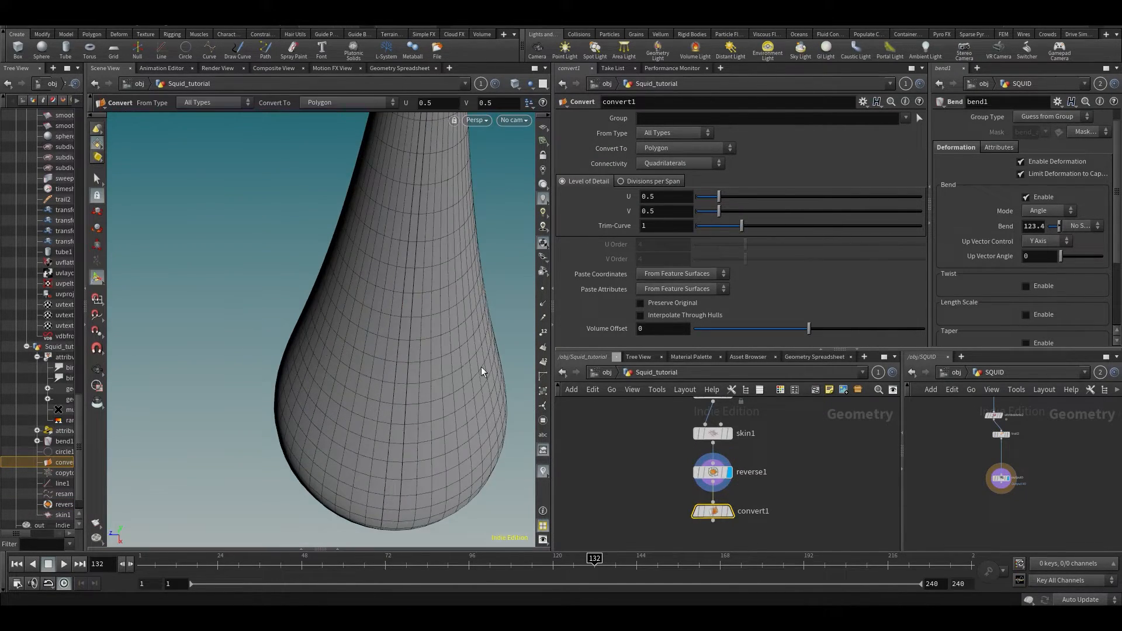
# - Inspect skin1's settings, then select convert1 and orbit around the teardrop
pyautogui.click(711, 439)
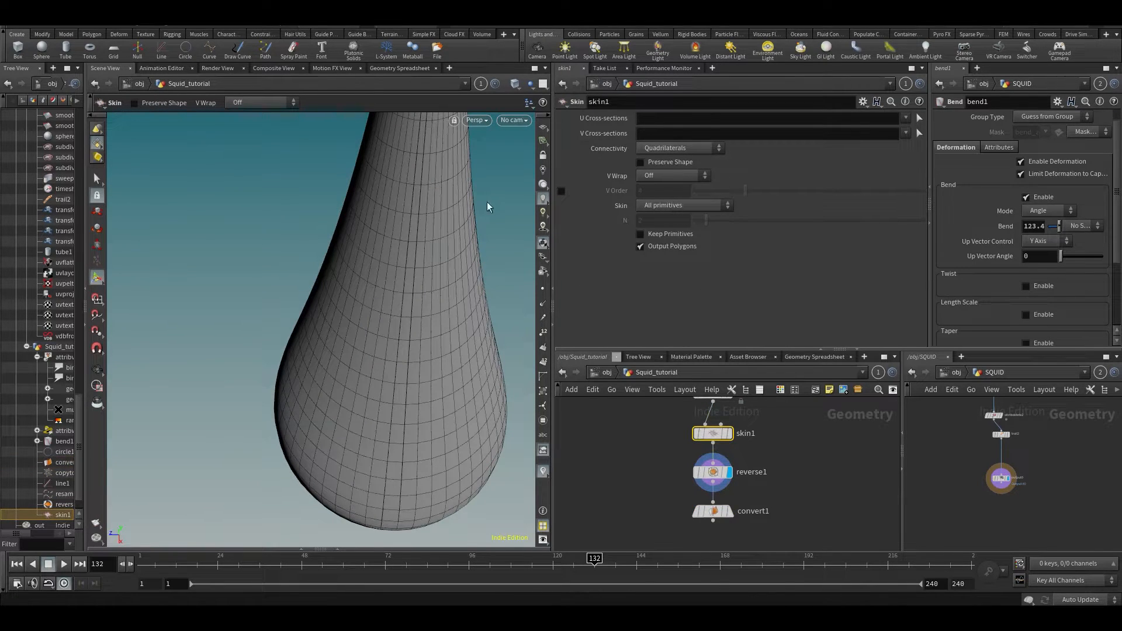
pyautogui.press('s')
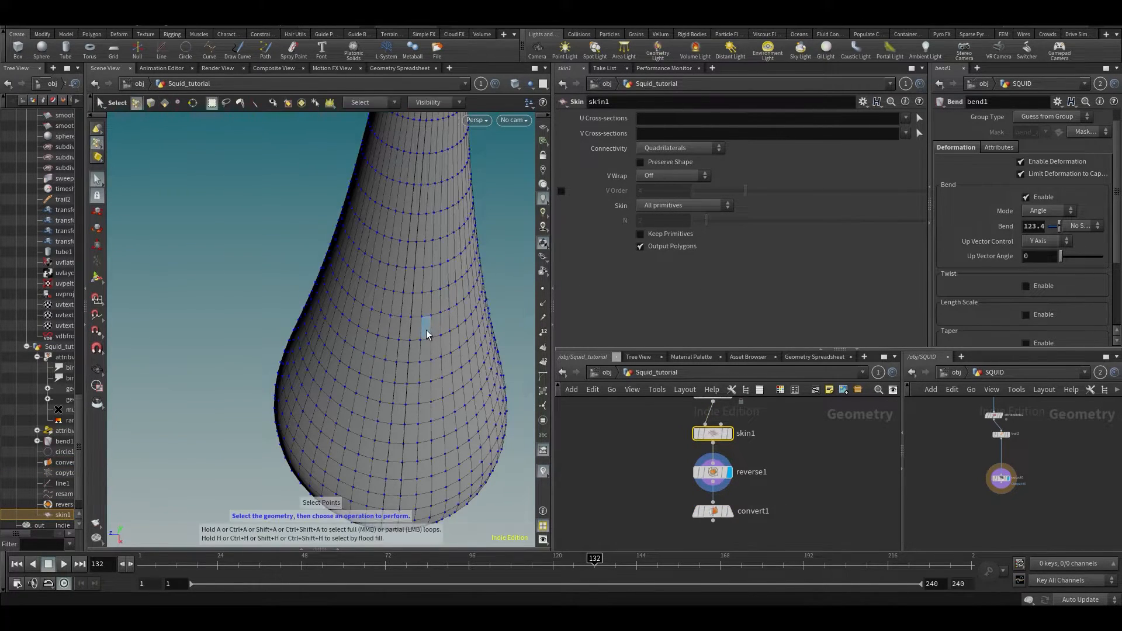
pyautogui.click(723, 513)
pyautogui.press('Escape')
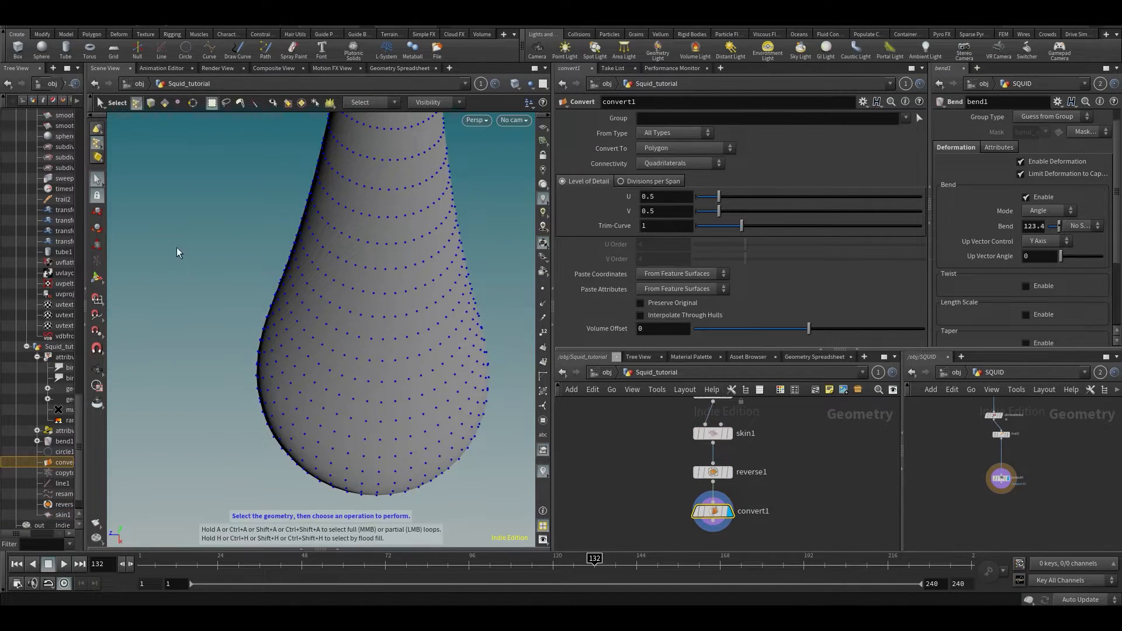
pyautogui.moveTo(264, 268); pyautogui.dragTo(382, 274)
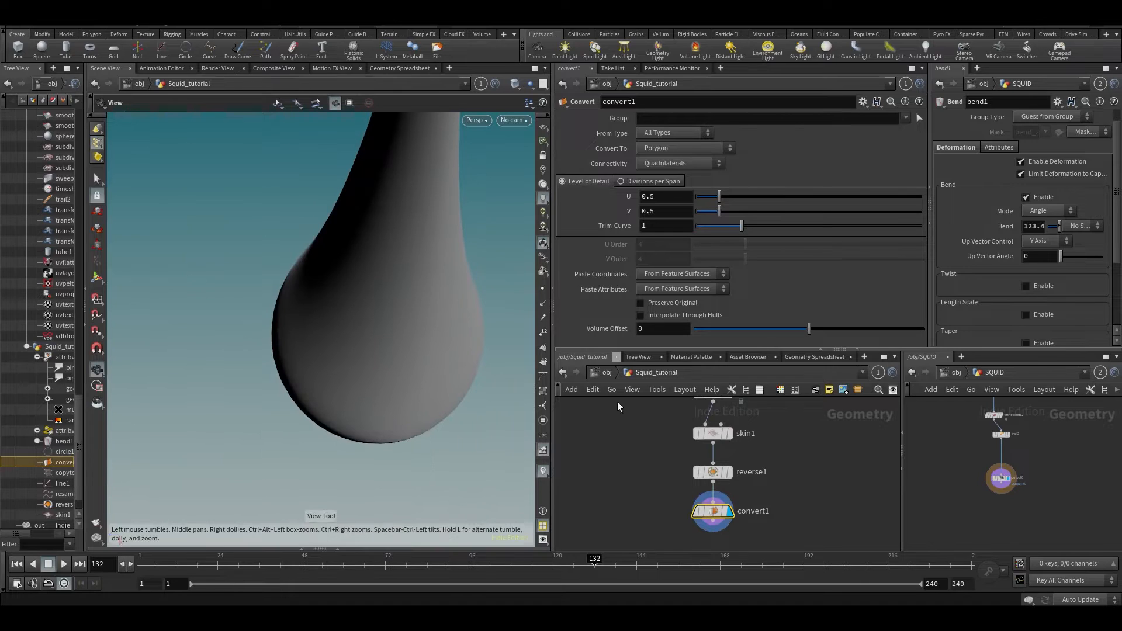
pyautogui.moveTo(305, 242); pyautogui.dragTo(319, 195)
pyautogui.moveTo(658, 540); pyautogui.dragTo(636, 469, button='middle')
# - Add polyfill1 under convert1 and compare the open end with the capped result
pyautogui.press('Tab')
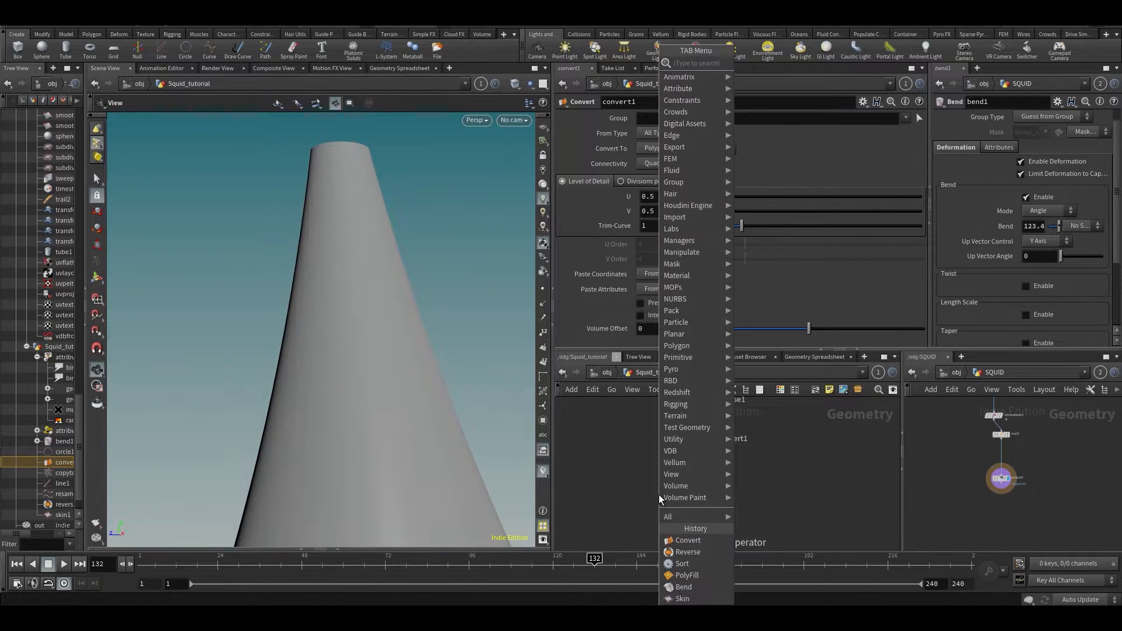
pyautogui.write('polyf')
pyautogui.press('Return')
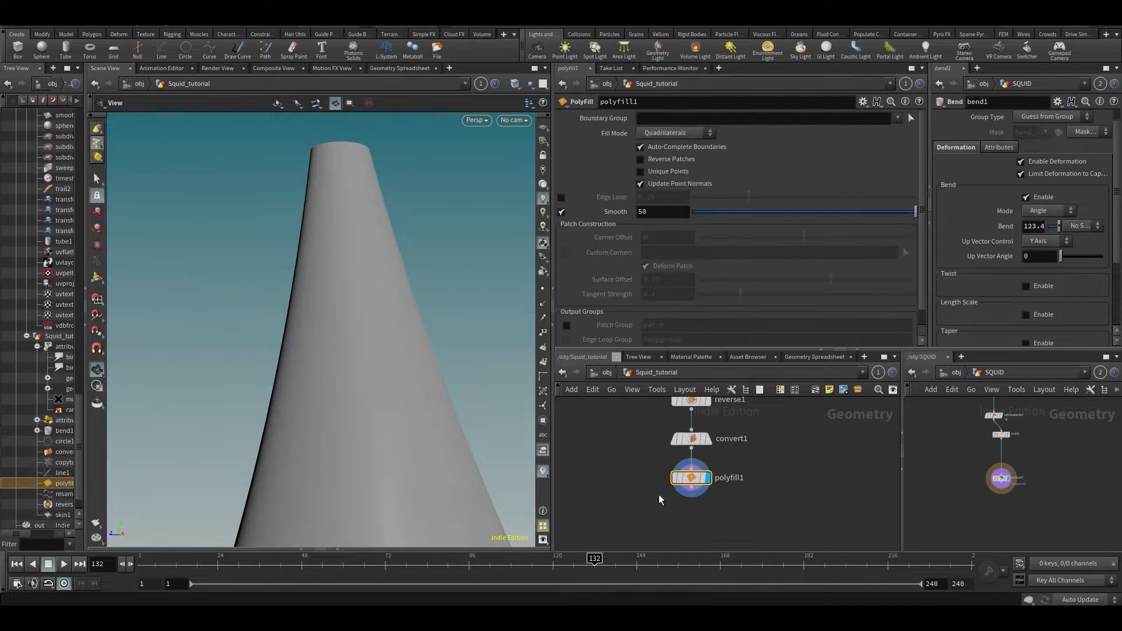
pyautogui.moveTo(351, 205); pyautogui.dragTo(368, 334)
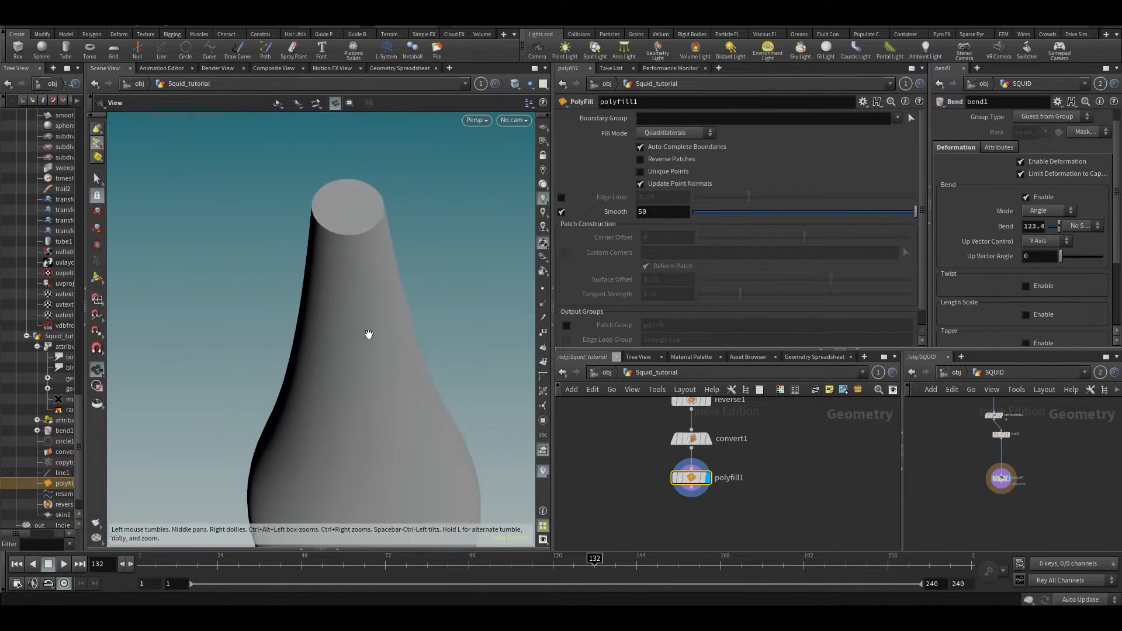
pyautogui.moveTo(705, 440)
pyautogui.click(712, 420)
pyautogui.moveTo(188, 218); pyautogui.dragTo(461, 391)
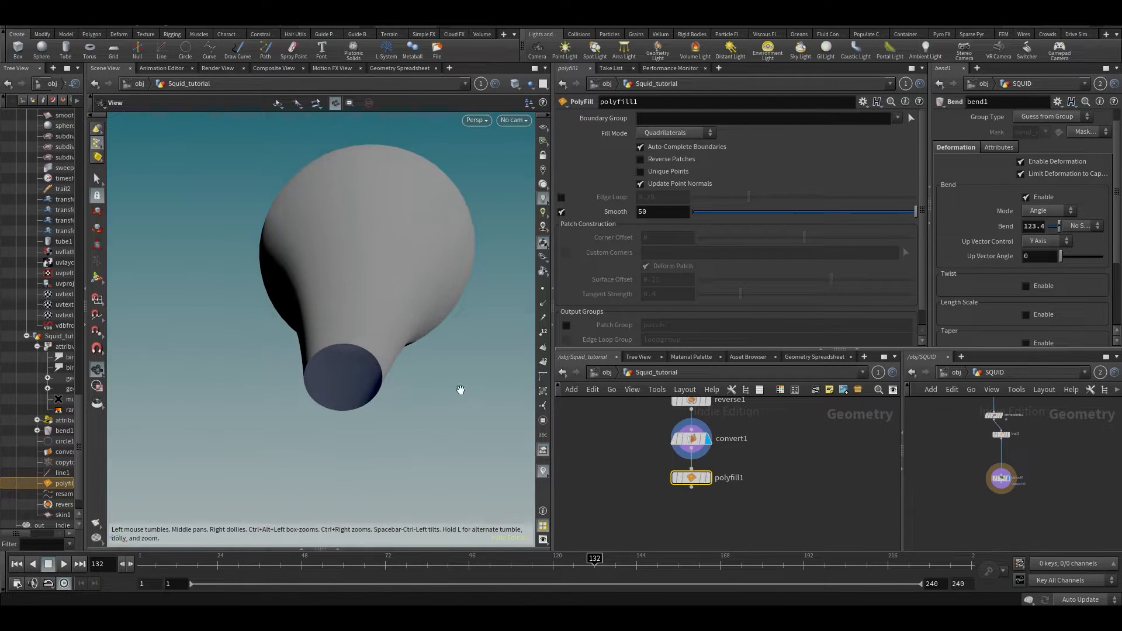
pyautogui.click(706, 478)
pyautogui.moveTo(339, 389); pyautogui.dragTo(502, 121)
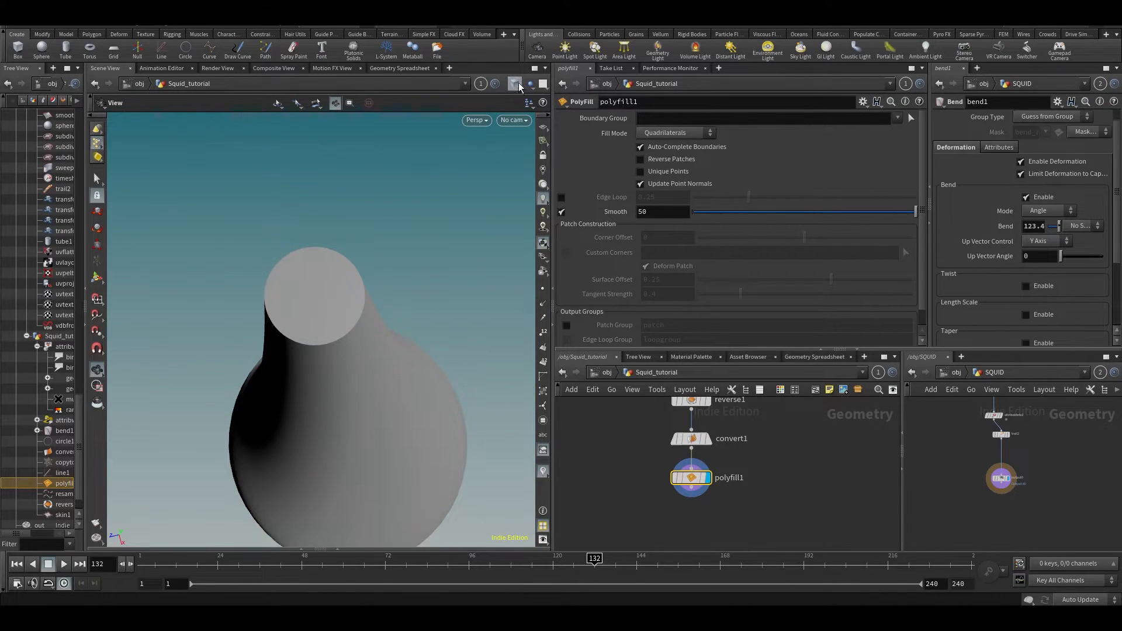
# - Switch the viewport to Smooth Wire Shaded and check the cap's wireframe
pyautogui.click(516, 85)
pyautogui.click(544, 202)
pyautogui.moveTo(393, 251)
pyautogui.mouseDown()
pyautogui.moveTo(393, 306)
pyautogui.moveTo(378, 285)
pyautogui.mouseUp()
pyautogui.scroll(5, 388, 306)
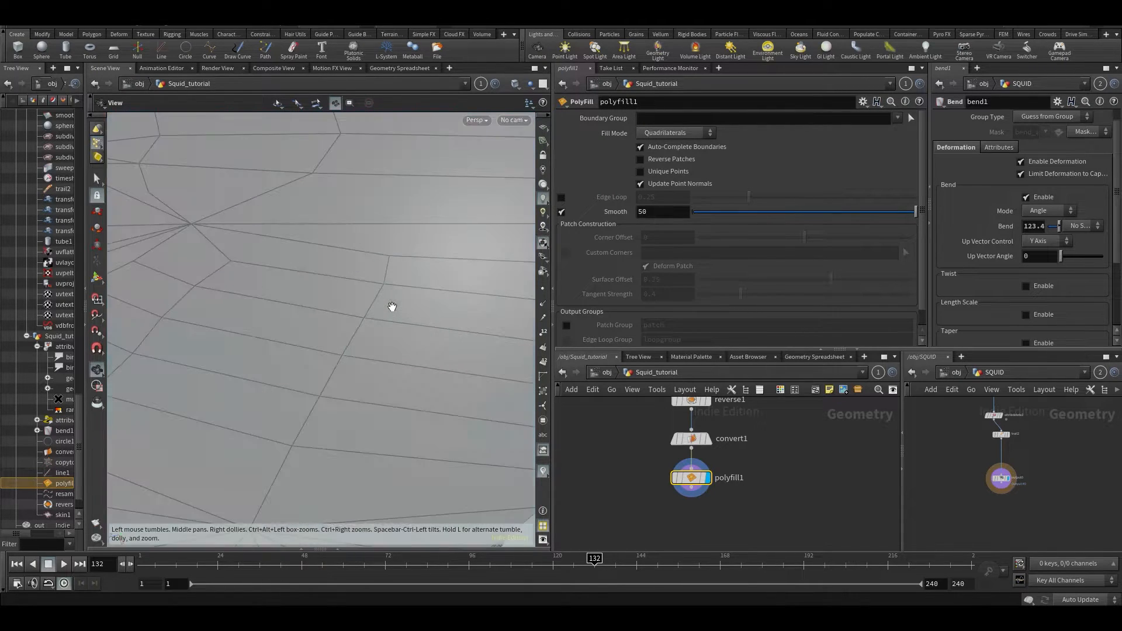
pyautogui.scroll(-6, 388, 308)
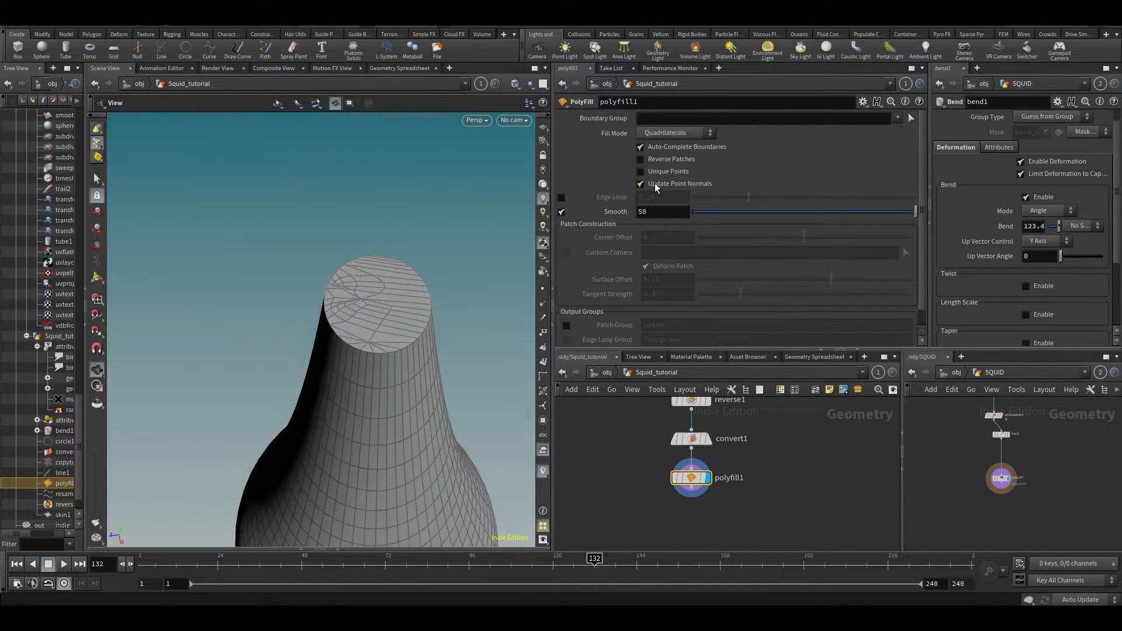
pyautogui.moveTo(446, 431); pyautogui.dragTo(208, 243)
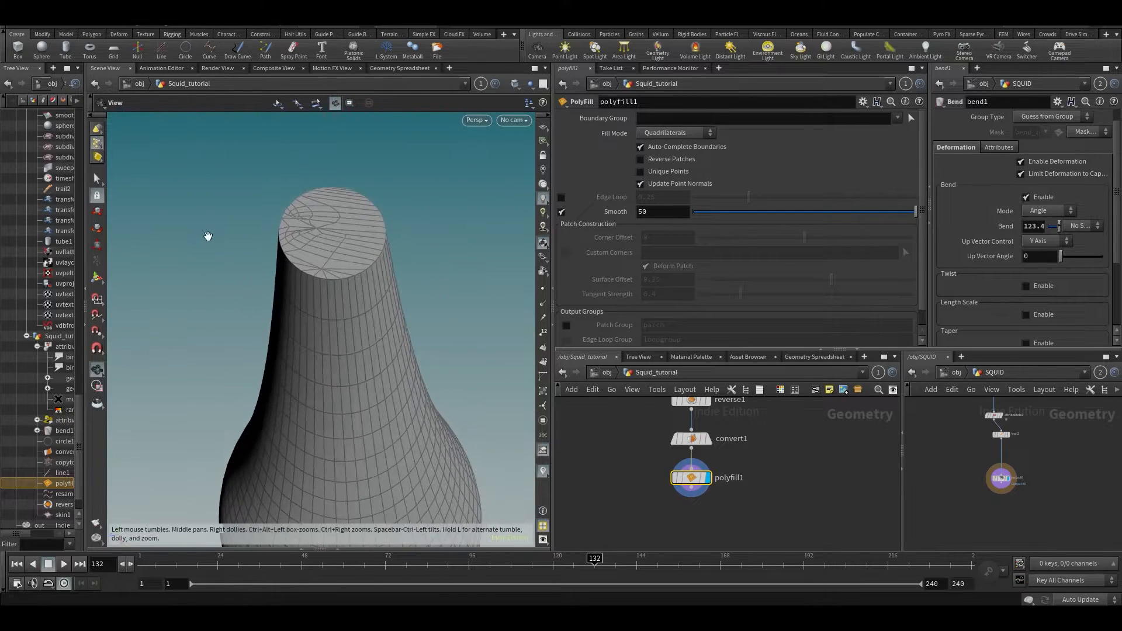
# - Set polyfill1's Fill Mode to Single Polygon
pyautogui.click(644, 132)
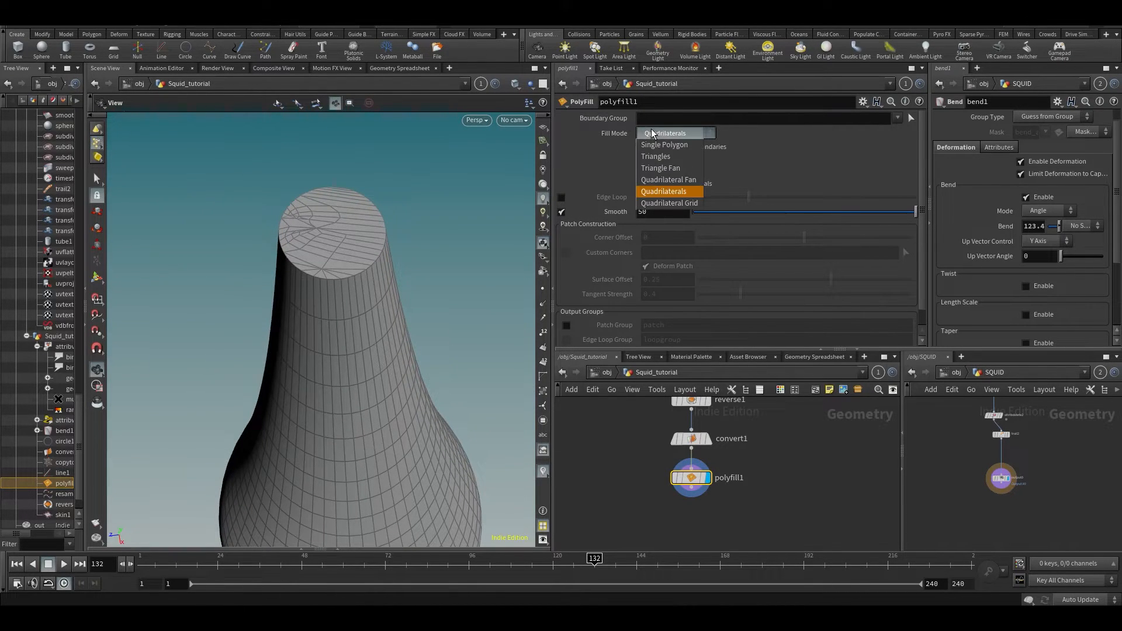
pyautogui.click(650, 138)
pyautogui.moveTo(407, 264); pyautogui.dragTo(396, 301)
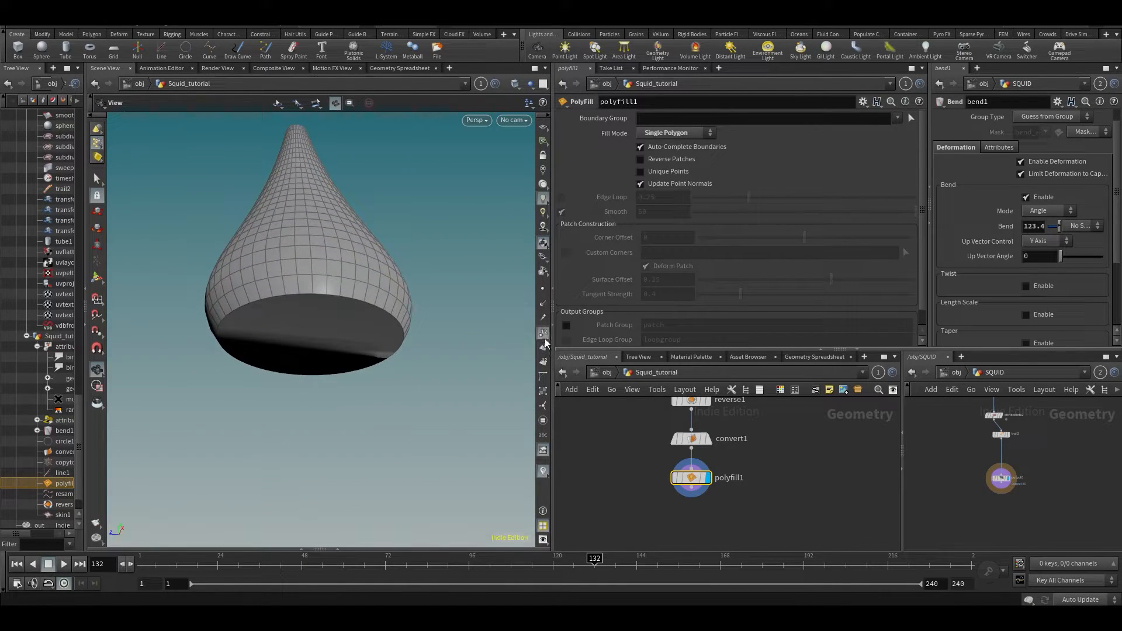
# - Toggle point numbers on and off, then display primitive numbers on the mesh
pyautogui.click(545, 338)
pyautogui.moveTo(269, 338); pyautogui.dragTo(397, 380)
pyautogui.click(546, 338)
pyautogui.click(548, 363)
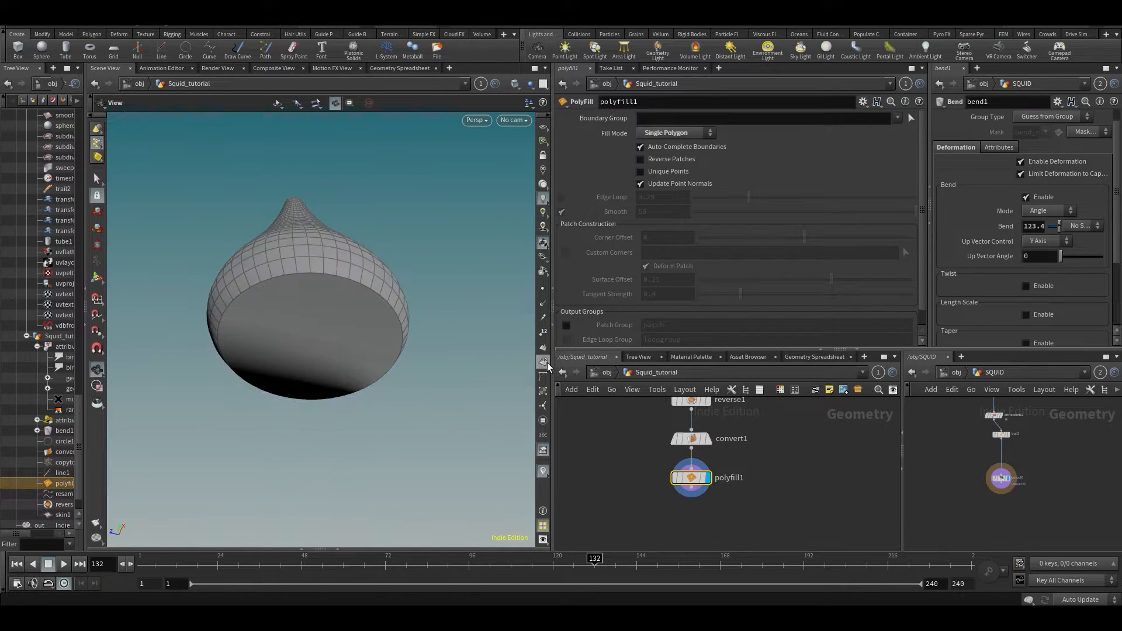
pyautogui.moveTo(301, 333); pyautogui.dragTo(308, 315)
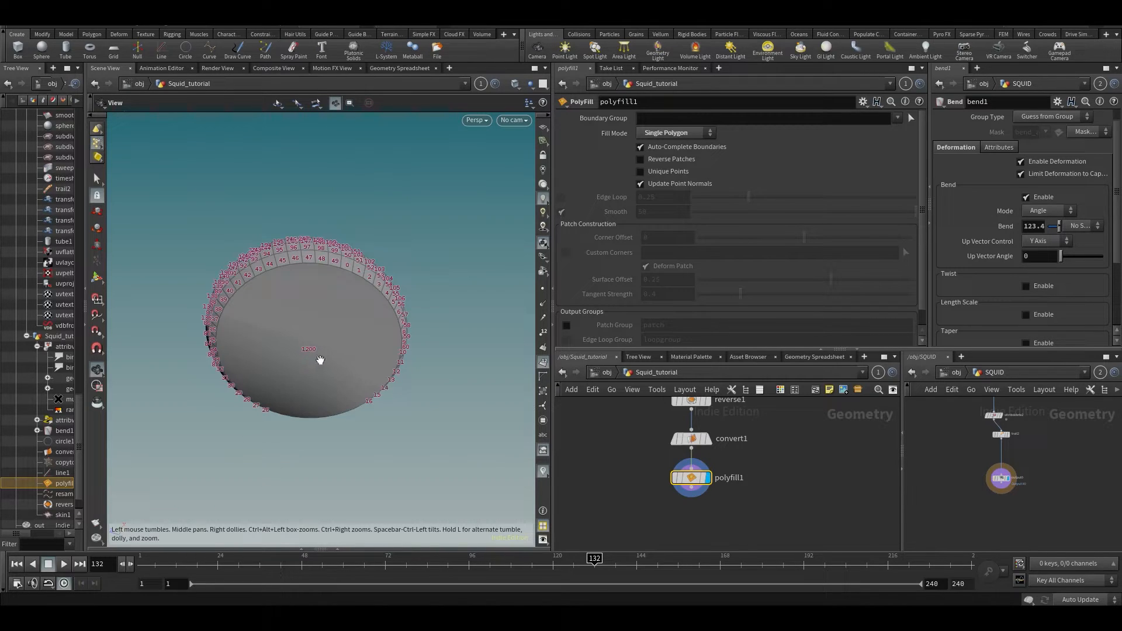
pyautogui.moveTo(755, 432); pyautogui.dragTo(735, 547, button='middle')
pyautogui.moveTo(742, 484); pyautogui.dragTo(737, 546, button='middle')
pyautogui.moveTo(746, 459); pyautogui.dragTo(733, 541, button='middle')
pyautogui.click(691, 431)
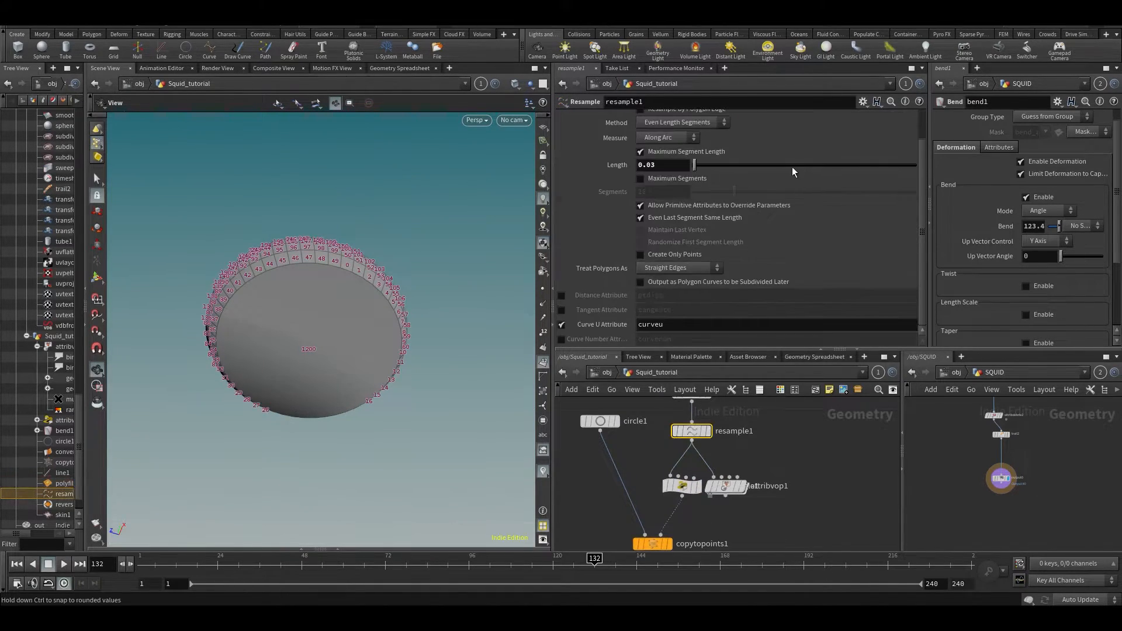
pyautogui.write('5')
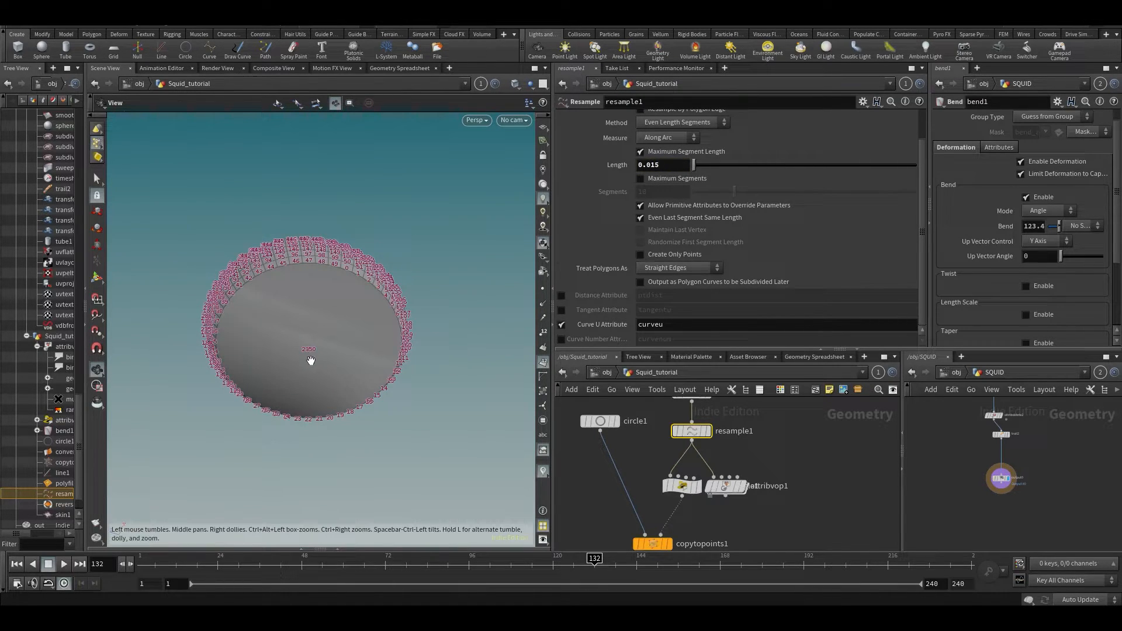
pyautogui.hotkey('ctrl', 'z')
pyautogui.moveTo(295, 346); pyautogui.dragTo(337, 412)
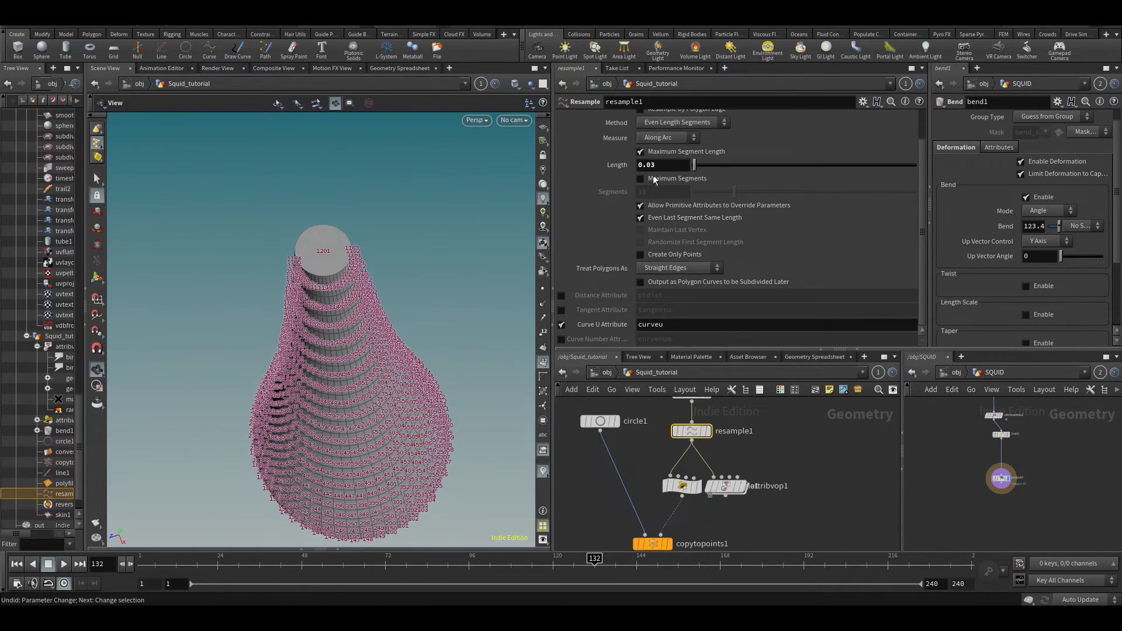
pyautogui.click(847, 464)
pyautogui.moveTo(833, 520); pyautogui.dragTo(829, 408, button='middle')
pyautogui.moveTo(346, 263); pyautogui.dragTo(349, 318)
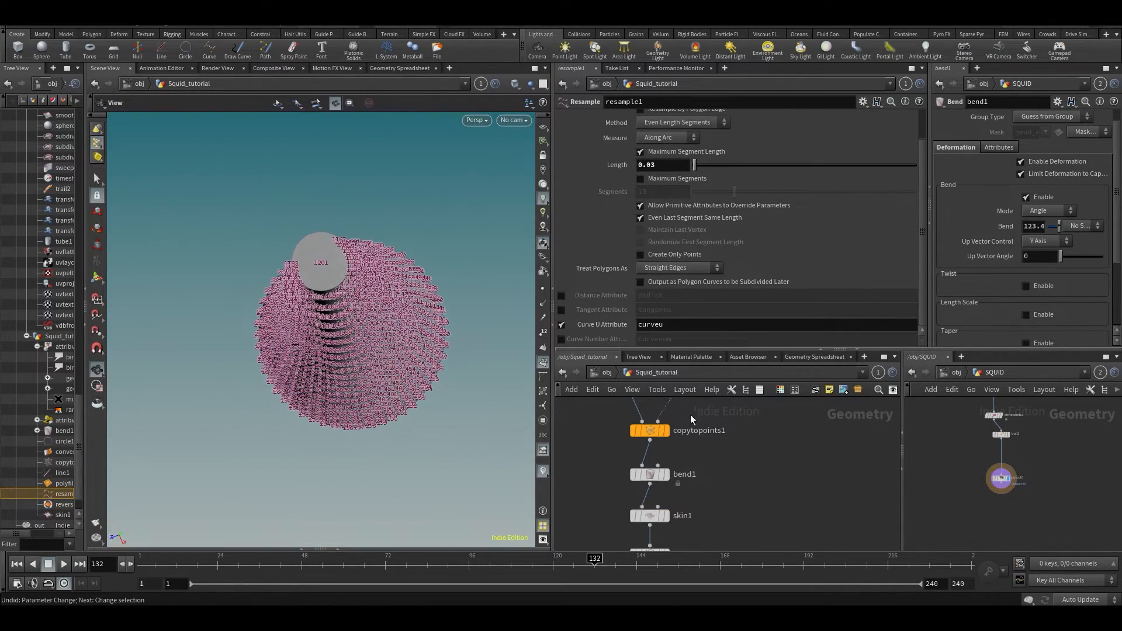
pyautogui.scroll(-2, 689, 413)
pyautogui.moveTo(749, 532); pyautogui.dragTo(765, 429, button='middle')
pyautogui.click(670, 491)
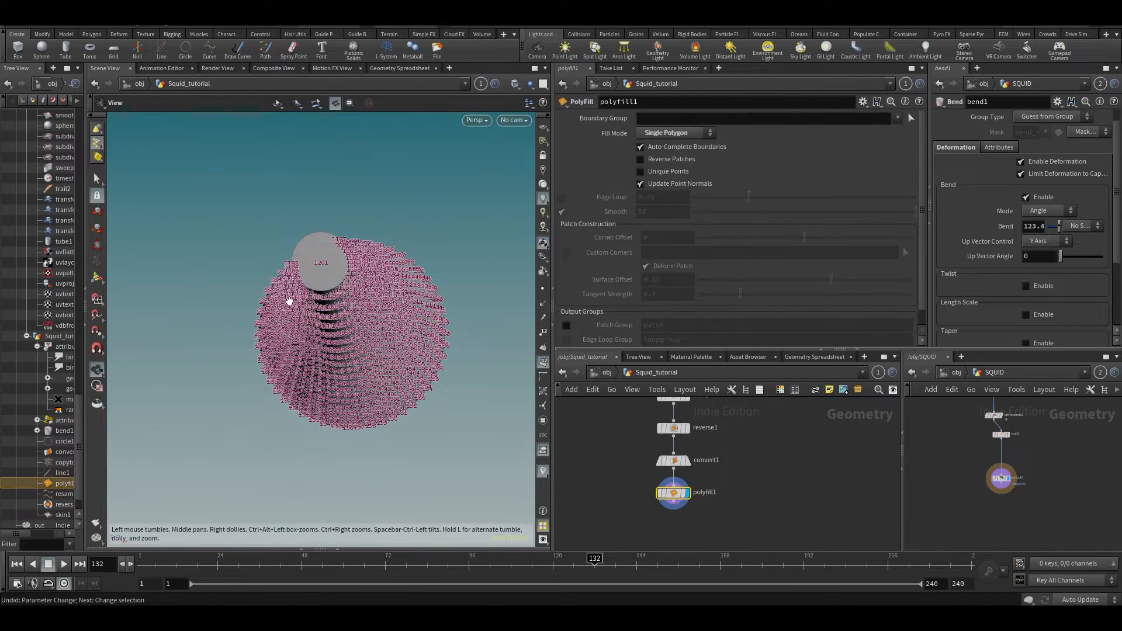
# - Switch the viewport from primitive numbers to point numbers and view the mesh's underside
pyautogui.moveTo(288, 296); pyautogui.dragTo(559, 280)
pyautogui.click(543, 362)
pyautogui.moveTo(391, 397); pyautogui.dragTo(357, 205)
pyautogui.click(543, 332)
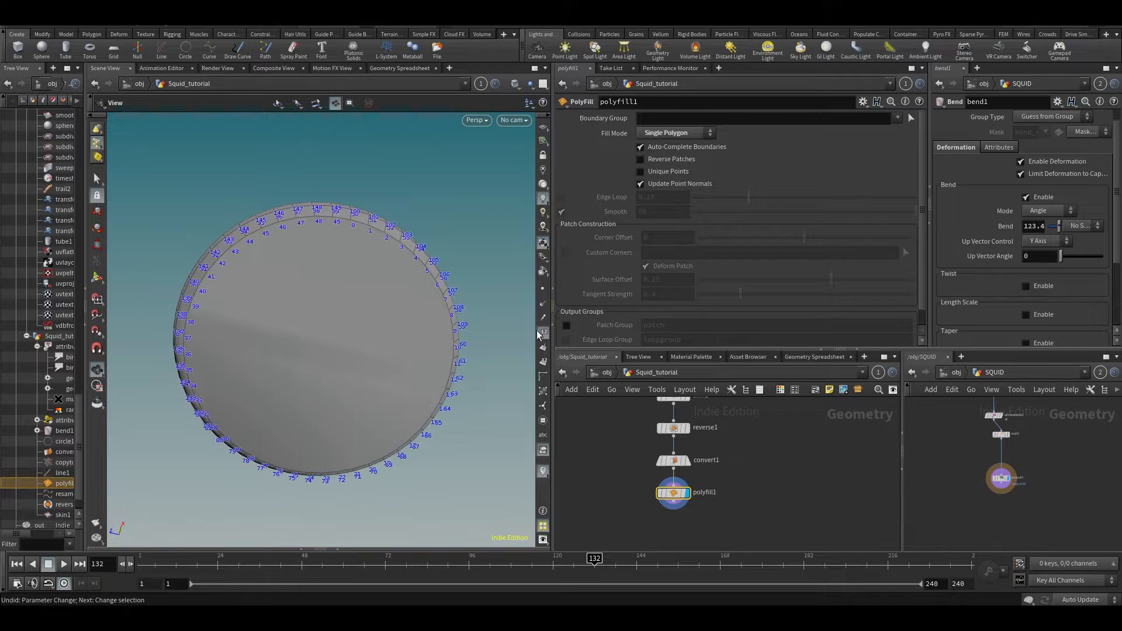
pyautogui.moveTo(425, 342); pyautogui.dragTo(350, 222)
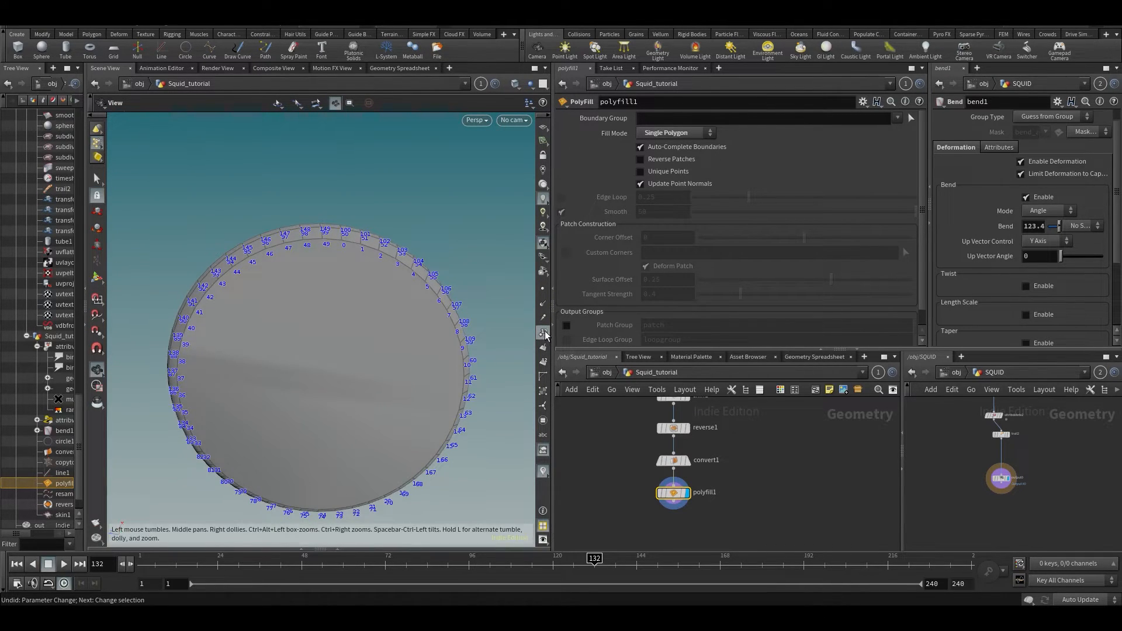
# - Orbit around the numbered teardrop to inspect its bottom PolyFill cap
pyautogui.moveTo(408, 346); pyautogui.dragTo(353, 326)
pyautogui.moveTo(353, 325); pyautogui.dragTo(203, 363, button='right')
pyautogui.moveTo(203, 363); pyautogui.dragTo(246, 236, button='middle')
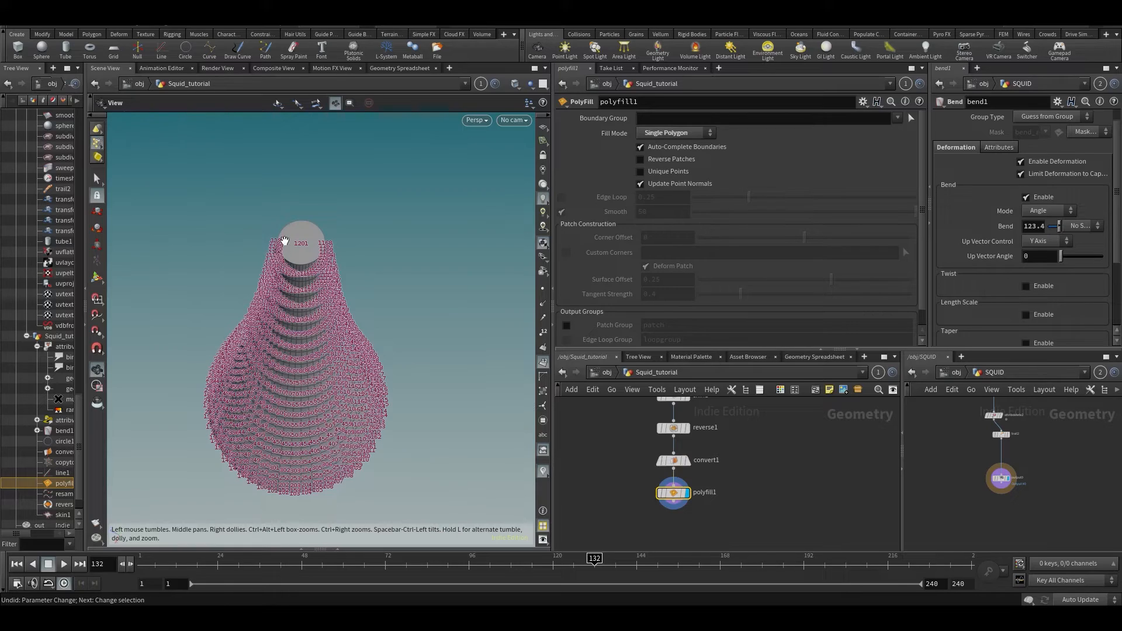
pyautogui.moveTo(302, 312)
pyautogui.mouseDown()
pyautogui.moveTo(311, 265)
pyautogui.moveTo(297, 268)
pyautogui.mouseUp()
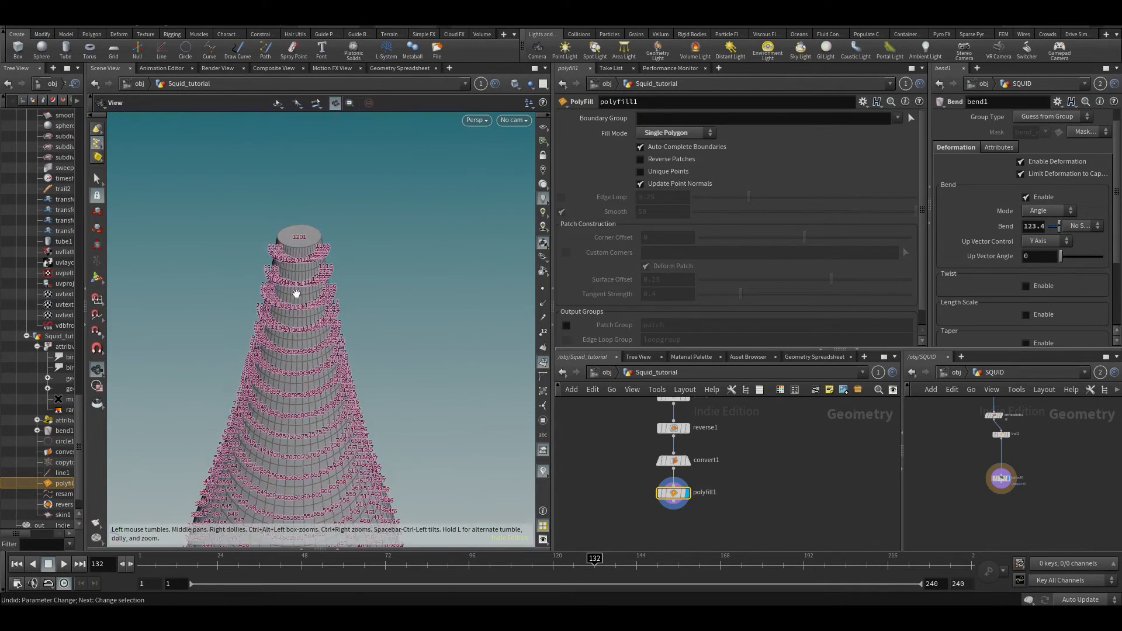
pyautogui.moveTo(288, 372); pyautogui.dragTo(276, 295)
pyautogui.moveTo(272, 451)
pyautogui.mouseDown()
pyautogui.moveTo(243, 415)
pyautogui.moveTo(255, 285)
pyautogui.mouseUp()
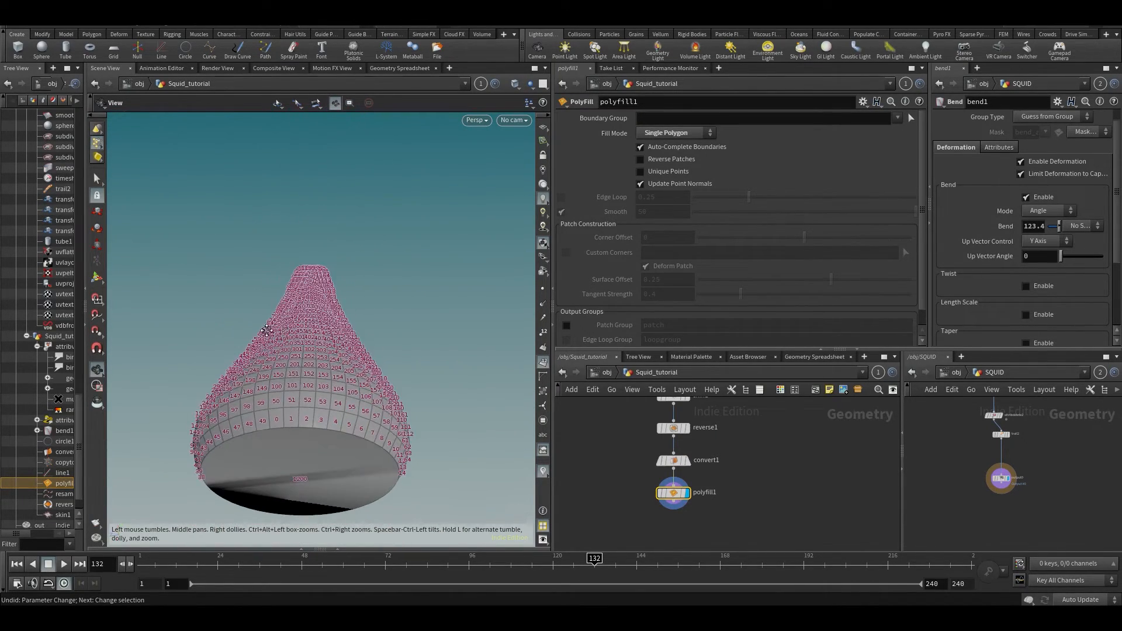
pyautogui.moveTo(267, 330); pyautogui.dragTo(307, 208, button='middle')
pyautogui.moveTo(243, 275); pyautogui.dragTo(285, 261)
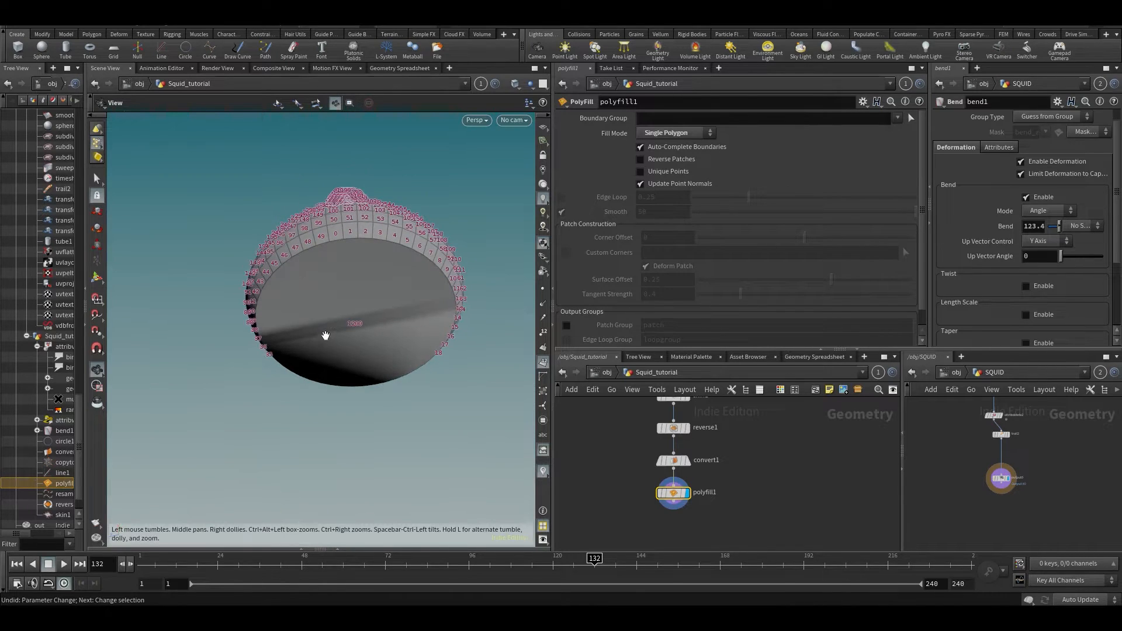
# - Deselect polyfill1, recentre it in the network, and bring up the node-creation menu
pyautogui.click(585, 502)
pyautogui.moveTo(603, 493); pyautogui.dragTo(626, 451, button='middle')
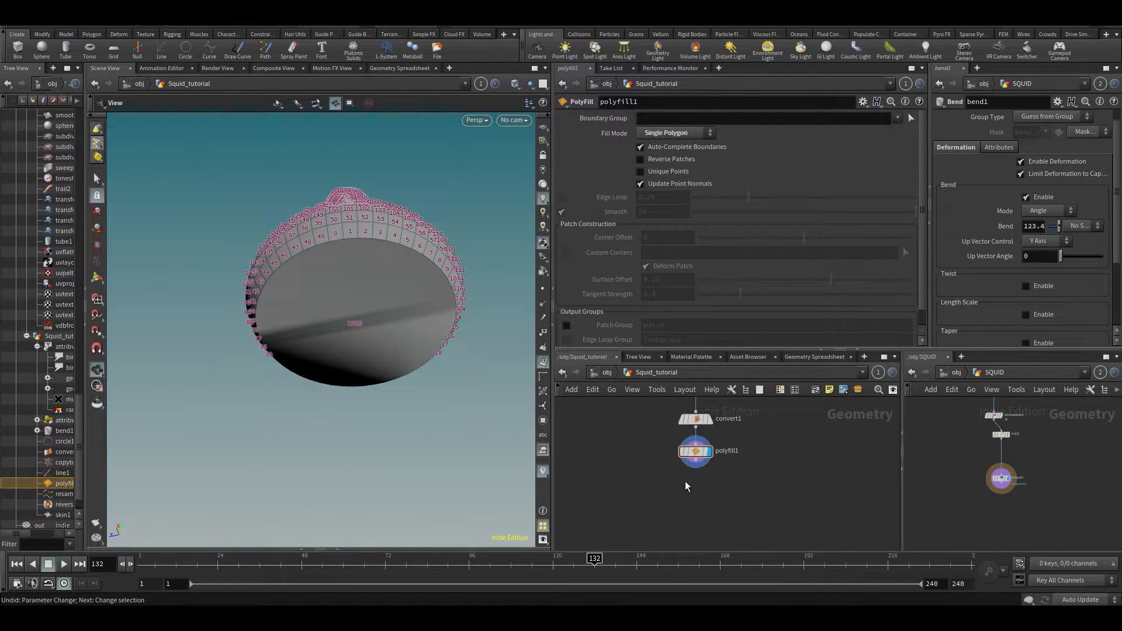
pyautogui.press('Tab')
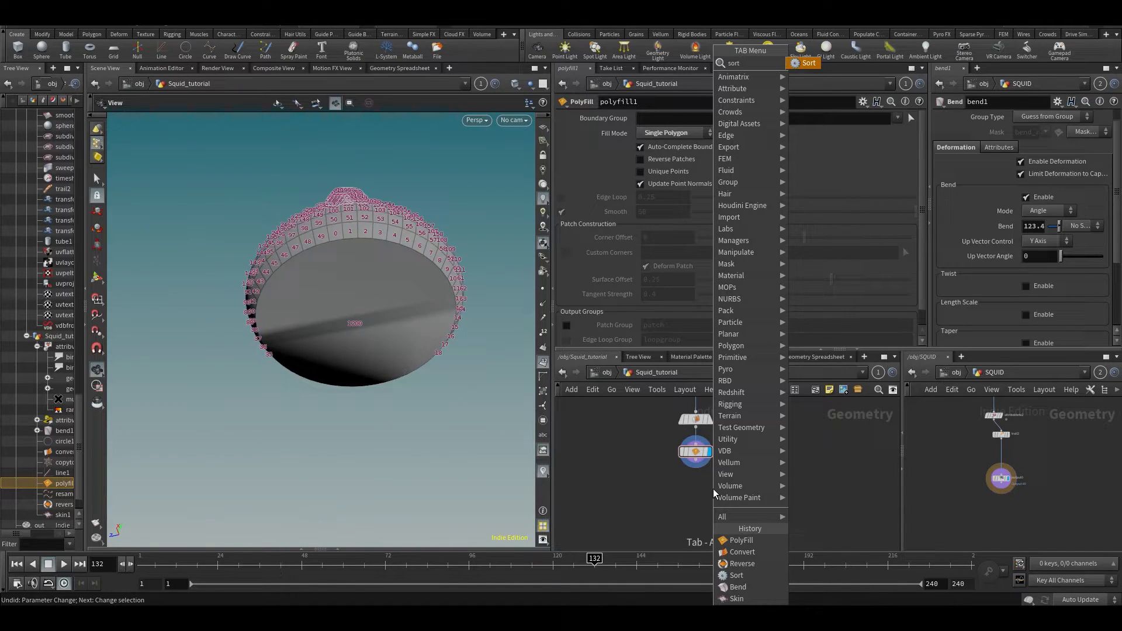
# - Place the Sort node under polyfill1 and centre the tapered mesh in view
pyautogui.press('Return')
pyautogui.moveTo(377, 271); pyautogui.dragTo(364, 292)
pyautogui.scroll(6, 364, 291)
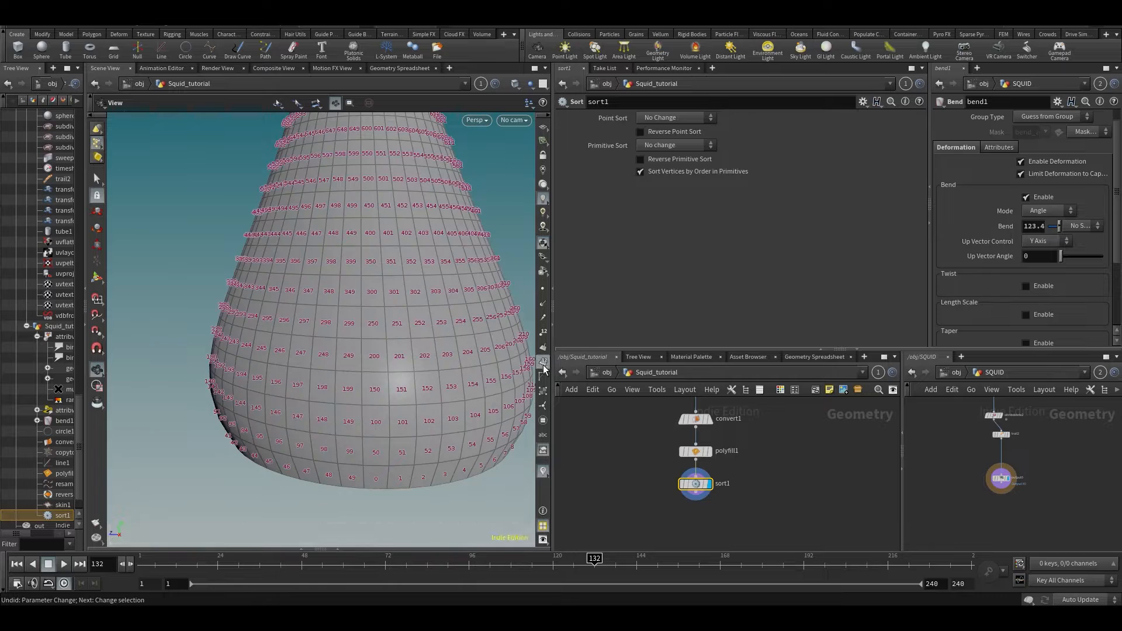
pyautogui.moveTo(514, 356); pyautogui.dragTo(362, 317)
pyautogui.moveTo(371, 440); pyautogui.dragTo(361, 418)
pyautogui.moveTo(445, 432); pyautogui.dragTo(289, 384, button='middle')
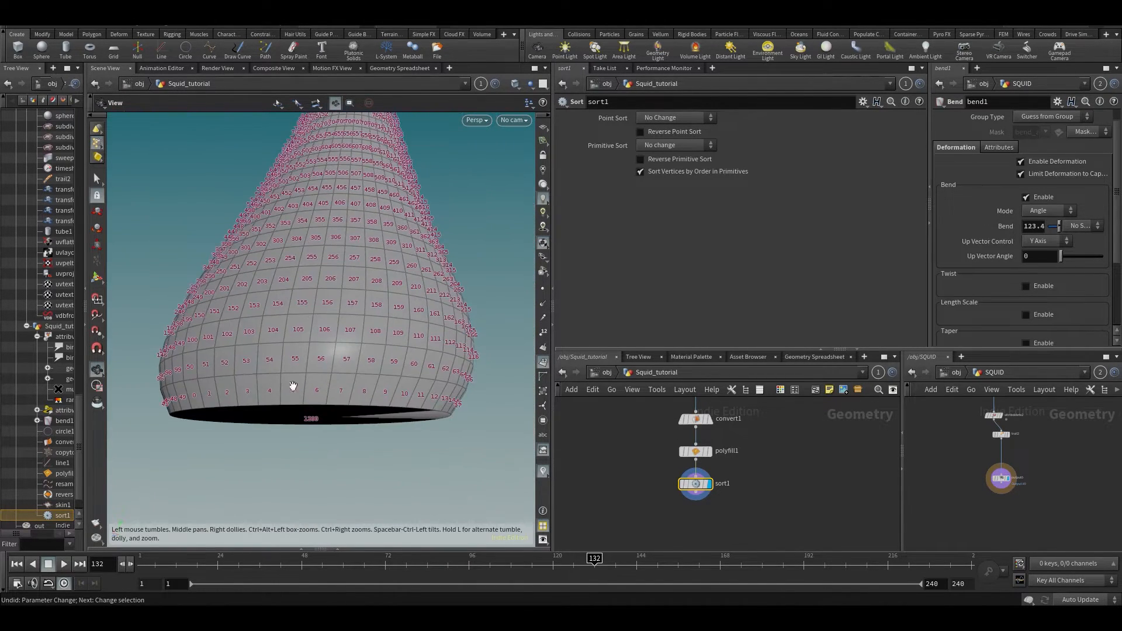
# - Orbit beneath the teardrop to check its primitive numbering from the bottom
pyautogui.moveTo(395, 372); pyautogui.dragTo(252, 370)
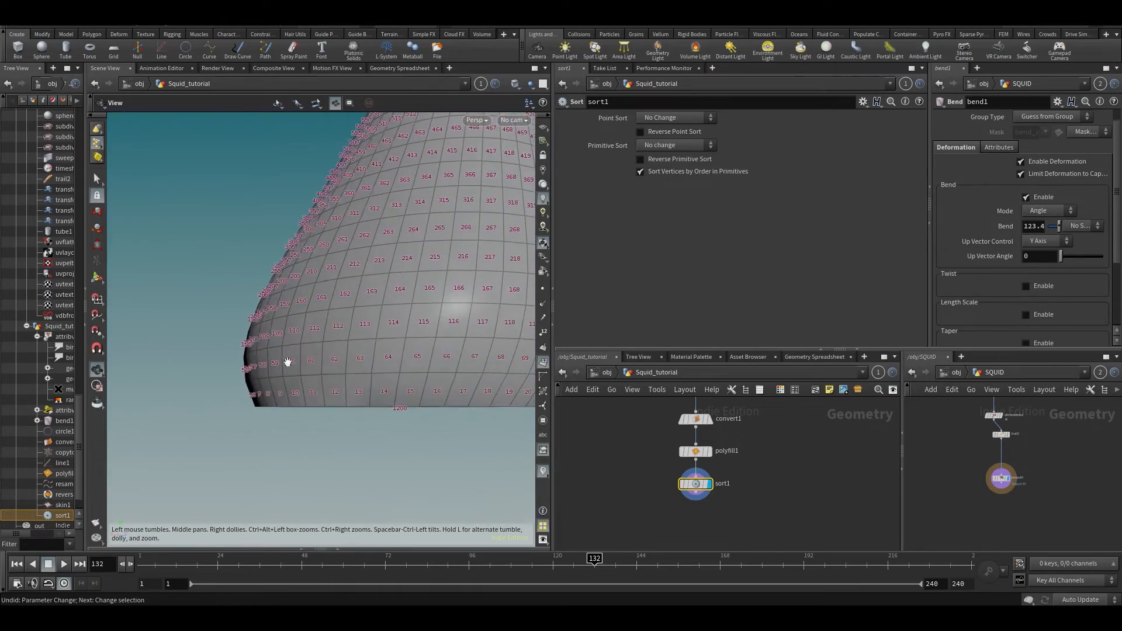
pyautogui.moveTo(478, 354); pyautogui.dragTo(440, 351)
pyautogui.moveTo(441, 351); pyautogui.dragTo(180, 403, button='middle')
pyautogui.moveTo(180, 403); pyautogui.dragTo(434, 406)
pyautogui.moveTo(433, 406); pyautogui.dragTo(483, 361, button='middle')
pyautogui.moveTo(483, 362); pyautogui.dragTo(418, 385, button='right')
pyautogui.moveTo(419, 385)
pyautogui.mouseDown(button='middle')
pyautogui.moveTo(394, 388)
pyautogui.moveTo(424, 391)
pyautogui.mouseUp(button='middle')
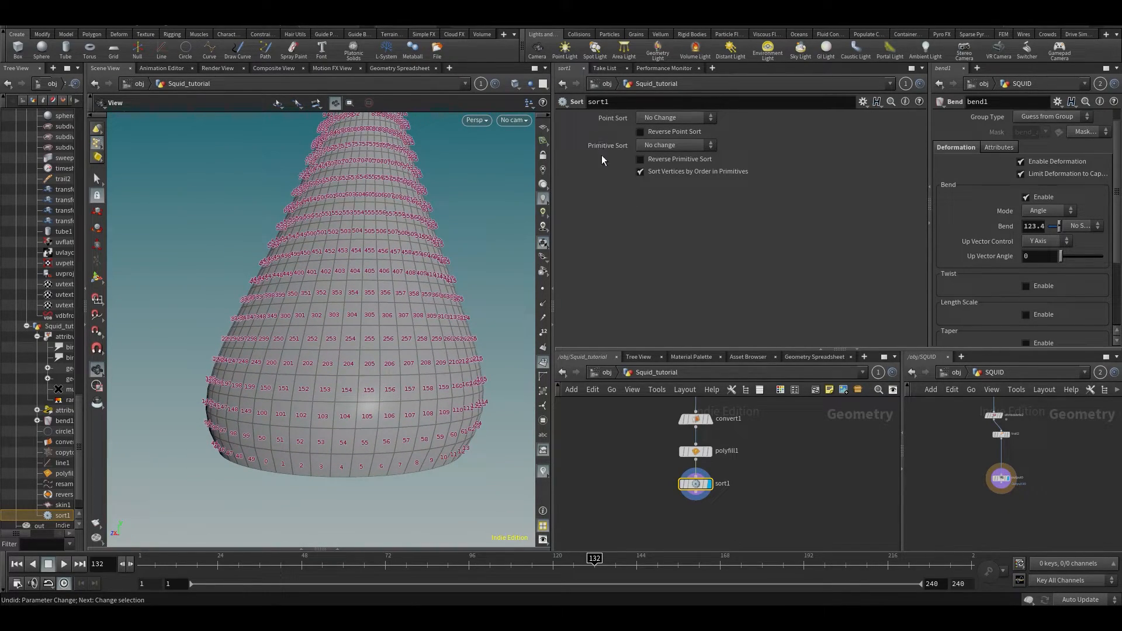
pyautogui.moveTo(366, 235); pyautogui.dragTo(384, 236)
# - Set sort1's Primitive Sort to By Y, briefly trying Reverse, and check the new numbering
pyautogui.click(674, 145)
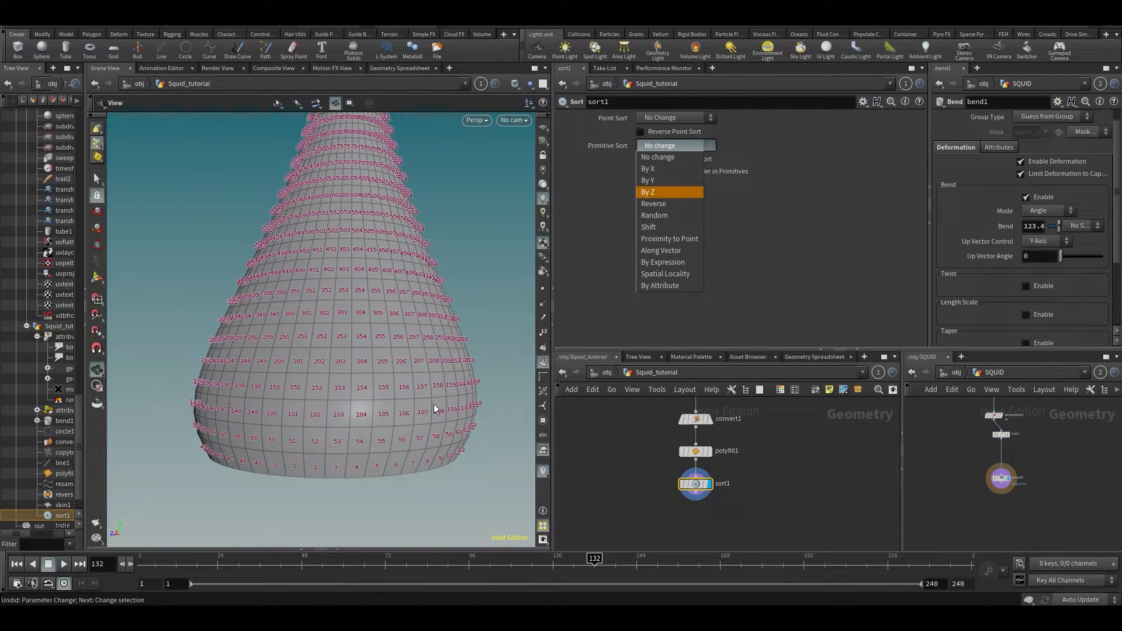
pyautogui.click(462, 387)
pyautogui.click(661, 146)
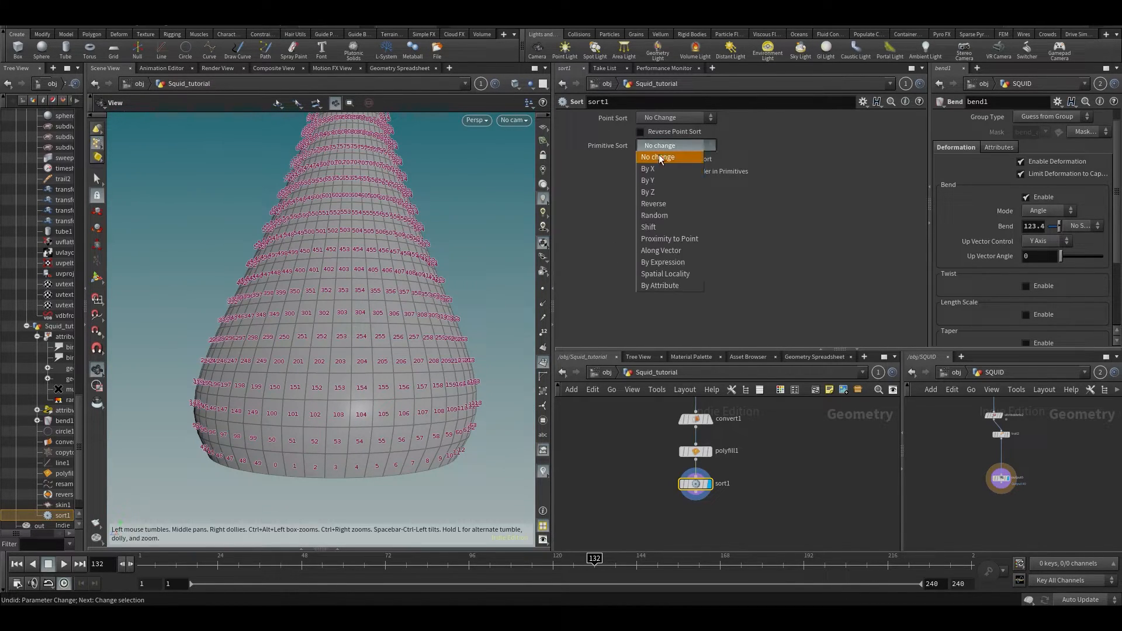
pyautogui.click(655, 182)
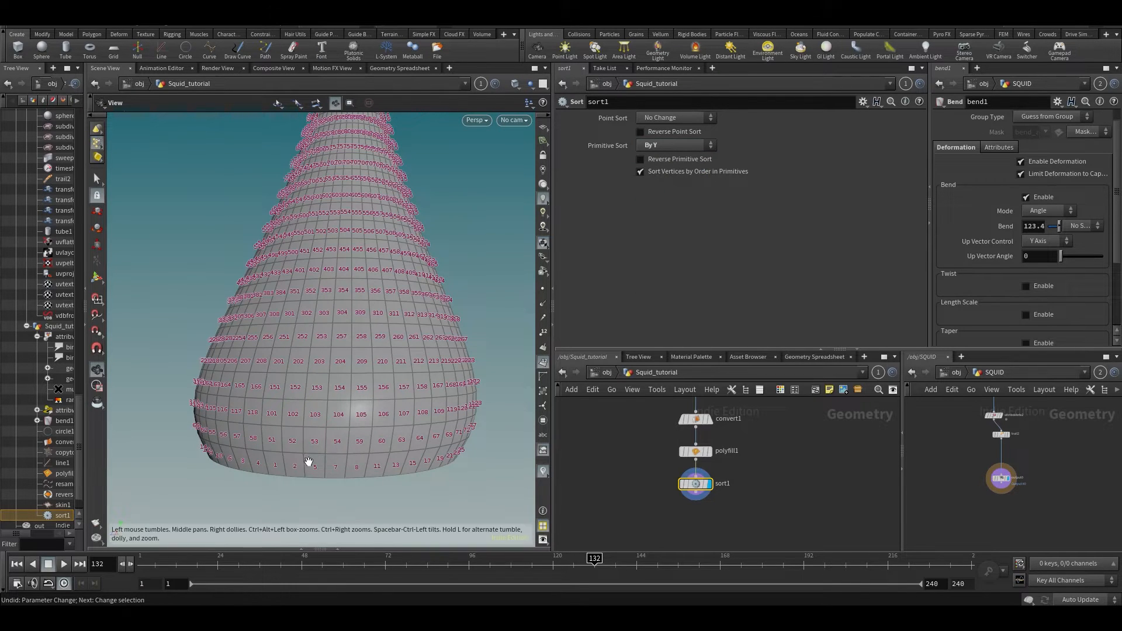
pyautogui.moveTo(299, 470)
pyautogui.mouseDown()
pyautogui.moveTo(315, 468)
pyautogui.moveTo(303, 459)
pyautogui.mouseUp()
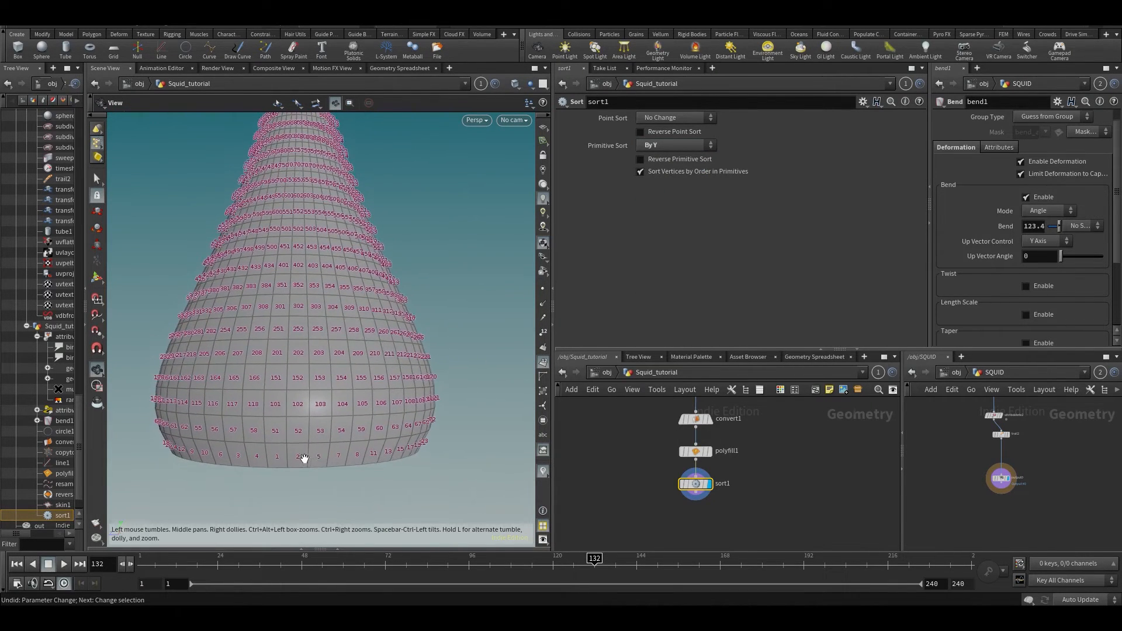
pyautogui.moveTo(370, 453); pyautogui.dragTo(305, 431)
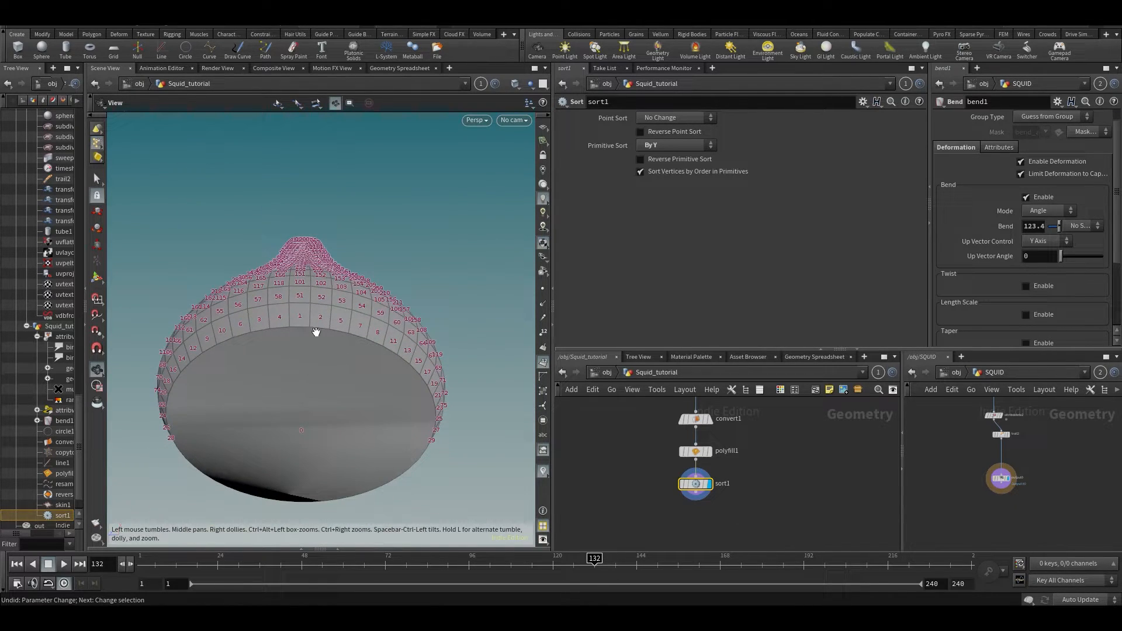
pyautogui.click(647, 160)
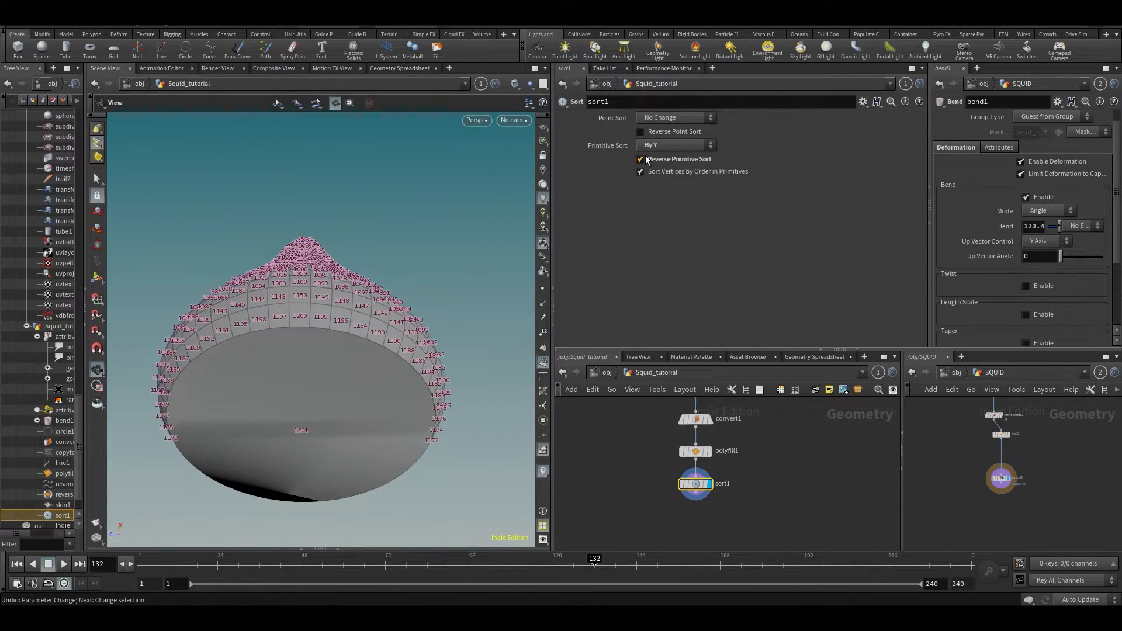
pyautogui.click(647, 161)
pyautogui.moveTo(366, 306); pyautogui.dragTo(280, 410)
# - Select line1 and drag its Length slider to lengthen the body line
pyautogui.moveTo(796, 471); pyautogui.dragTo(779, 571, button='middle')
pyautogui.moveTo(767, 409); pyautogui.dragTo(772, 525, button='middle')
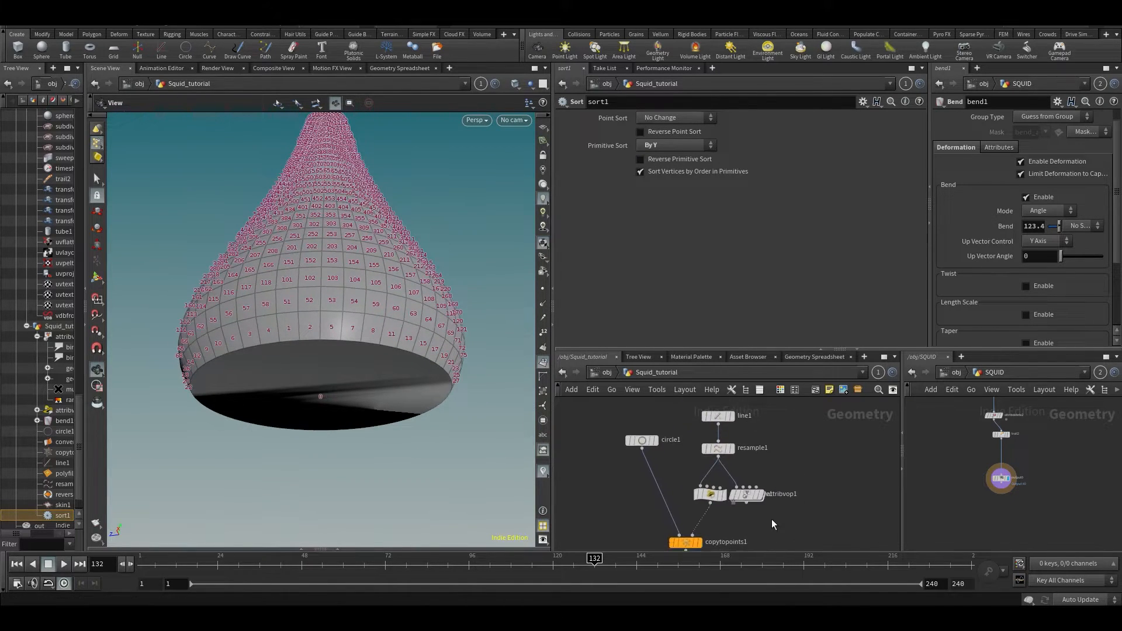
pyautogui.click(718, 417)
pyautogui.moveTo(714, 162); pyautogui.dragTo(696, 187)
# - Try a resample1 Length of 0.035, then undo the change
pyautogui.click(718, 449)
pyautogui.write('5')
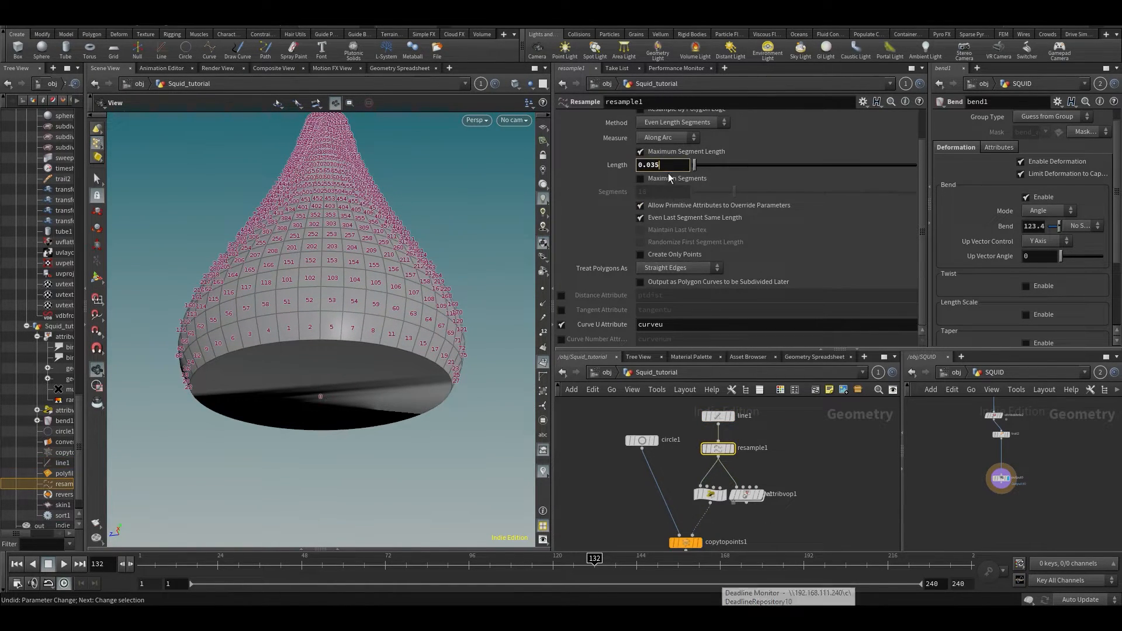
pyautogui.press('Return')
pyautogui.hotkey('ctrl', 'z')
# - Select sort1's bottom cap face and delete it, creating blast1
pyautogui.moveTo(827, 504); pyautogui.dragTo(829, 384, button='middle')
pyautogui.moveTo(765, 489); pyautogui.dragTo(771, 401, button='middle')
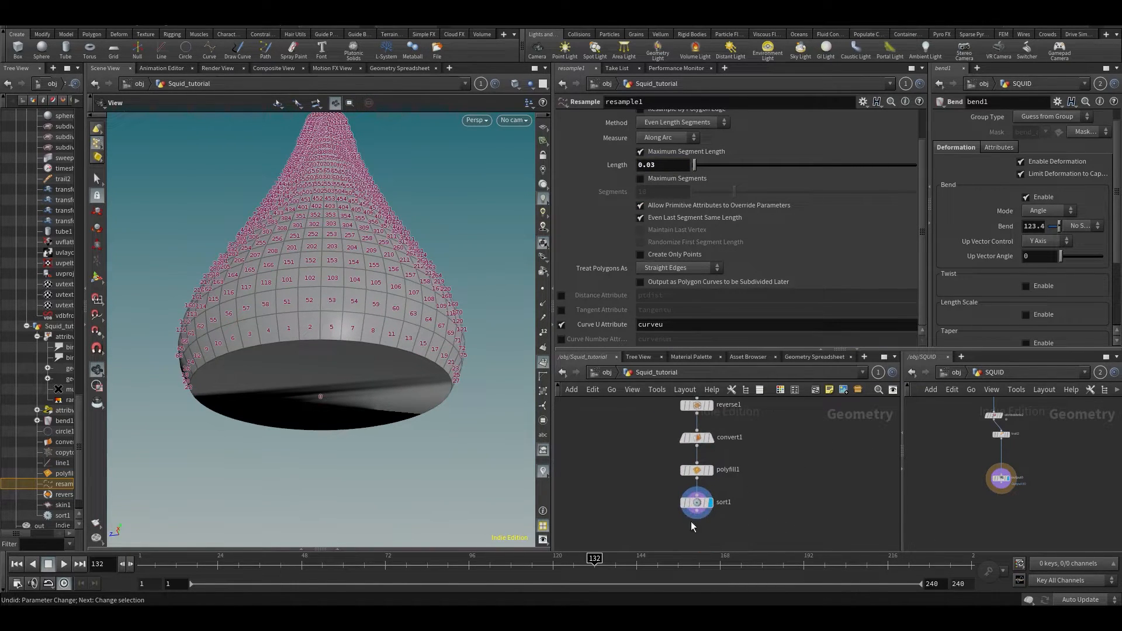
pyautogui.click(696, 503)
pyautogui.press('s')
pyautogui.click(337, 384)
pyautogui.press('Delete')
# - Hide primitive numbers and orbit to confirm the cone's underside is open
pyautogui.keyDown('alt'); pyautogui.moveTo(342, 362); pyautogui.dragTo(341, 232); pyautogui.keyUp('alt')
pyautogui.click(543, 362)
pyautogui.moveTo(950, 480); pyautogui.dragTo(961, 606, button='middle')
pyautogui.keyDown('alt'); pyautogui.moveTo(480, 391); pyautogui.dragTo(333, 367); pyautogui.keyUp('alt')
pyautogui.press('Return')
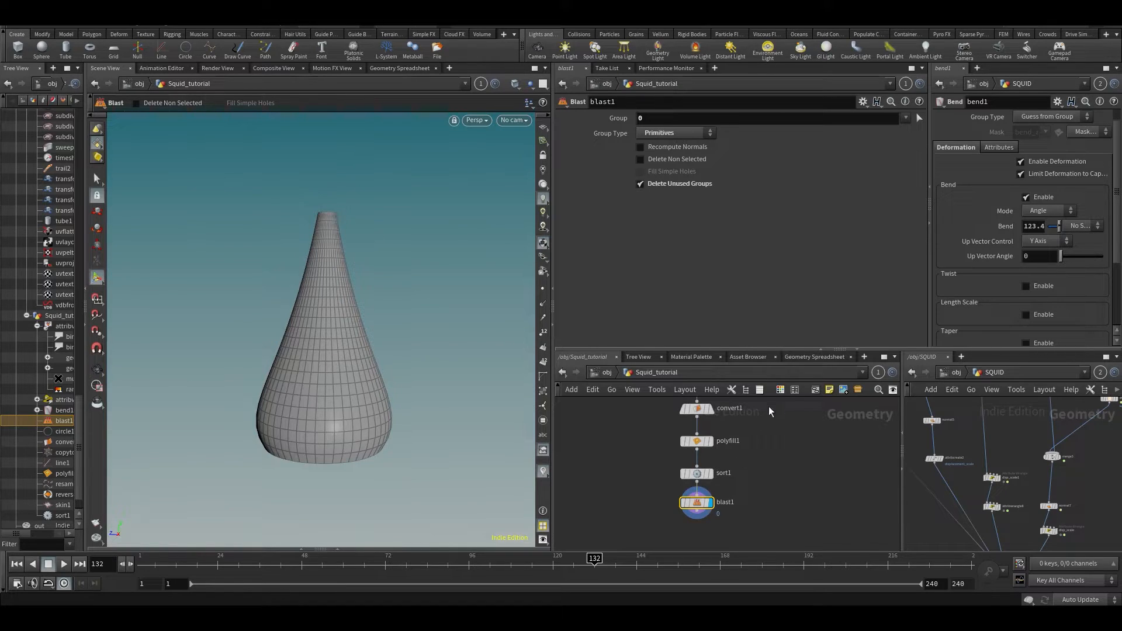
pyautogui.moveTo(772, 405); pyautogui.dragTo(805, 502, button='middle')
pyautogui.moveTo(782, 425); pyautogui.dragTo(700, 503, button='middle')
pyautogui.click(652, 515)
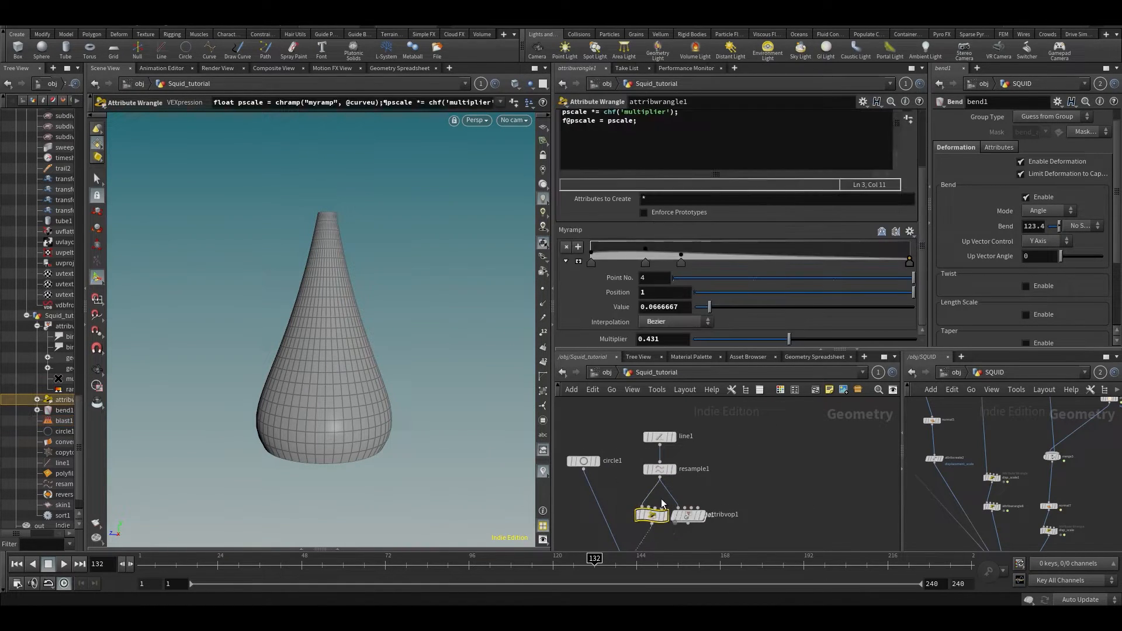
pyautogui.moveTo(685, 251)
pyautogui.mouseDown()
pyautogui.moveTo(704, 234)
pyautogui.moveTo(707, 247)
pyautogui.mouseUp()
pyautogui.keyDown('alt'); pyautogui.moveTo(458, 328); pyautogui.dragTo(466, 213); pyautogui.keyUp('alt')
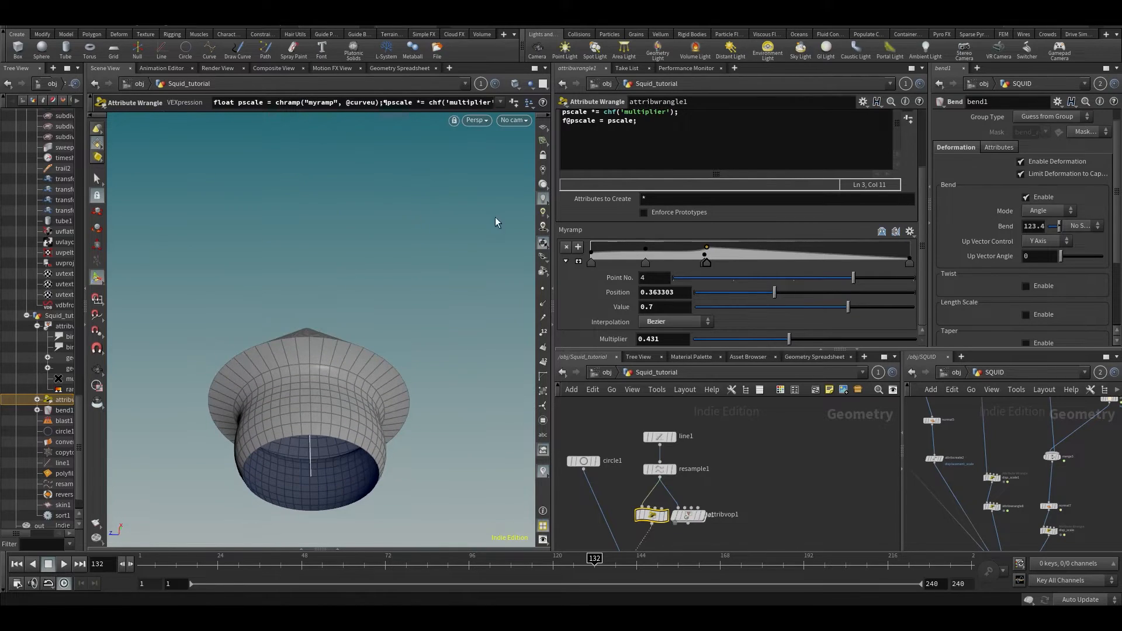
pyautogui.hotkey('ctrl', 'z')
pyautogui.moveTo(363, 343); pyautogui.dragTo(442, 351)
pyautogui.moveTo(759, 501); pyautogui.dragTo(781, 400, button='middle')
pyautogui.keyDown('alt'); pyautogui.moveTo(371, 396); pyautogui.dragTo(371, 419); pyautogui.keyUp('alt')
pyautogui.press('Return')
pyautogui.hotkey('ctrl', 's')
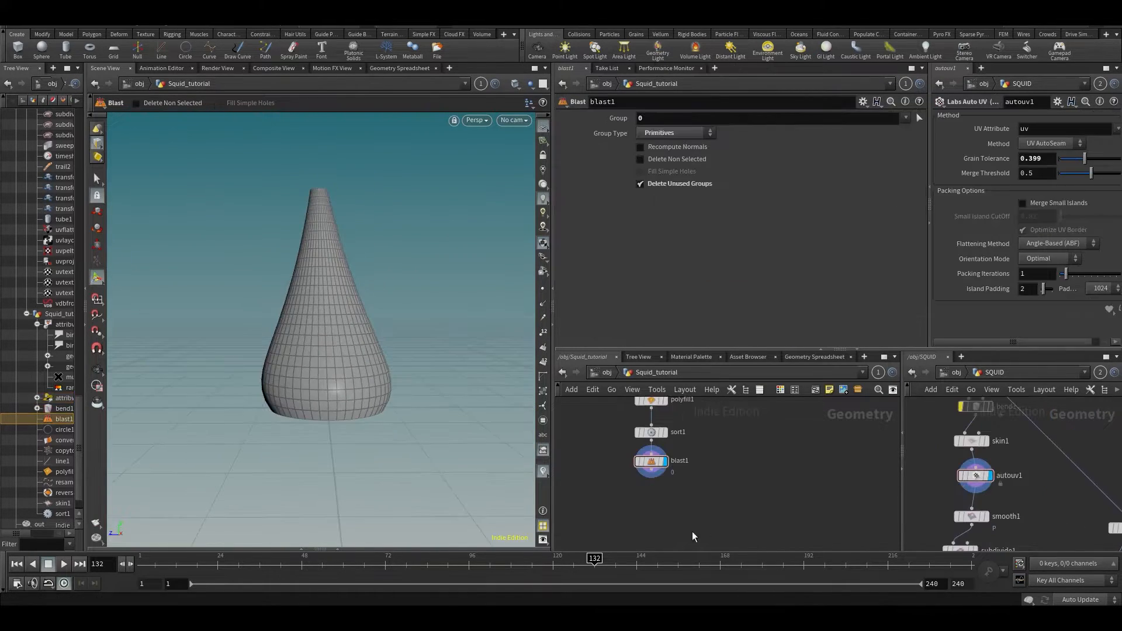
pyautogui.moveTo(336, 450); pyautogui.dragTo(345, 409)
pyautogui.moveTo(983, 482); pyautogui.dragTo(980, 480)
pyautogui.keyDown('alt'); pyautogui.moveTo(325, 367); pyautogui.dragTo(328, 260); pyautogui.keyUp('alt')
pyautogui.press('Return')
pyautogui.keyDown('alt'); pyautogui.moveTo(366, 355); pyautogui.dragTo(369, 237); pyautogui.keyUp('alt')
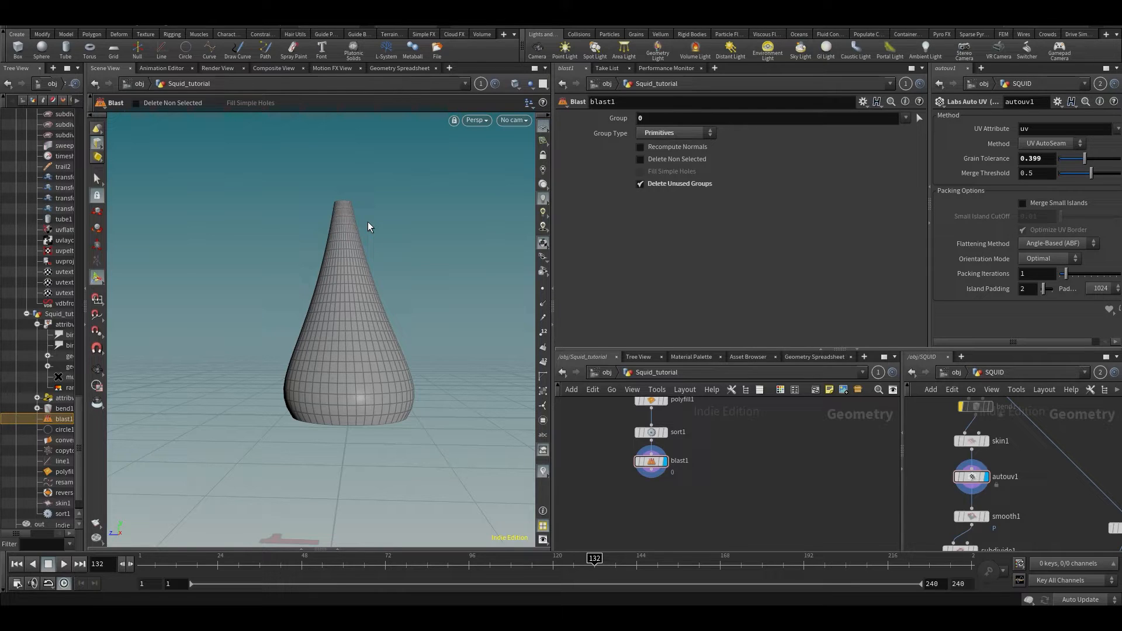
pyautogui.click(469, 83)
pyautogui.click(481, 80)
pyautogui.click(481, 85)
pyautogui.click(496, 148)
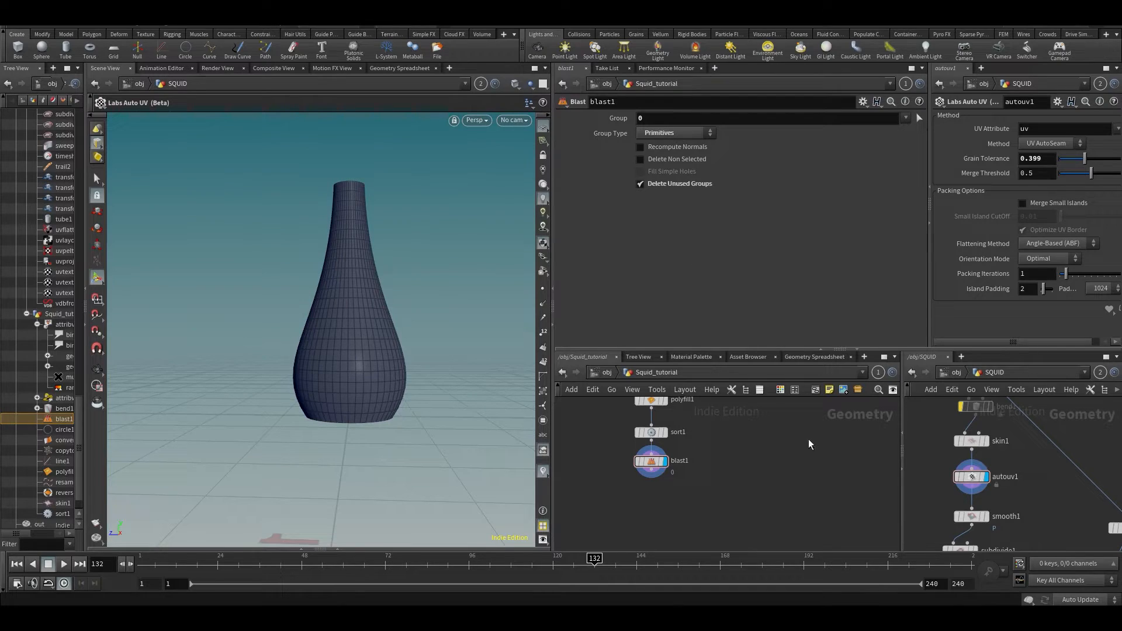
pyautogui.click(952, 483)
pyautogui.hotkey('space', '5')
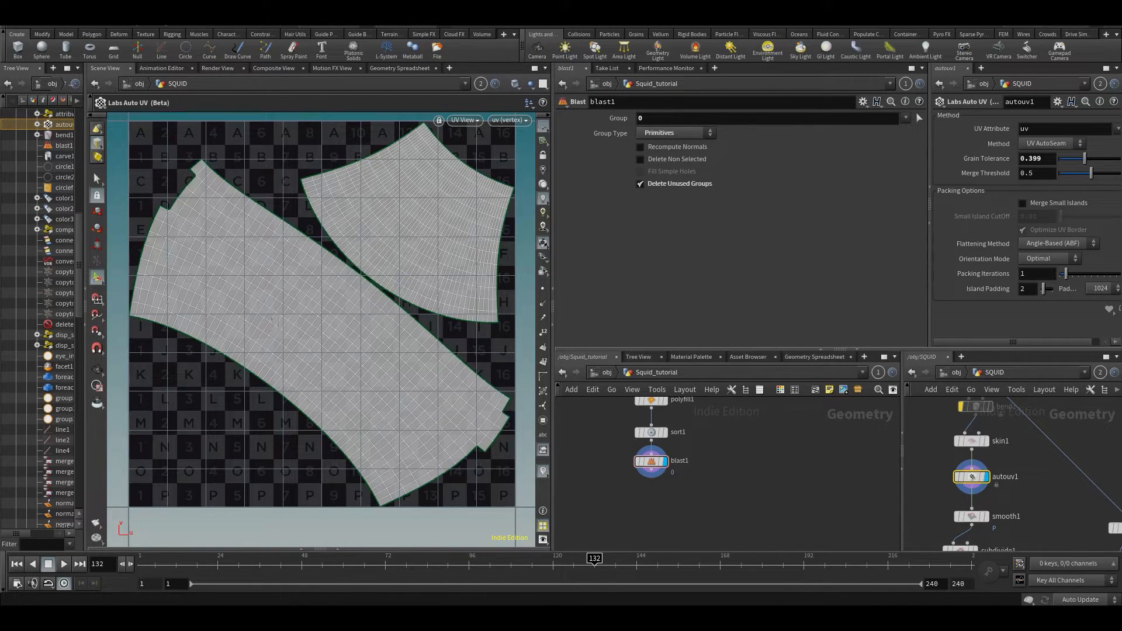
pyautogui.hotkey('space', '1')
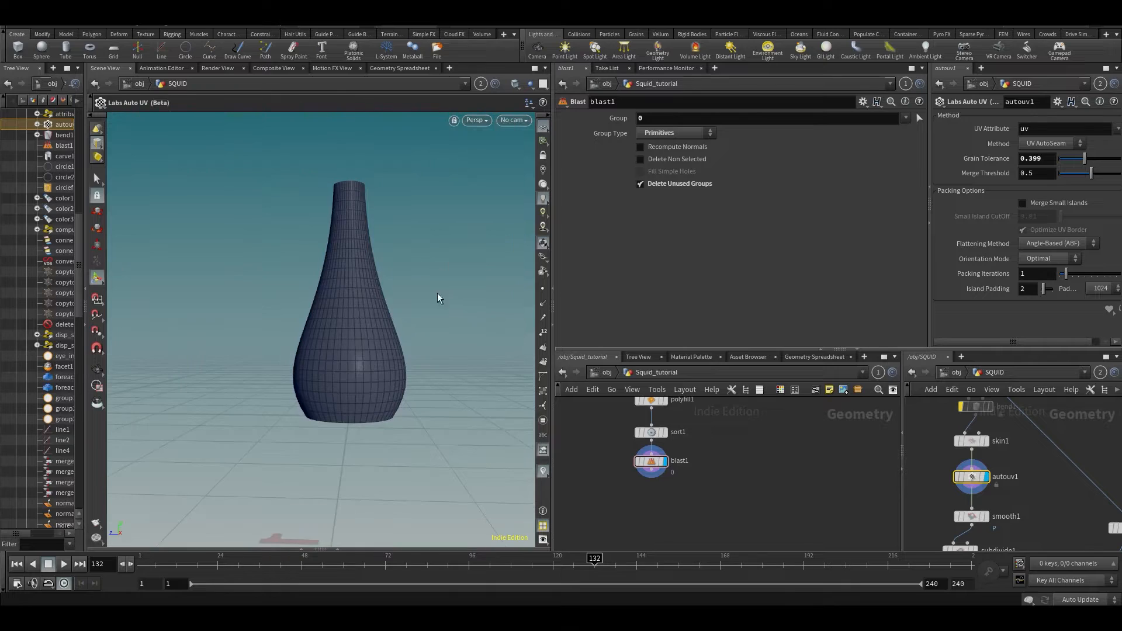
pyautogui.click(481, 83)
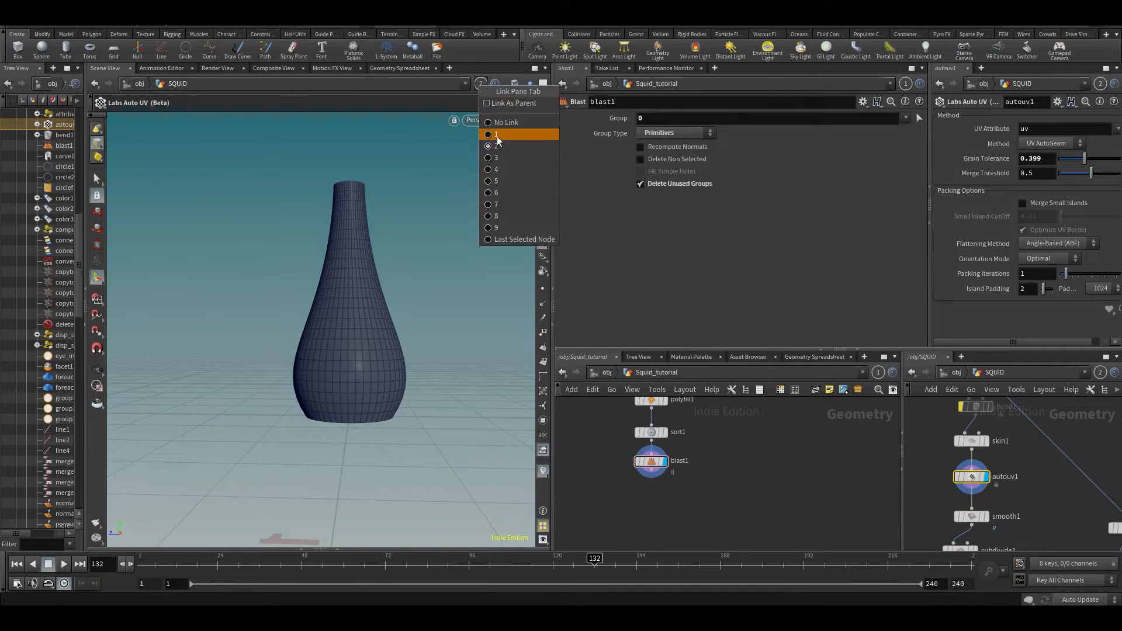
pyautogui.click(497, 133)
pyautogui.press('Return')
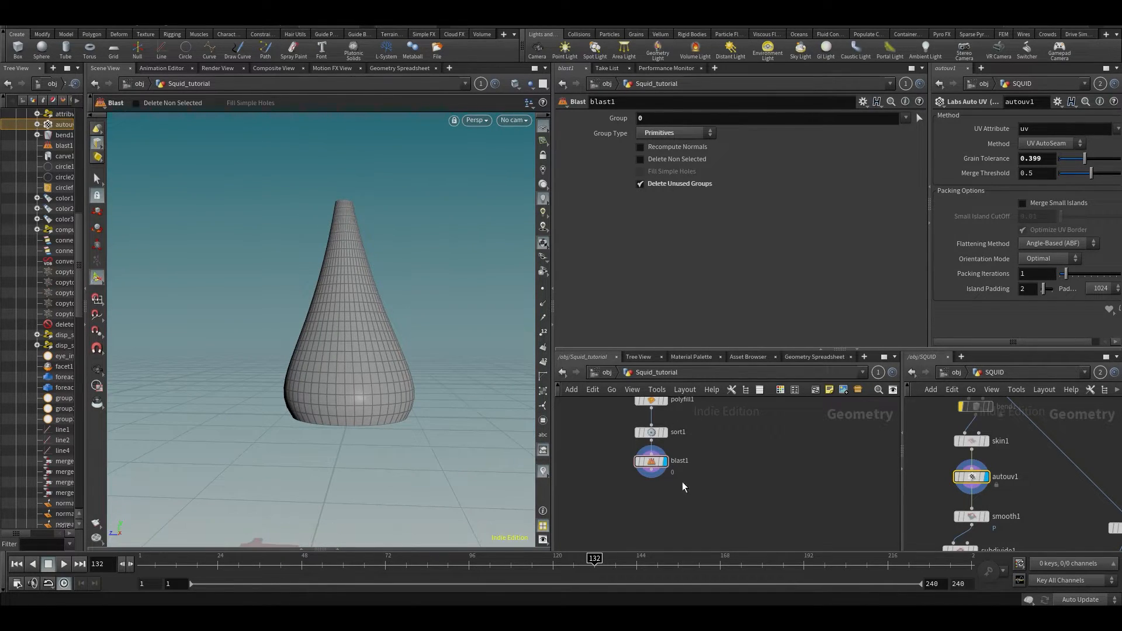
pyautogui.keyDown('alt'); pyautogui.moveTo(442, 325); pyautogui.dragTo(441, 349, button='middle'); pyautogui.keyUp('alt')
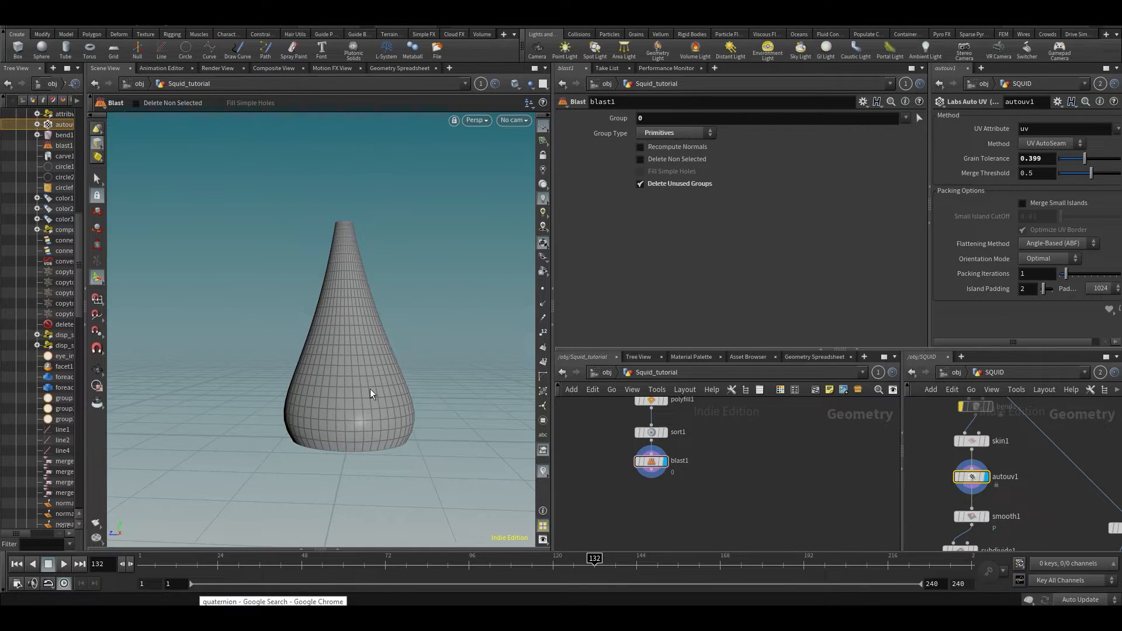
pyautogui.keyDown('alt'); pyautogui.moveTo(407, 335); pyautogui.dragTo(381, 298, button='middle'); pyautogui.keyUp('alt')
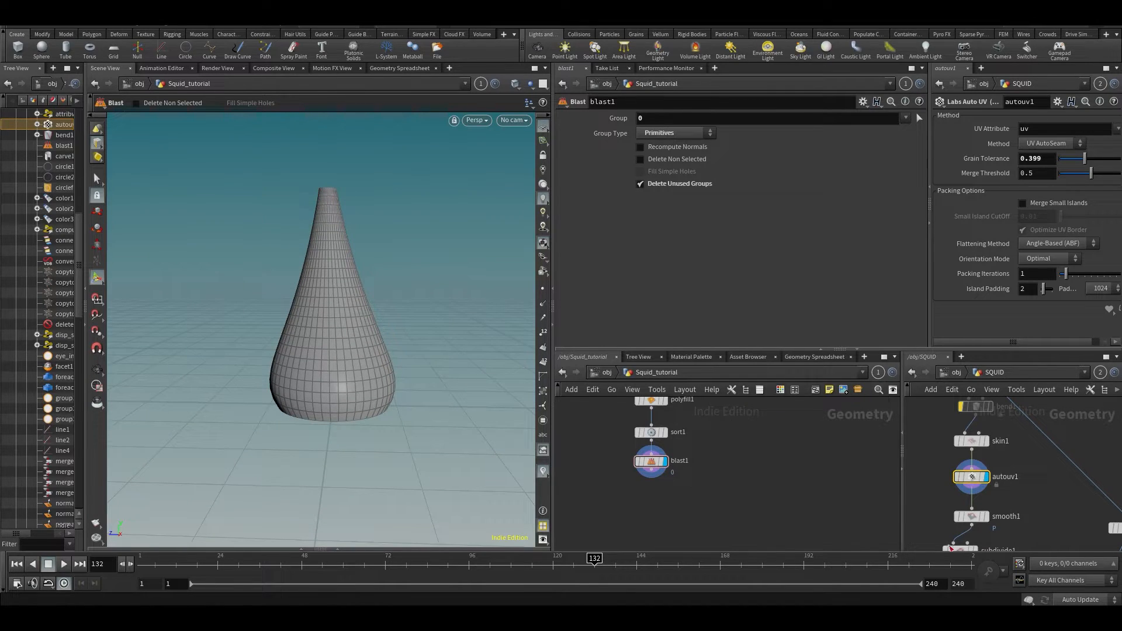
pyautogui.keyDown('alt'); pyautogui.moveTo(375, 355); pyautogui.dragTo(356, 262); pyautogui.keyUp('alt')
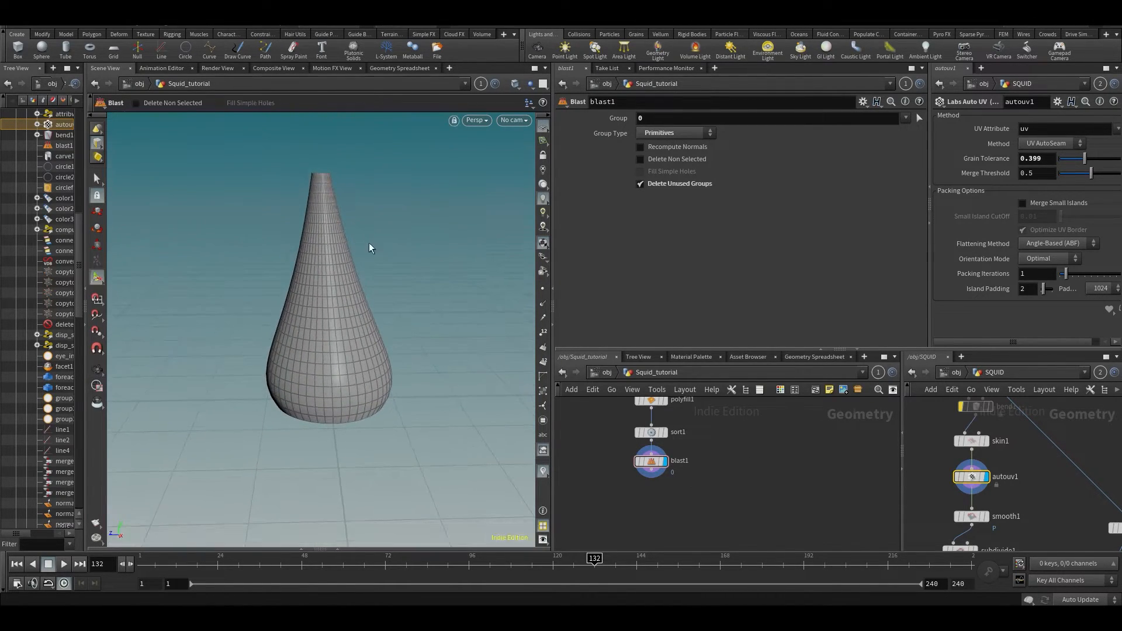
pyautogui.keyDown('alt'); pyautogui.moveTo(490, 380); pyautogui.dragTo(413, 363); pyautogui.keyUp('alt')
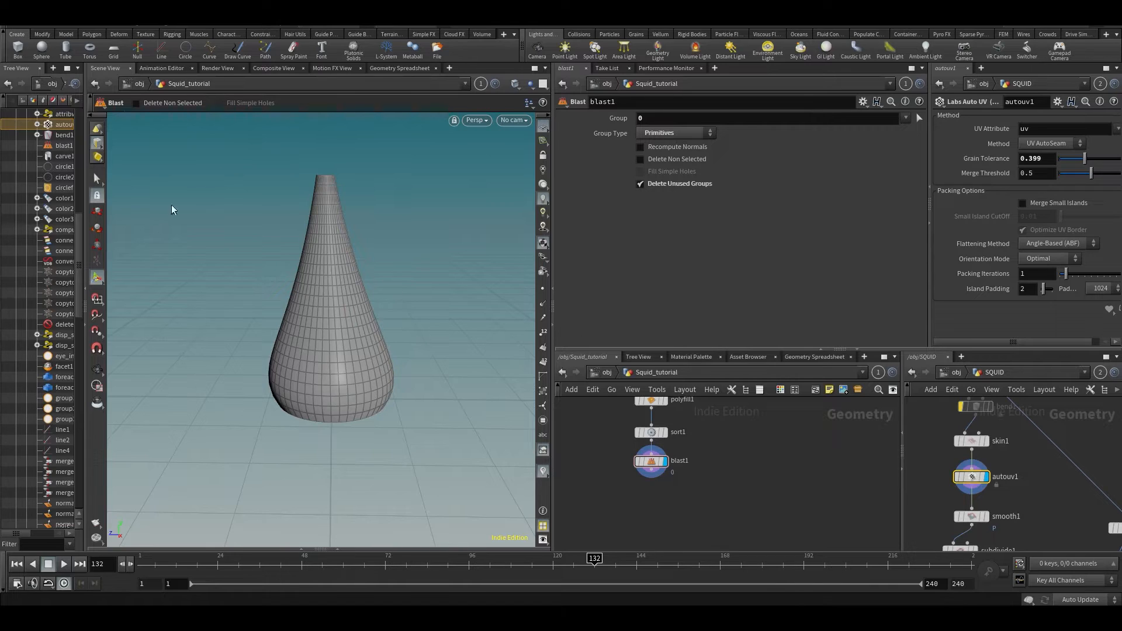
pyautogui.keyDown('alt'); pyautogui.moveTo(381, 343); pyautogui.dragTo(371, 333); pyautogui.keyUp('alt')
pyautogui.hotkey('ctrl', 's')
pyautogui.click(653, 471)
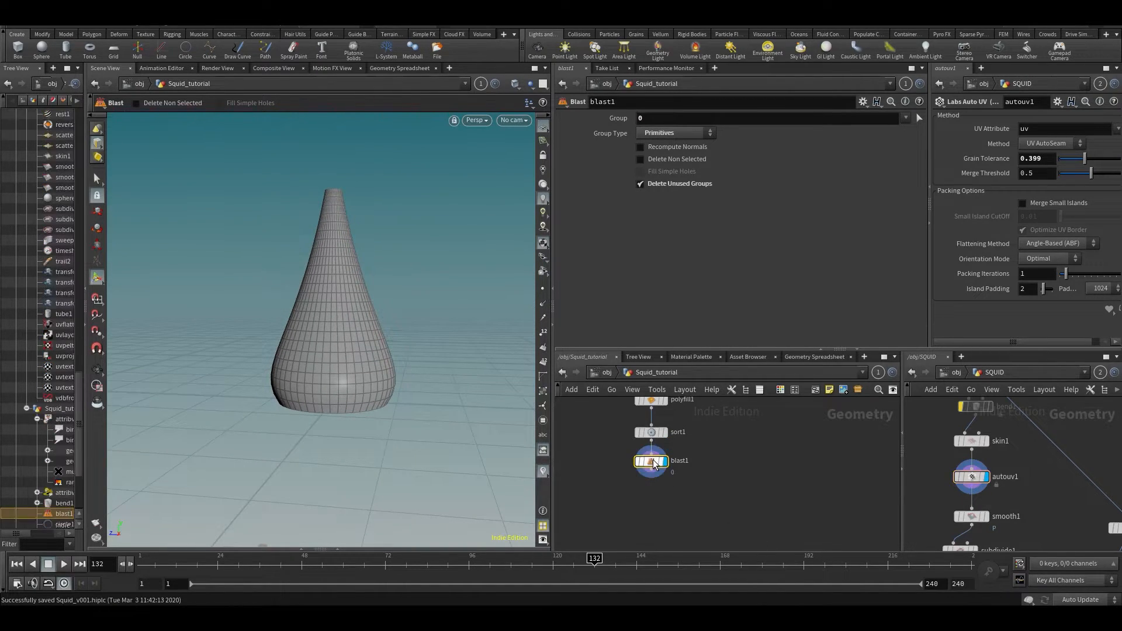
pyautogui.hotkey('space', '5')
pyautogui.press('u')
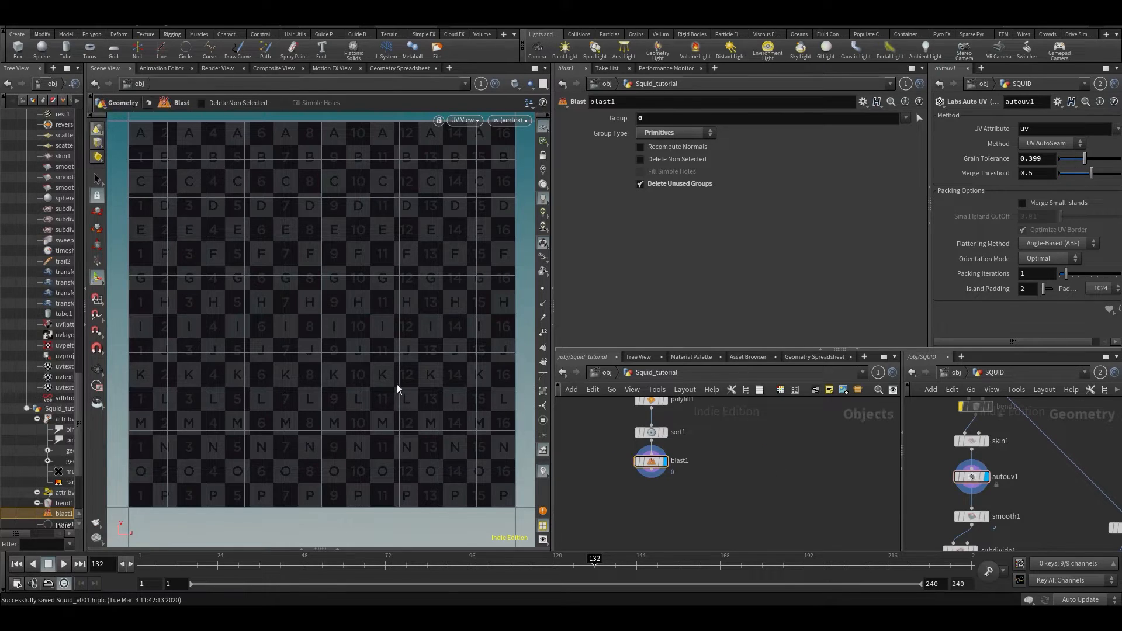
pyautogui.doubleClick(643, 447)
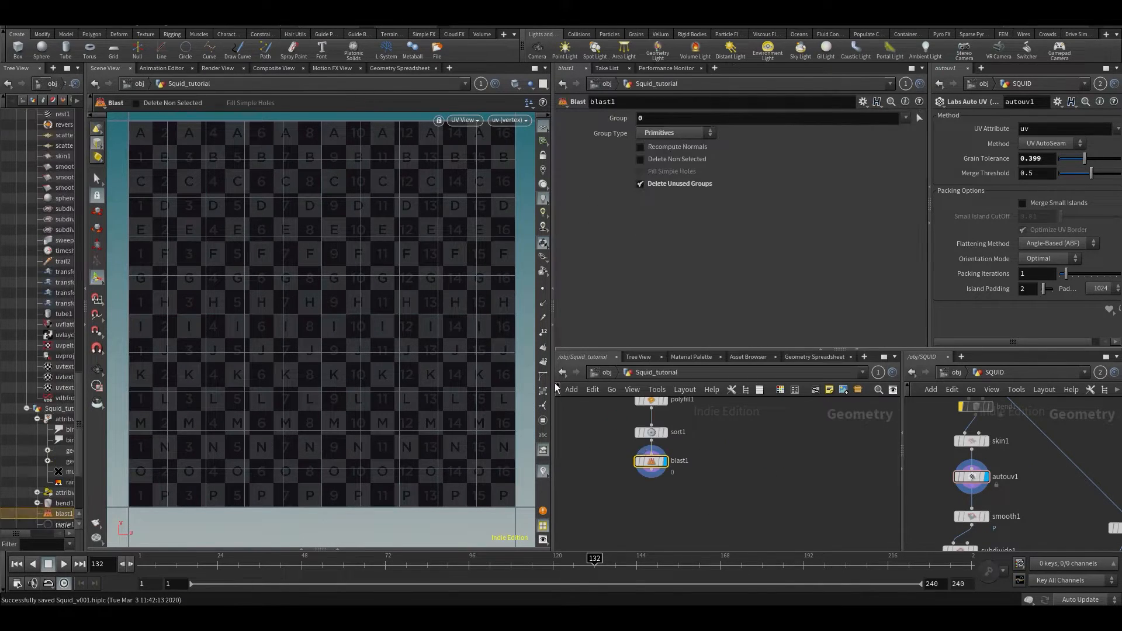
pyautogui.press('u')
pyautogui.hotkey('space', '1')
pyautogui.hotkey('space', '5')
pyautogui.hotkey('space', '1')
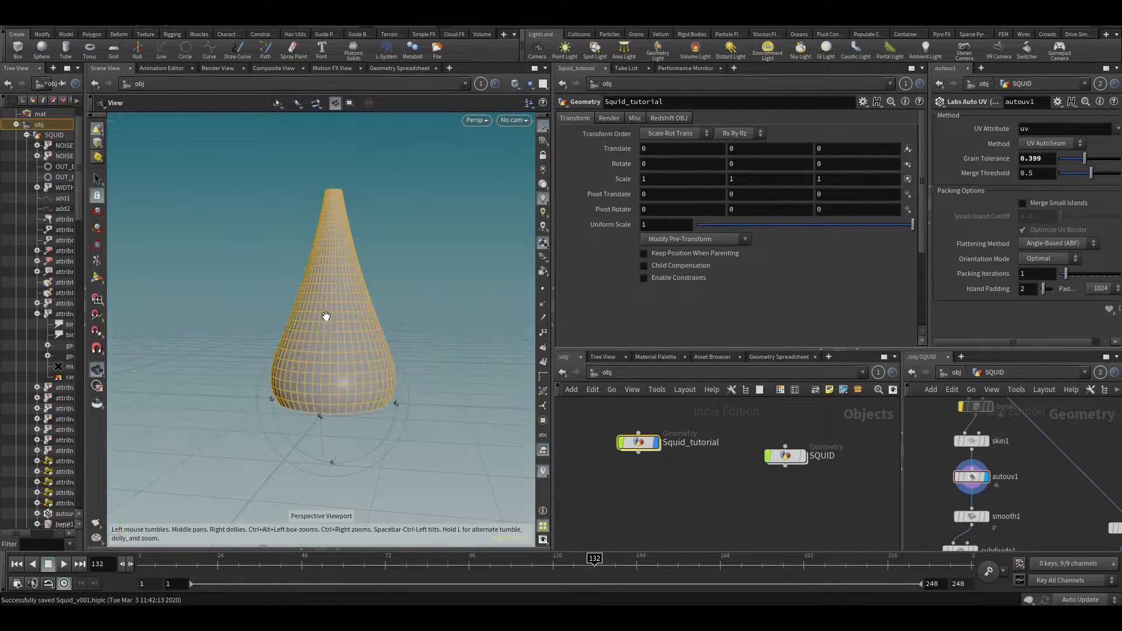
pyautogui.hotkey('space', '2')
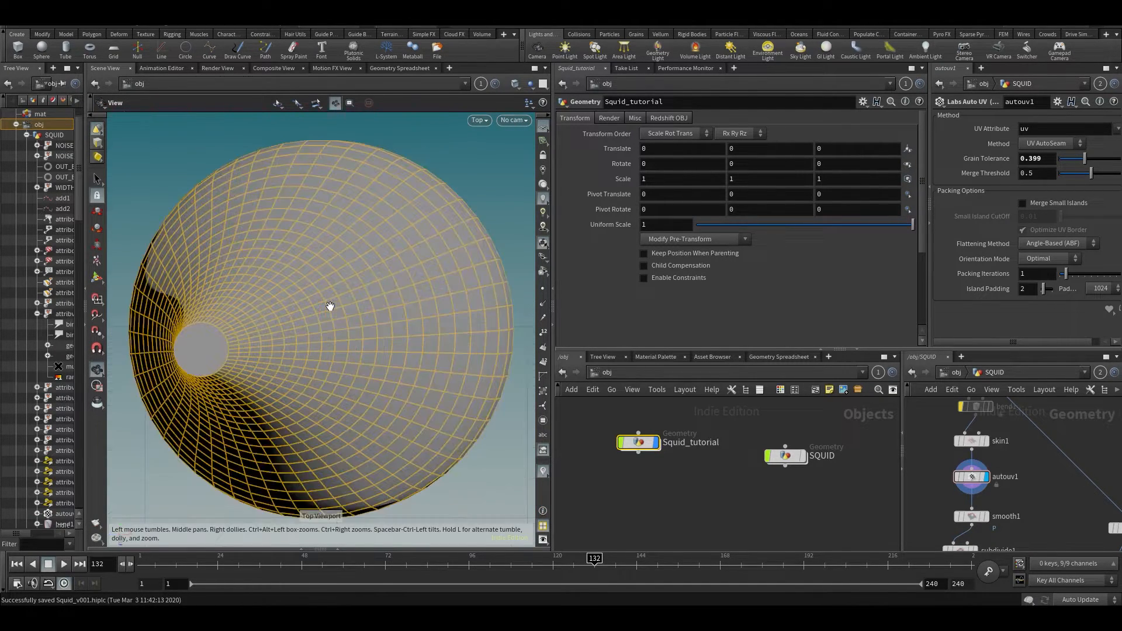
pyautogui.hotkey('space', '1')
pyautogui.hotkey('space', '2')
pyautogui.hotkey('space', '1')
pyautogui.hotkey('space', '2')
pyautogui.hotkey('space', '3')
pyautogui.hotkey('space', '4')
pyautogui.hotkey('space', '3')
pyautogui.hotkey('space', '2')
pyautogui.hotkey('space', '1')
pyautogui.click(776, 522)
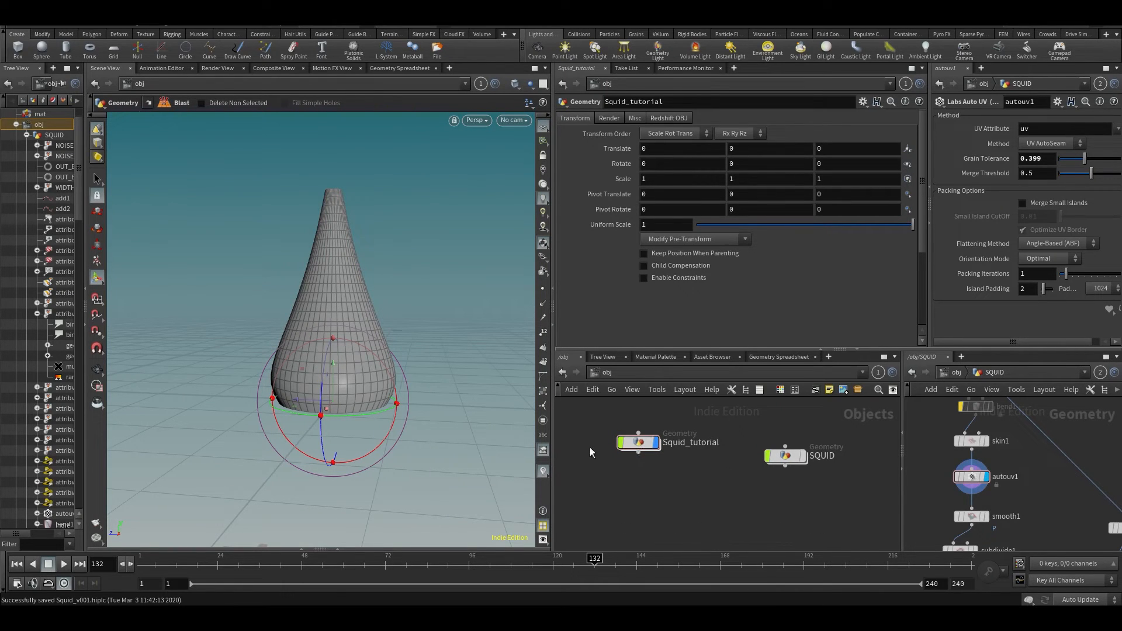
pyautogui.doubleClick(646, 451)
pyautogui.keyDown('alt'); pyautogui.moveTo(390, 361); pyautogui.dragTo(433, 371); pyautogui.keyUp('alt')
pyautogui.moveTo(419, 323)
pyautogui.keyDown('alt'); pyautogui.mouseDown()
pyautogui.moveTo(428, 335)
pyautogui.moveTo(400, 331)
pyautogui.mouseUp(); pyautogui.keyUp('alt')
# - Start the UV Flatten tool and select all polygons of the cone
pyautogui.press('Tab')
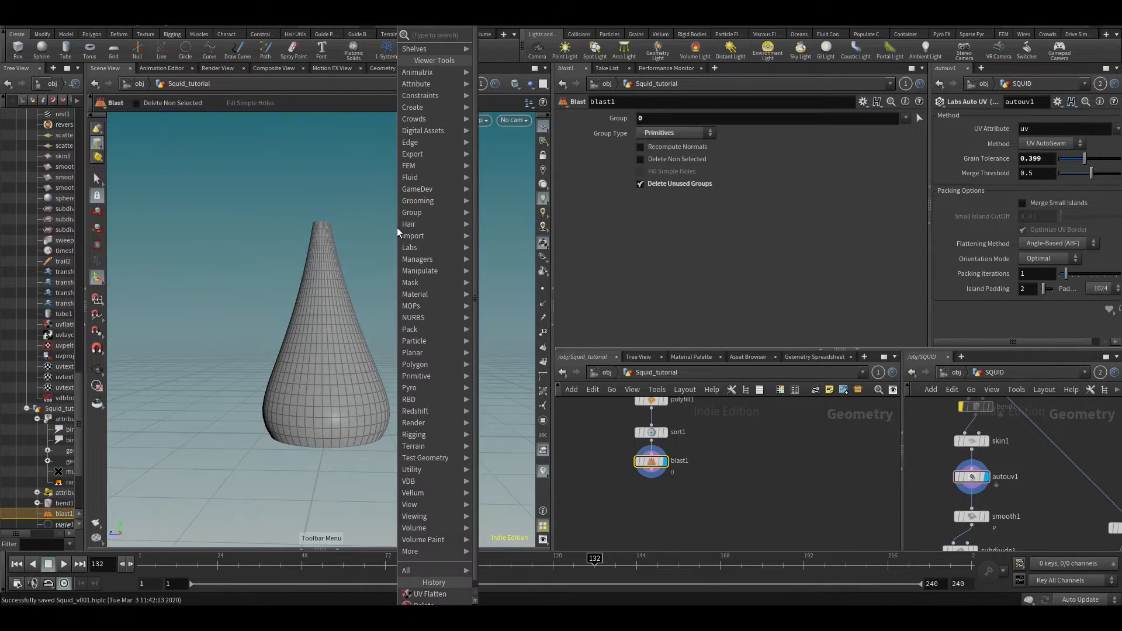
pyautogui.write('uv fl')
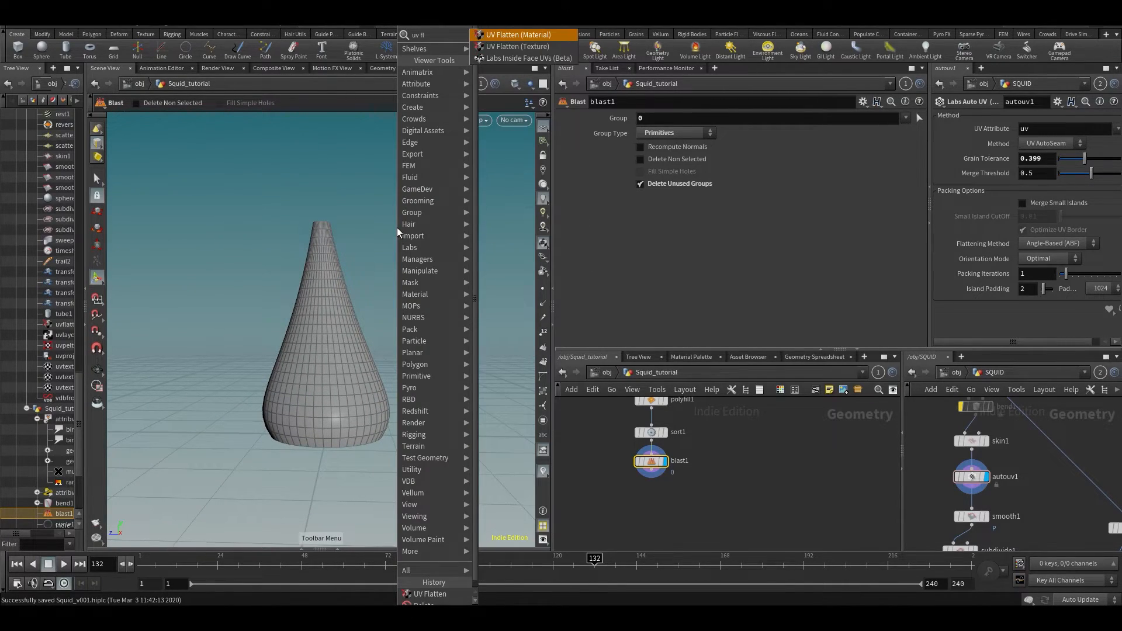
pyautogui.press('Return')
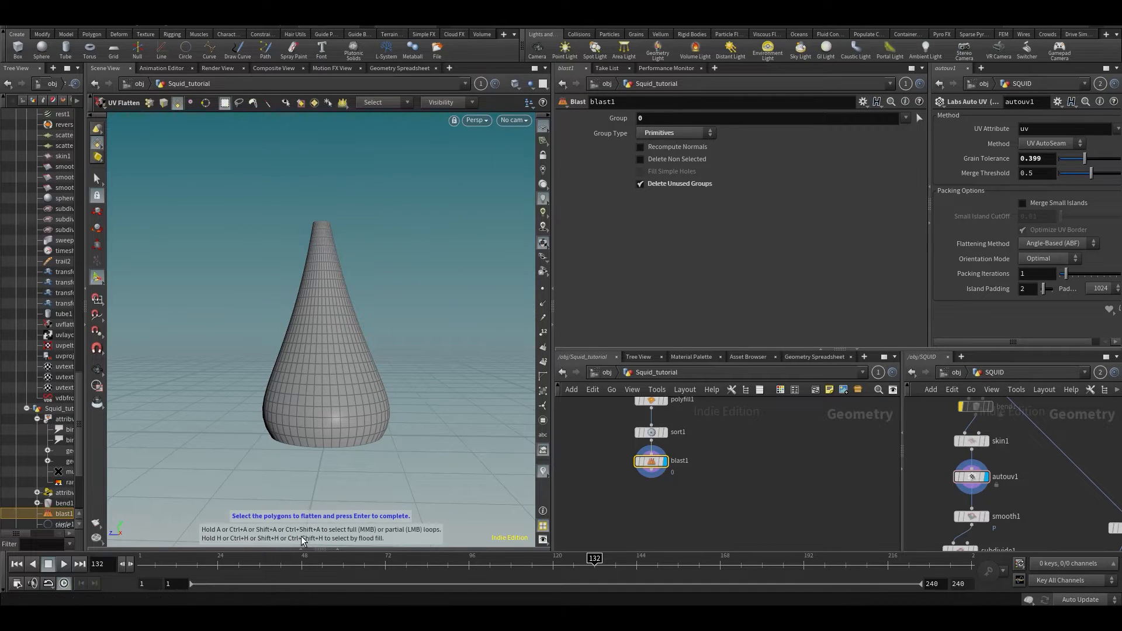
pyautogui.keyDown('alt'); pyautogui.moveTo(408, 458); pyautogui.dragTo(392, 459, button='middle'); pyautogui.keyUp('alt')
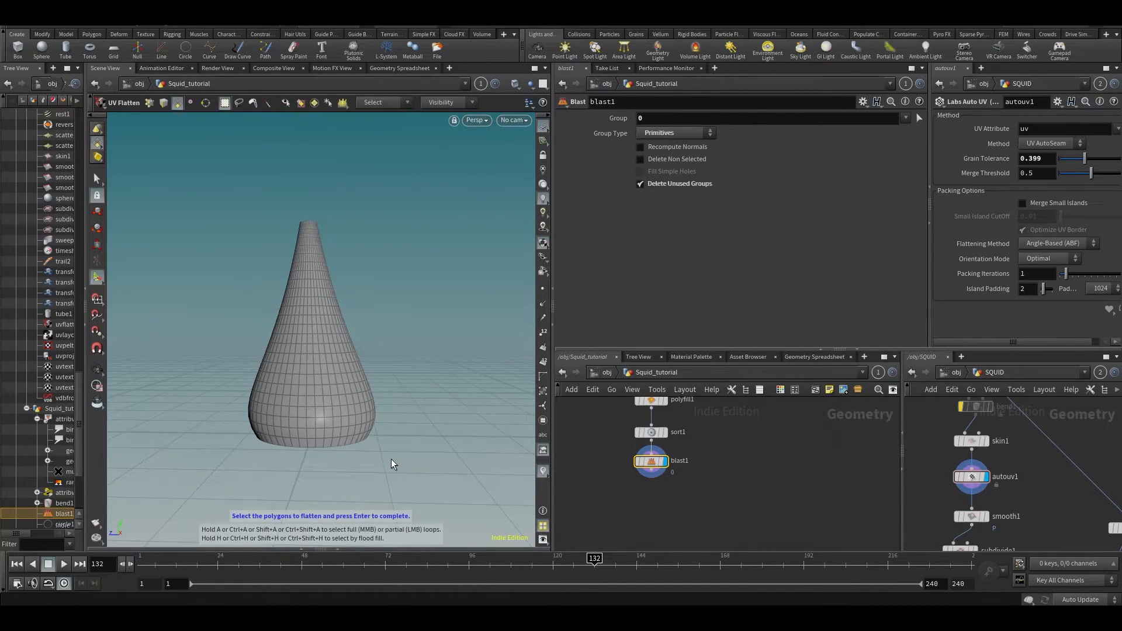
pyautogui.moveTo(185, 204); pyautogui.dragTo(475, 453)
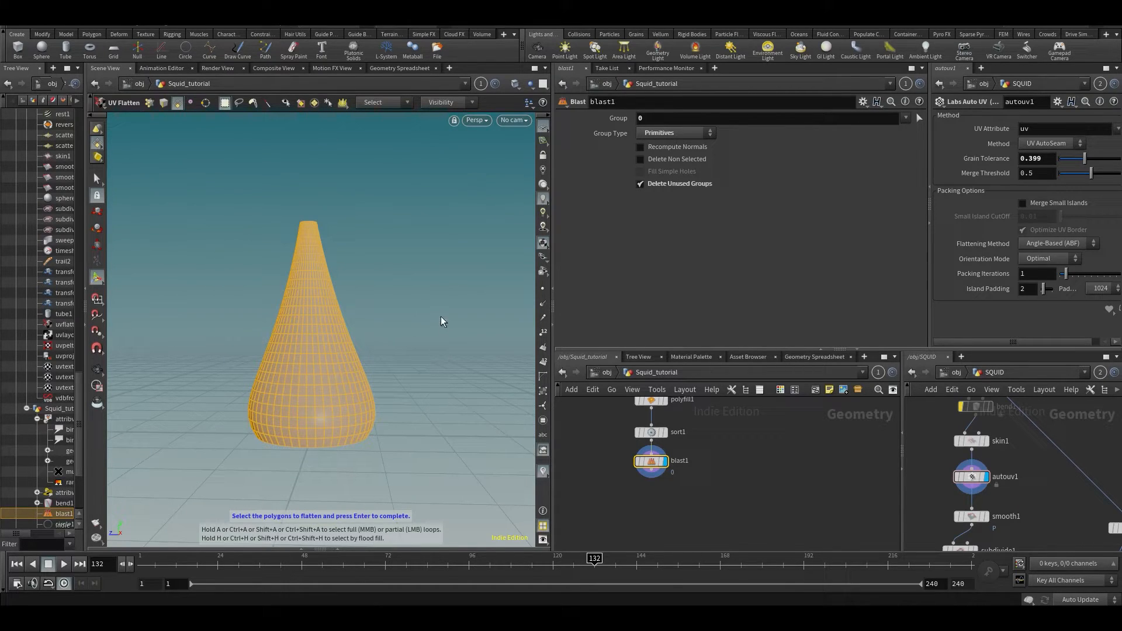
pyautogui.press('Return')
# - Mark a vertical edge loop and the top rim loop as seams and finish flattening
pyautogui.keyDown('alt'); pyautogui.moveTo(397, 347); pyautogui.dragTo(163, 350); pyautogui.keyUp('alt')
pyautogui.keyDown('alt'); pyautogui.moveTo(339, 336); pyautogui.dragTo(303, 342, button='middle'); pyautogui.keyUp('alt')
pyautogui.keyDown('alt'); pyautogui.moveTo(303, 342); pyautogui.dragTo(462, 401); pyautogui.keyUp('alt')
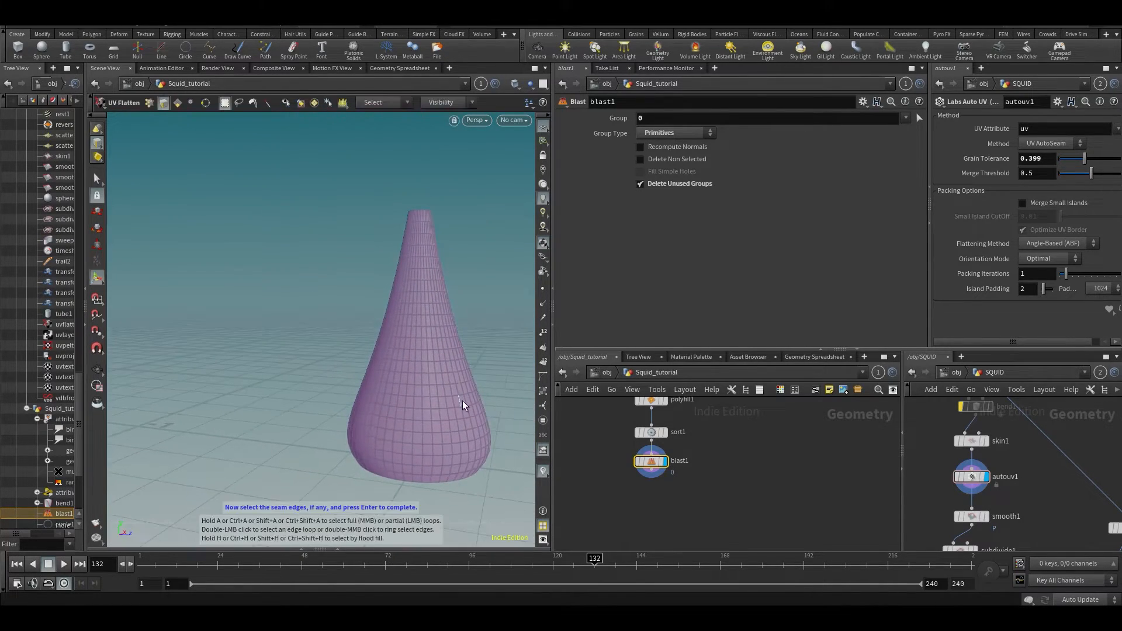
pyautogui.doubleClick(408, 376)
pyautogui.keyDown('alt'); pyautogui.moveTo(408, 376); pyautogui.dragTo(439, 187); pyautogui.keyUp('alt')
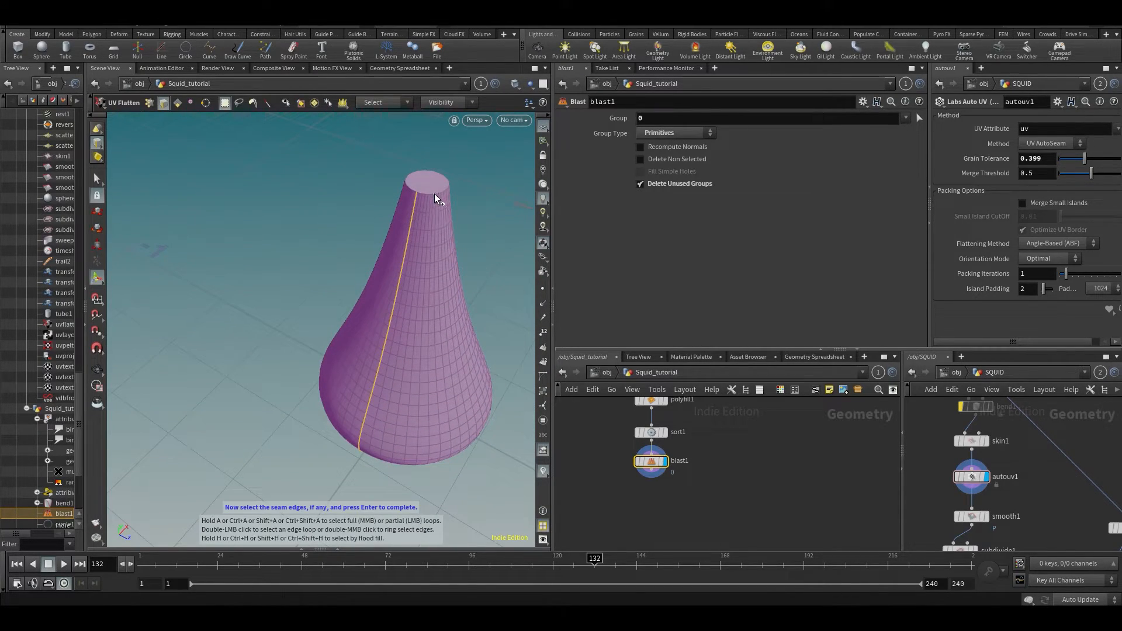
pyautogui.keyDown('shift'); pyautogui.doubleClick(434, 194); pyautogui.keyUp('shift')
pyautogui.keyDown('alt'); pyautogui.moveTo(418, 215); pyautogui.dragTo(321, 238); pyautogui.keyUp('alt')
pyautogui.keyDown('alt'); pyautogui.scroll(-3, 268, 205); pyautogui.keyUp('alt')
pyautogui.press('Return')
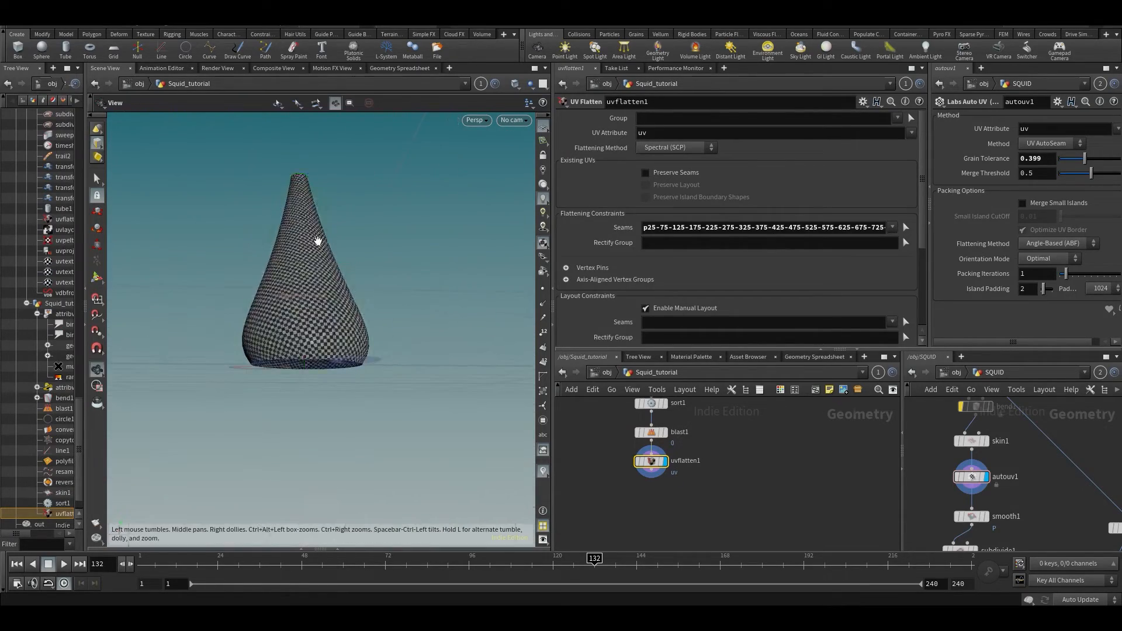
# - Inspect the flattened UV island in the UV viewport
pyautogui.hotkey('space', '5')
pyautogui.keyDown('alt'); pyautogui.moveTo(300, 263); pyautogui.dragTo(360, 266, button='middle'); pyautogui.keyUp('alt')
pyautogui.keyDown('alt'); pyautogui.scroll(-4, 354, 268); pyautogui.keyUp('alt')
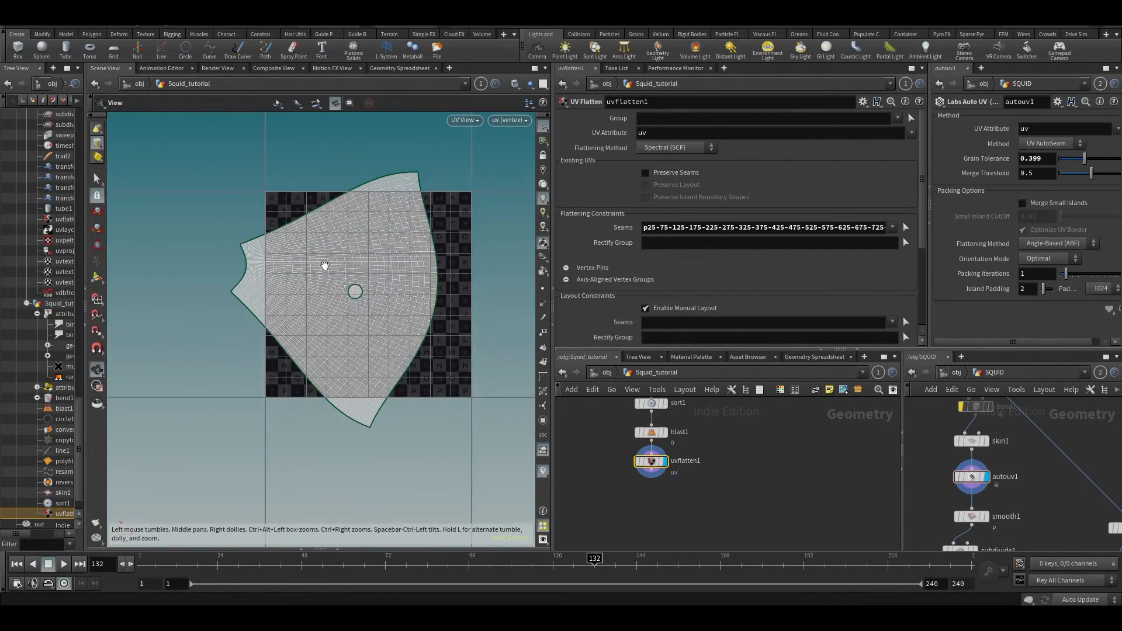
# - Add a UV Layout node below uvflatten1, check the checkered cone in perspective, and save
pyautogui.press('Tab')
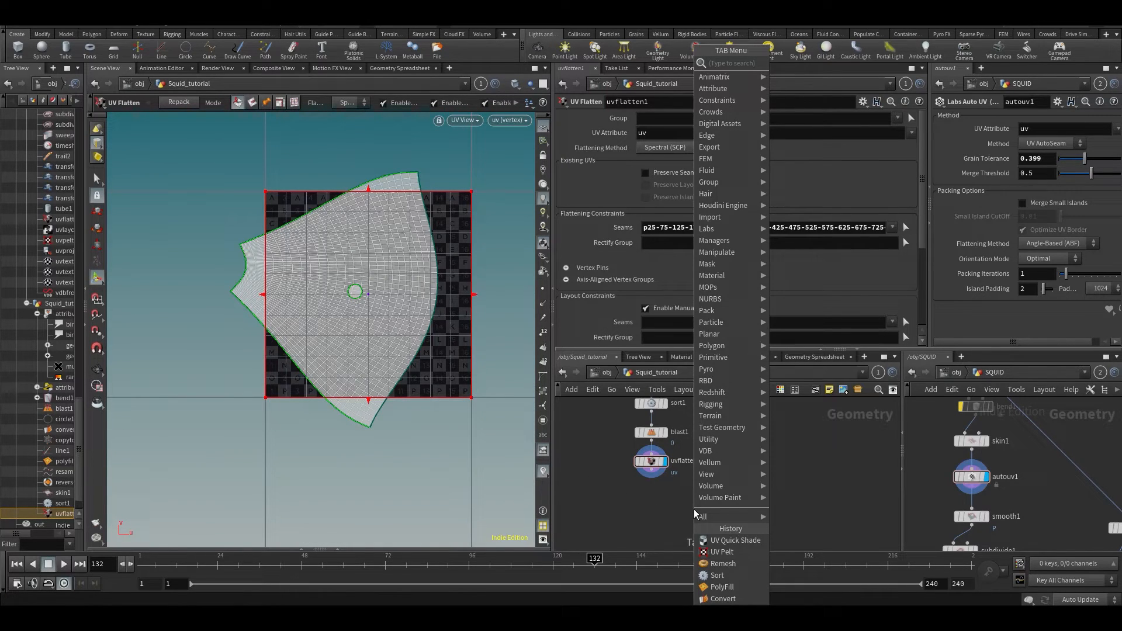
pyautogui.write('uv layout')
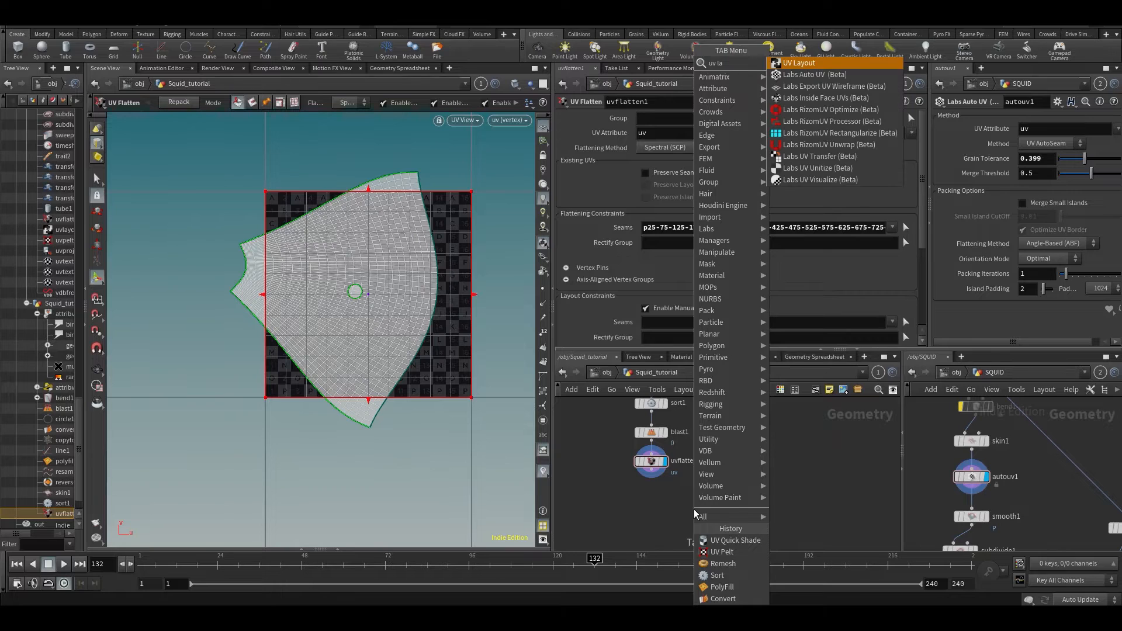
pyautogui.press('Return')
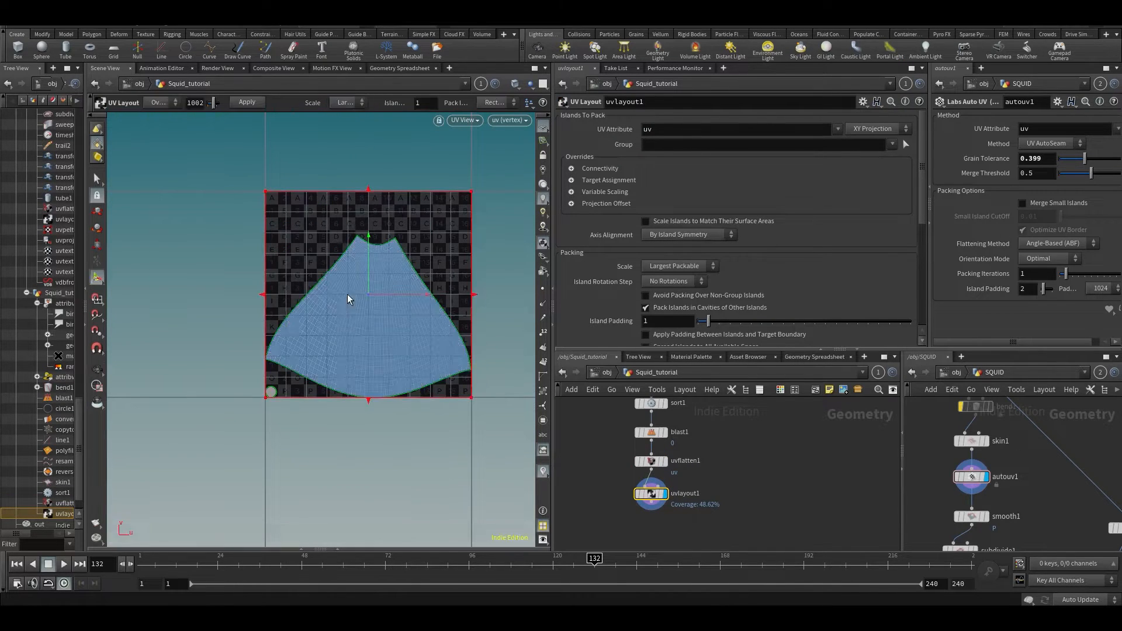
pyautogui.hotkey('space', '1')
pyautogui.moveTo(346, 301); pyautogui.dragTo(429, 315)
pyautogui.press('Return')
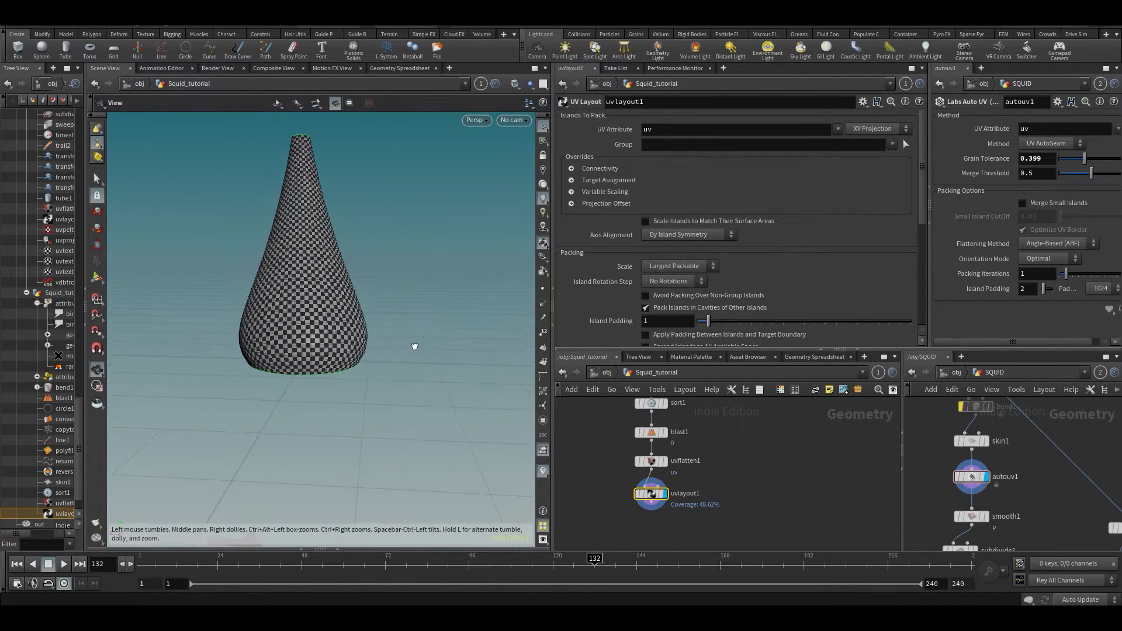
pyautogui.moveTo(829, 504); pyautogui.dragTo(854, 446, button='middle')
pyautogui.hotkey('ctrl', 's')
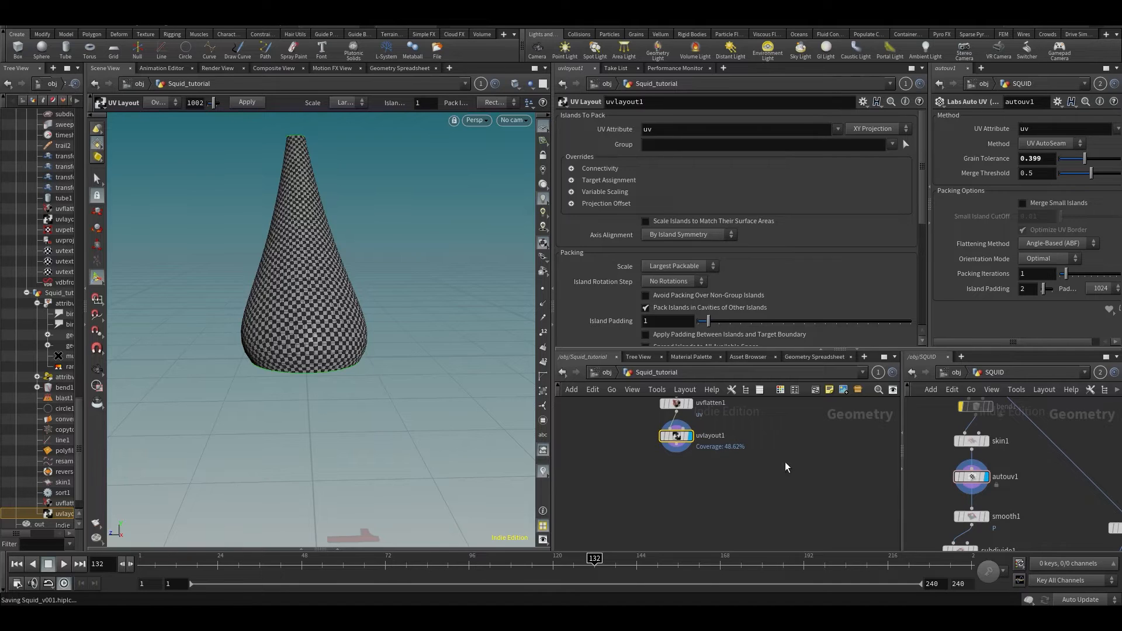
pyautogui.press('Tab')
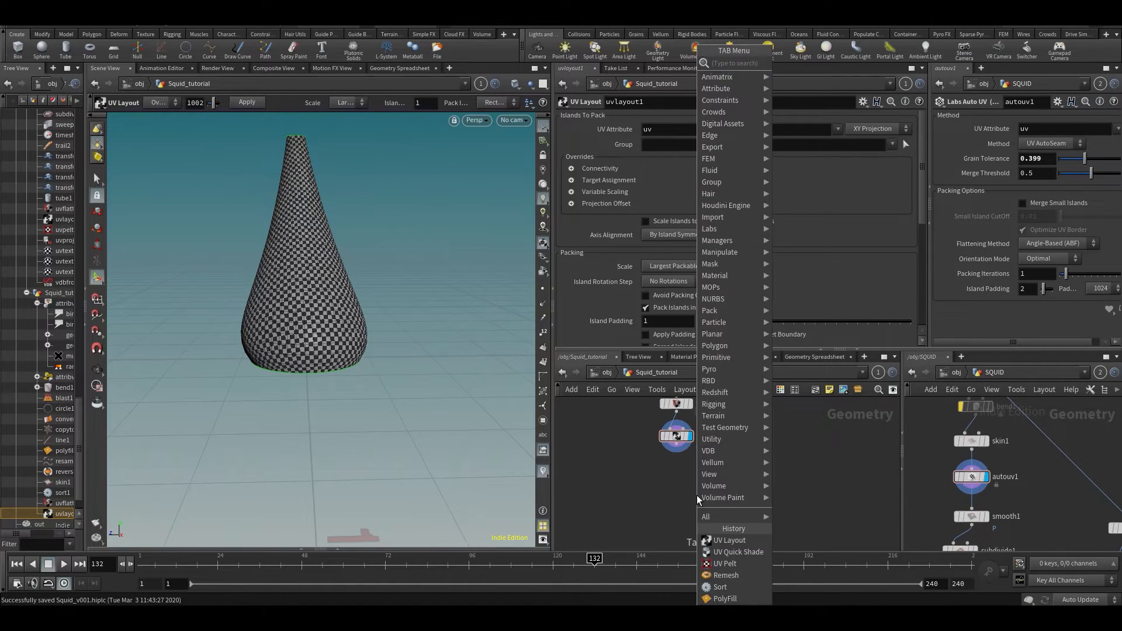
pyautogui.write('uv')
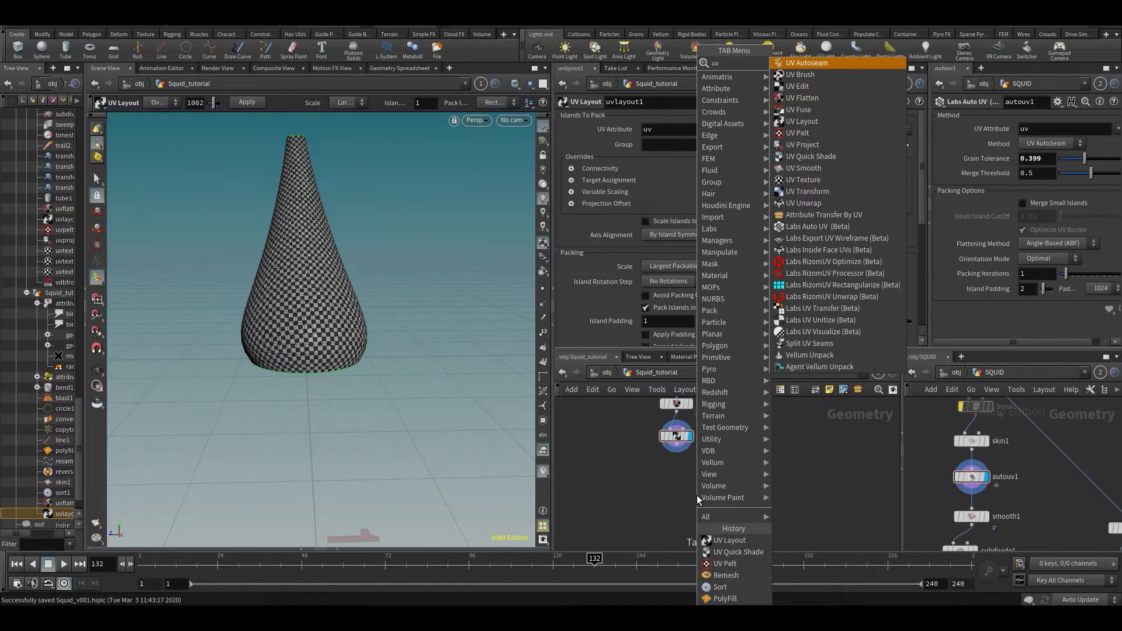
pyautogui.write('q')
pyautogui.press('Return')
pyautogui.press('Return')
pyautogui.keyDown('alt'); pyautogui.moveTo(334, 241); pyautogui.dragTo(366, 318); pyautogui.keyUp('alt')
pyautogui.scroll(3, 366, 318)
pyautogui.keyDown('alt'); pyautogui.moveTo(368, 319); pyautogui.dragTo(449, 350, button='middle'); pyautogui.keyUp('alt')
pyautogui.click(919, 133)
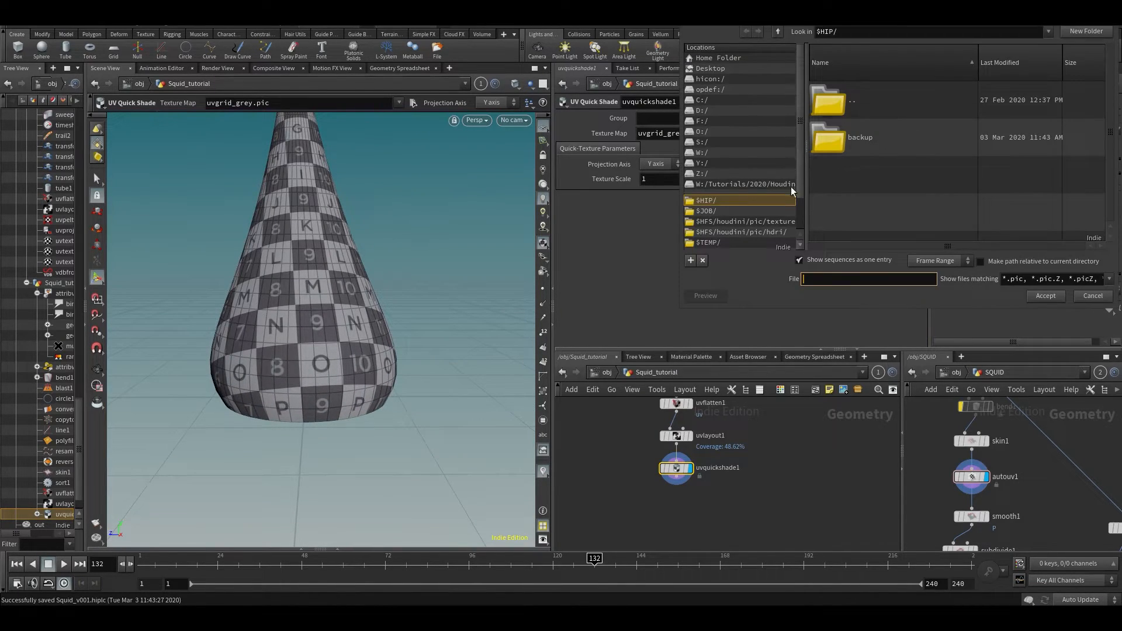
pyautogui.click(725, 202)
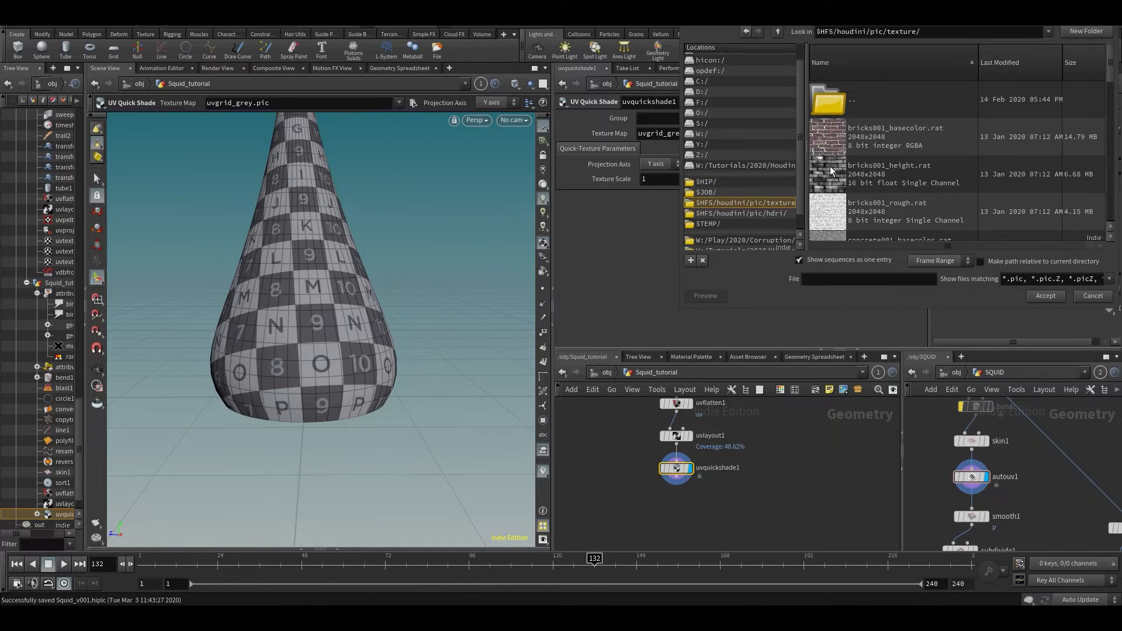
pyautogui.doubleClick(830, 131)
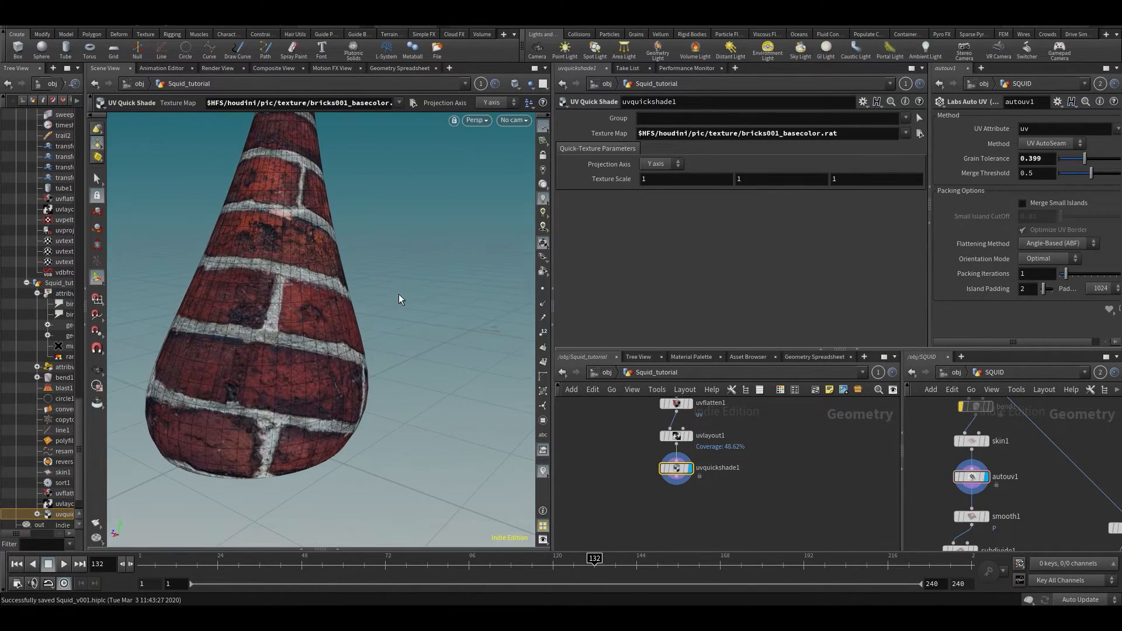
pyautogui.hotkey('ctrl', 'z')
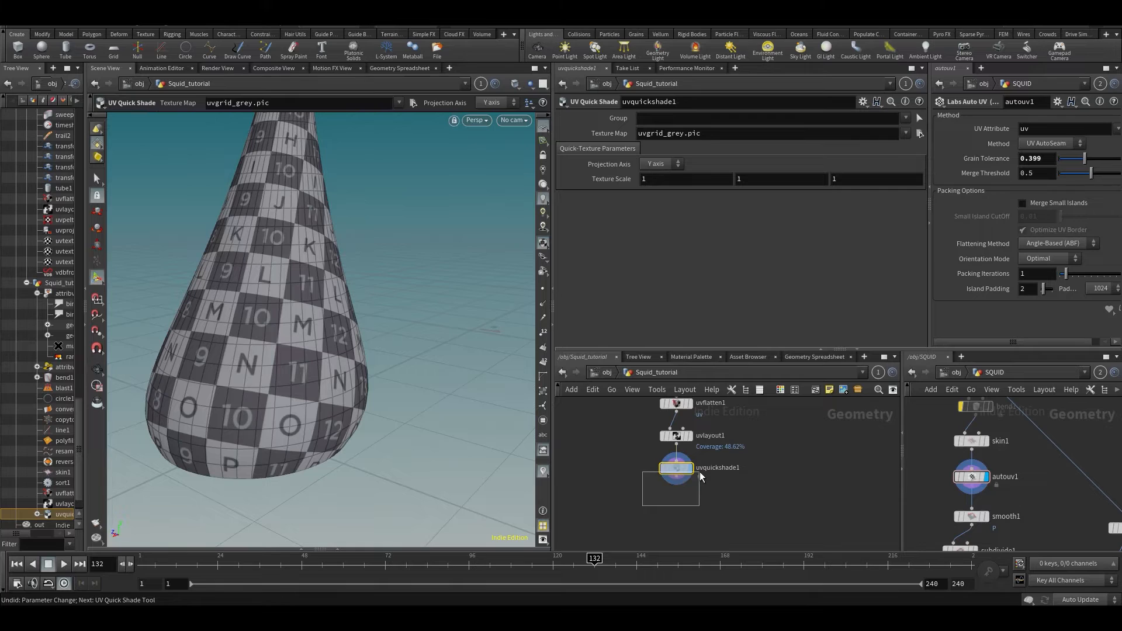
pyautogui.press('Delete')
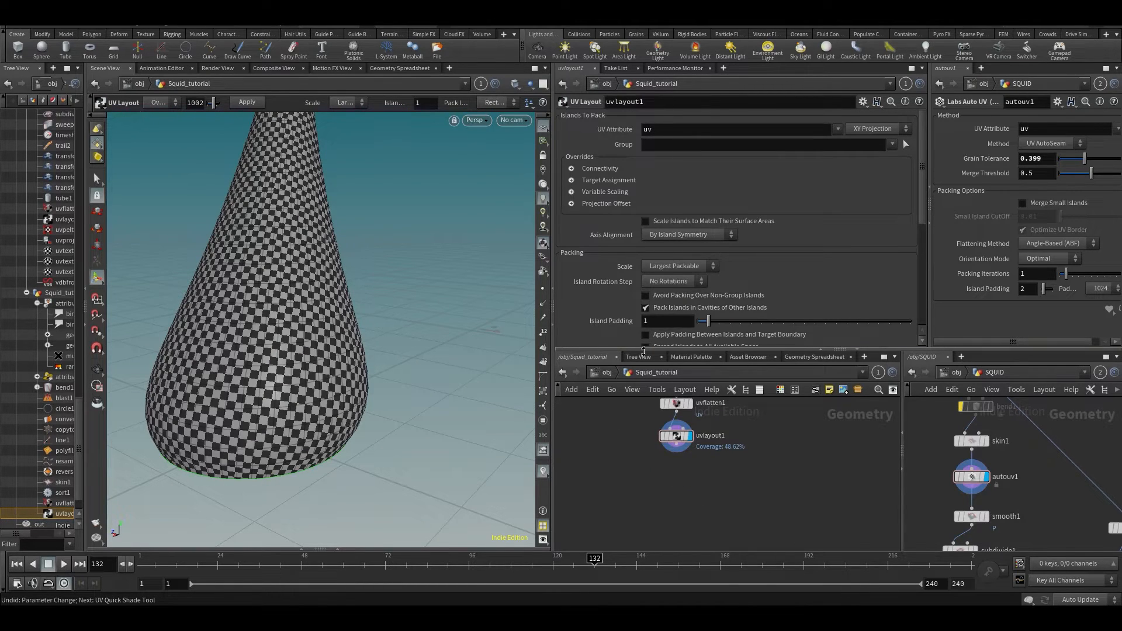
pyautogui.keyDown('alt'); pyautogui.moveTo(479, 417); pyautogui.dragTo(318, 318); pyautogui.keyUp('alt')
pyautogui.hotkey('ctrl', 's')
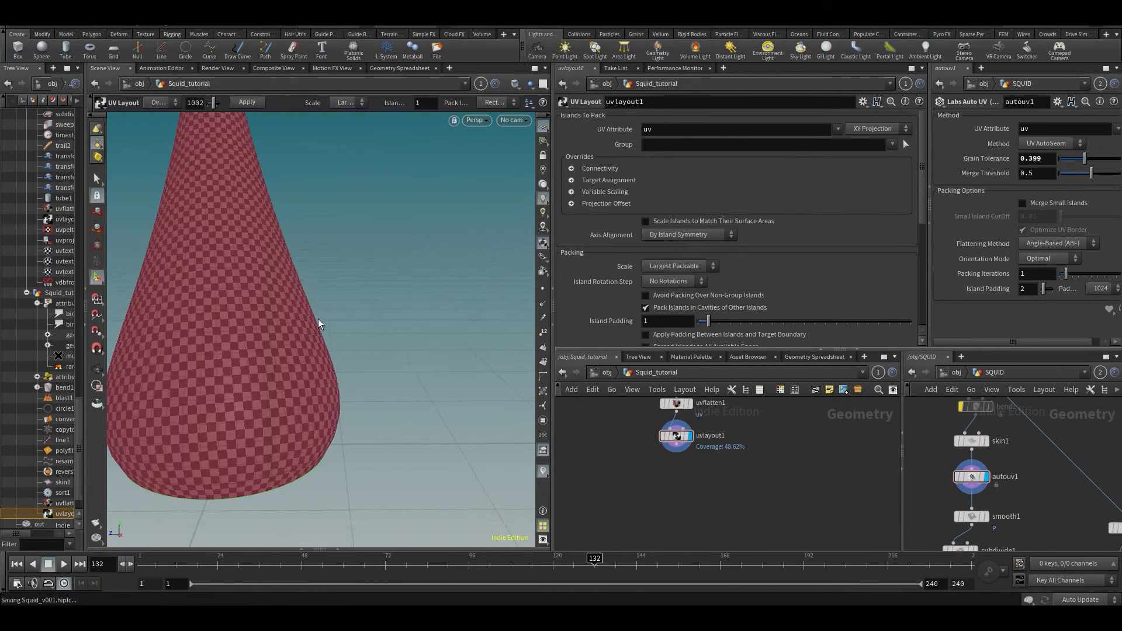
pyautogui.moveTo(965, 469); pyautogui.dragTo(981, 418, button='middle')
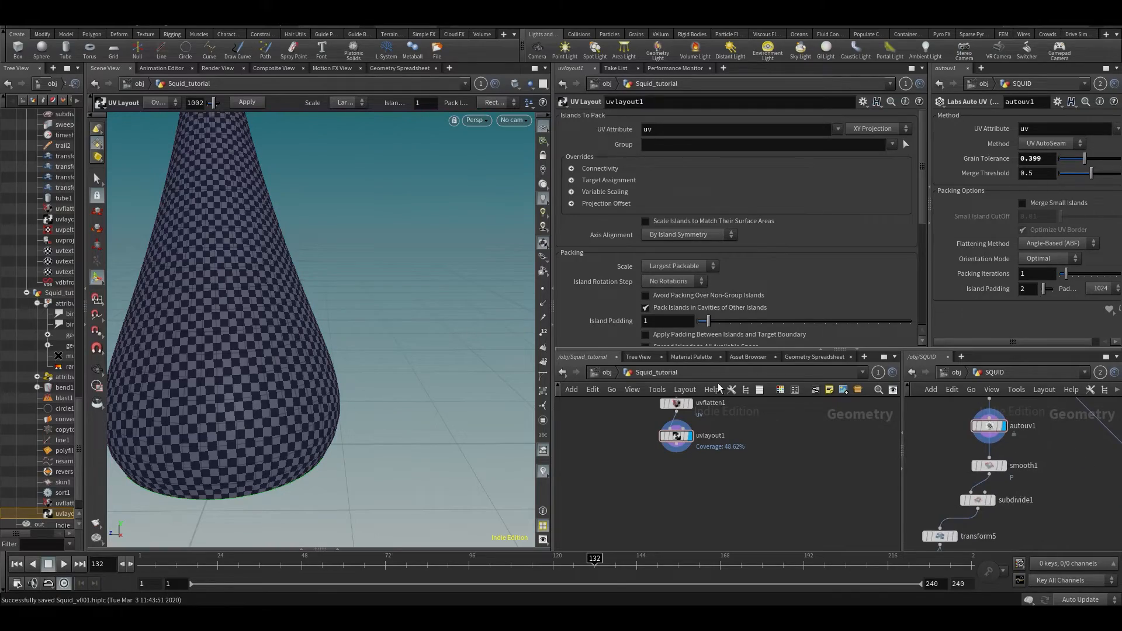
pyautogui.press('Escape')
pyautogui.moveTo(272, 298); pyautogui.dragTo(310, 304)
pyautogui.press('Return')
# - Add a null node below uvlayout1 and save the scene
pyautogui.press('Tab')
pyautogui.write('n')
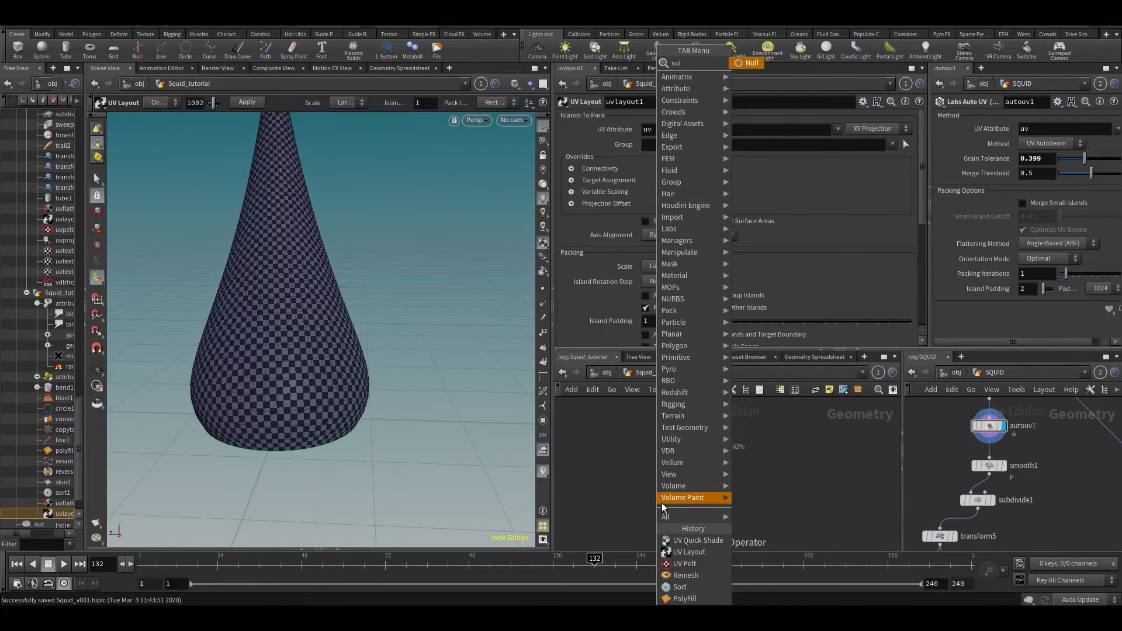
pyautogui.write('ull')
pyautogui.press('Return')
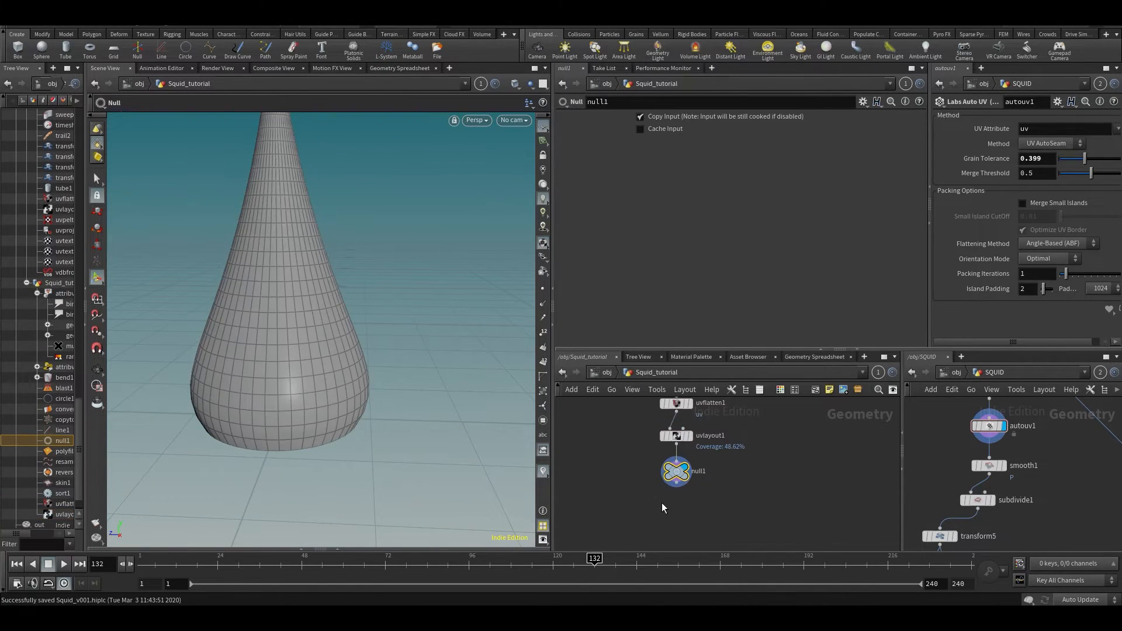
pyautogui.hotkey('ctrl', 's')
pyautogui.moveTo(728, 506); pyautogui.dragTo(779, 439, button='middle')
# - Add a Subdivide node below null1 and view the subdivided cone
pyautogui.press('Tab')
pyautogui.write('subdiv')
pyautogui.press('Return')
pyautogui.moveTo(234, 221); pyautogui.dragTo(314, 323)
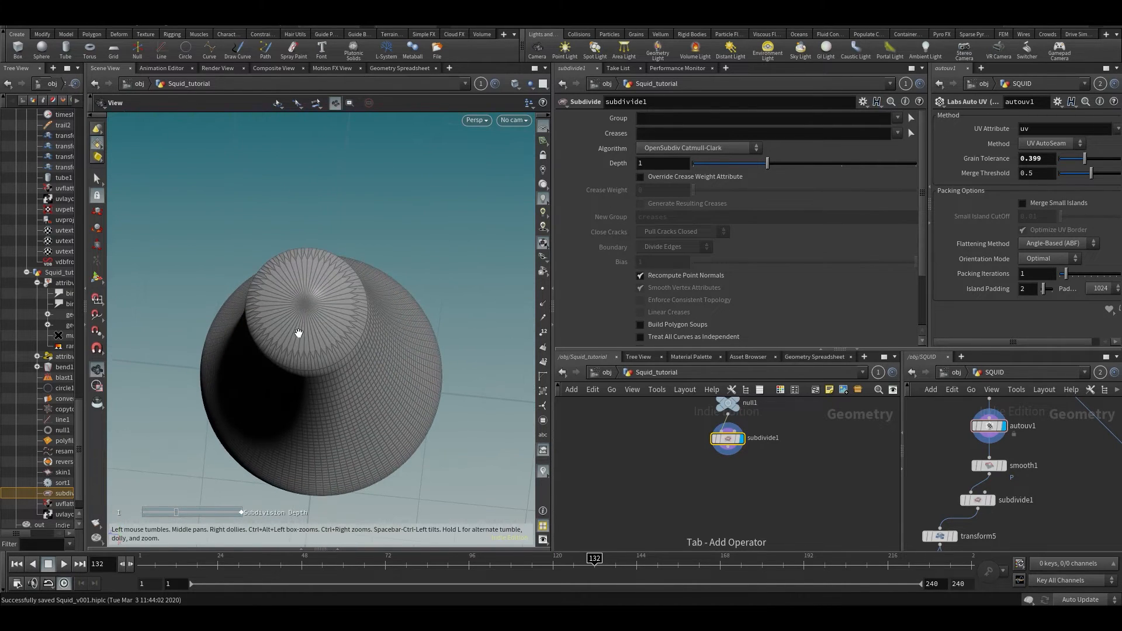
pyautogui.moveTo(351, 359); pyautogui.dragTo(335, 261)
# - Delete subdivide1 and search the node menu for 'divi'
pyautogui.moveTo(683, 491); pyautogui.dragTo(757, 430)
pyautogui.press('Delete')
pyautogui.press('Tab')
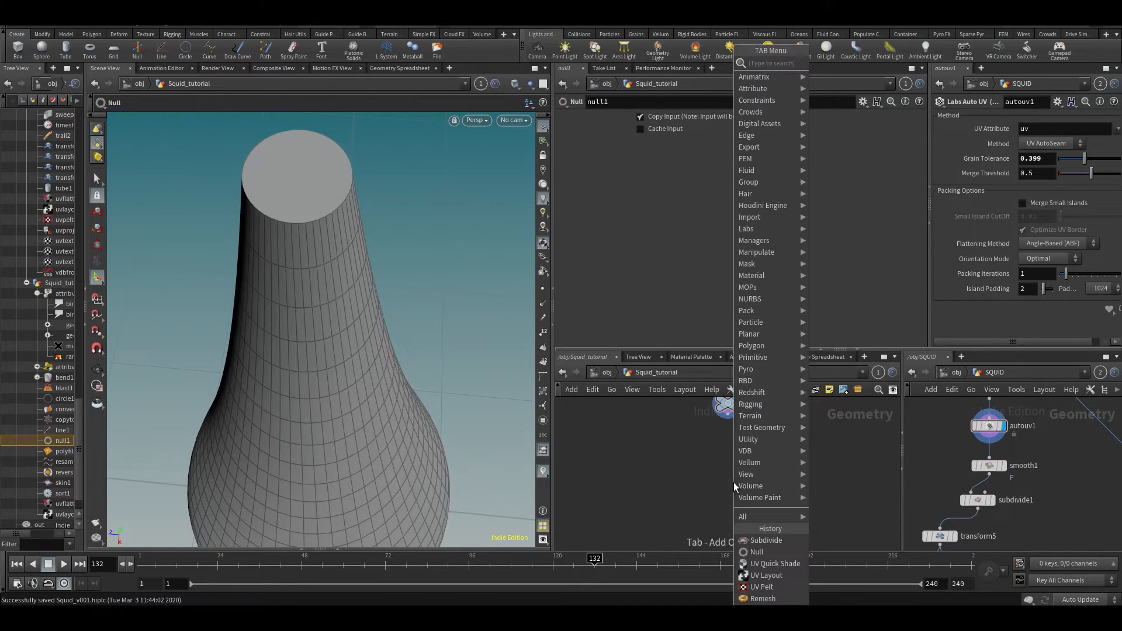
pyautogui.write('divi')
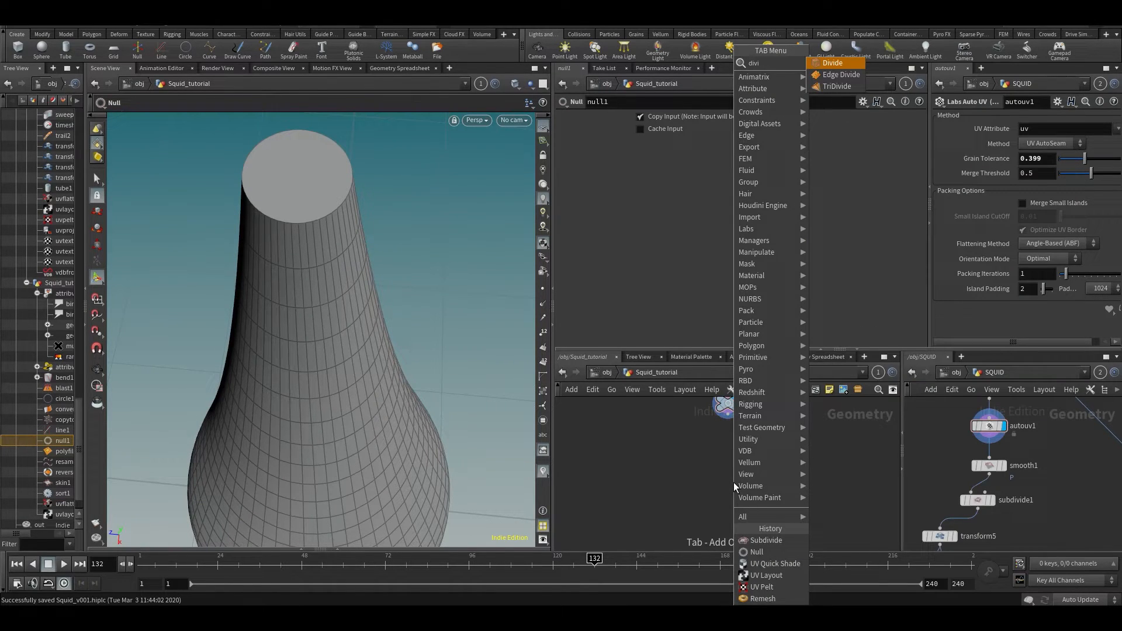
# - Create a Divide node below null1 with Convex Polygons toggled and Maximum Edges 4
pyautogui.press('Return')
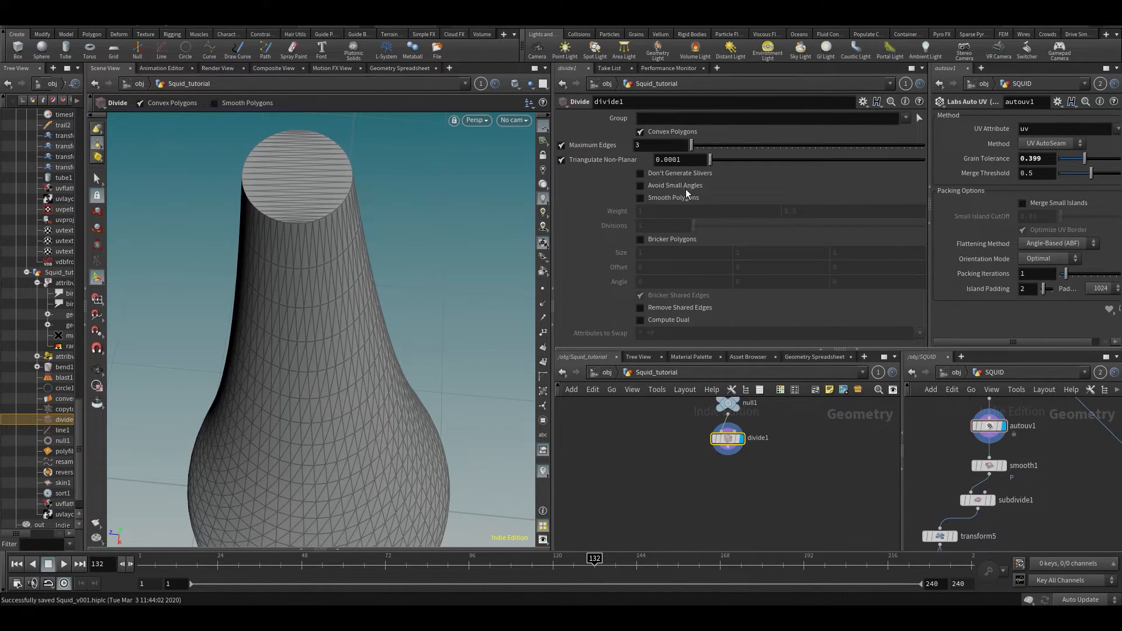
pyautogui.click(662, 132)
pyautogui.click(660, 132)
pyautogui.click(667, 131)
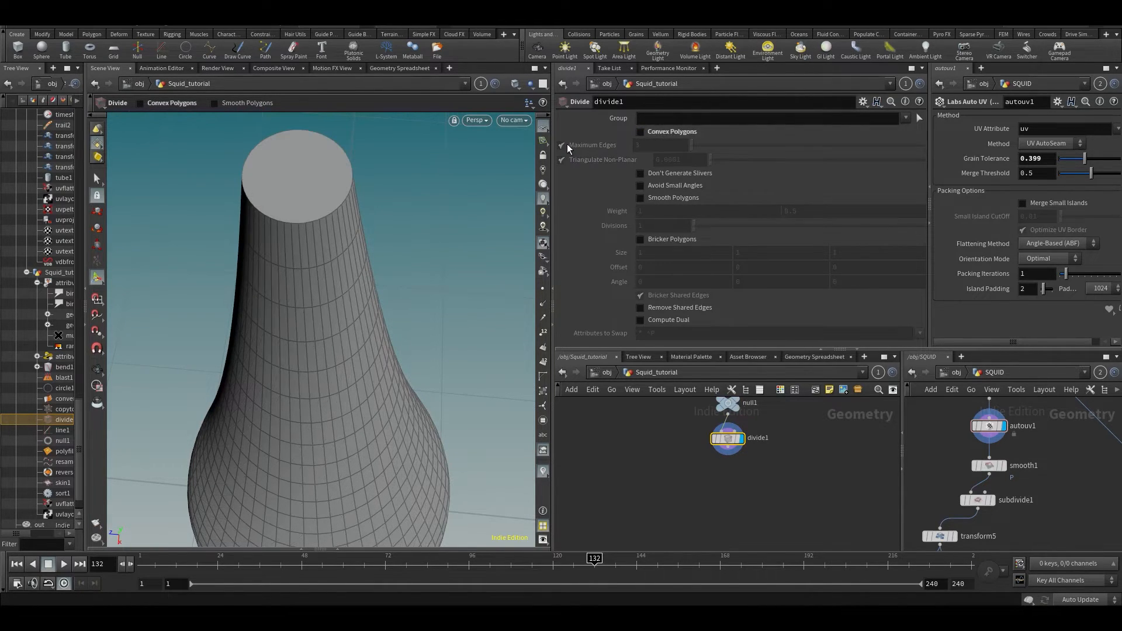
pyautogui.click(671, 132)
pyautogui.click(661, 145)
pyautogui.write('4')
pyautogui.press('Return')
# - Add a Subdivide after divide1, then delete both divide1 and subdivide1
pyautogui.keyDown('alt'); pyautogui.moveTo(331, 286); pyautogui.dragTo(336, 204); pyautogui.keyUp('alt')
pyautogui.press('Escape')
pyautogui.press('Return')
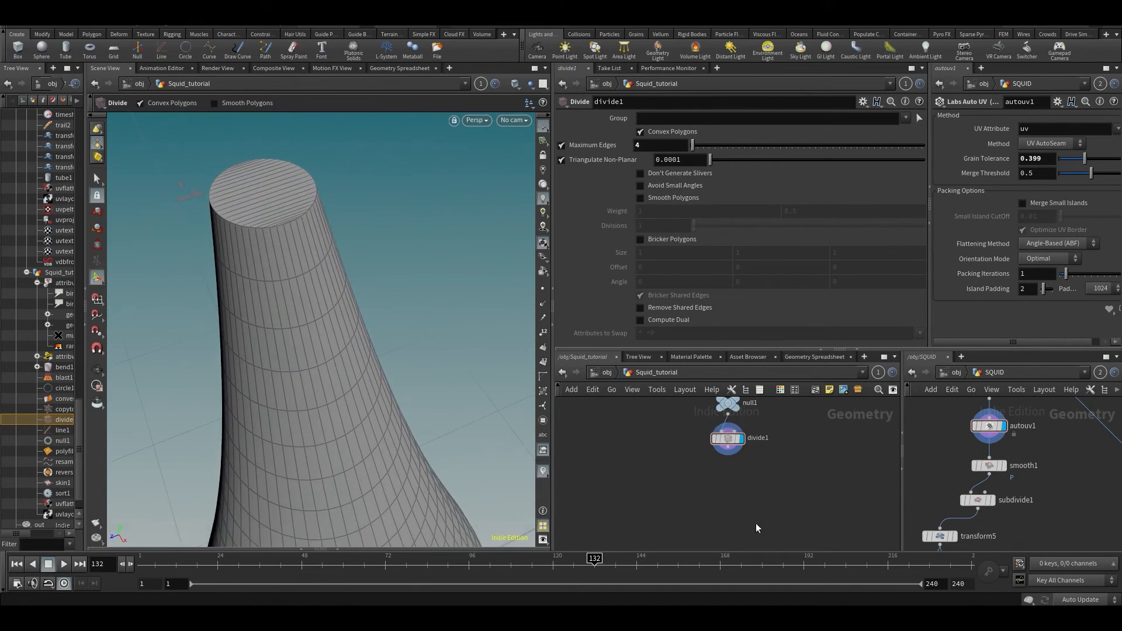
pyautogui.press('Tab')
pyautogui.click(704, 552)
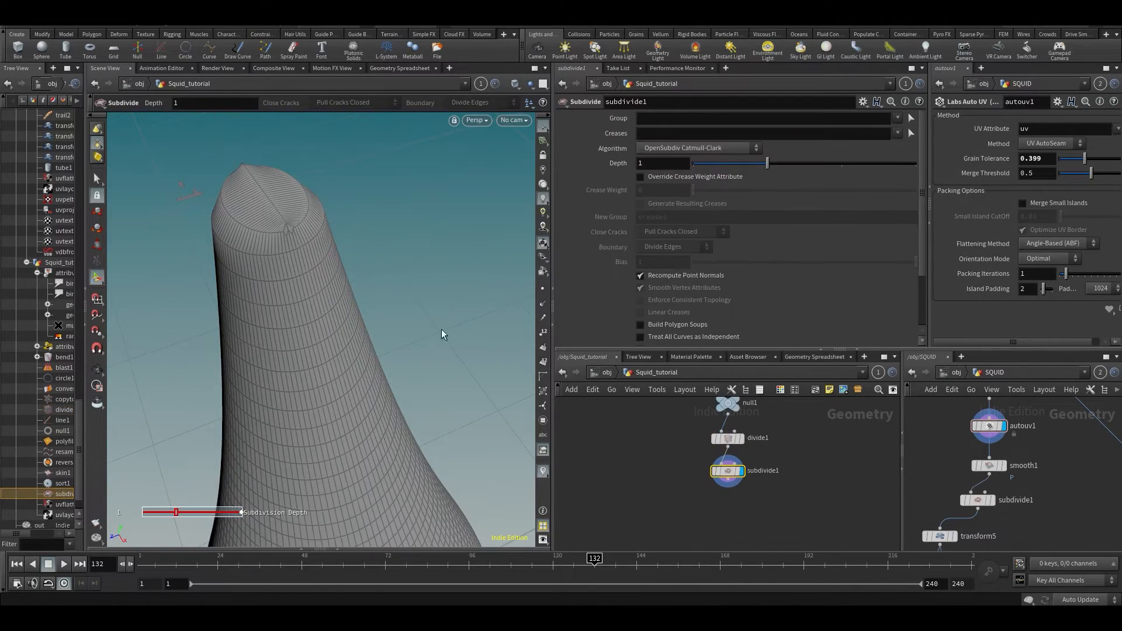
pyautogui.moveTo(675, 412); pyautogui.dragTo(772, 515)
pyautogui.press('Delete')
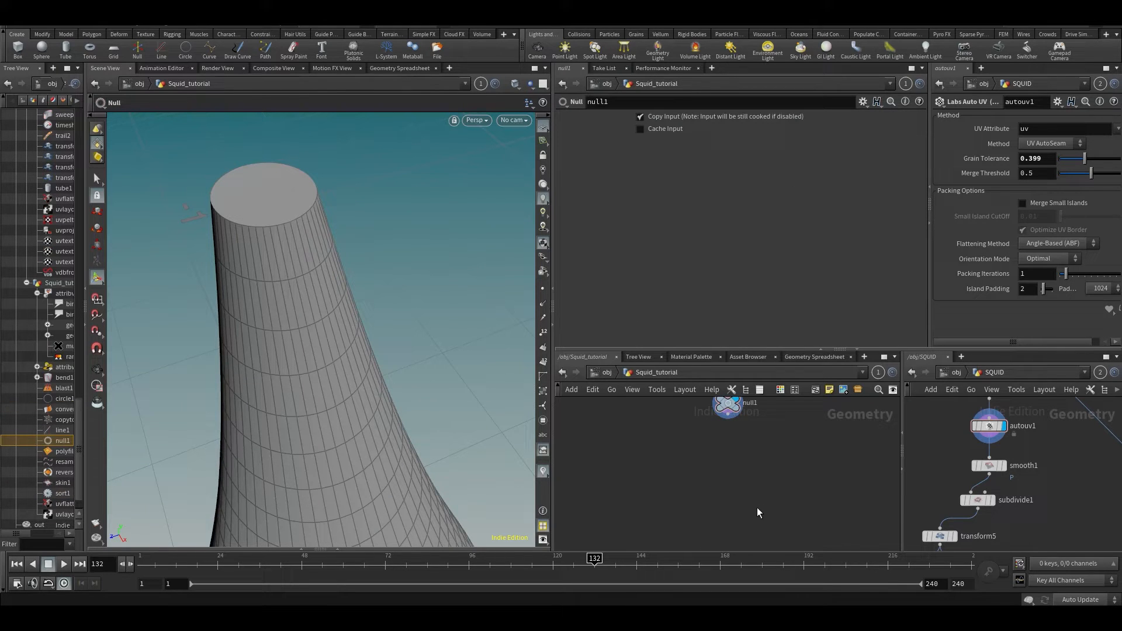
# - Frame the whole squid body in the viewport and save Squid_v001.hiplc
pyautogui.keyDown('alt'); pyautogui.moveTo(416, 408); pyautogui.dragTo(330, 328); pyautogui.keyUp('alt')
pyautogui.keyDown('alt'); pyautogui.moveTo(331, 329); pyautogui.dragTo(388, 257, button='right'); pyautogui.keyUp('alt')
pyautogui.keyDown('alt'); pyautogui.moveTo(388, 257); pyautogui.dragTo(409, 205); pyautogui.keyUp('alt')
pyautogui.hotkey('ctrl', 's')
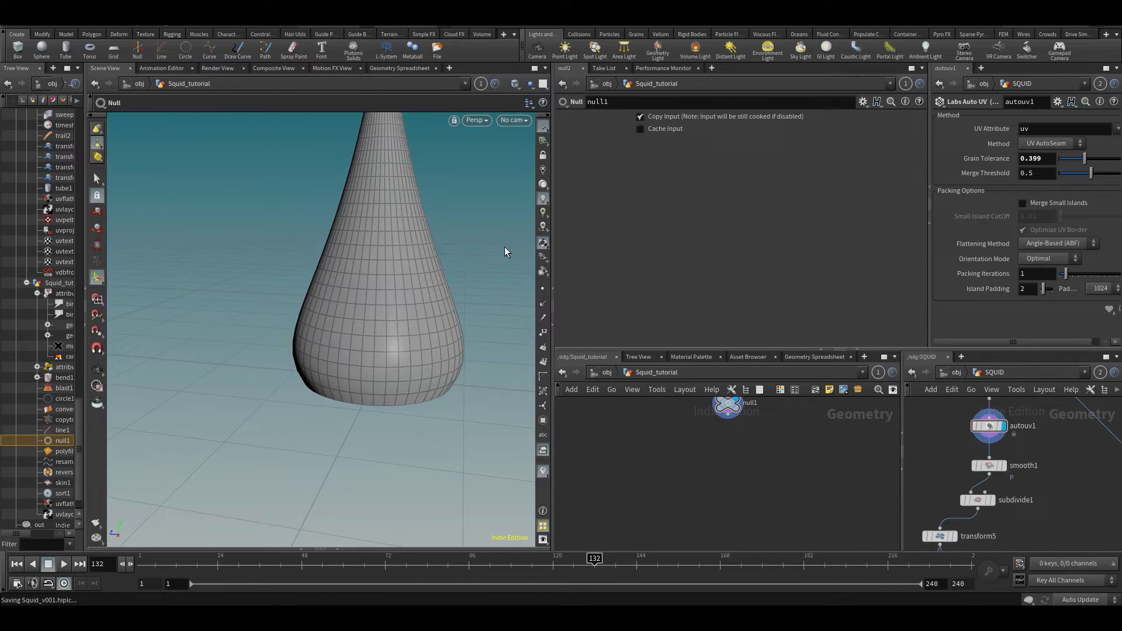
pyautogui.keyDown('alt'); pyautogui.moveTo(506, 252); pyautogui.dragTo(470, 266); pyautogui.keyUp('alt')
# - Display the reference SQUID network's subdivide1 and template its smooth1 node
pyautogui.moveTo(806, 469); pyautogui.dragTo(753, 534, button='middle')
pyautogui.moveTo(1065, 509); pyautogui.dragTo(1081, 463, button='middle')
pyautogui.keyDown('alt'); pyautogui.moveTo(490, 320); pyautogui.dragTo(461, 329); pyautogui.keyUp('alt')
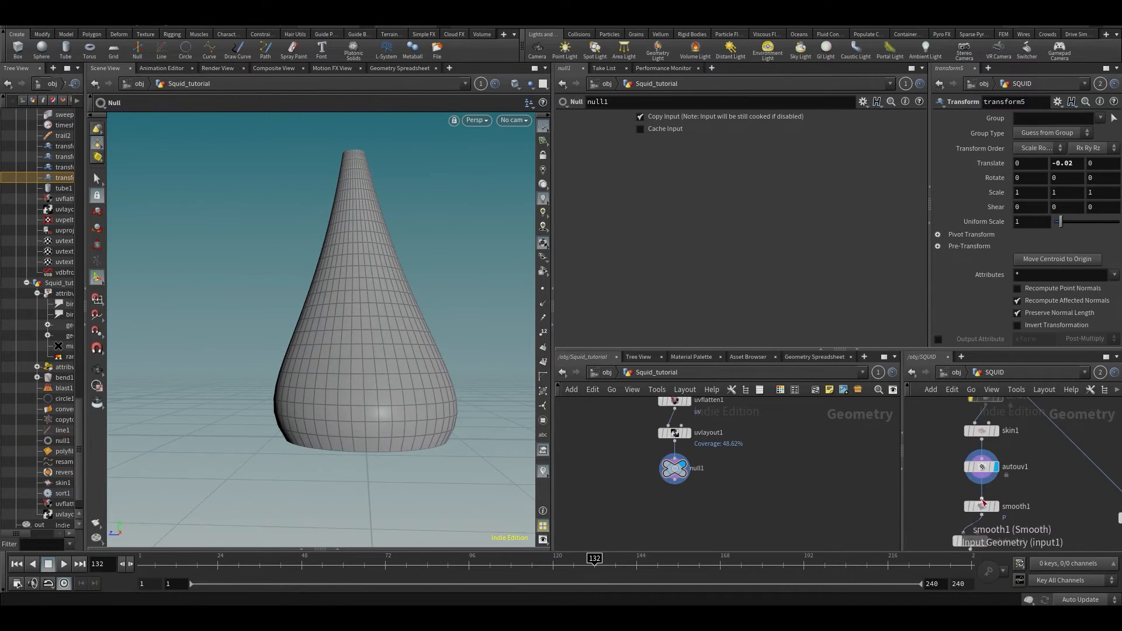
pyautogui.moveTo(1012, 495); pyautogui.dragTo(1012, 460, button='middle')
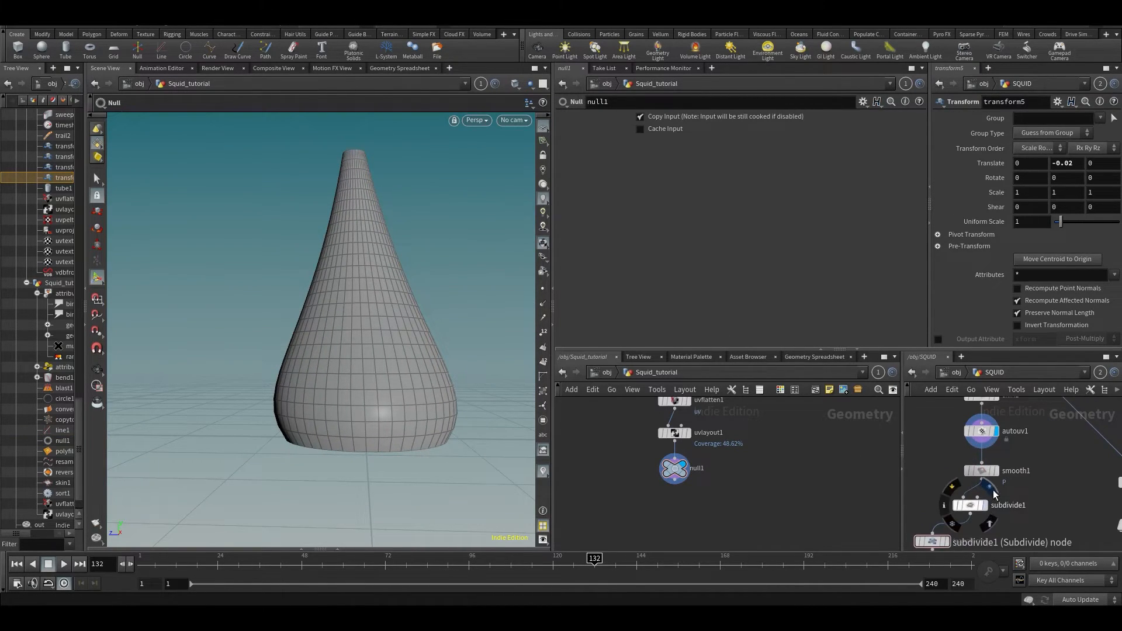
pyautogui.click(986, 505)
pyautogui.click(993, 470)
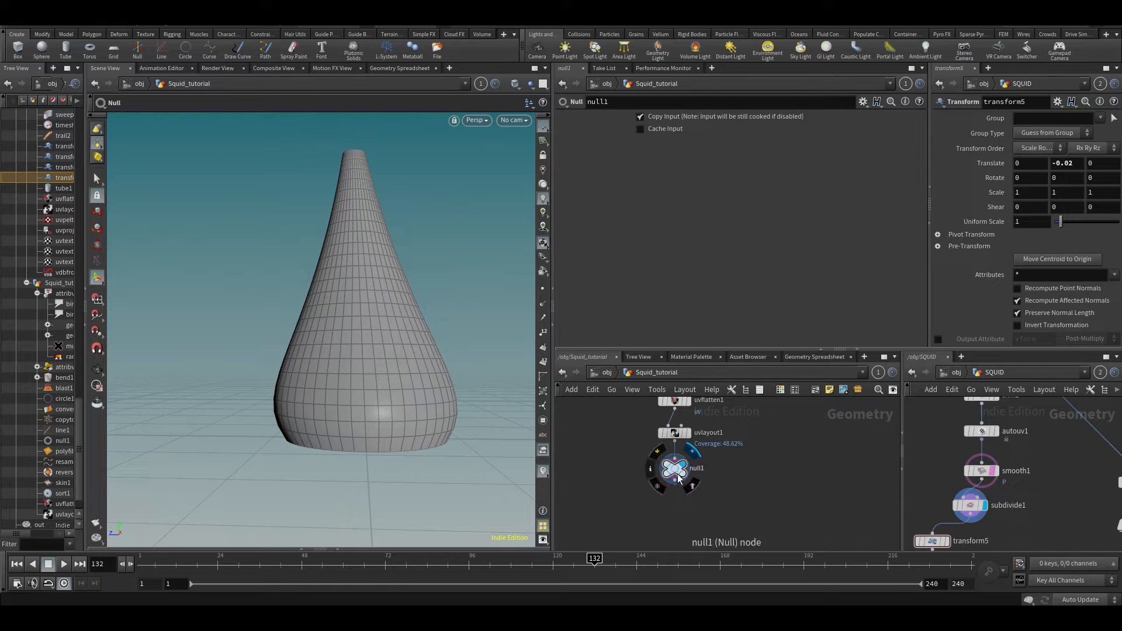
# - Add a Smooth node under null1 via the 'smoo' node search
pyautogui.press('Tab')
pyautogui.write('smoo')
pyautogui.press('Return')
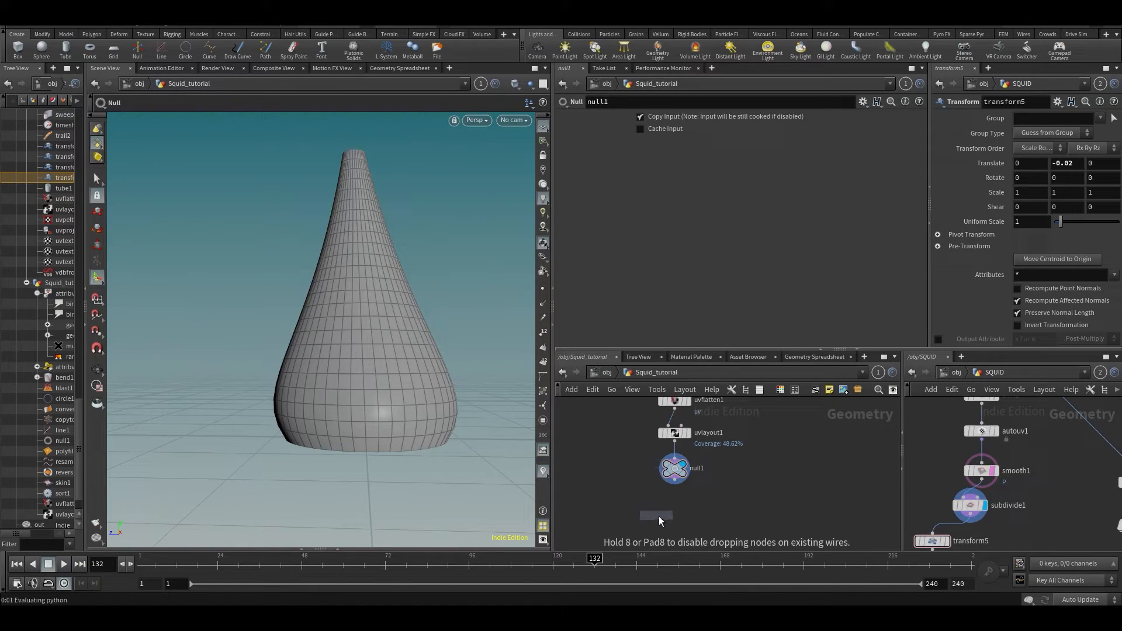
# - Place smooth1 below null1 and make it the displayed output
pyautogui.click(657, 516)
pyautogui.click(698, 500)
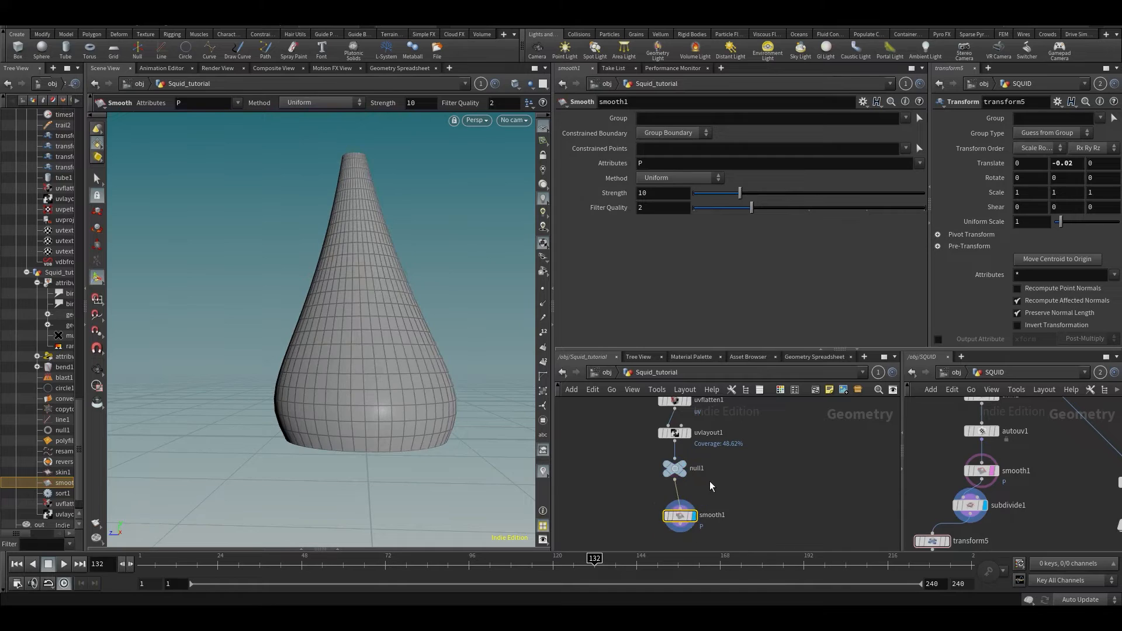
pyautogui.press('Escape')
pyautogui.moveTo(321, 213); pyautogui.dragTo(328, 237)
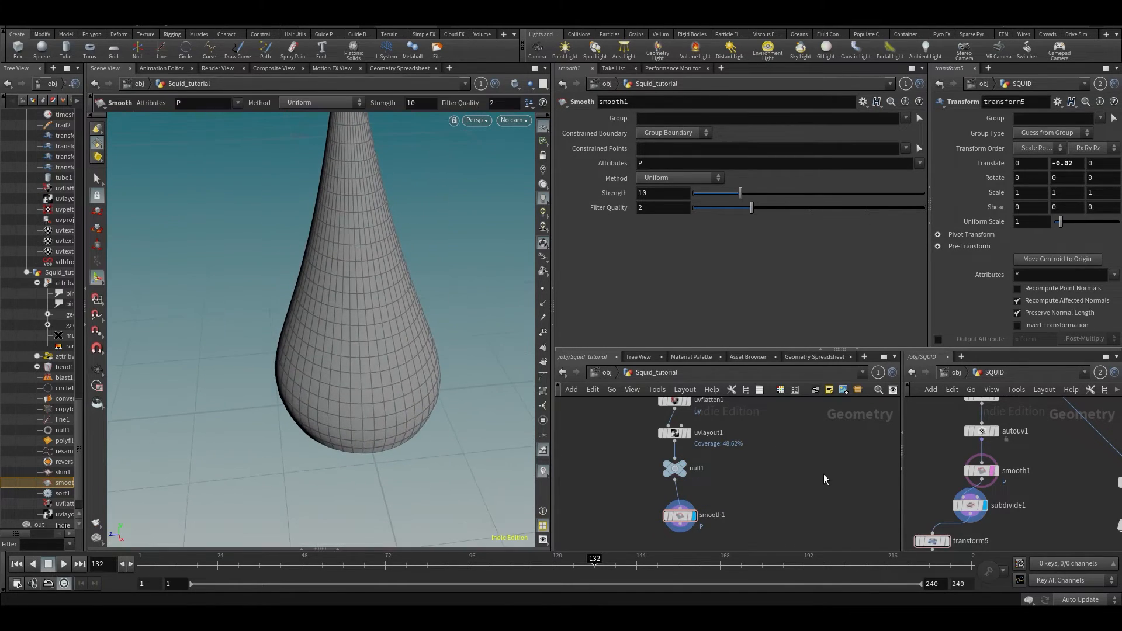
# - Insert a Subdivide node on the null1→smooth1 wire to densify the body mesh
pyautogui.press('Tab')
pyautogui.write('sub')
pyautogui.press('Return')
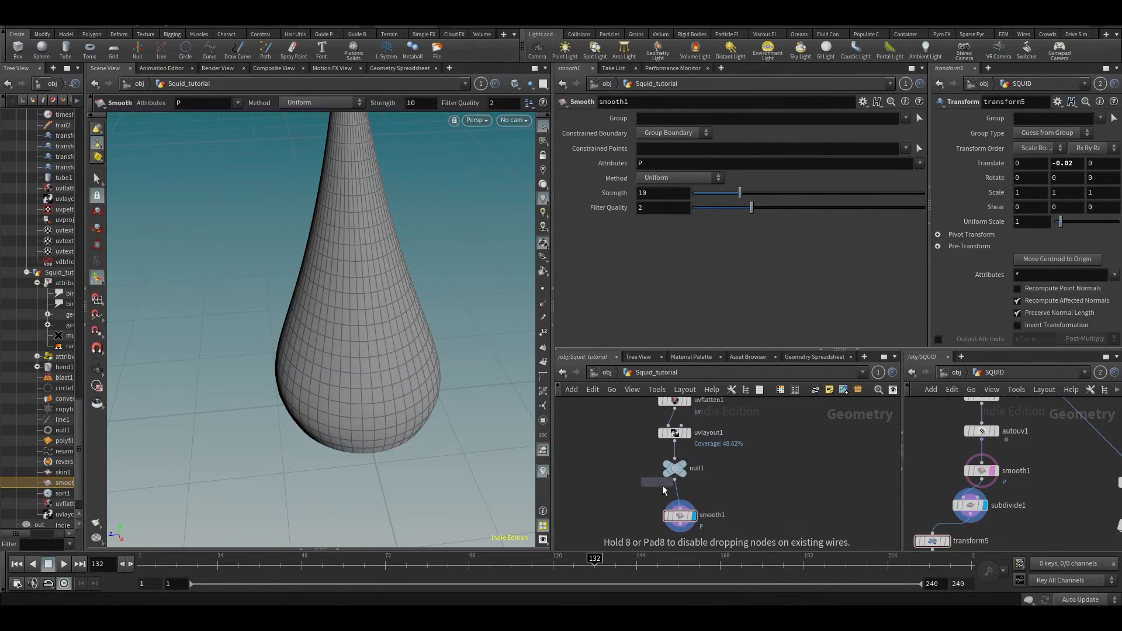
pyautogui.click(658, 482)
pyautogui.moveTo(379, 297); pyautogui.dragTo(374, 383)
pyautogui.click(778, 498)
pyautogui.moveTo(352, 299)
pyautogui.keyDown('alt'); pyautogui.mouseDown()
pyautogui.moveTo(333, 289)
pyautogui.moveTo(345, 293)
pyautogui.mouseUp(); pyautogui.keyUp('alt')
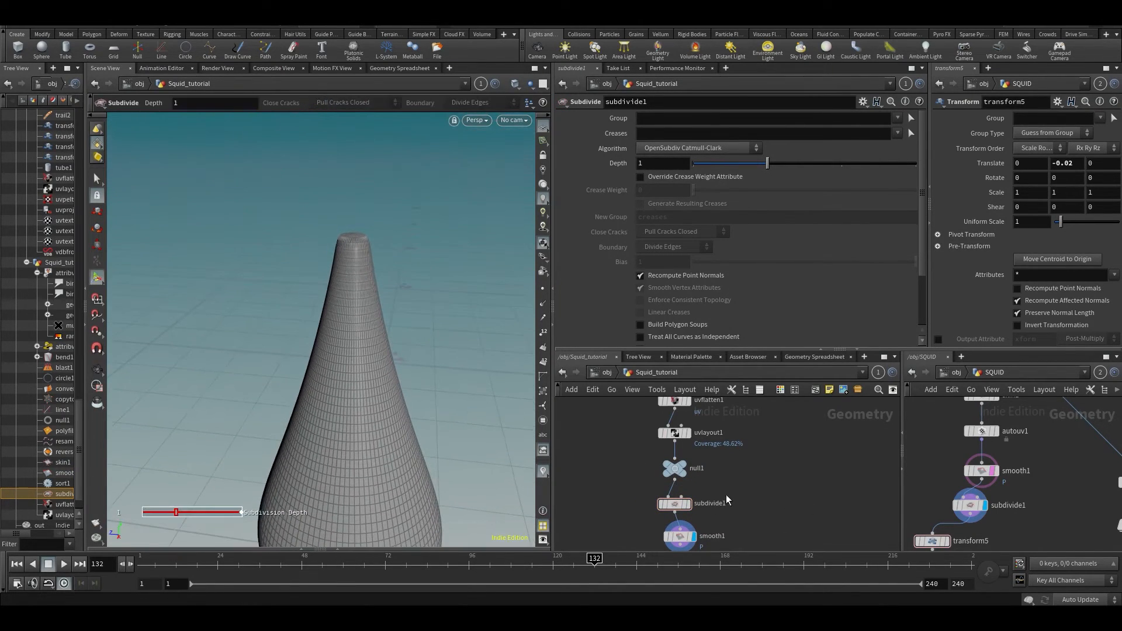
pyautogui.moveTo(727, 500); pyautogui.dragTo(752, 430, button='middle')
pyautogui.moveTo(406, 438)
pyautogui.keyDown('alt'); pyautogui.mouseDown()
pyautogui.moveTo(396, 374)
pyautogui.moveTo(360, 361)
pyautogui.moveTo(403, 418)
pyautogui.mouseUp(); pyautogui.keyUp('alt')
# - Save the scene to Squid_v001.hiplc and maximize the reference SQUID network pane
pyautogui.hotkey('ctrl', 's')
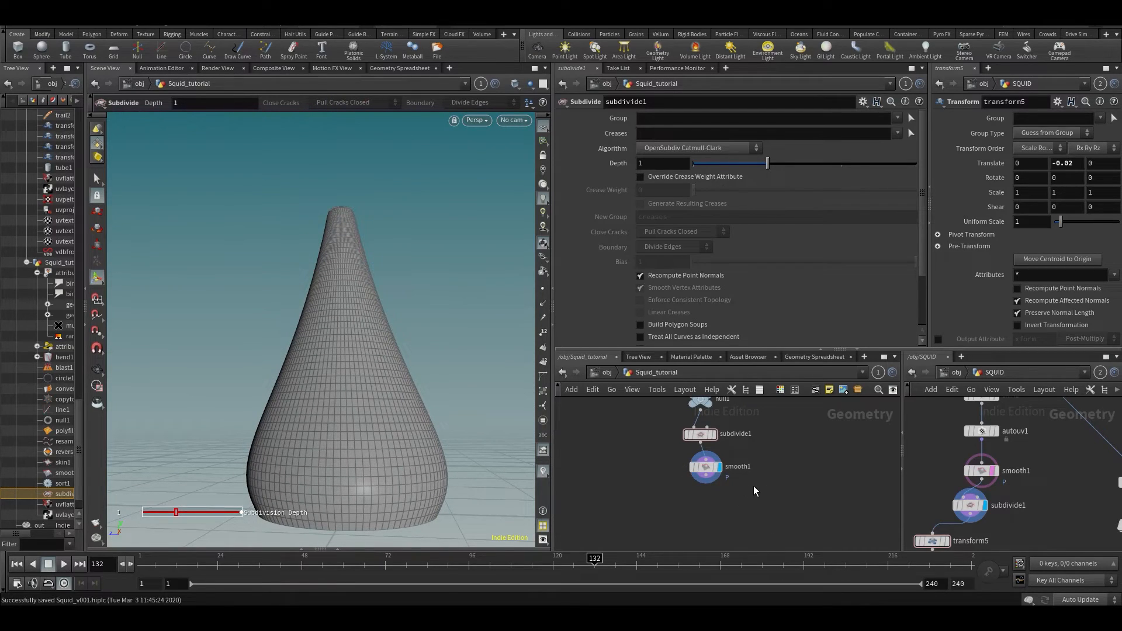
pyautogui.moveTo(706, 466); pyautogui.dragTo(694, 472)
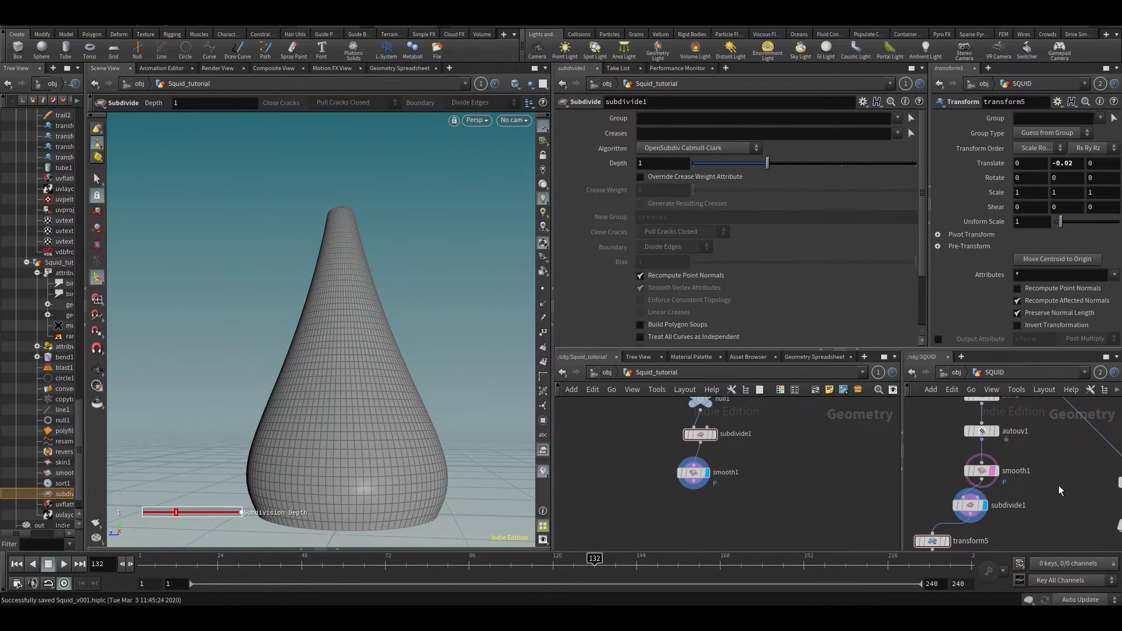
pyautogui.hotkey('ctrl', 'b')
pyautogui.scroll(-3, 804, 364)
pyautogui.scroll(-1, 685, 384)
# - Pan and zoom around the maximized SQUID network to review its node tree
pyautogui.moveTo(651, 356)
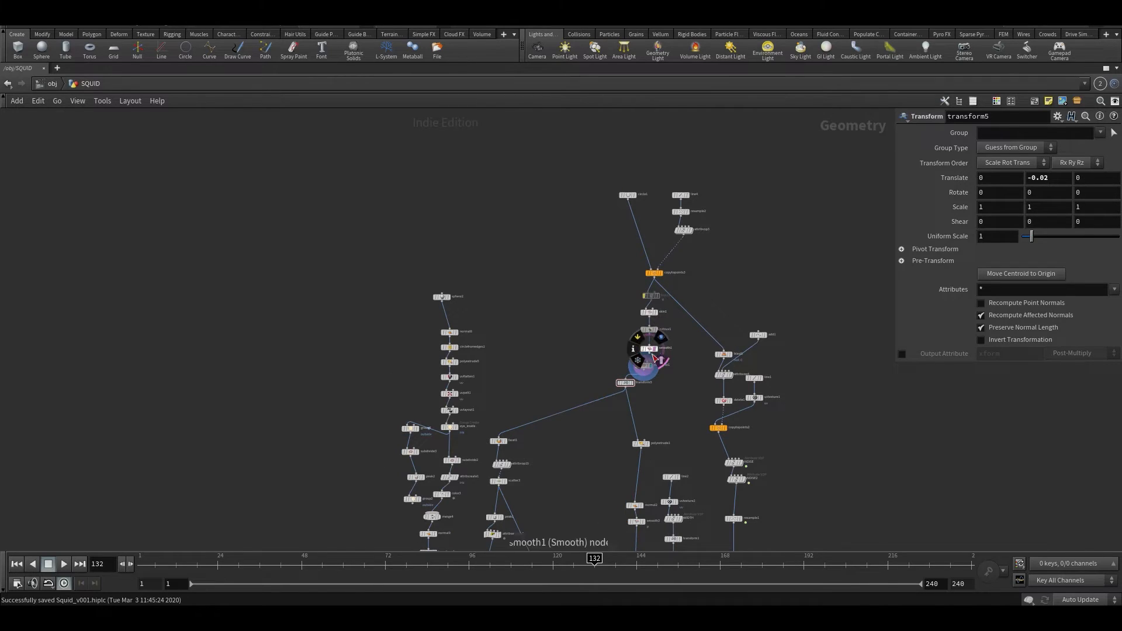
pyautogui.moveTo(671, 390); pyautogui.dragTo(623, 386, button='middle')
pyautogui.scroll(3, 641, 346)
pyautogui.scroll(-5, 569, 254)
pyautogui.scroll(3, 569, 218)
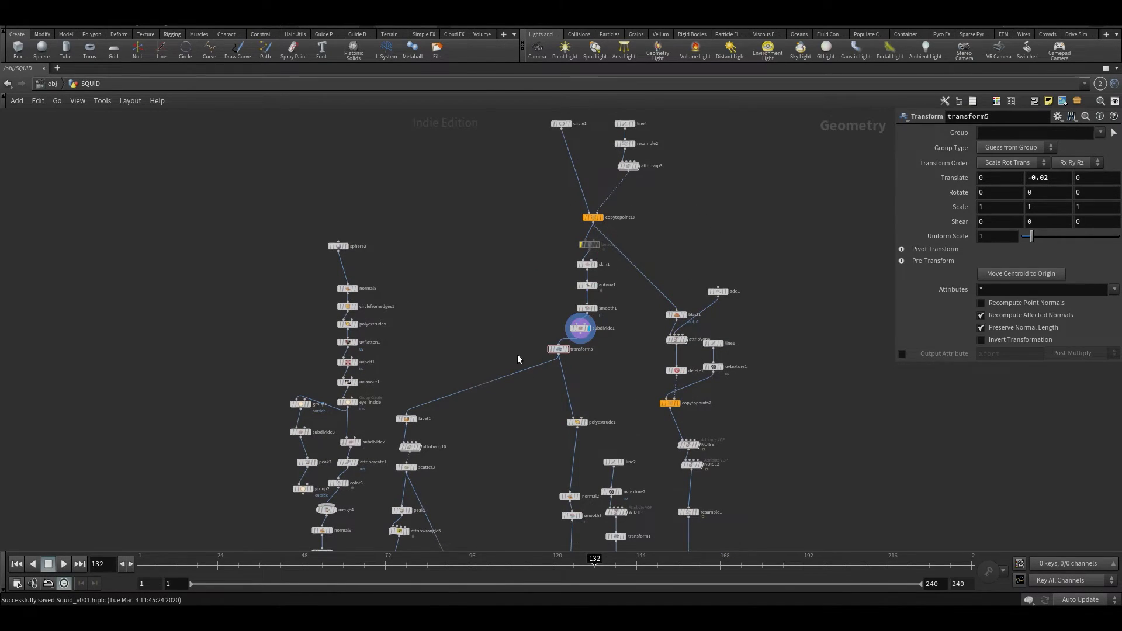
pyautogui.moveTo(548, 465); pyautogui.dragTo(535, 494, button='middle')
pyautogui.scroll(3, 598, 348)
pyautogui.moveTo(599, 348); pyautogui.dragTo(485, 345, button='middle')
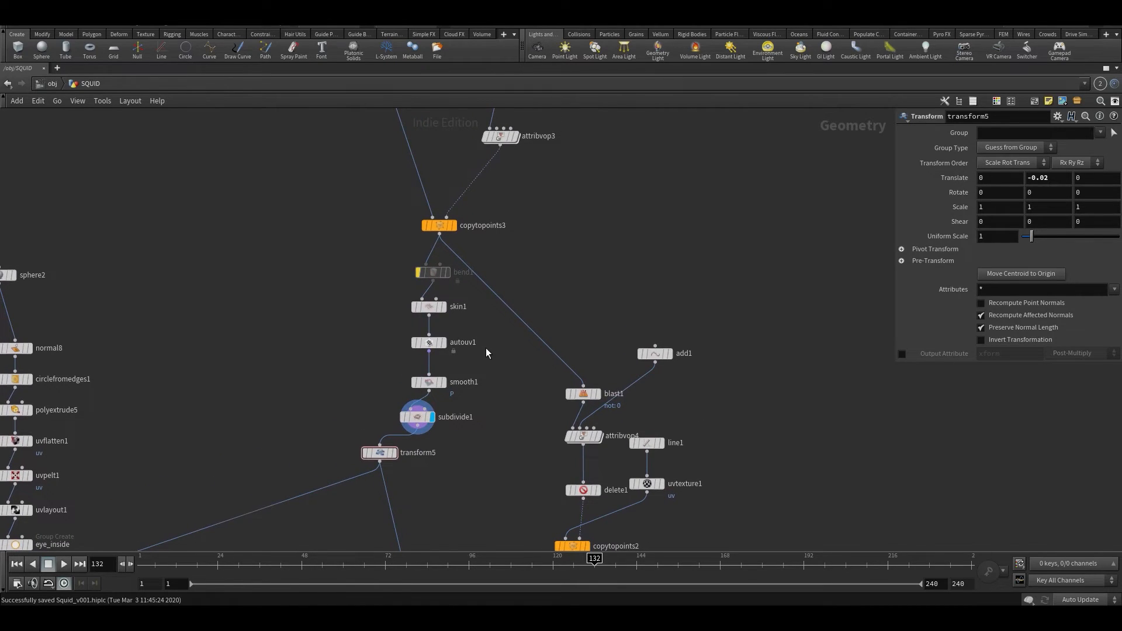
# - Restore the multi-pane layout and reframe the SQUID view around delete1, normal2, smooth3 and line2
pyautogui.hotkey('ctrl', 'b')
pyautogui.scroll(-5, 932, 492)
pyautogui.moveTo(938, 543); pyautogui.dragTo(1070, 445, button='middle')
pyautogui.moveTo(1008, 468); pyautogui.dragTo(956, 541, button='middle')
pyautogui.middleClick(1066, 462)
pyautogui.moveTo(1010, 447); pyautogui.dragTo(1060, 346, button='middle')
pyautogui.scroll(2, 1039, 448)
pyautogui.moveTo(1028, 491)
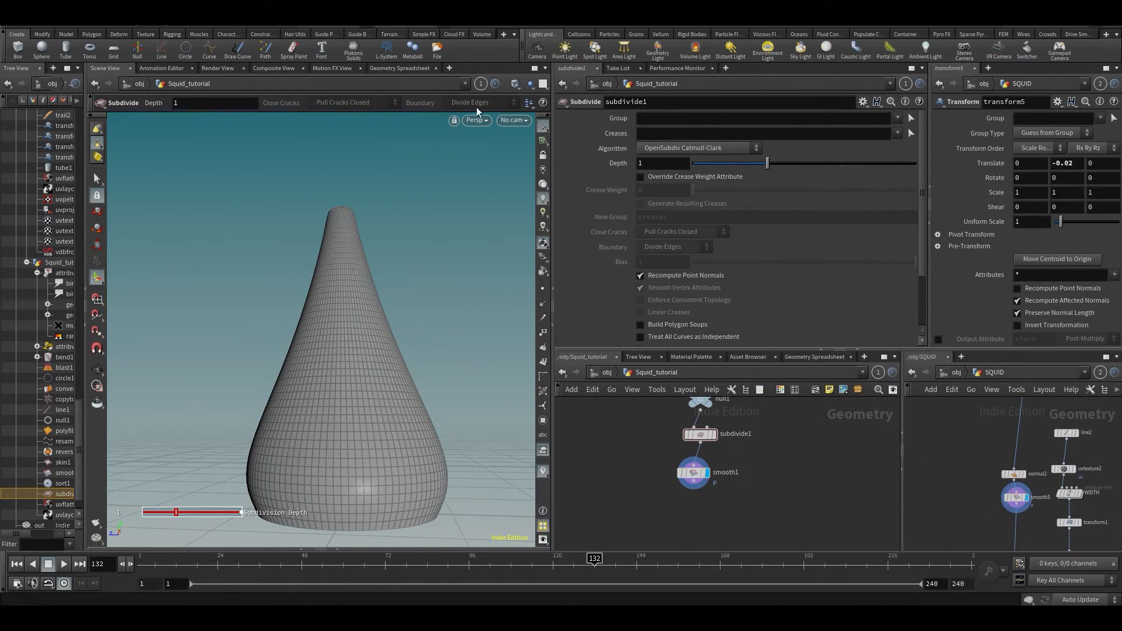
# - Link the viewport to the SQUID network and display convertvdb1's output
pyautogui.click(481, 83)
pyautogui.click(503, 155)
pyautogui.moveTo(351, 313); pyautogui.dragTo(354, 228)
pyautogui.press('Return')
pyautogui.moveTo(942, 515); pyautogui.dragTo(927, 409, button='middle')
pyautogui.moveTo(962, 523); pyautogui.dragTo(959, 380, button='middle')
pyautogui.moveTo(971, 498); pyautogui.dragTo(957, 388, button='middle')
pyautogui.click(1002, 445)
pyautogui.keyDown('alt'); pyautogui.moveTo(322, 290); pyautogui.dragTo(394, 334); pyautogui.keyUp('alt')
pyautogui.keyDown('alt'); pyautogui.moveTo(308, 269); pyautogui.dragTo(380, 339); pyautogui.keyUp('alt')
# - Set the display flag on copytopoints3 to view its stacked discs
pyautogui.moveTo(959, 423); pyautogui.dragTo(938, 548, button='middle')
pyautogui.scroll(-3, 939, 540)
pyautogui.moveTo(840, 428); pyautogui.dragTo(768, 517, button='middle')
pyautogui.moveTo(987, 431); pyautogui.dragTo(993, 519, button='middle')
pyautogui.moveTo(1027, 461); pyautogui.dragTo(984, 589, button='middle')
pyautogui.scroll(3, 954, 500)
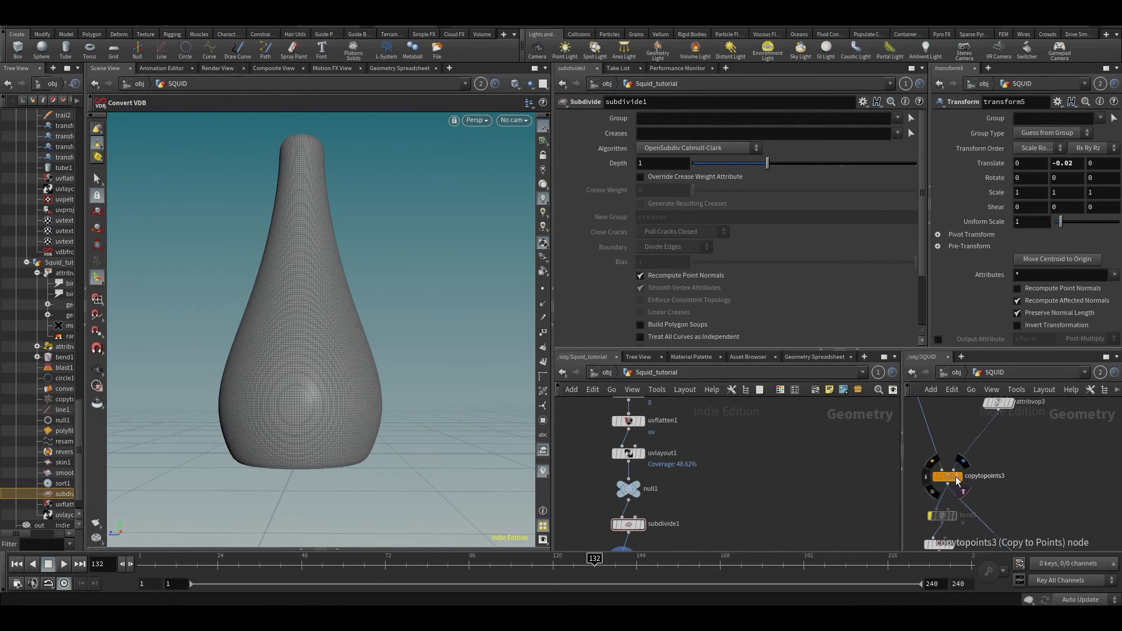
pyautogui.click(959, 476)
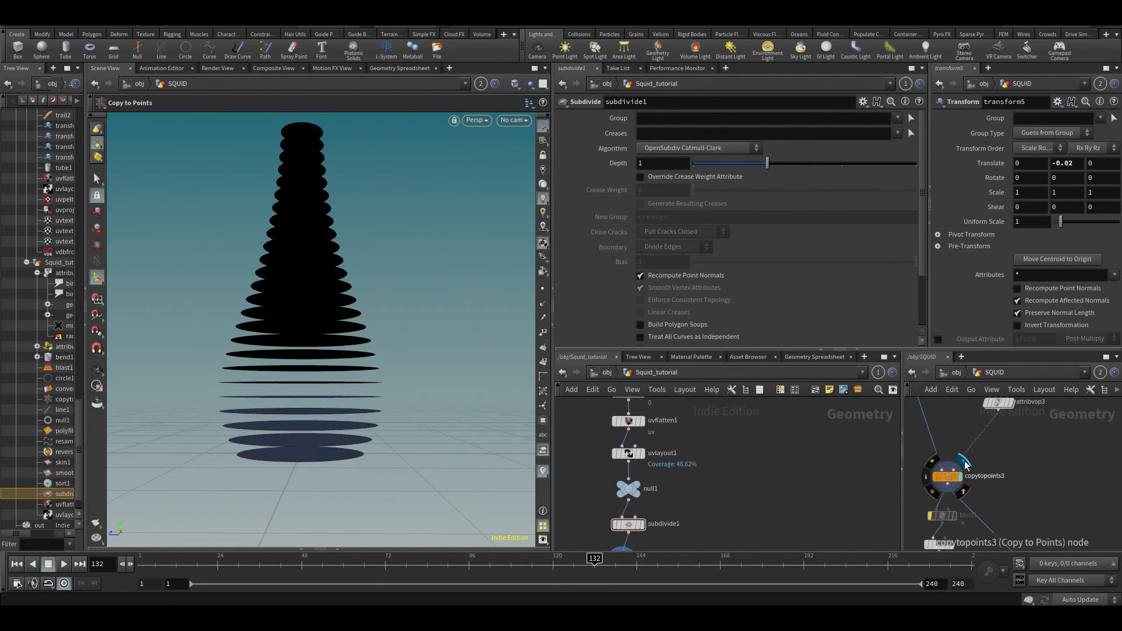
# - Relink the viewport to the Squid_tutorial network and scroll to copytopoints1
pyautogui.click(493, 84)
pyautogui.click(491, 141)
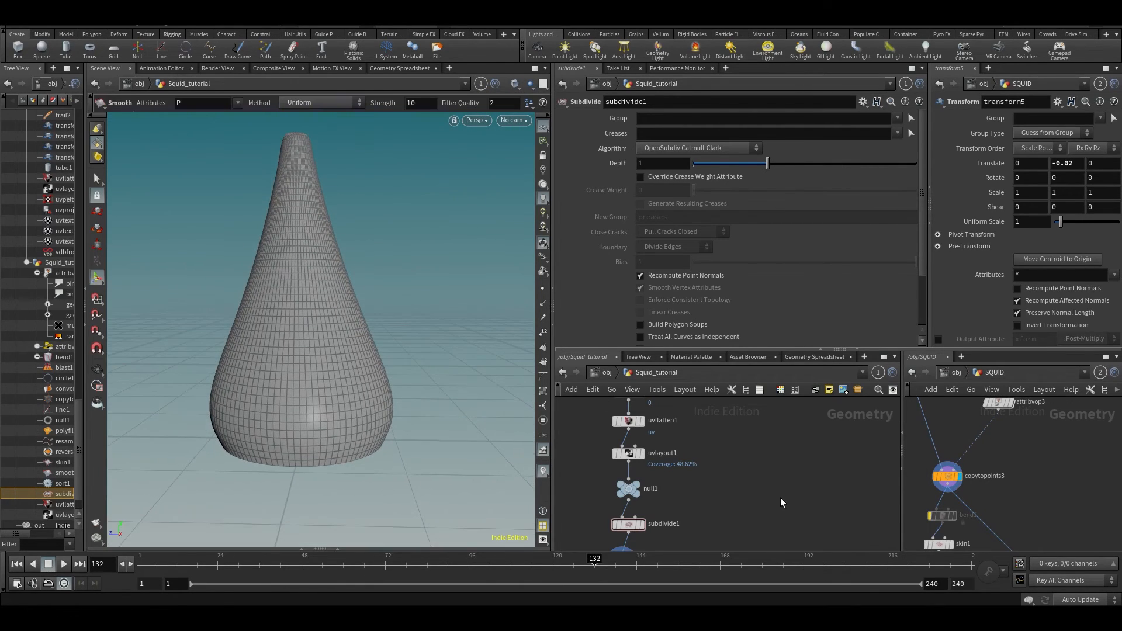
pyautogui.scroll(-3, 746, 519)
pyautogui.scroll(5, 747, 513)
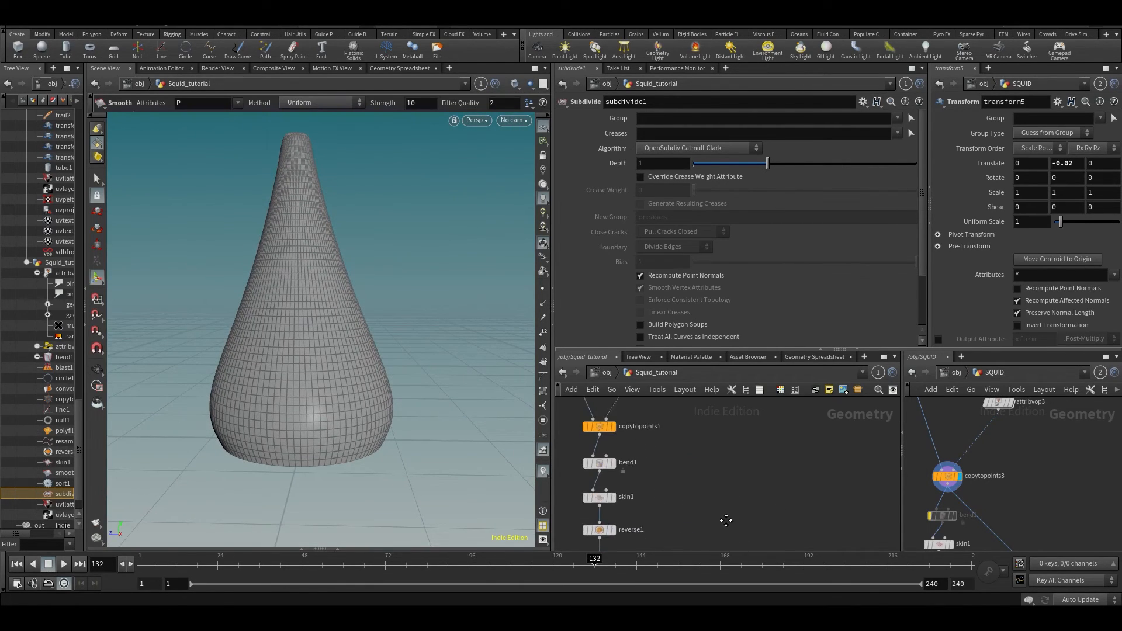
# - Add a null2 node fed by copytopoints1 and display its stacked rings
pyautogui.press('Tab')
pyautogui.write('nul')
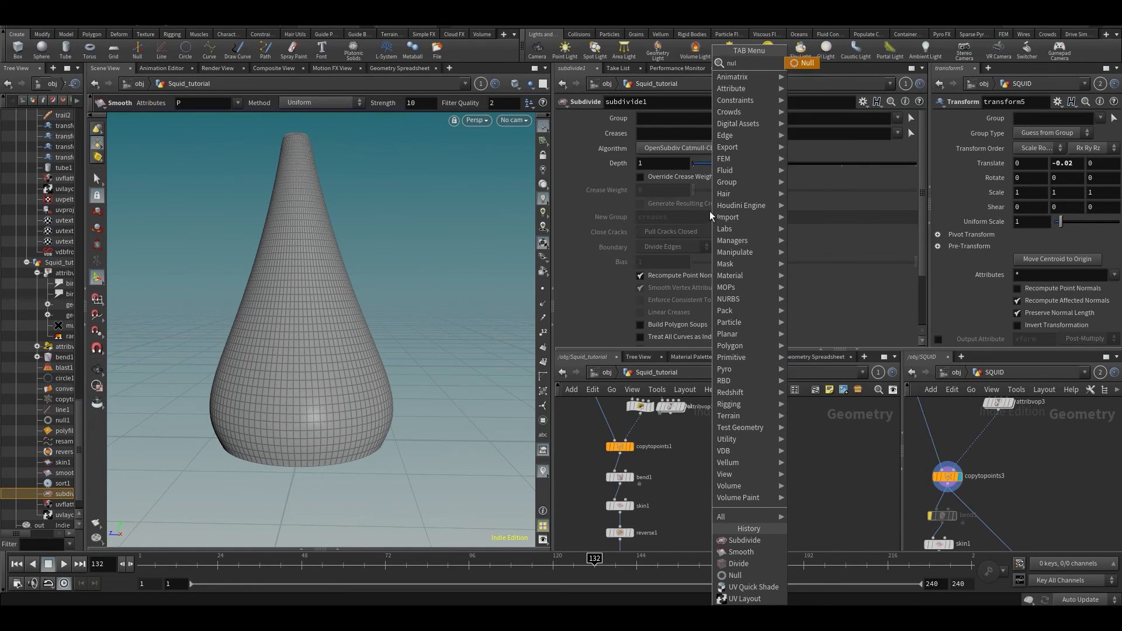
pyautogui.write('l')
pyautogui.click(809, 64)
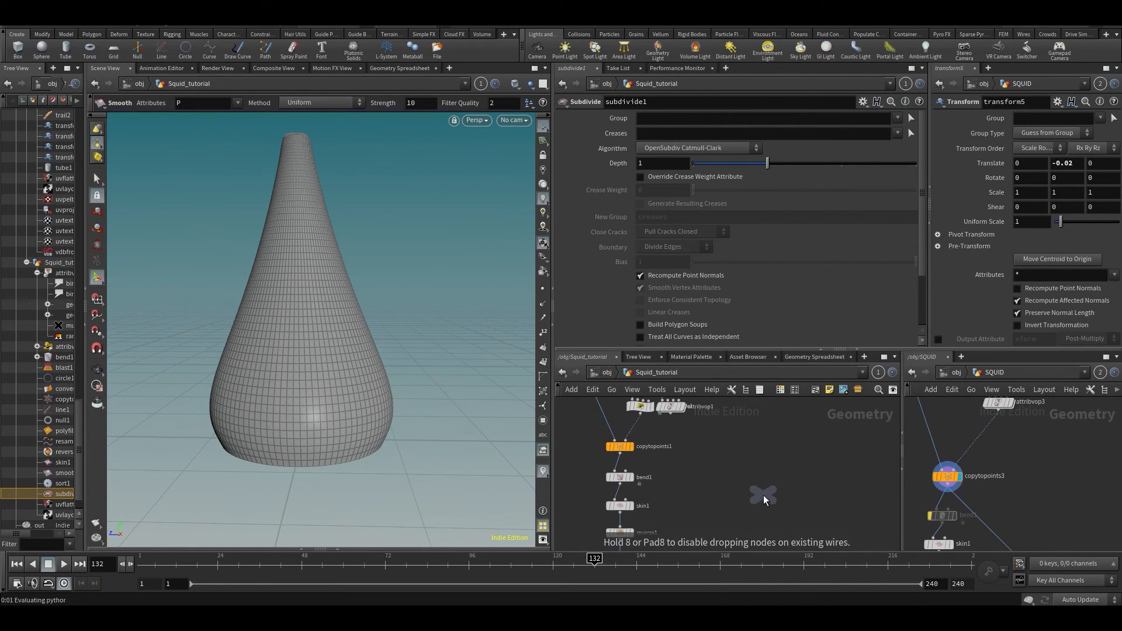
pyautogui.click(764, 498)
pyautogui.click(620, 456)
pyautogui.click(755, 497)
pyautogui.click(778, 480)
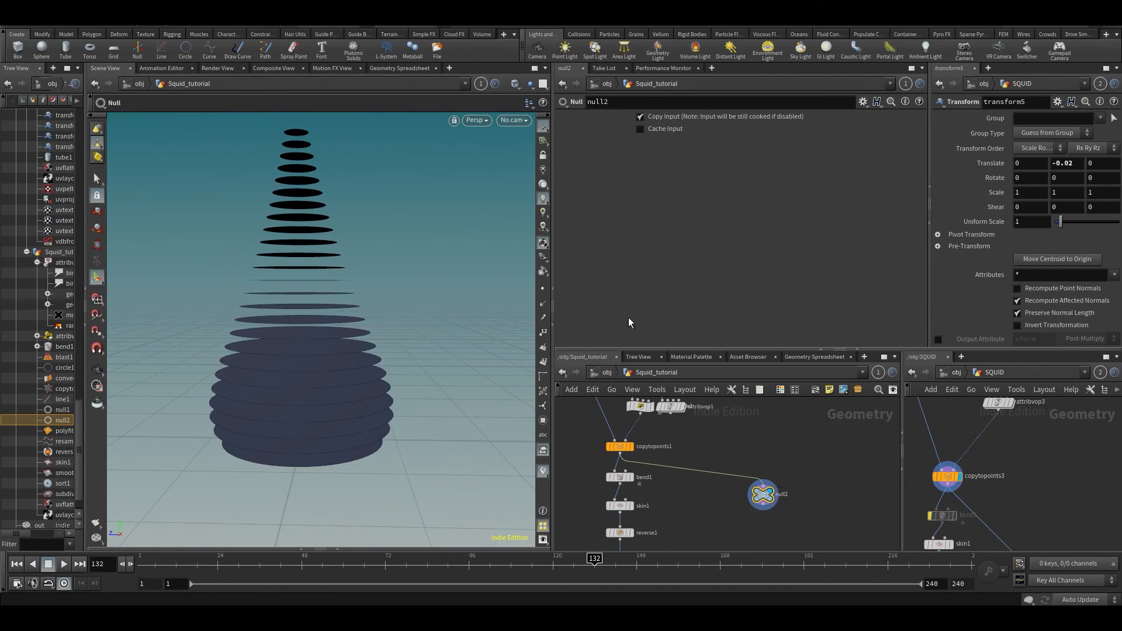
pyautogui.moveTo(763, 499); pyautogui.dragTo(792, 484)
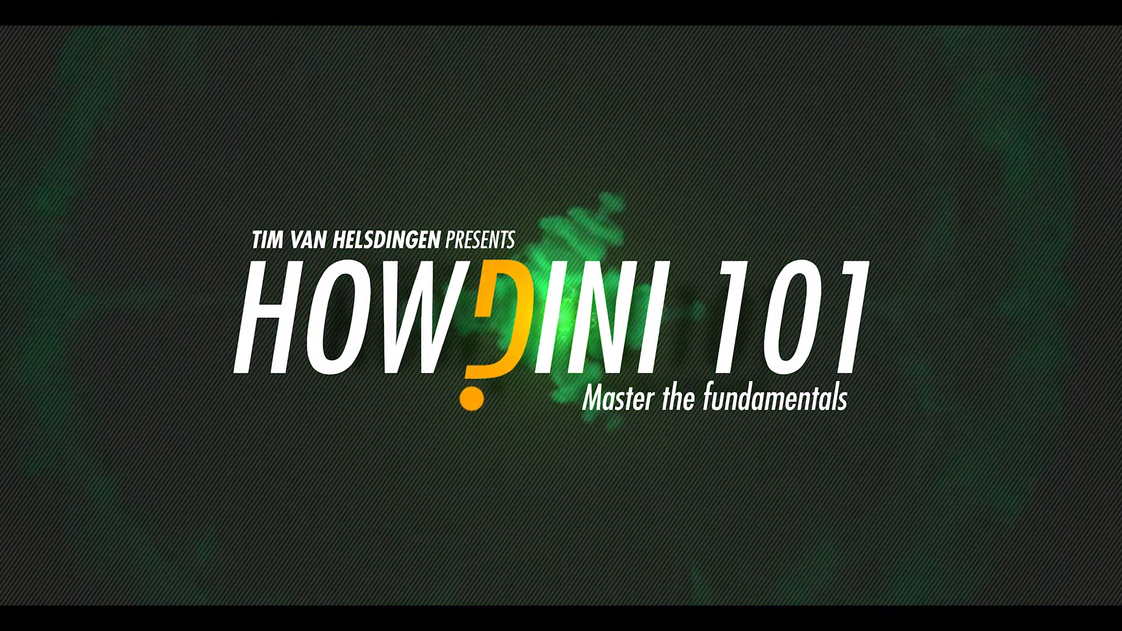